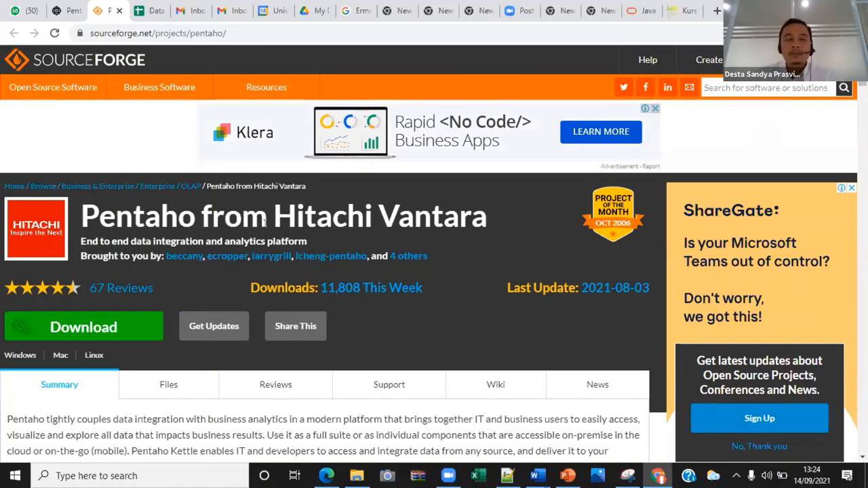
{"action": "scroll", "coordinate": [239, 241], "scroll_direction": "down", "scroll_amount": 5}
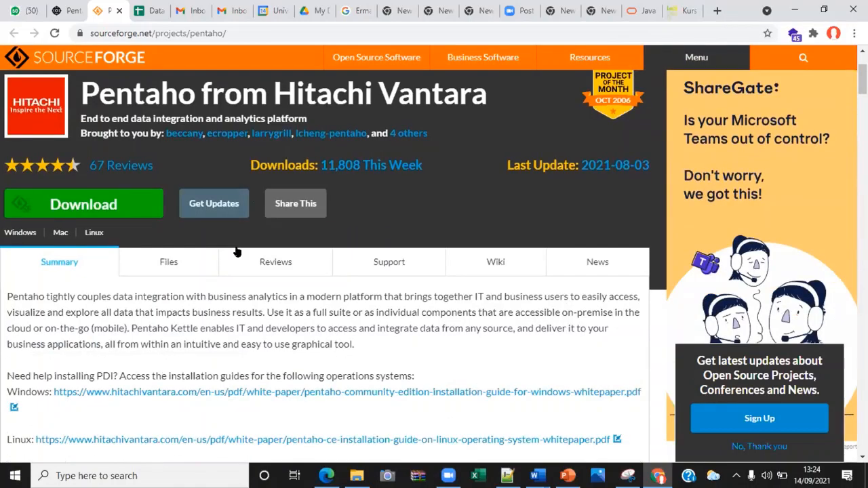
{"action": "scroll", "coordinate": [223, 239], "scroll_direction": "up", "scroll_amount": 4}
{"action": "scroll", "coordinate": [224, 238], "scroll_direction": "up", "scroll_amount": 1}
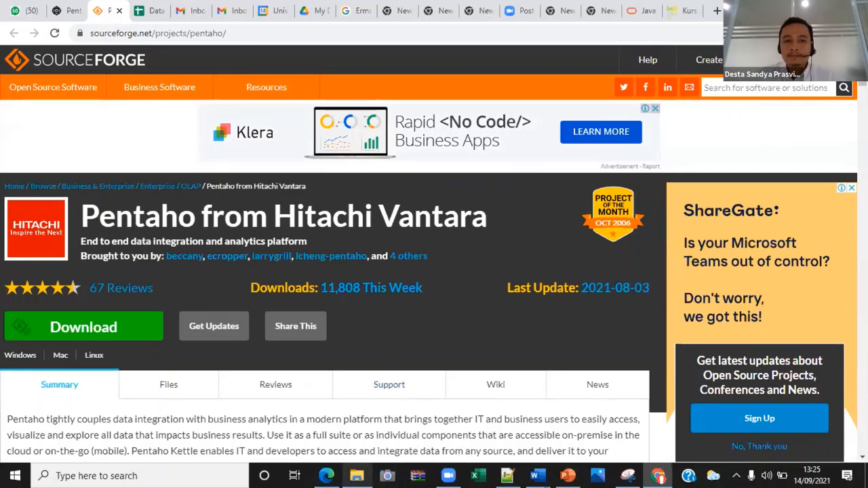
Open the Windows system environment variables and look through the list of system variables
{"action": "left_click", "coordinate": [136, 476]}
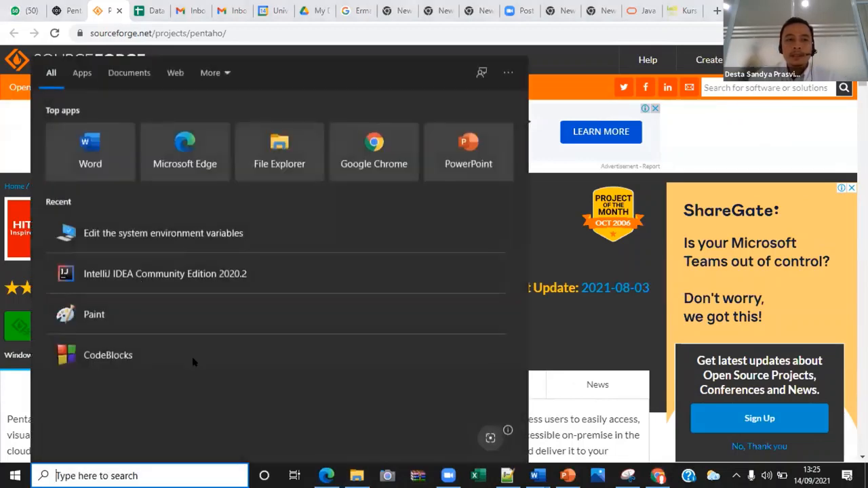
{"action": "type", "text": "e"}
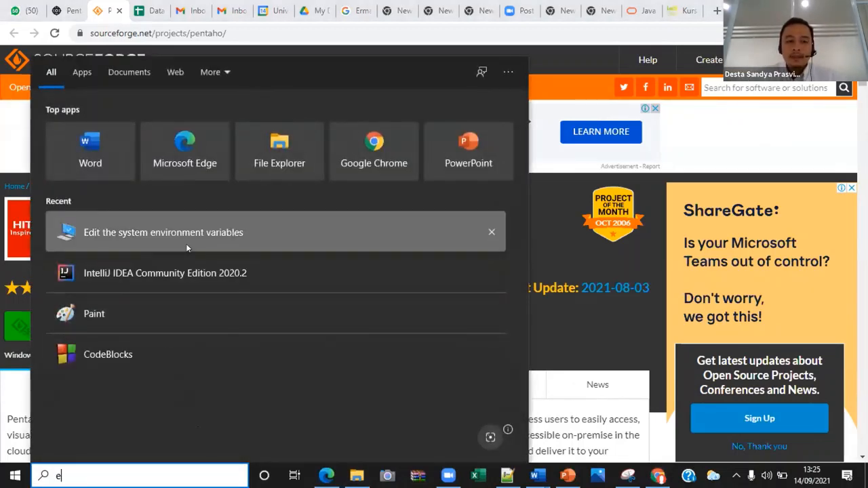
{"action": "type", "text": "n"}
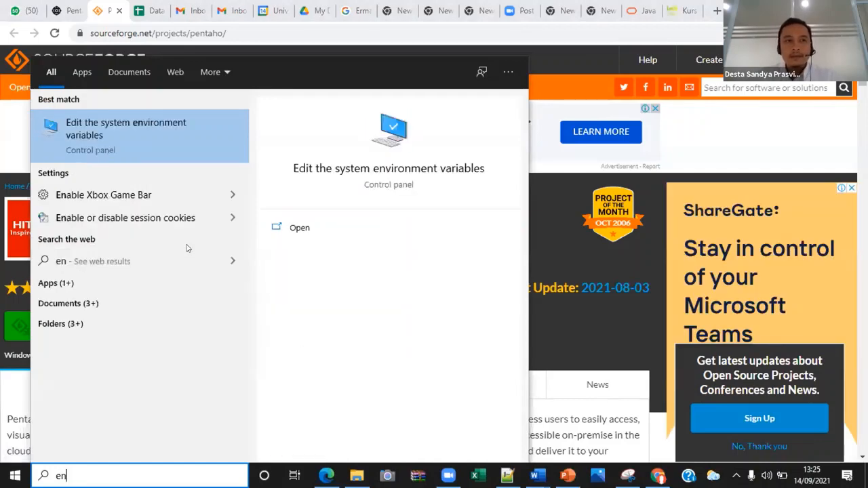
{"action": "left_click", "coordinate": [177, 121]}
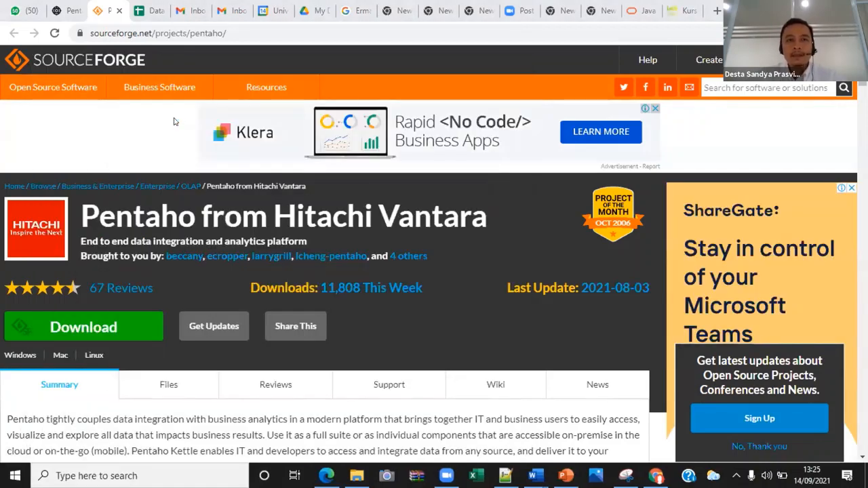
{"action": "left_click", "coordinate": [296, 349]}
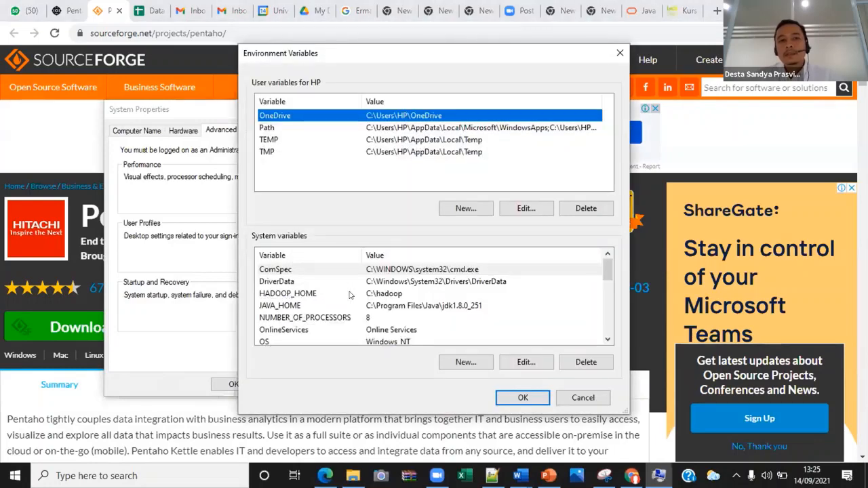
{"action": "scroll", "coordinate": [349, 293], "scroll_direction": "down", "scroll_amount": 1}
{"action": "scroll", "coordinate": [349, 293], "scroll_direction": "up", "scroll_amount": 1}
{"action": "scroll", "coordinate": [402, 324], "scroll_direction": "down", "scroll_amount": 1}
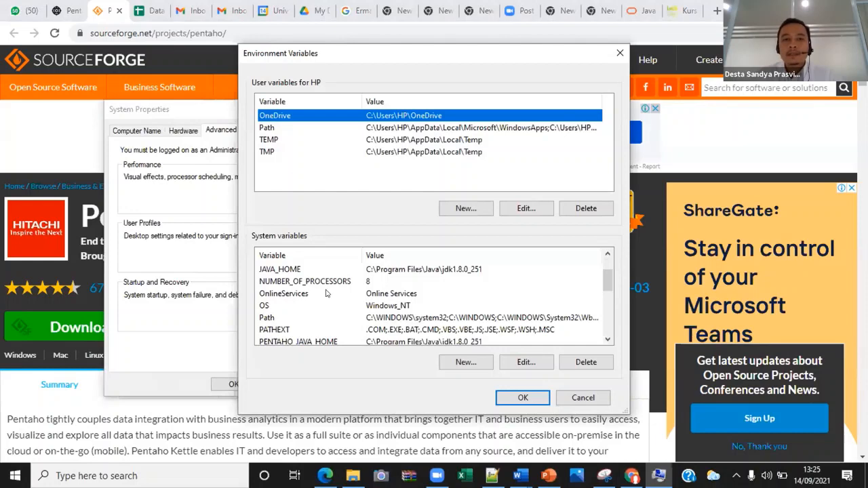
{"action": "scroll", "coordinate": [325, 293], "scroll_direction": "up", "scroll_amount": 1}
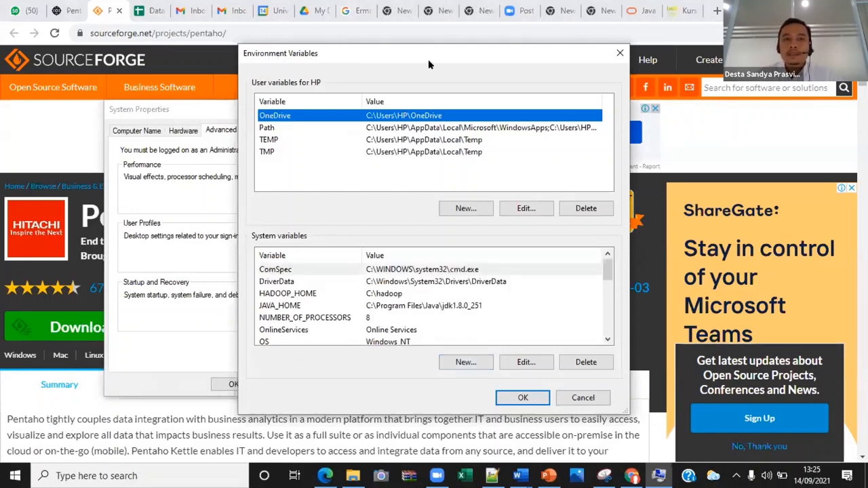
{"action": "left_click", "coordinate": [620, 53]}
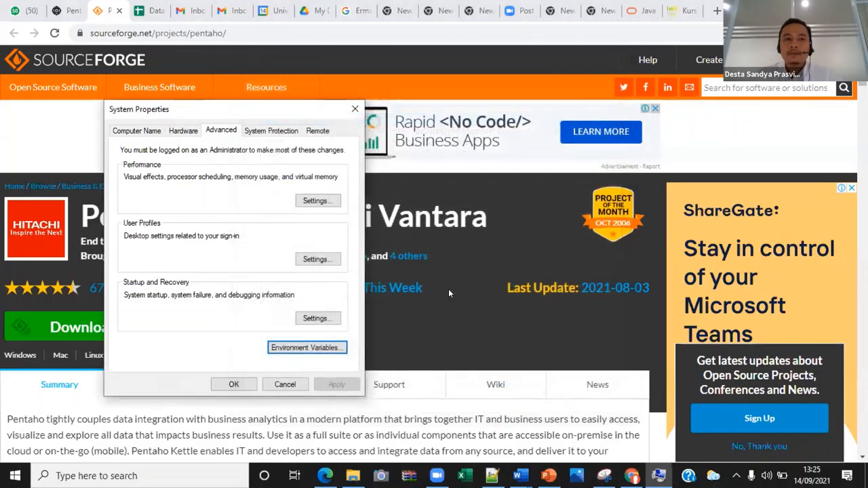
{"action": "left_click", "coordinate": [307, 347]}
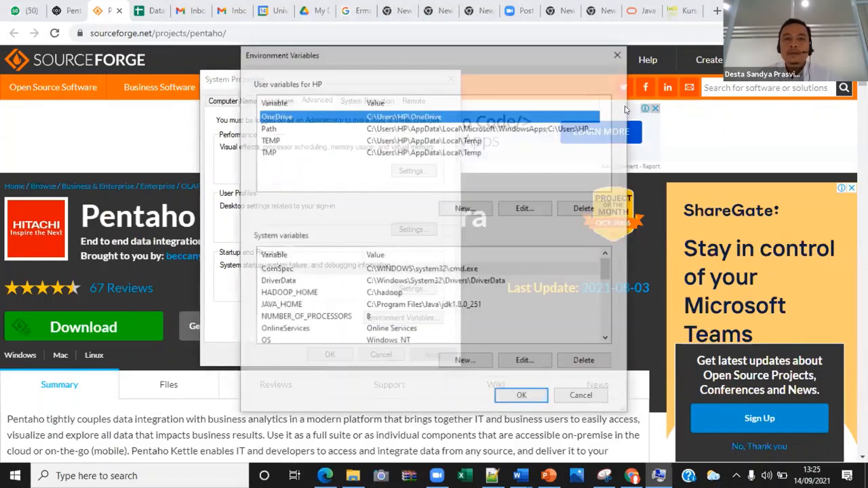
{"action": "left_click", "coordinate": [523, 397]}
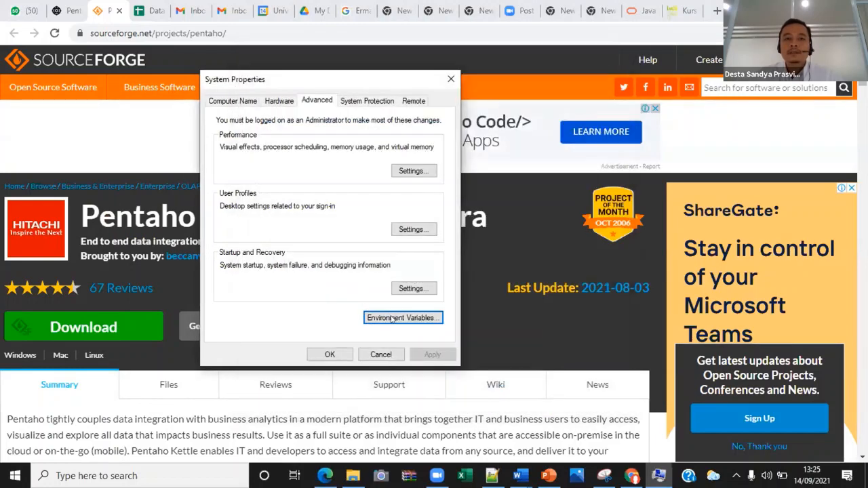
{"action": "left_click", "coordinate": [403, 318]}
{"action": "left_click", "coordinate": [466, 362]}
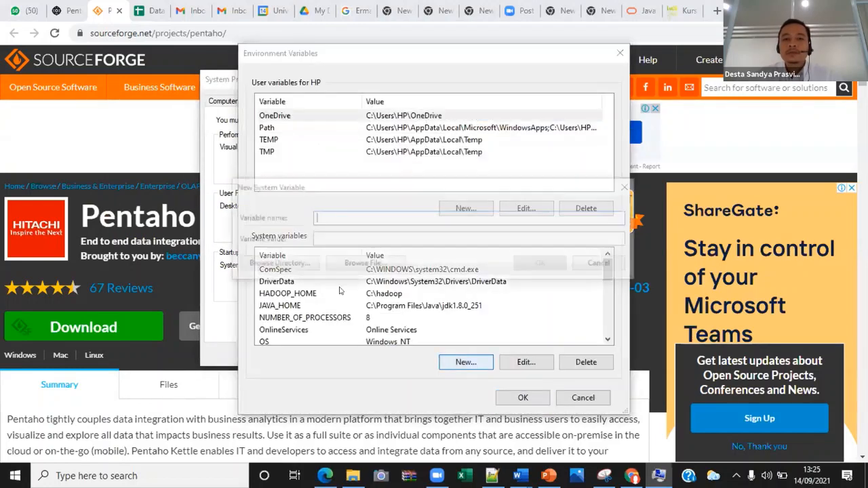
{"action": "left_click", "coordinate": [631, 186]}
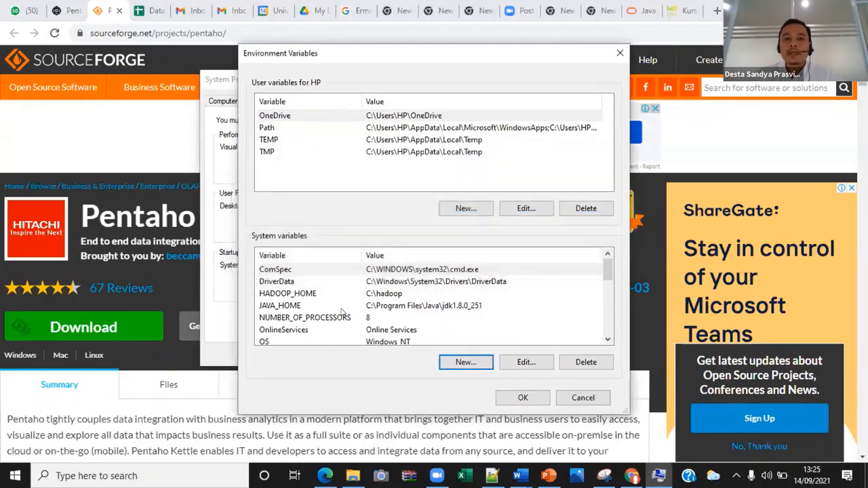
Open the PENTAHO_JAVA_HOME system variable for editing and highlight part of its name
{"action": "scroll", "coordinate": [338, 334], "scroll_direction": "down", "scroll_amount": 3}
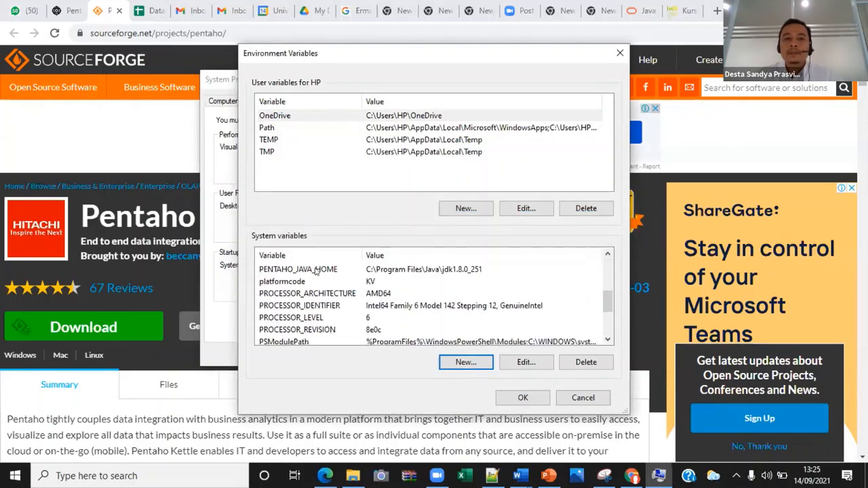
{"action": "double_click", "coordinate": [315, 271]}
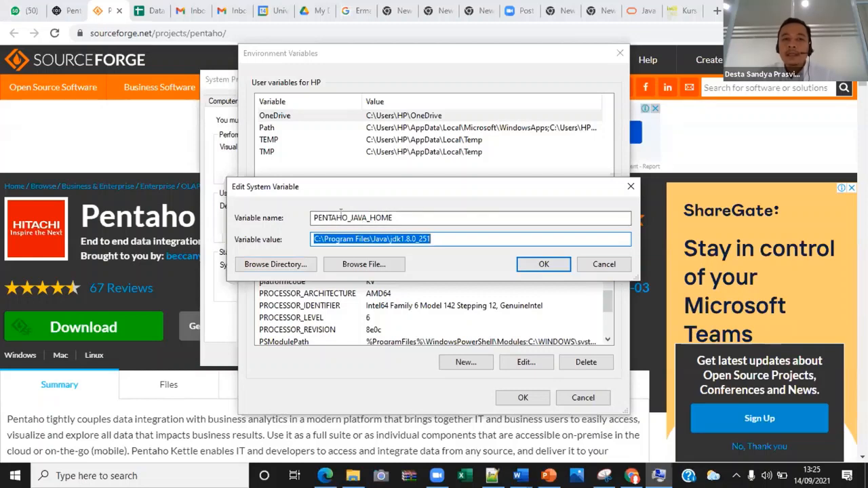
{"action": "left_click_drag", "start_coordinate": [348, 218], "coordinate": [366, 218]}
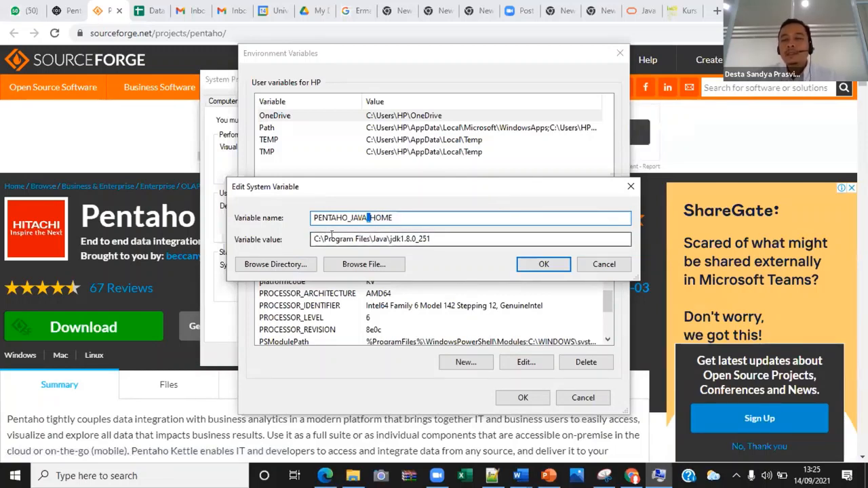
Switch to File Explorer and open the JDK folder C:\Program Files\Java\jdk1.8.0_251
{"action": "left_click", "coordinate": [352, 476]}
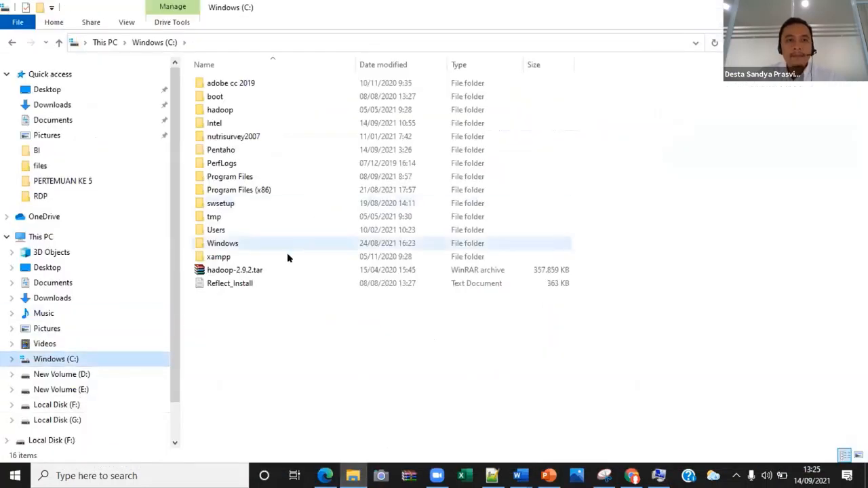
{"action": "double_click", "coordinate": [273, 178]}
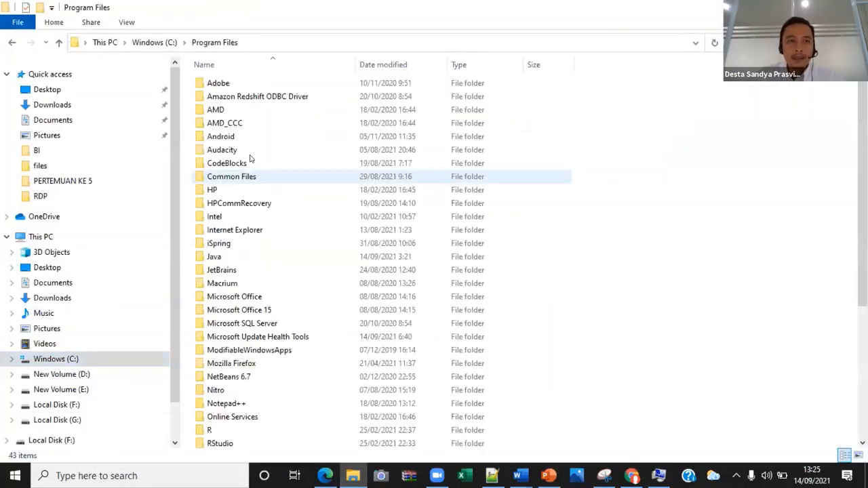
{"action": "left_click", "coordinate": [248, 152]}
{"action": "left_click", "coordinate": [257, 258]}
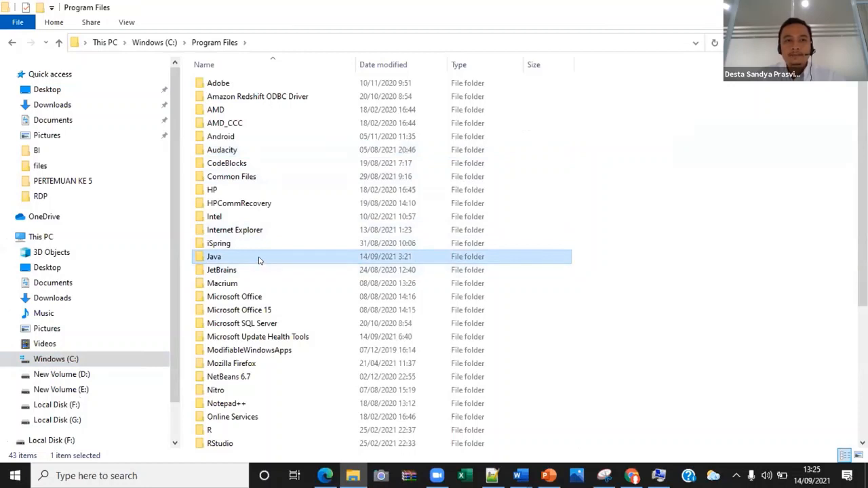
{"action": "key", "text": "Return"}
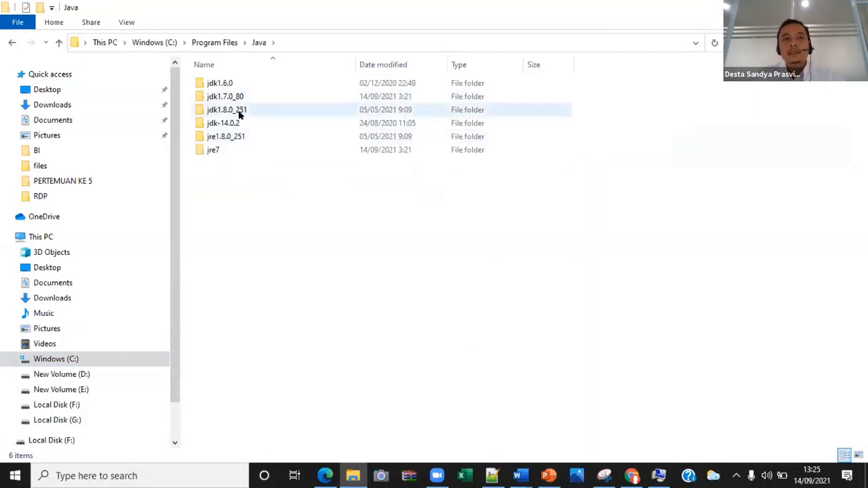
{"action": "double_click", "coordinate": [229, 109]}
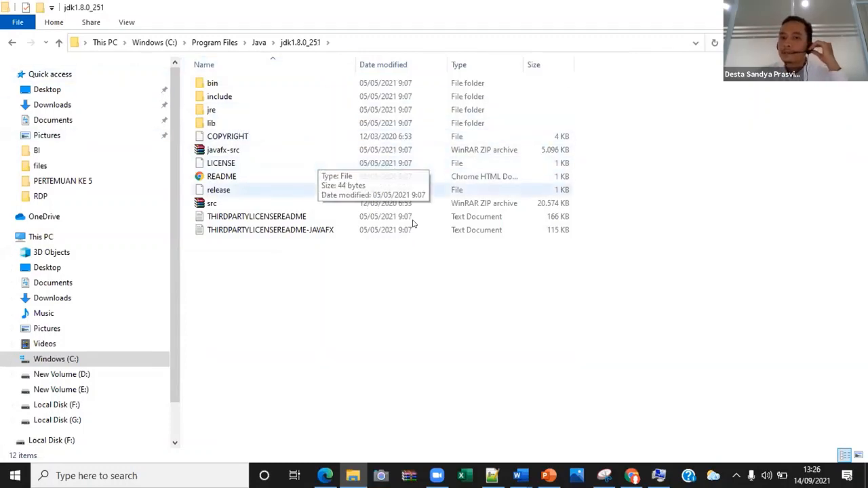
Return to the PENTAHO_JAVA_HOME variable, keep its value C:\Program Files\Java\jdk1.8.0_251, and accept all the open system settings dialogs
{"action": "left_click", "coordinate": [660, 475]}
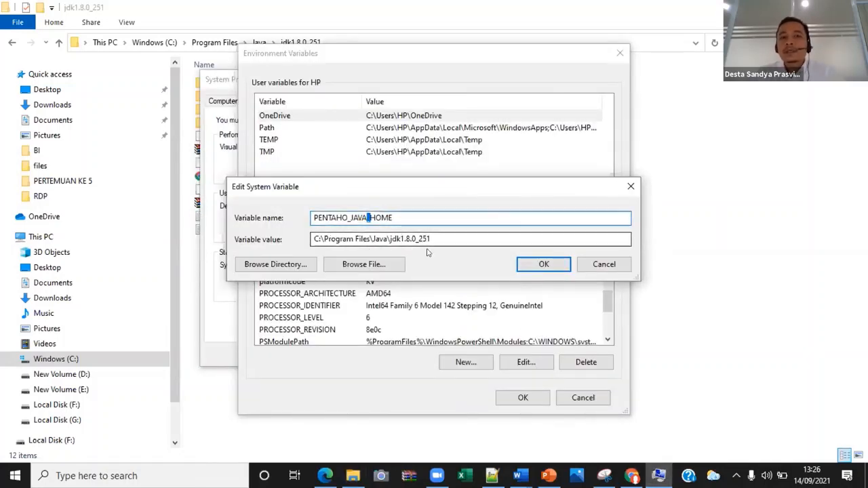
{"action": "left_click", "coordinate": [320, 239]}
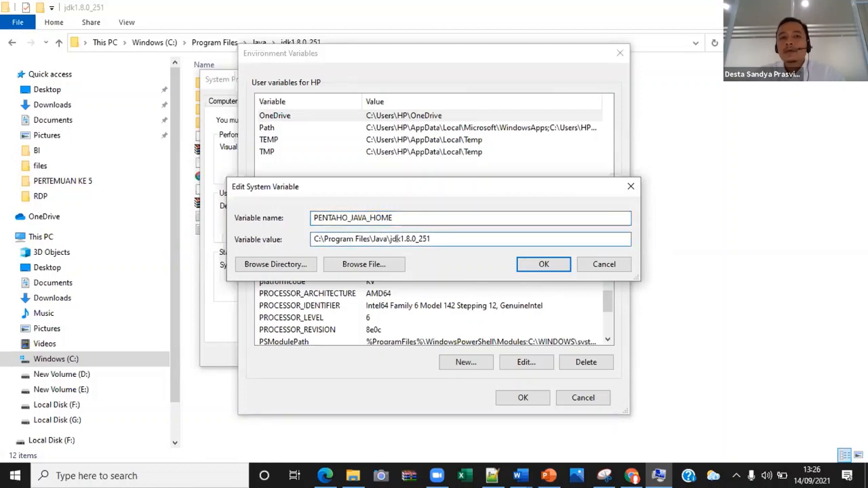
{"action": "left_click_drag", "start_coordinate": [430, 239], "coordinate": [312, 238]}
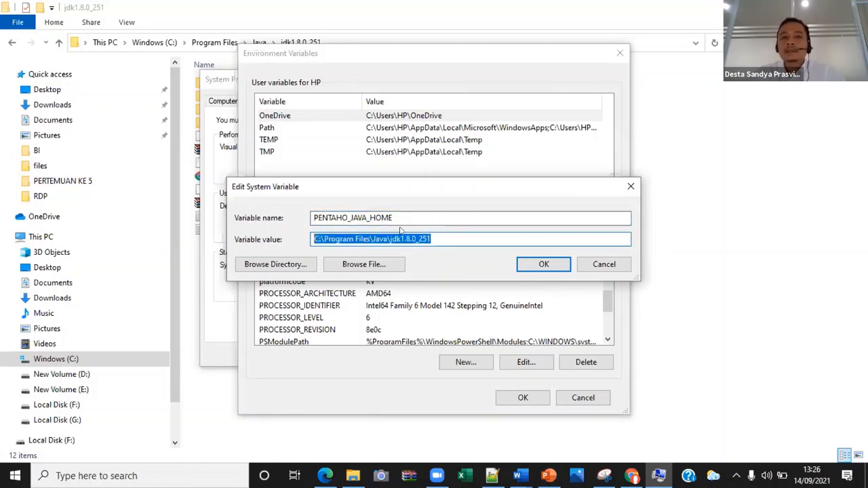
{"action": "left_click", "coordinate": [445, 239]}
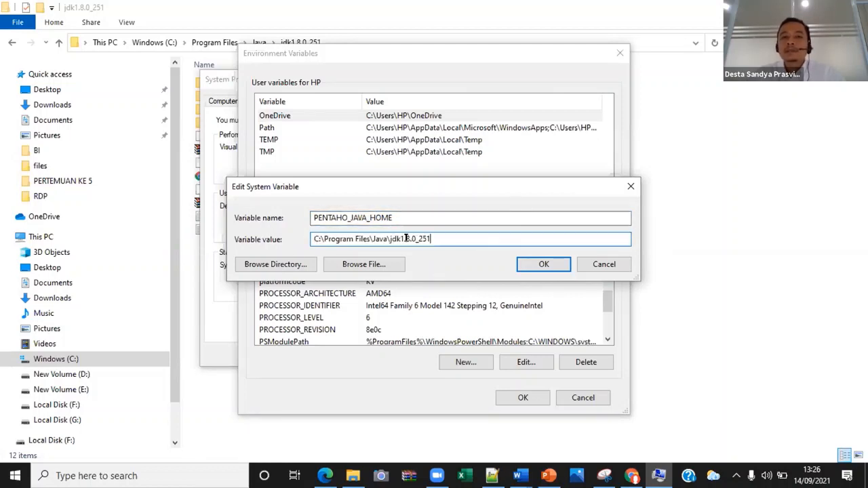
{"action": "left_click", "coordinate": [533, 266]}
{"action": "left_click", "coordinate": [533, 398]}
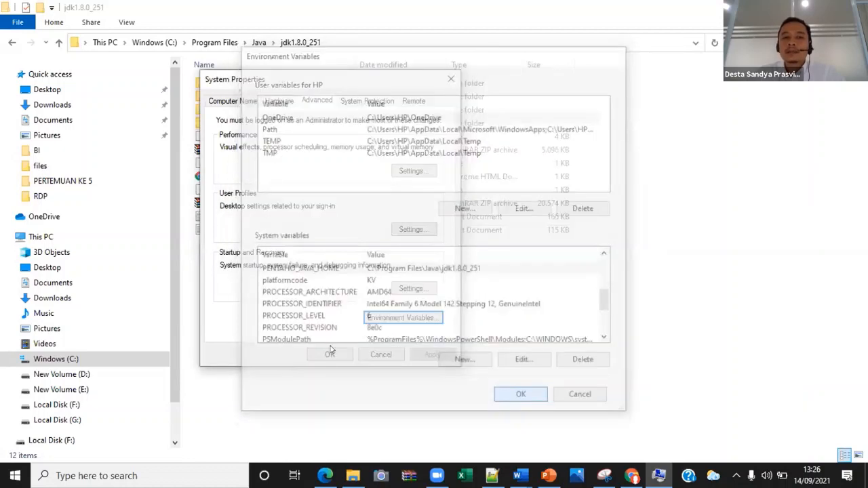
{"action": "left_click", "coordinate": [329, 350]}
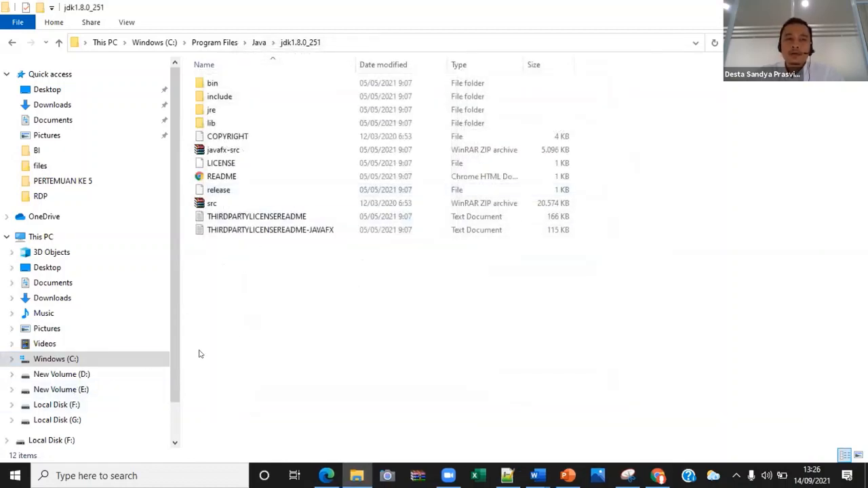
Browse to G:\ESQBS\KULIAH\BI\installer BI and select the pdi-ce-9.2.0.0-290 ZIP archive
{"action": "left_click", "coordinate": [114, 406]}
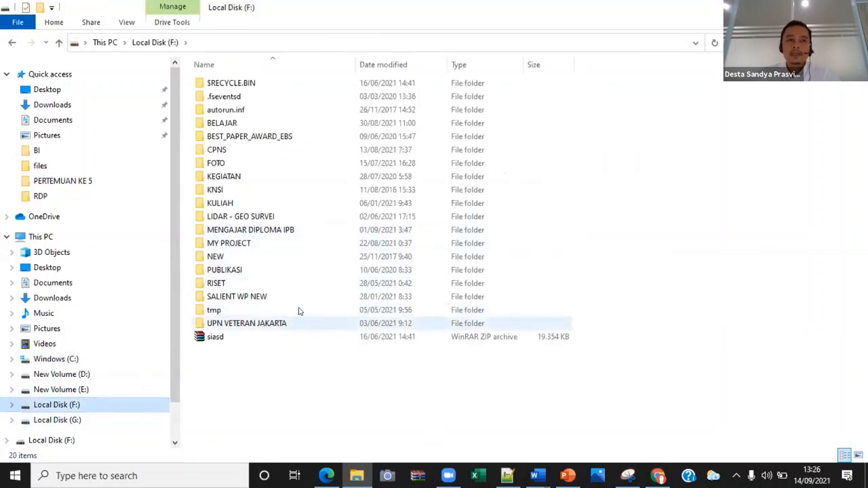
{"action": "left_click", "coordinate": [102, 420]}
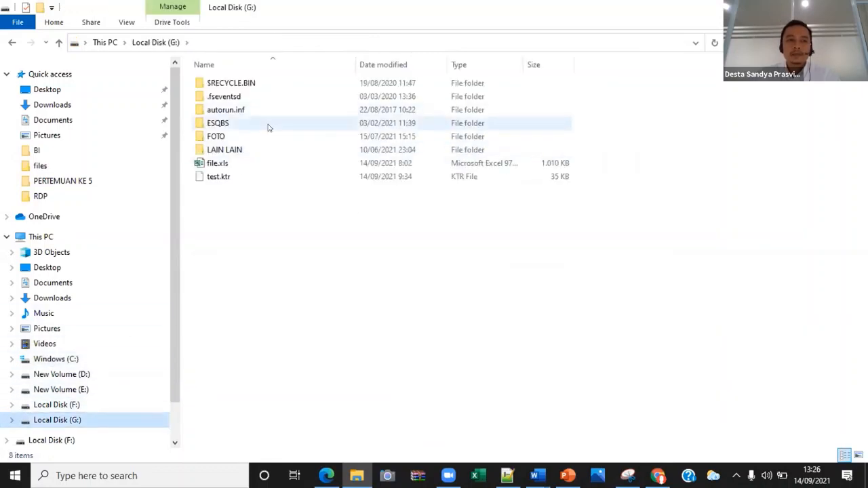
{"action": "left_click", "coordinate": [267, 128]}
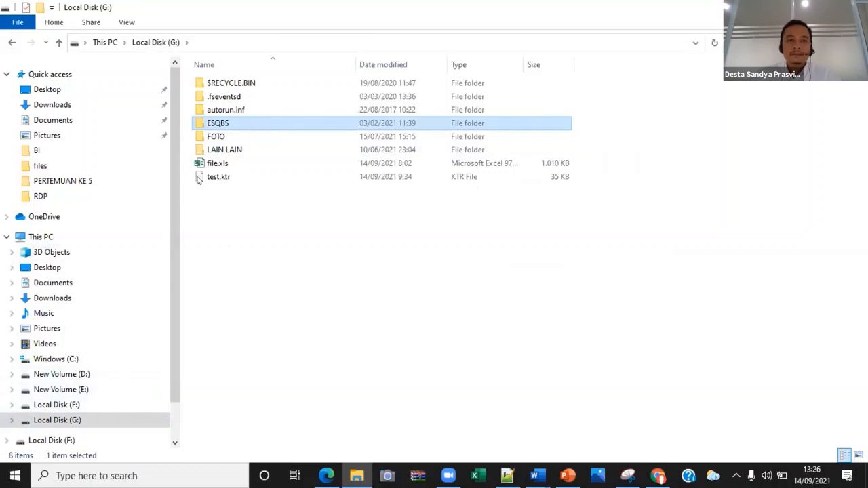
{"action": "double_click", "coordinate": [258, 124]}
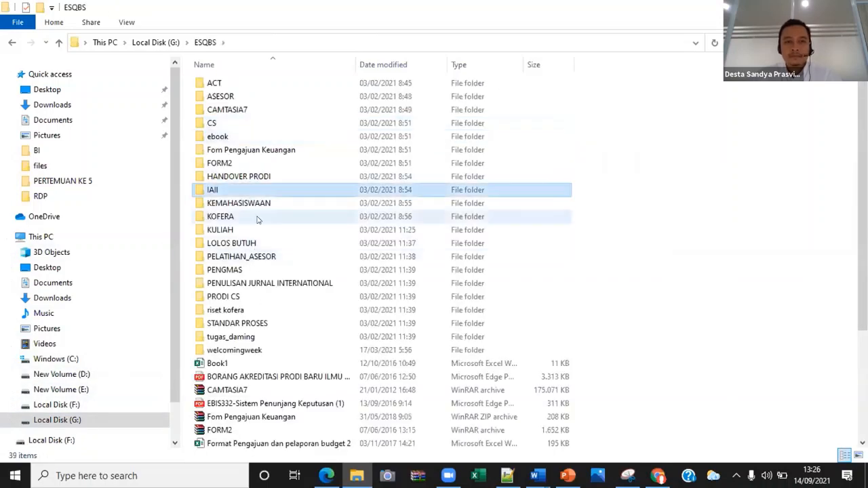
{"action": "double_click", "coordinate": [258, 229]}
{"action": "double_click", "coordinate": [272, 85]}
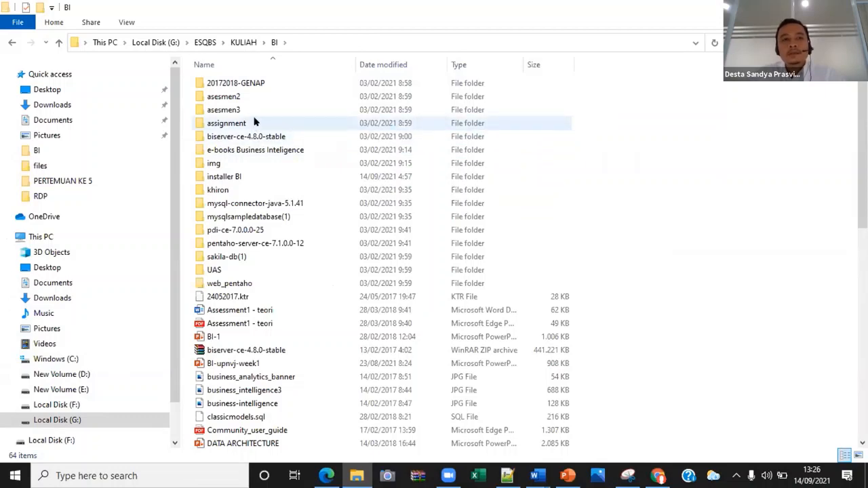
{"action": "double_click", "coordinate": [271, 178]}
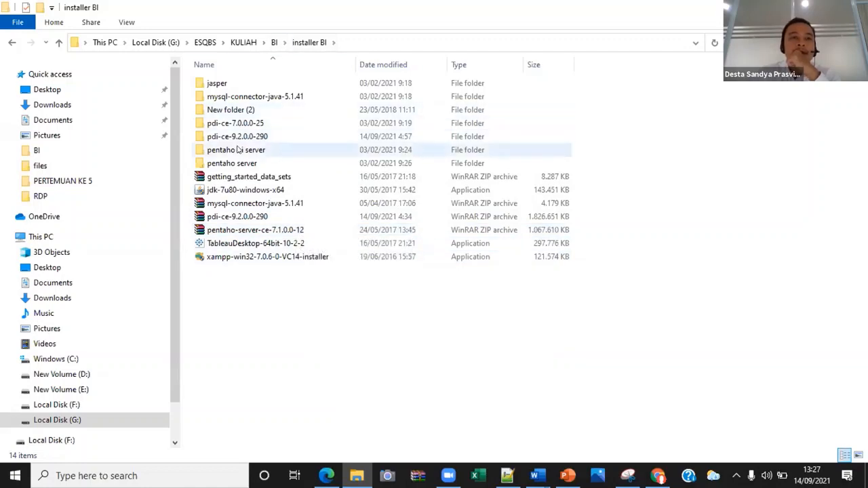
{"action": "left_click", "coordinate": [261, 221]}
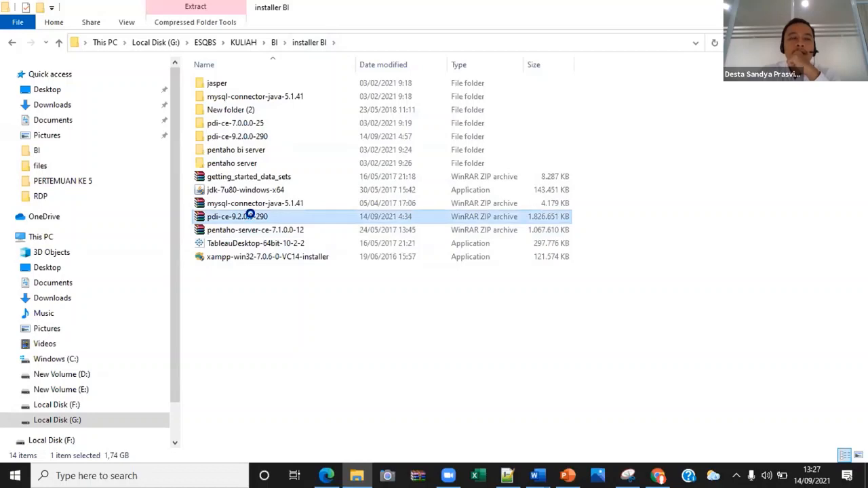
Open the data-integration folder inside the extracted pdi-ce-9.2.0.0-290 folder and find the Spoon files
{"action": "right_click", "coordinate": [261, 221]}
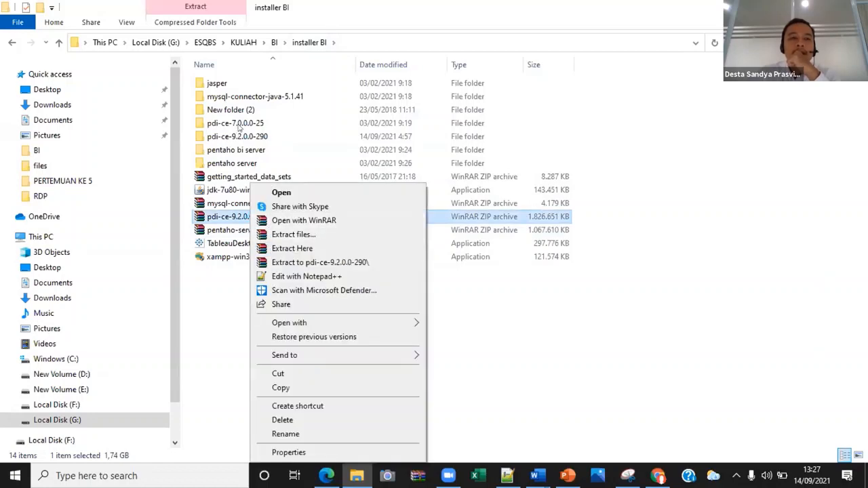
{"action": "double_click", "coordinate": [246, 138]}
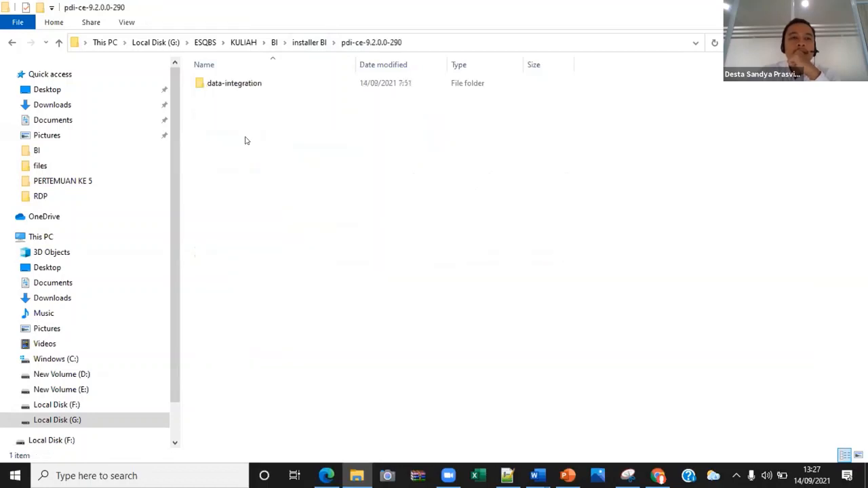
{"action": "double_click", "coordinate": [228, 88]}
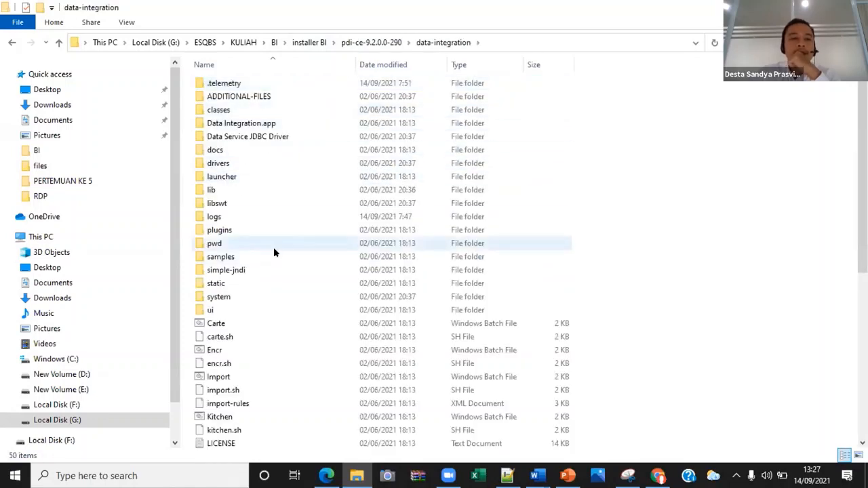
{"action": "scroll", "coordinate": [275, 248], "scroll_direction": "down", "scroll_amount": 8}
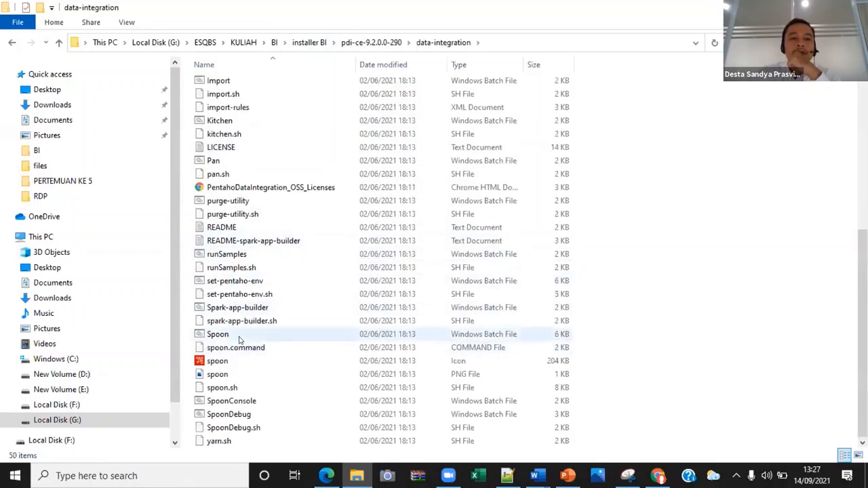
Open the Spoon Windows batch file in Notepad++ and highlight the code that uses _PENTAHO_JAVA_HOME at lines 65–66
{"action": "left_click", "coordinate": [241, 340]}
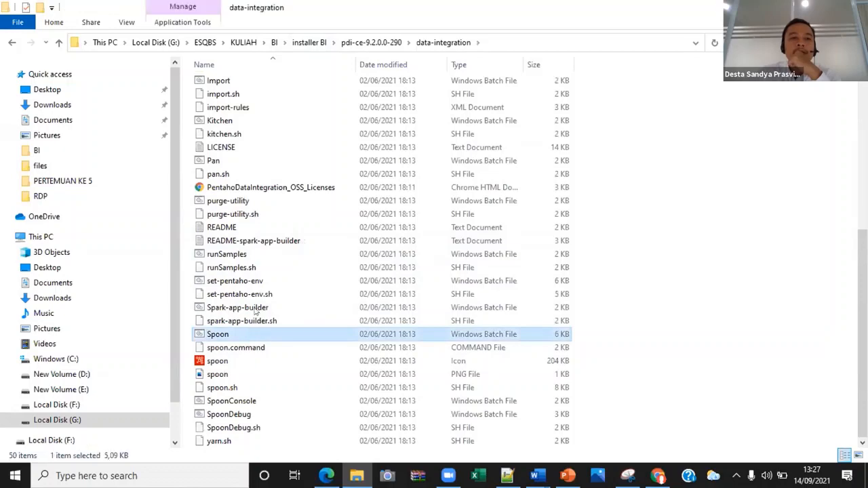
{"action": "right_click", "coordinate": [249, 336]}
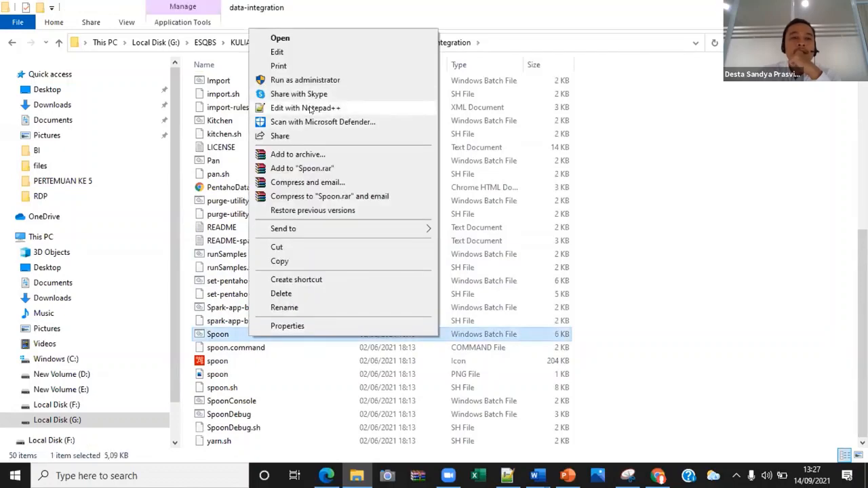
{"action": "left_click", "coordinate": [311, 110]}
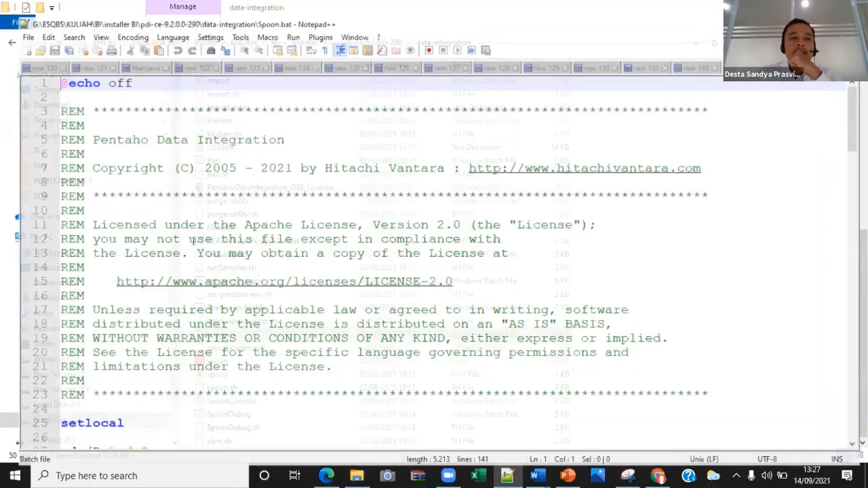
{"action": "scroll", "coordinate": [202, 234], "scroll_direction": "down", "scroll_amount": 7}
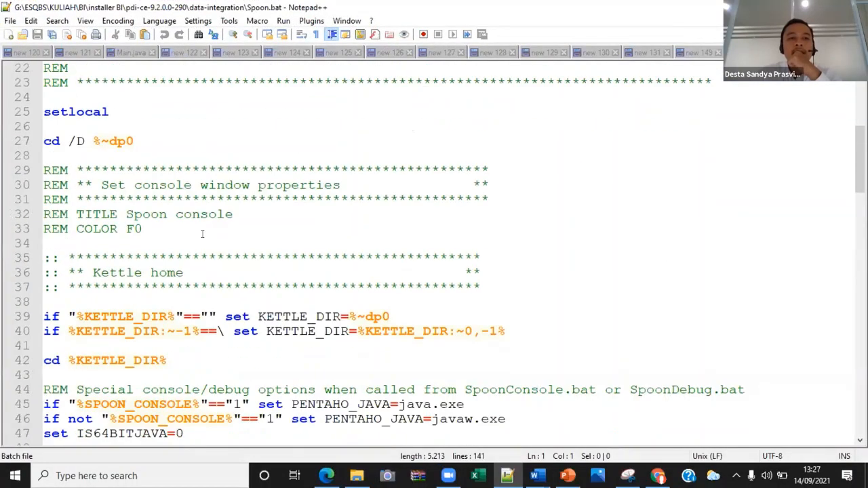
{"action": "scroll", "coordinate": [202, 234], "scroll_direction": "down", "scroll_amount": 1}
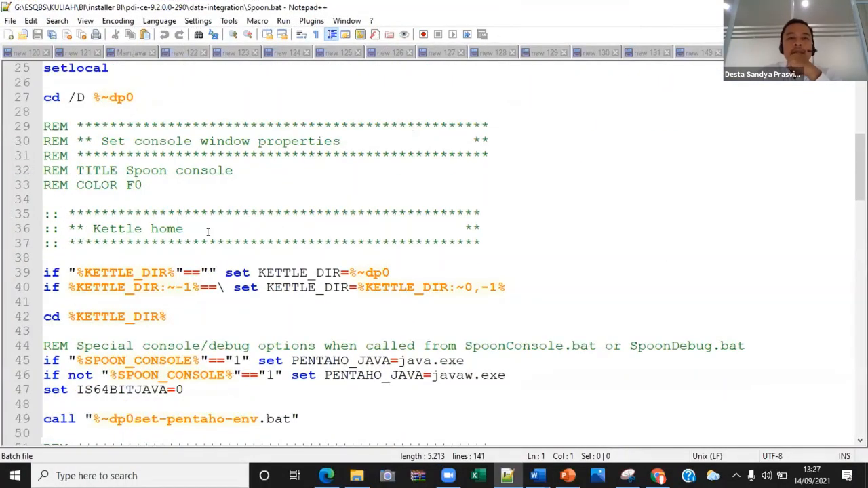
{"action": "scroll", "coordinate": [208, 232], "scroll_direction": "down", "scroll_amount": 10}
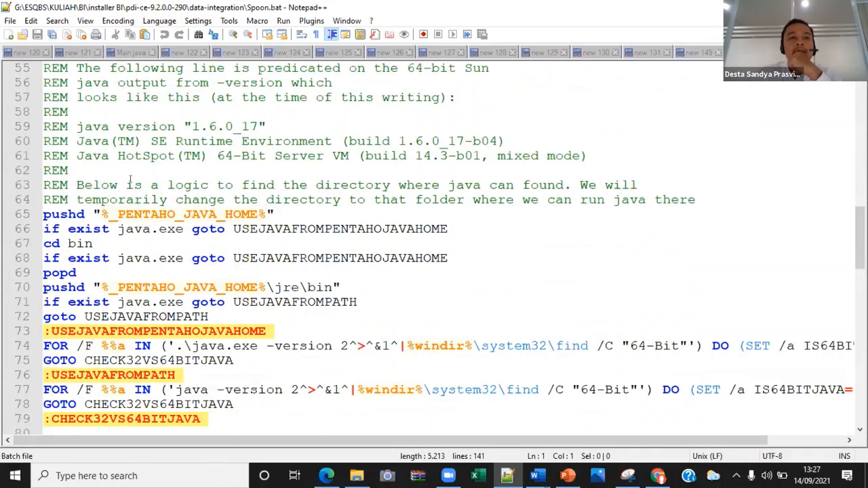
{"action": "left_click_drag", "start_coordinate": [120, 208], "coordinate": [234, 229]}
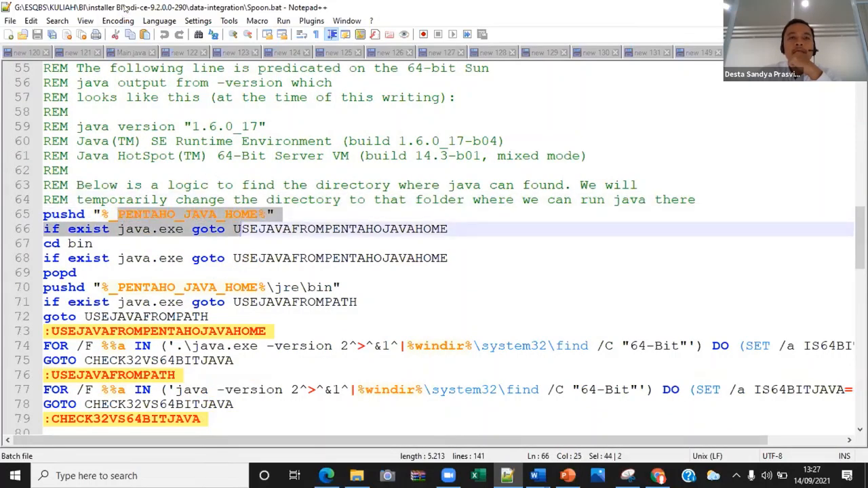
Close Notepad++ and run the Spoon Windows batch file from the data-integration folder
{"action": "left_click_drag", "start_coordinate": [36, 91], "coordinate": [1, 91]}
{"action": "left_click_drag", "start_coordinate": [315, 8], "coordinate": [226, 5]}
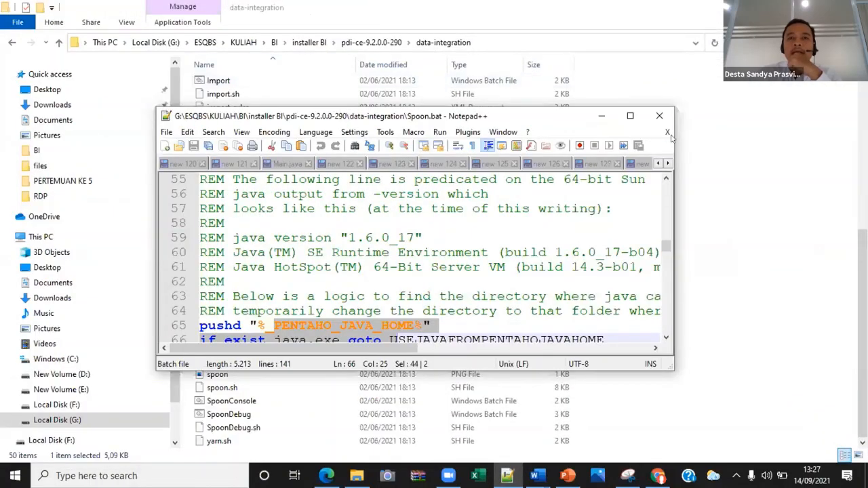
{"action": "left_click", "coordinate": [660, 116]}
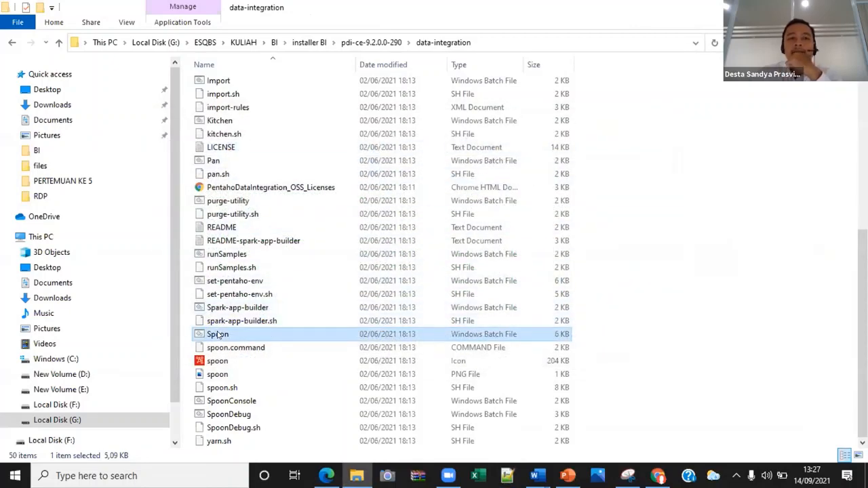
{"action": "double_click", "coordinate": [218, 334]}
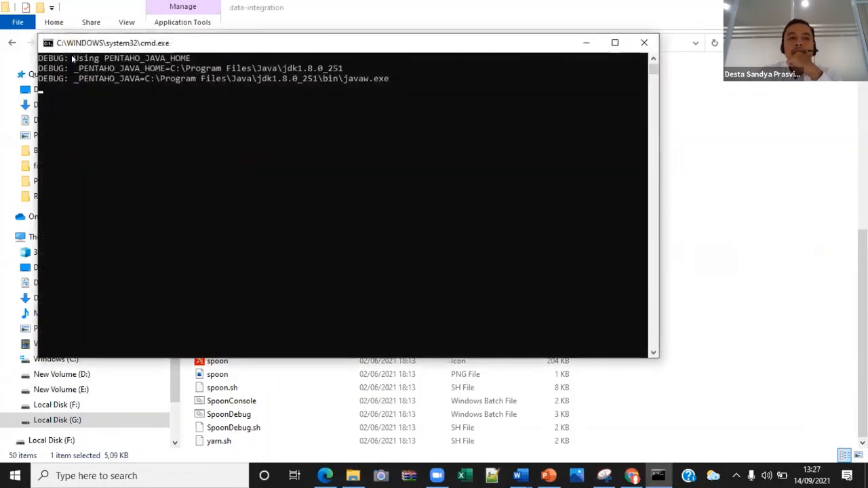
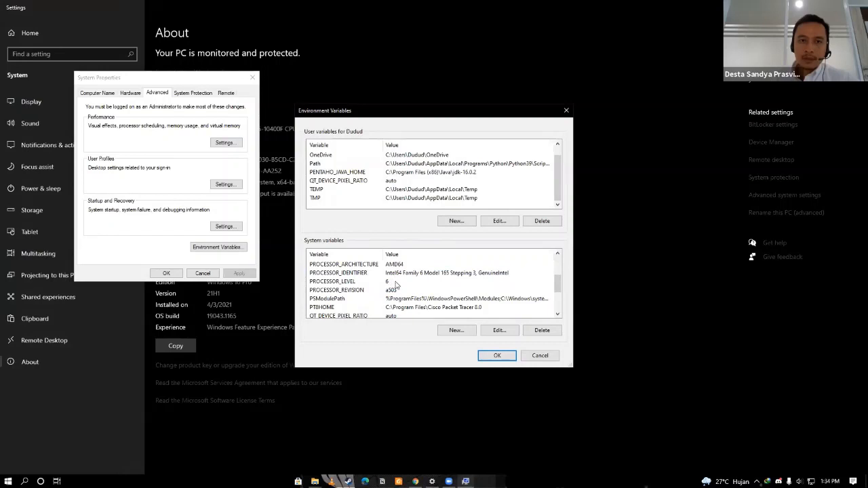
Check the system variables for PENTAHO_JAVA_HOME and delete the PENTAHO_JAVA_HOME entry from the user variables
{"action": "scroll", "coordinate": [398, 285], "scroll_direction": "down", "scroll_amount": 2}
{"action": "scroll", "coordinate": [389, 296], "scroll_direction": "up", "scroll_amount": 1}
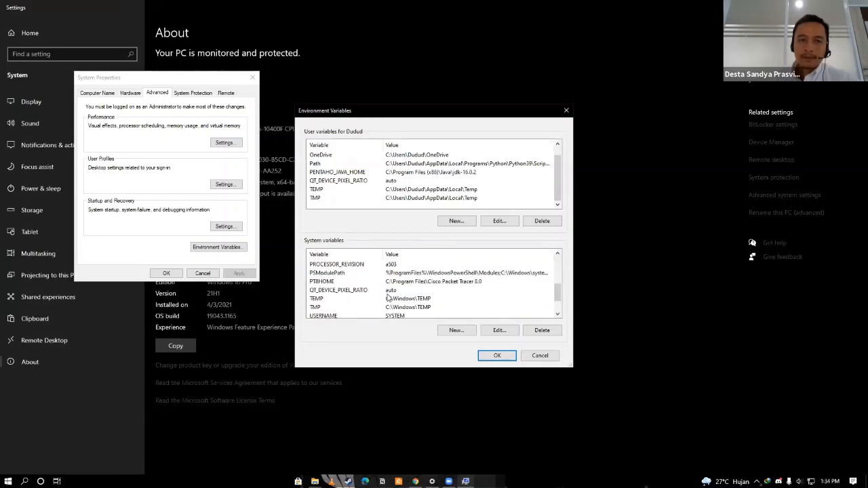
{"action": "scroll", "coordinate": [388, 297], "scroll_direction": "up", "scroll_amount": 2}
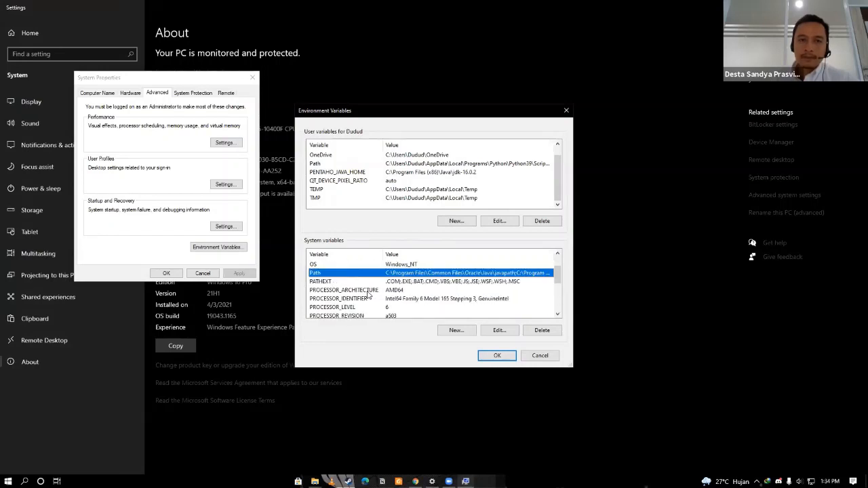
{"action": "left_click", "coordinate": [381, 173]}
{"action": "left_click", "coordinate": [537, 221]}
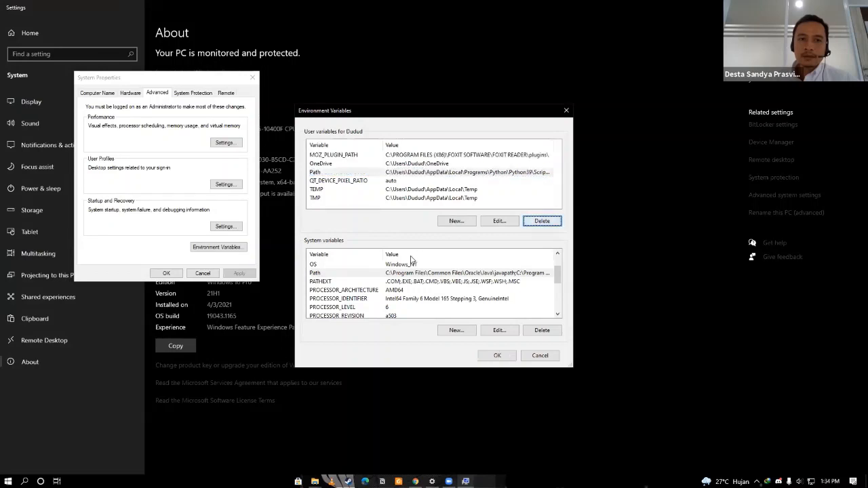
Start a new system variable and name it PENTAHO_JAVA_HOME
{"action": "scroll", "coordinate": [410, 272], "scroll_direction": "down", "scroll_amount": 2}
{"action": "left_click", "coordinate": [456, 330]}
{"action": "type", "text": "PE"}
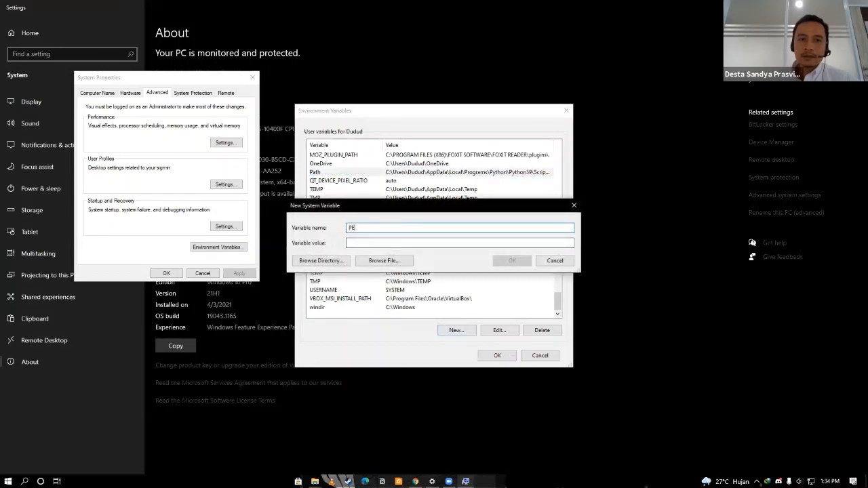
{"action": "type", "text": "NTAHO_JAVA"}
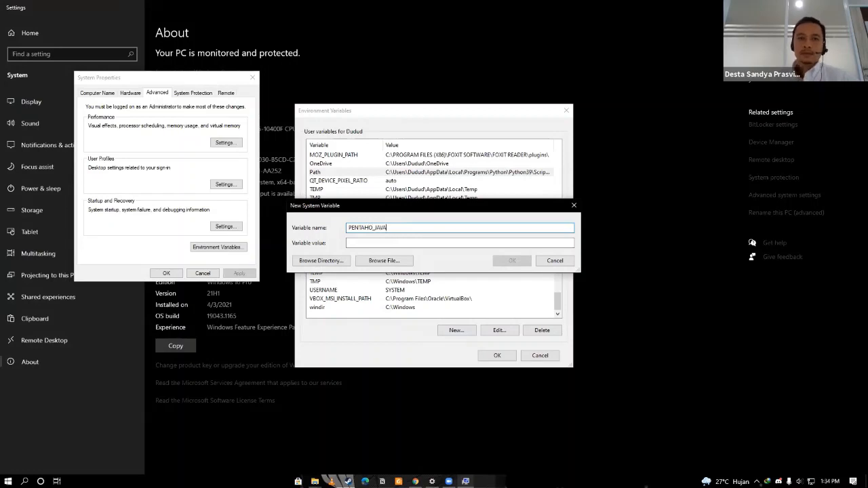
{"action": "type", "text": "_HOME"}
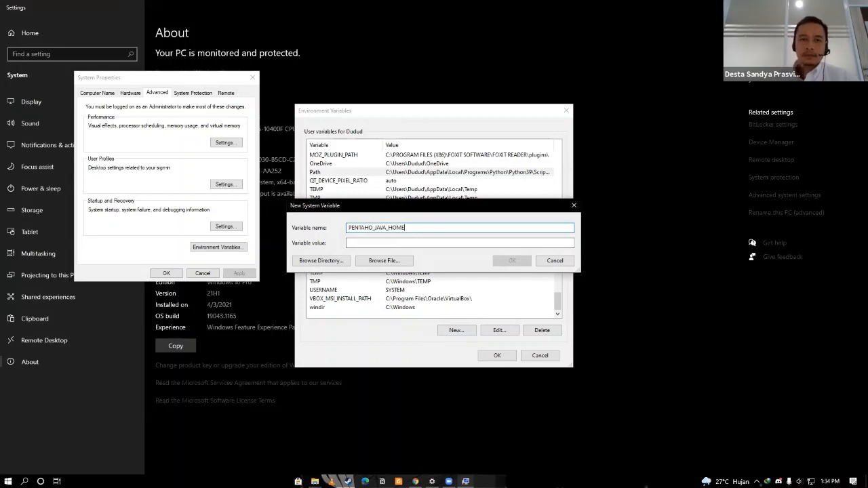
{"action": "left_click", "coordinate": [398, 261]}
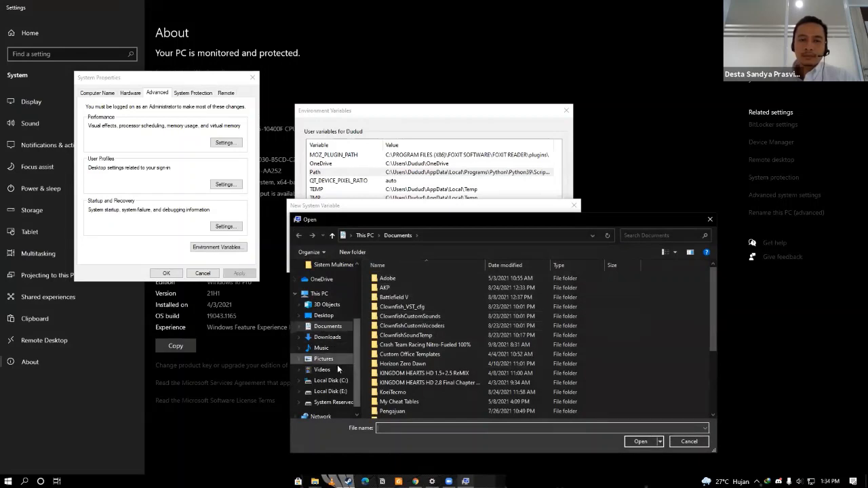
{"action": "left_click", "coordinate": [332, 380]}
{"action": "double_click", "coordinate": [411, 307]}
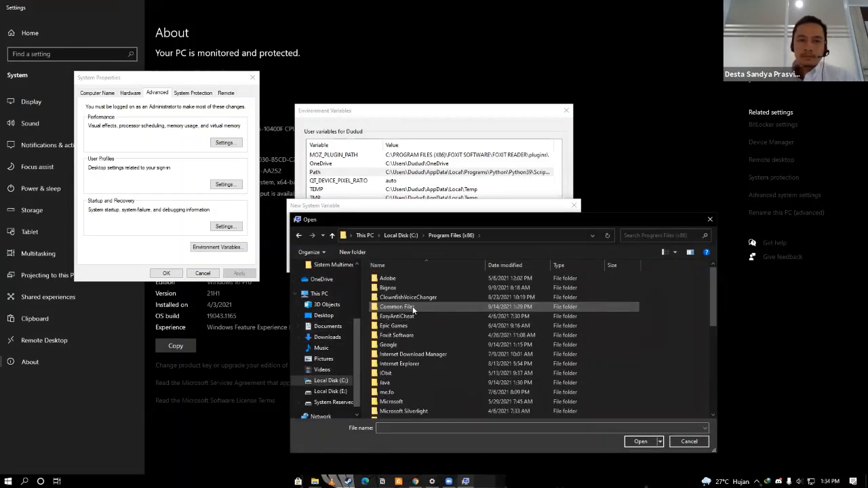
{"action": "scroll", "coordinate": [413, 306], "scroll_direction": "down", "scroll_amount": 2}
{"action": "scroll", "coordinate": [419, 308], "scroll_direction": "down", "scroll_amount": 4}
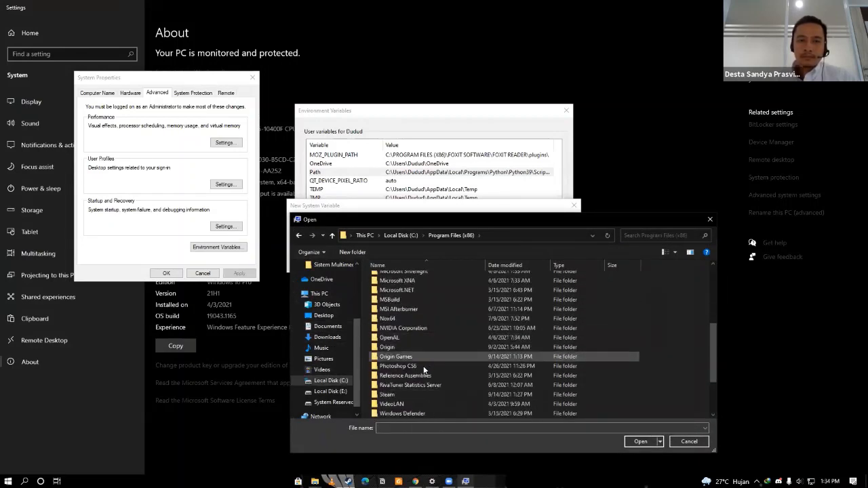
{"action": "scroll", "coordinate": [407, 326], "scroll_direction": "up", "scroll_amount": 3}
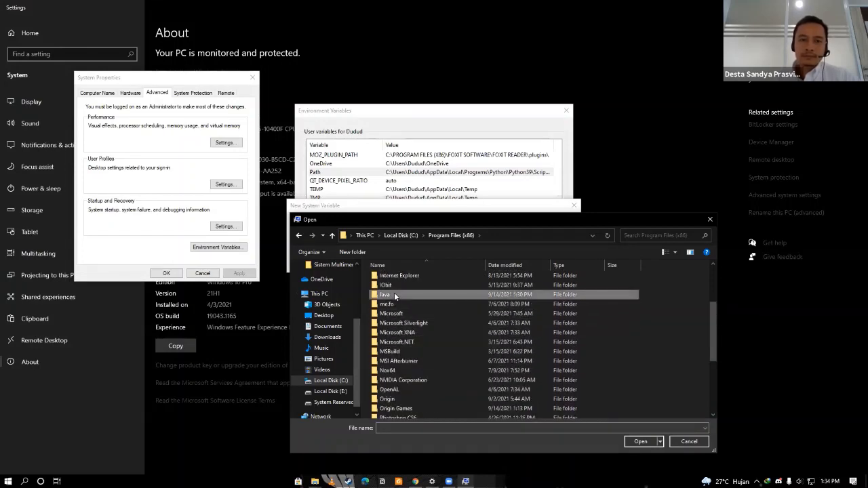
{"action": "double_click", "coordinate": [394, 292]}
{"action": "left_click", "coordinate": [400, 283]}
{"action": "double_click", "coordinate": [400, 285]}
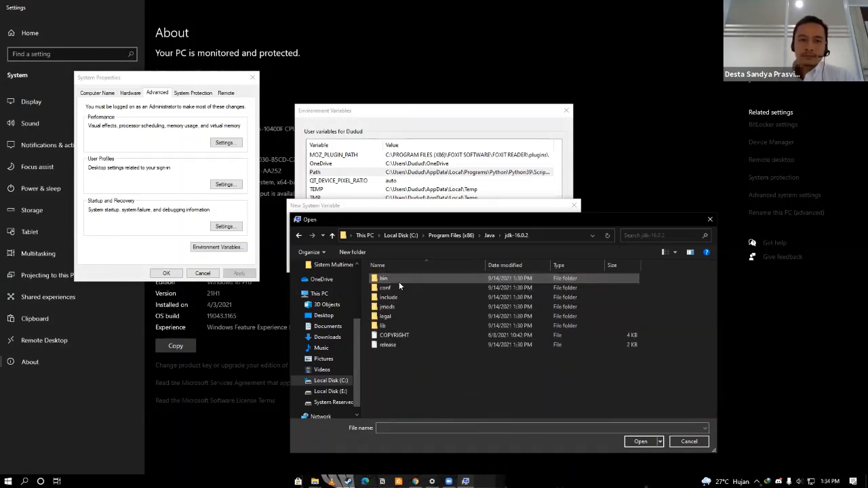
{"action": "left_click", "coordinate": [300, 235]}
{"action": "left_click_drag", "start_coordinate": [449, 216], "coordinate": [414, 126]}
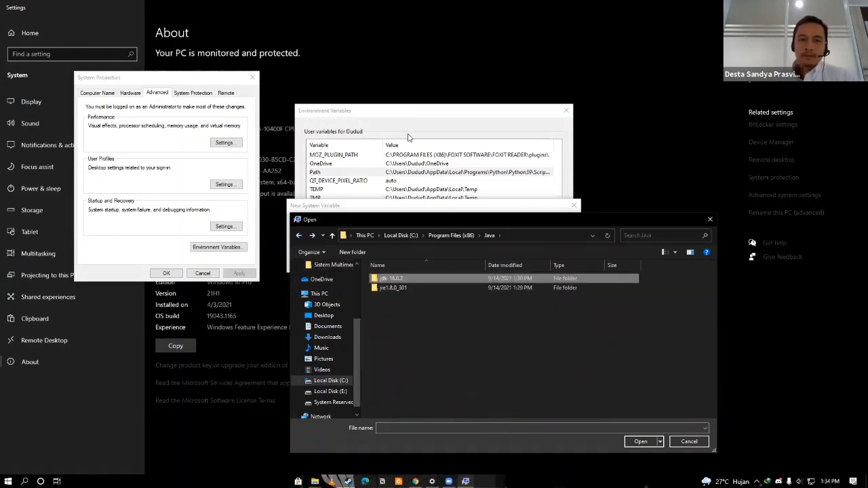
{"action": "left_click", "coordinate": [605, 351]}
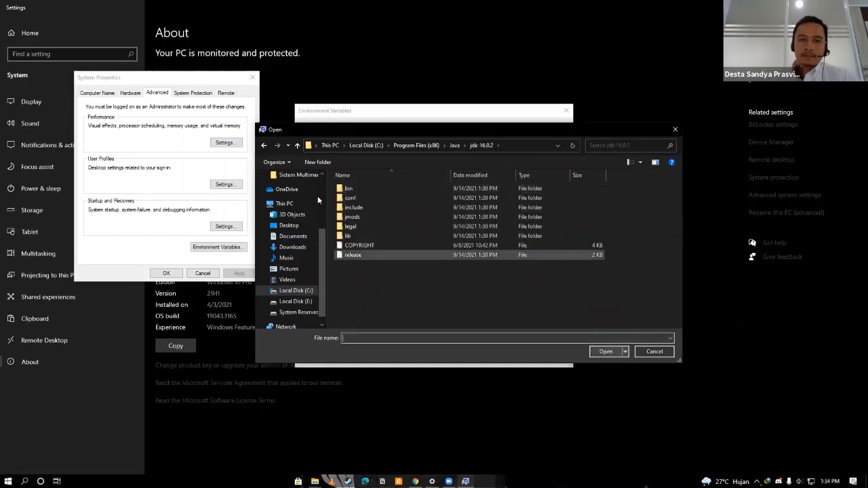
{"action": "left_click", "coordinate": [264, 146]}
{"action": "left_click", "coordinate": [624, 352]}
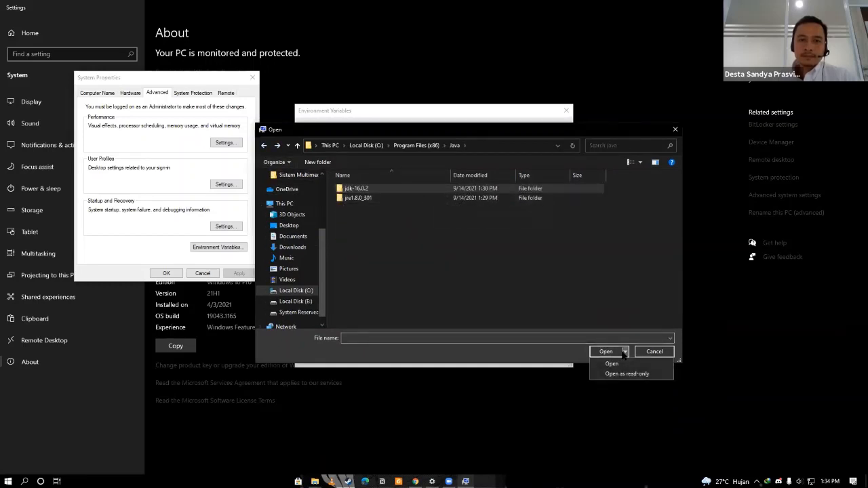
{"action": "left_click", "coordinate": [673, 130]}
{"action": "left_click", "coordinate": [675, 130]}
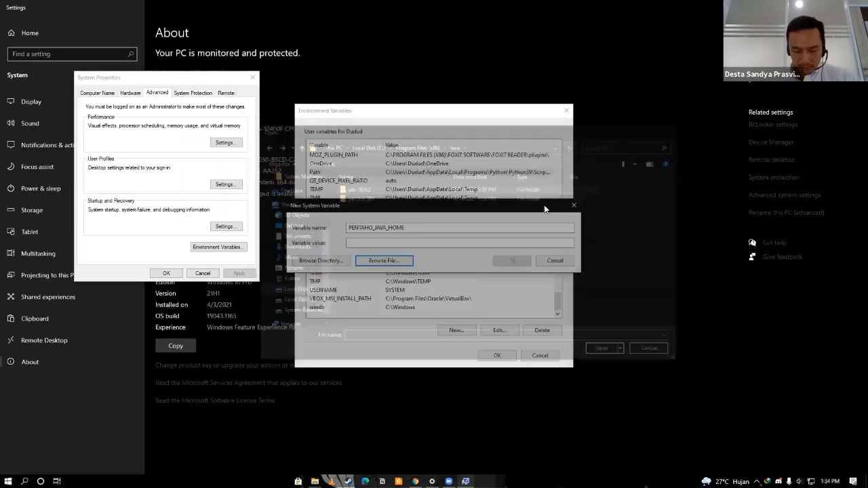
Set the new system variable's value to the folder C:\Program Files (x86)\Java\jdk-16.0.2 and save the environment variables
{"action": "left_click", "coordinate": [348, 262]}
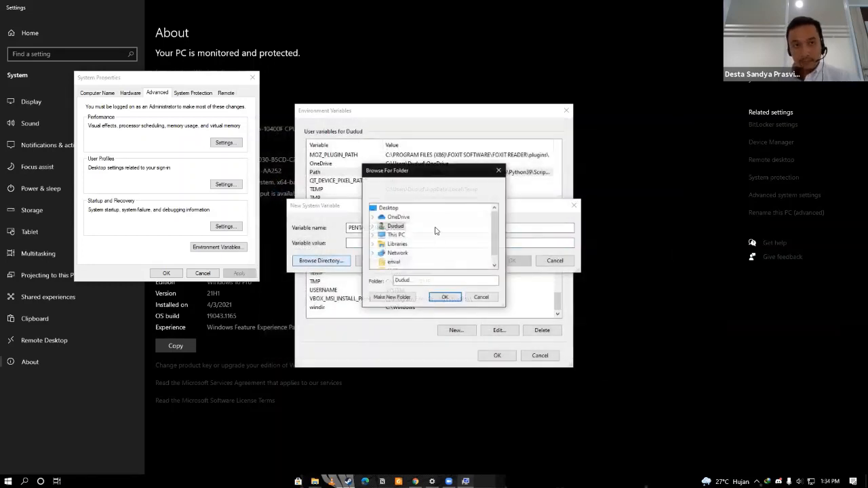
{"action": "left_click", "coordinate": [401, 227]}
{"action": "scroll", "coordinate": [428, 235], "scroll_direction": "down", "scroll_amount": 2}
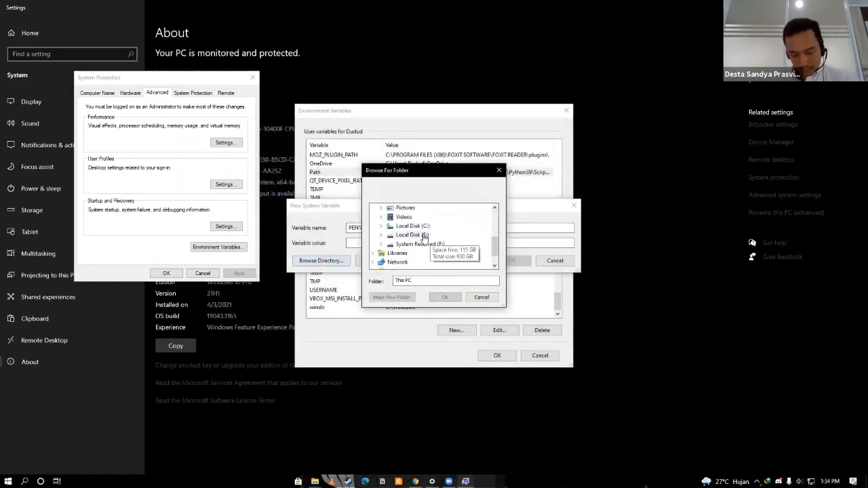
{"action": "left_click", "coordinate": [428, 243]}
{"action": "left_click", "coordinate": [430, 242]}
{"action": "scroll", "coordinate": [430, 242], "scroll_direction": "down", "scroll_amount": 7}
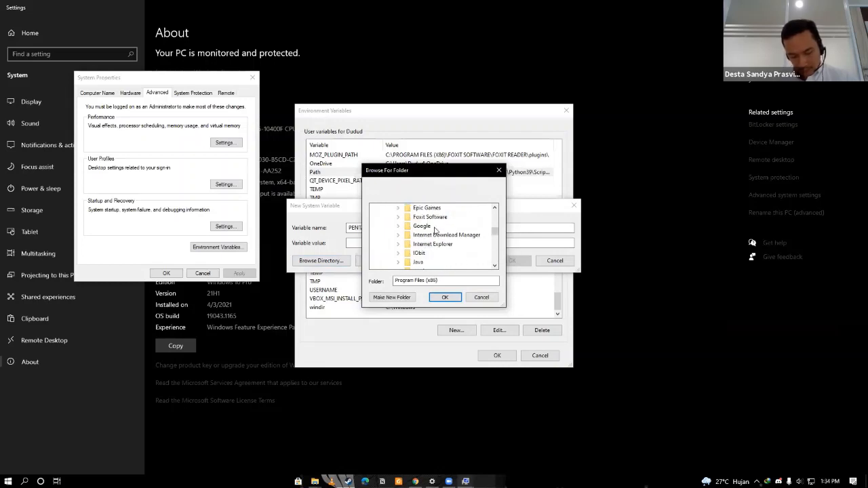
{"action": "scroll", "coordinate": [431, 239], "scroll_direction": "up", "scroll_amount": 3}
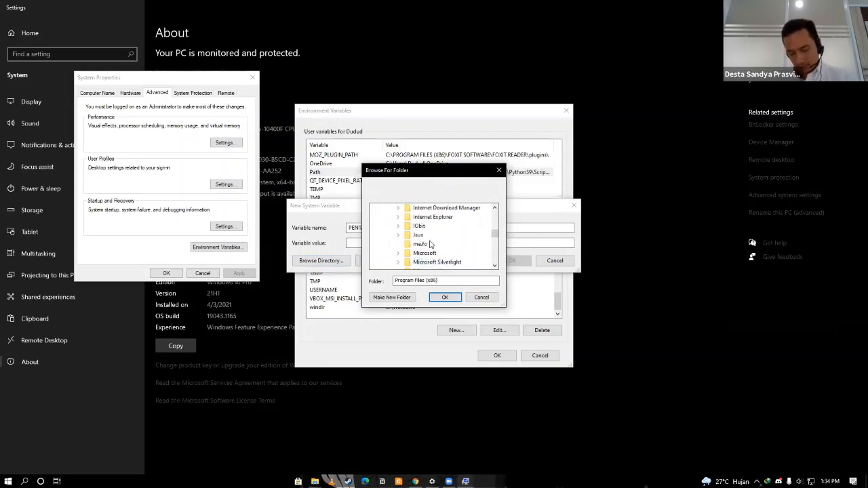
{"action": "left_click", "coordinate": [431, 238]}
{"action": "left_click", "coordinate": [432, 217]}
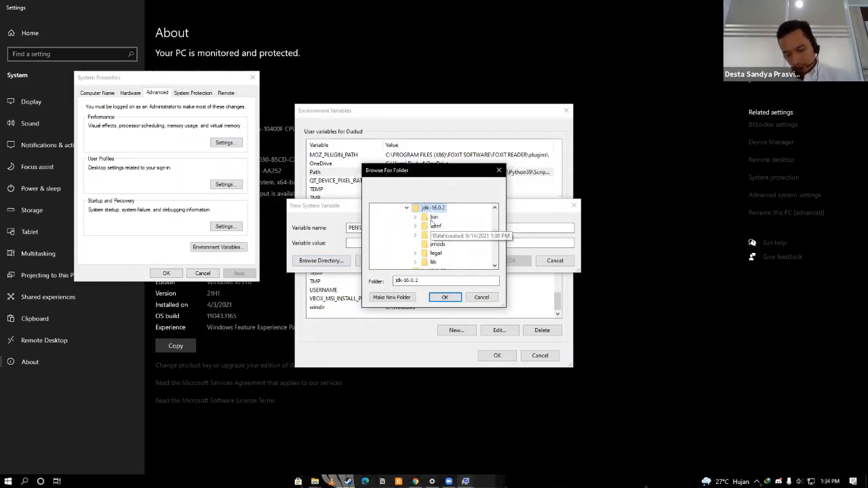
{"action": "left_click", "coordinate": [445, 298]}
{"action": "left_click", "coordinate": [504, 264]}
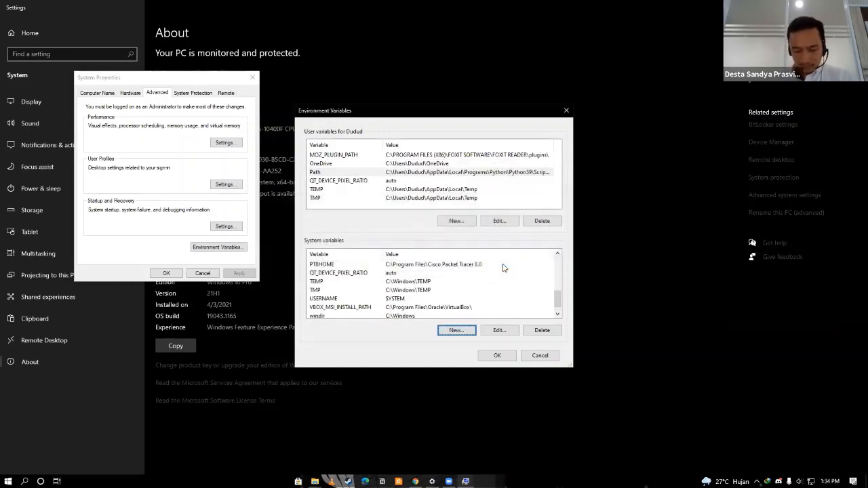
{"action": "left_click", "coordinate": [493, 356]}
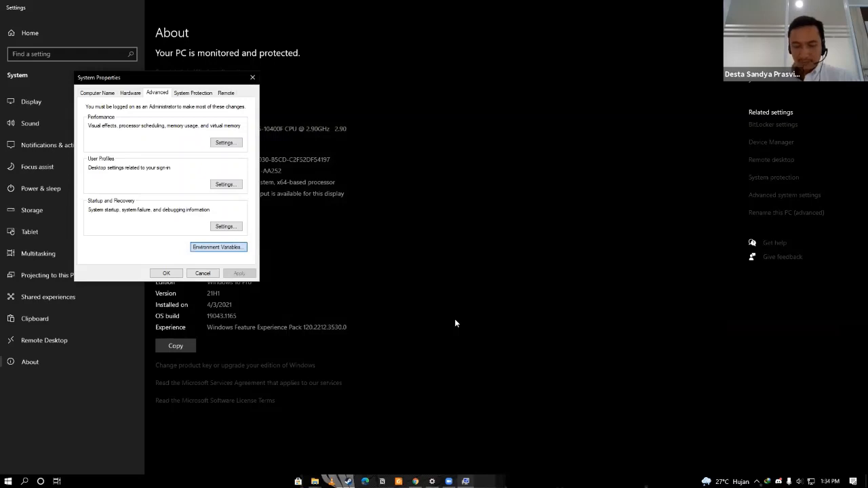
Recheck the saved environment variables and run the Spoon Windows batch file from the data-integration folder
{"action": "key", "text": "Return"}
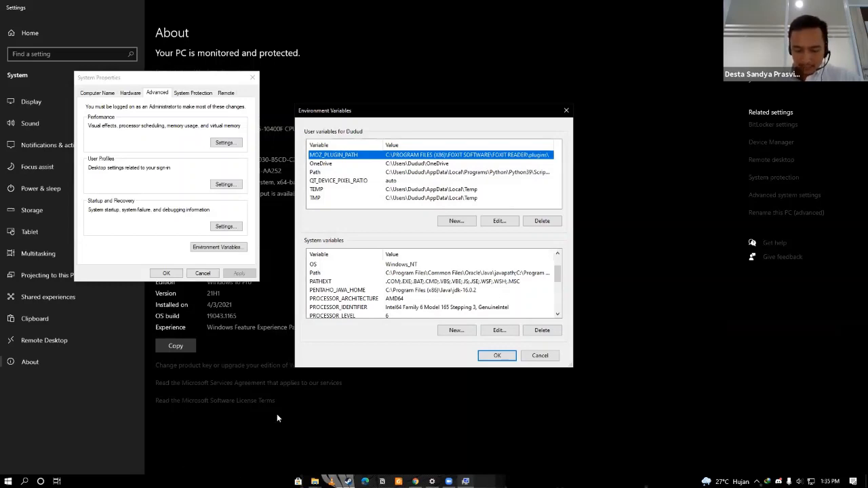
{"action": "key", "text": "alt+Tab"}
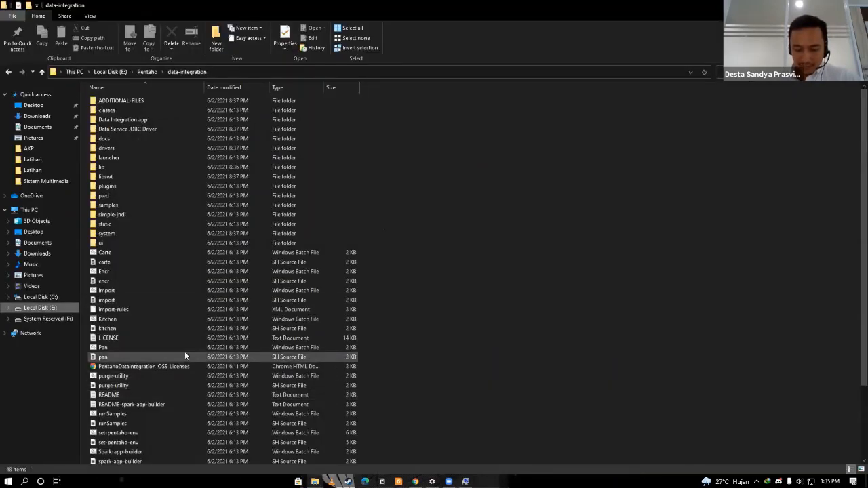
{"action": "scroll", "coordinate": [185, 351], "scroll_direction": "down", "scroll_amount": 3}
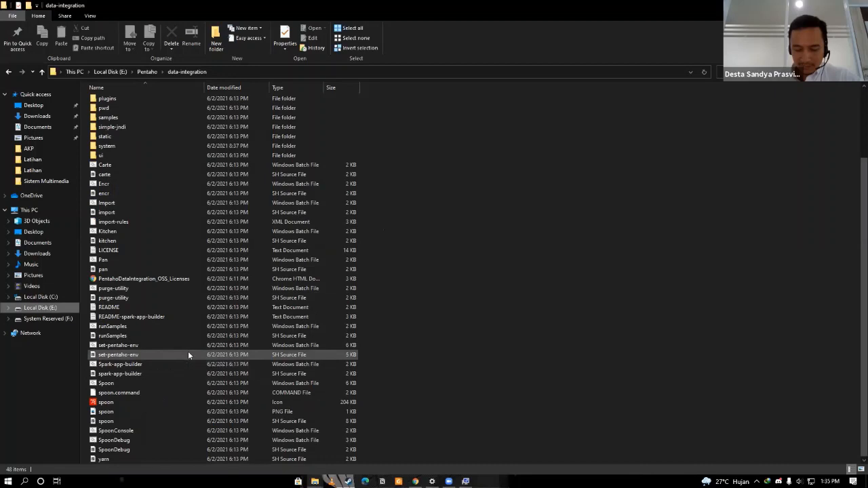
{"action": "left_click", "coordinate": [151, 383]}
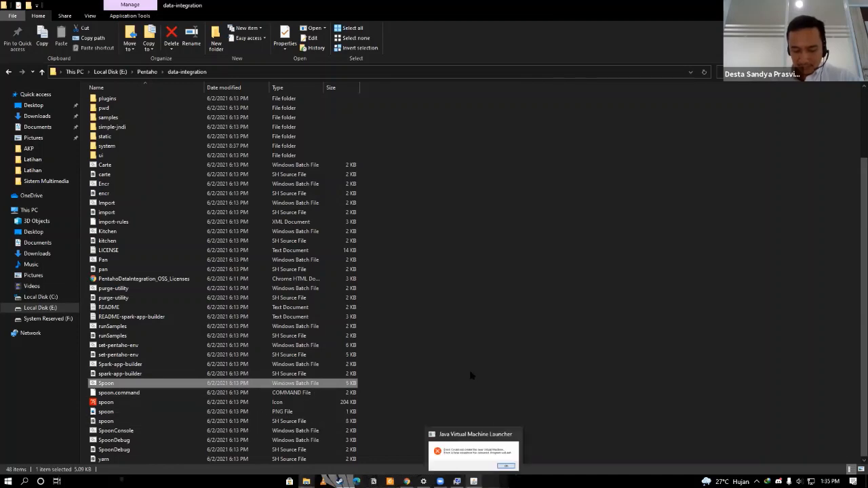
{"action": "left_click", "coordinate": [440, 482]}
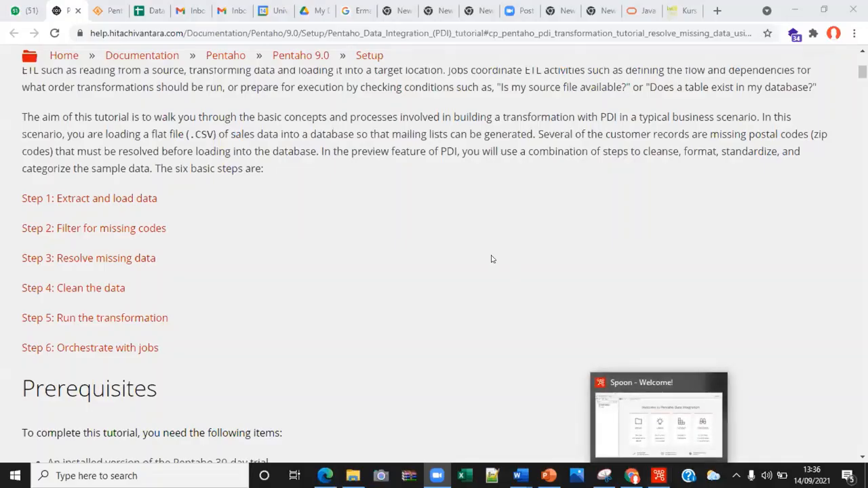
Switch to the Spoon window, maximize it and look over its object explorer and step palette
{"action": "left_click", "coordinate": [659, 476]}
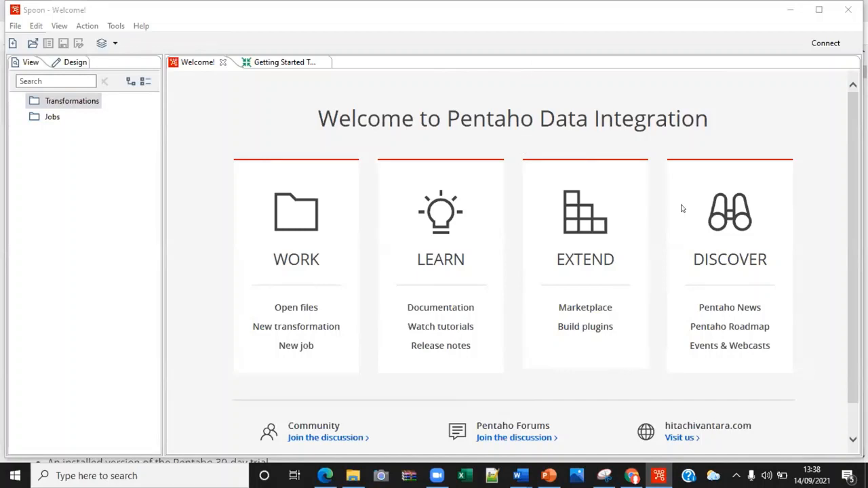
{"action": "double_click", "coordinate": [238, 9]}
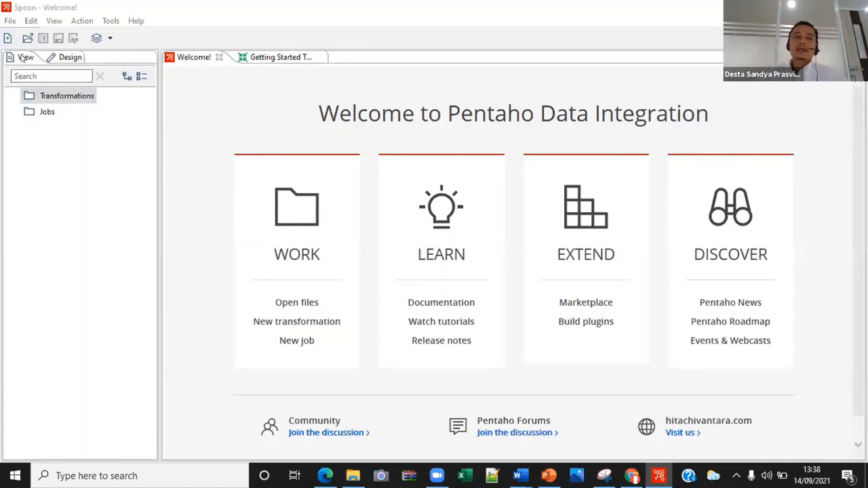
{"action": "left_click", "coordinate": [64, 57]}
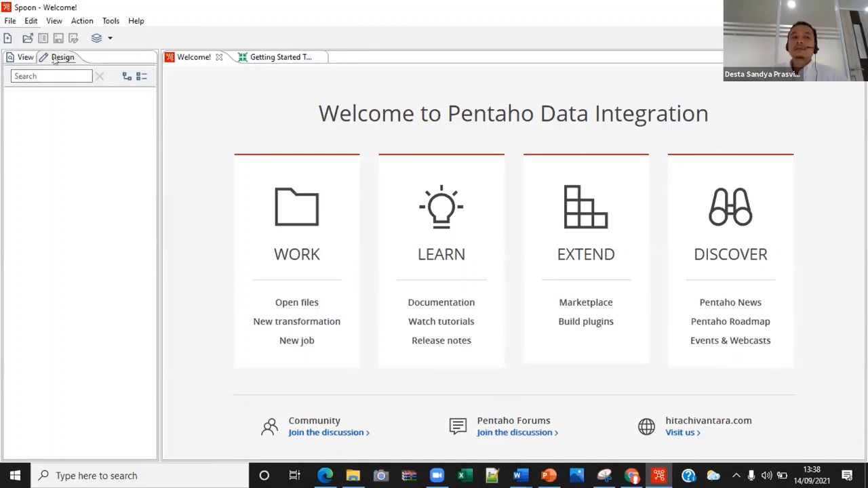
{"action": "left_click", "coordinate": [21, 59]}
{"action": "left_click", "coordinate": [66, 58]}
Create a new transformation and display the design step categories available for it
{"action": "left_click", "coordinate": [10, 21]}
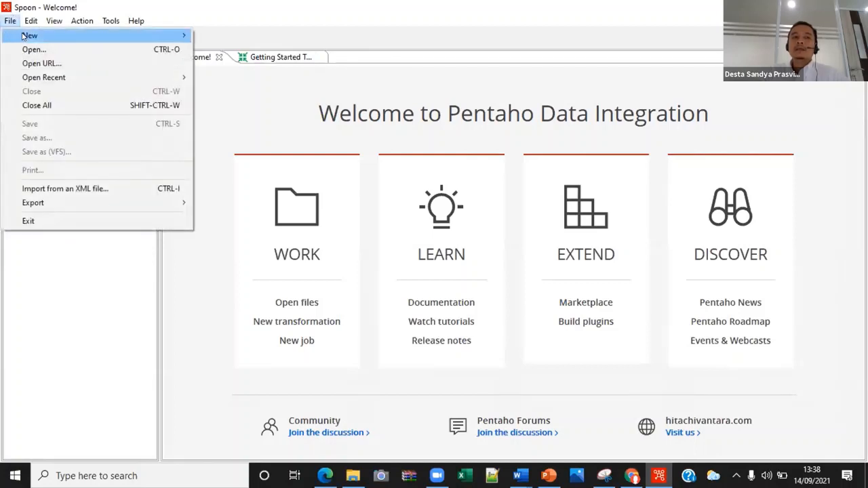
{"action": "mouse_move", "coordinate": [87, 37]}
{"action": "left_click", "coordinate": [209, 35]}
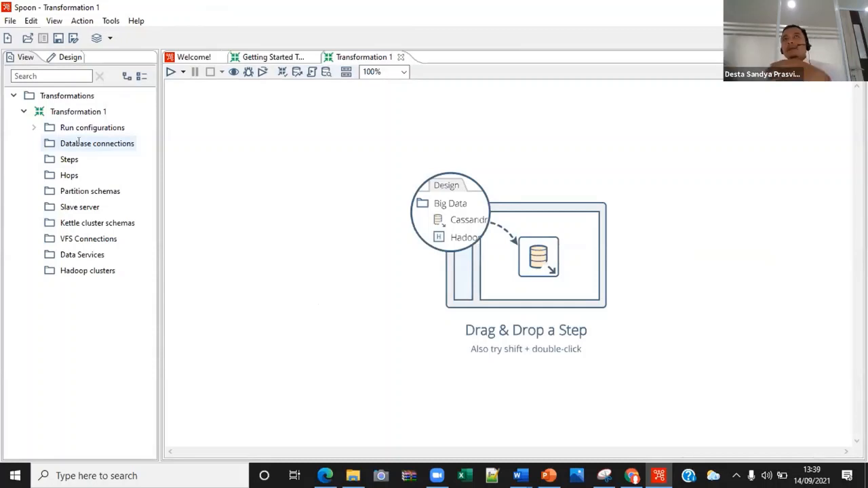
{"action": "left_click", "coordinate": [70, 58]}
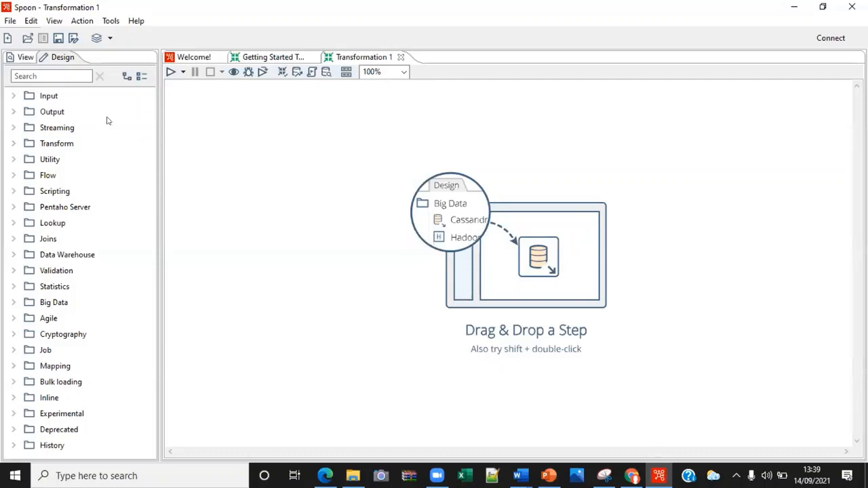
Examine the steps offered in the Input category, from CSV file input through Table input, and collapse the category
{"action": "left_click", "coordinate": [13, 97]}
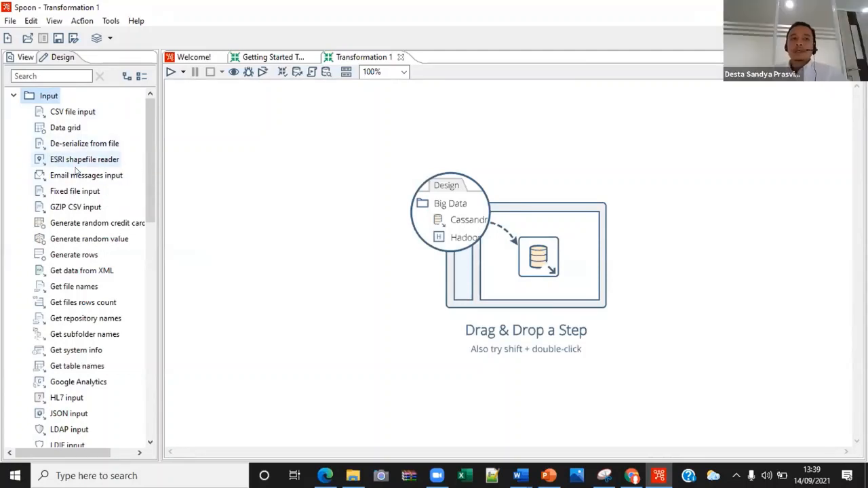
{"action": "scroll", "coordinate": [86, 198], "scroll_direction": "down", "scroll_amount": 1}
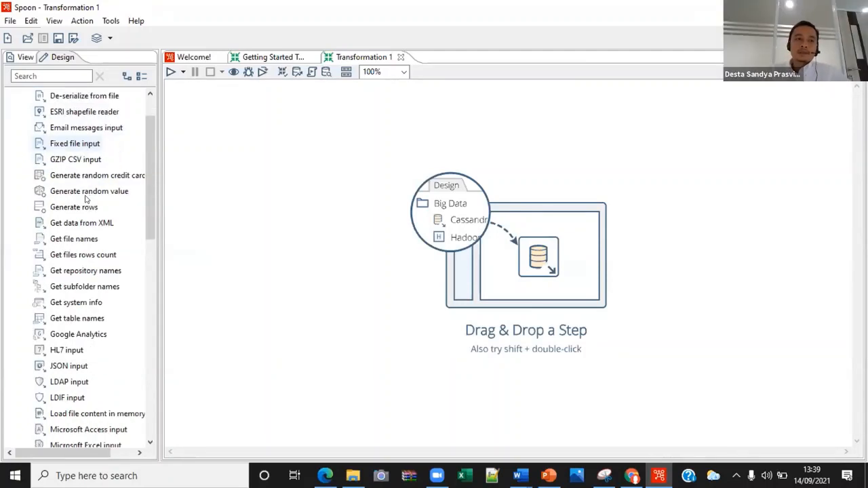
{"action": "scroll", "coordinate": [85, 198], "scroll_direction": "down", "scroll_amount": 1}
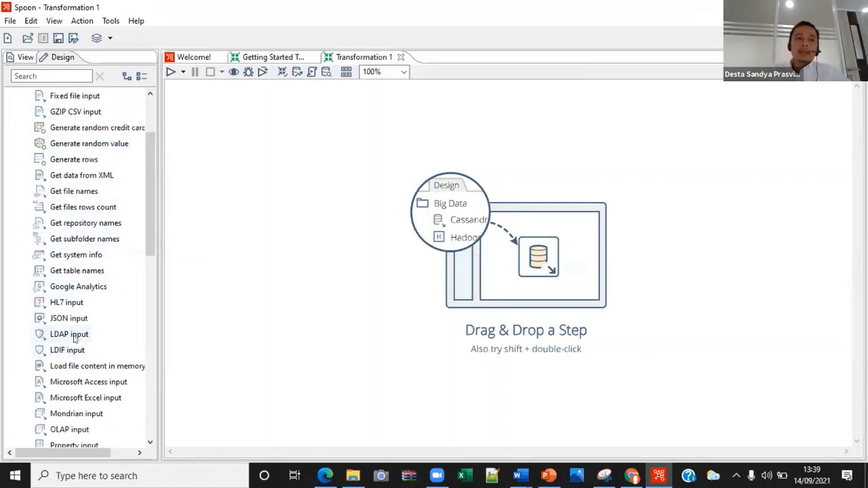
{"action": "scroll", "coordinate": [75, 339], "scroll_direction": "down", "scroll_amount": 1}
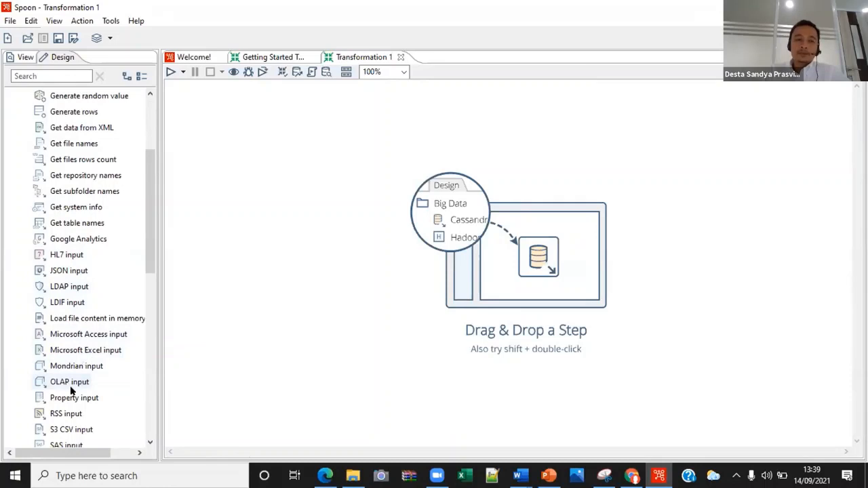
{"action": "scroll", "coordinate": [71, 392], "scroll_direction": "down", "scroll_amount": 1}
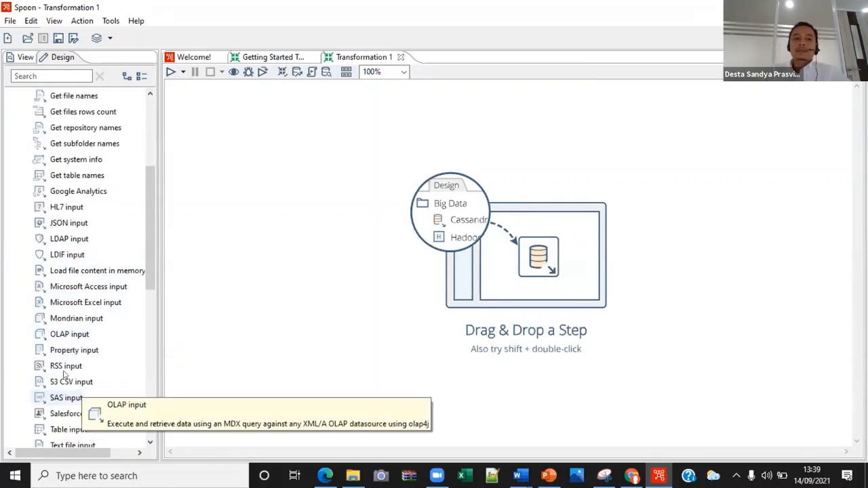
{"action": "scroll", "coordinate": [68, 394], "scroll_direction": "up", "scroll_amount": 1}
{"action": "scroll", "coordinate": [14, 96], "scroll_direction": "up", "scroll_amount": 3}
{"action": "left_click", "coordinate": [14, 96]}
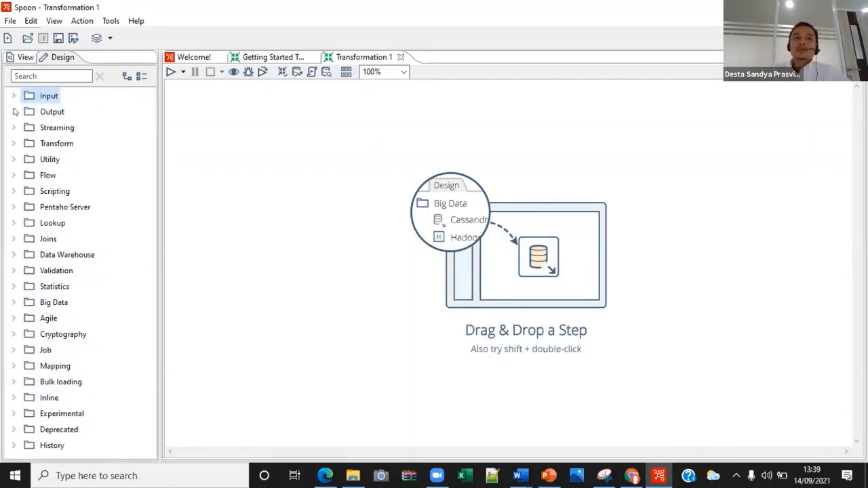
Examine the steps offered in the Output category, from JSON output through XML output, and collapse the category
{"action": "left_click", "coordinate": [15, 112]}
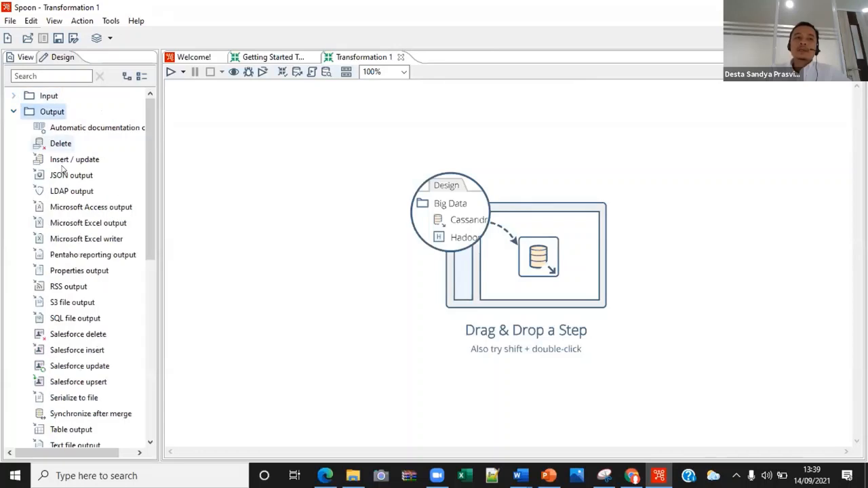
{"action": "scroll", "coordinate": [68, 173], "scroll_direction": "down", "scroll_amount": 1}
{"action": "scroll", "coordinate": [75, 203], "scroll_direction": "up", "scroll_amount": 1}
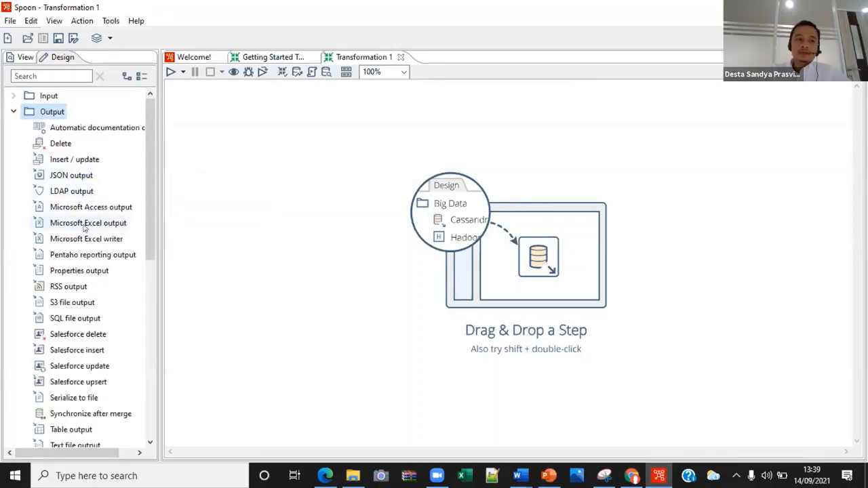
{"action": "scroll", "coordinate": [46, 330], "scroll_direction": "down", "scroll_amount": 1}
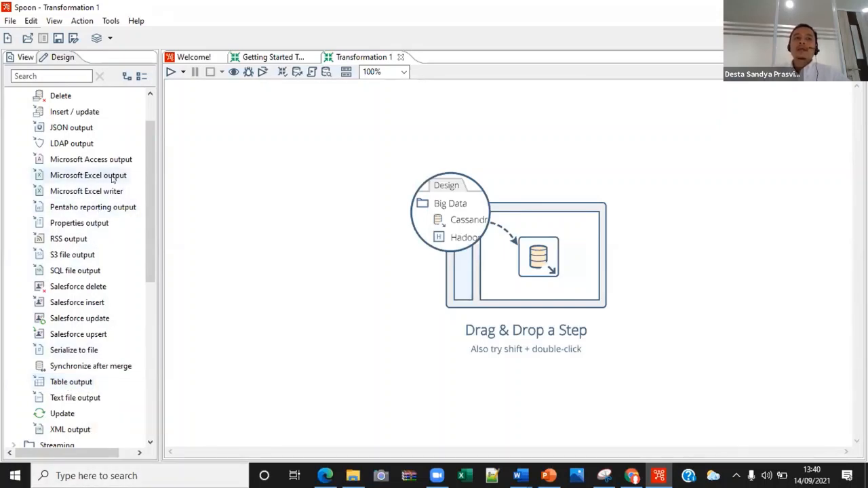
{"action": "scroll", "coordinate": [76, 252], "scroll_direction": "up", "scroll_amount": 1}
{"action": "scroll", "coordinate": [77, 360], "scroll_direction": "down", "scroll_amount": 1}
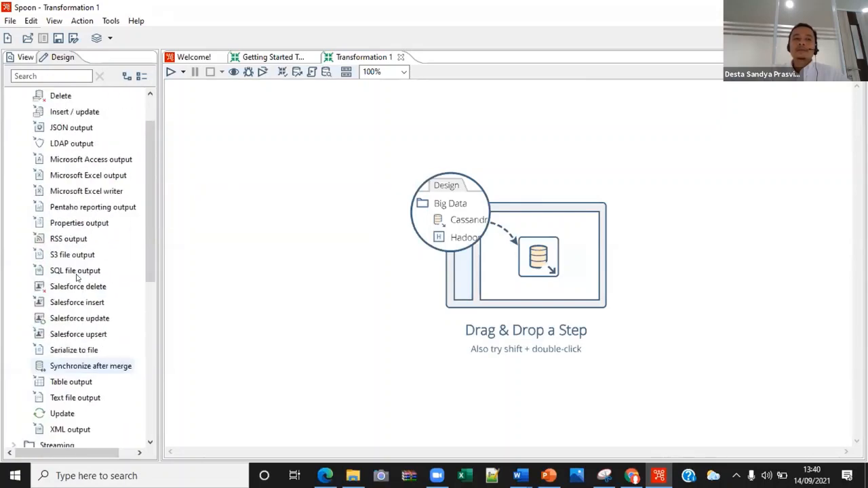
{"action": "scroll", "coordinate": [76, 410], "scroll_direction": "up", "scroll_amount": 1}
{"action": "left_click", "coordinate": [13, 110]}
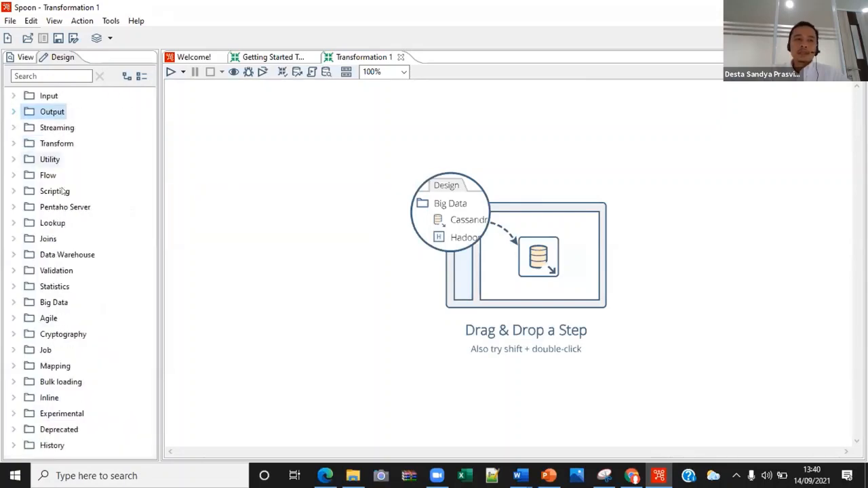
Inspect the steps in the Big Data and Statistics categories, collapsing each one after viewing it
{"action": "left_click", "coordinate": [14, 302]}
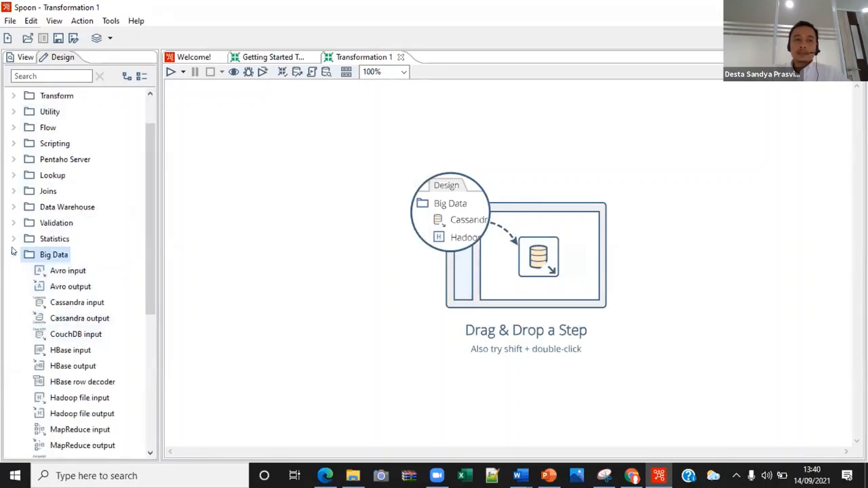
{"action": "left_click", "coordinate": [14, 302]}
{"action": "left_click", "coordinate": [14, 286]}
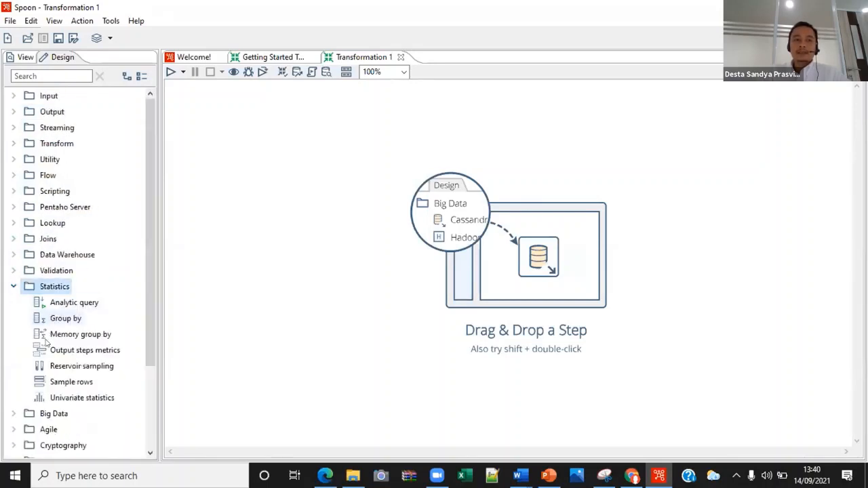
{"action": "left_click", "coordinate": [13, 286]}
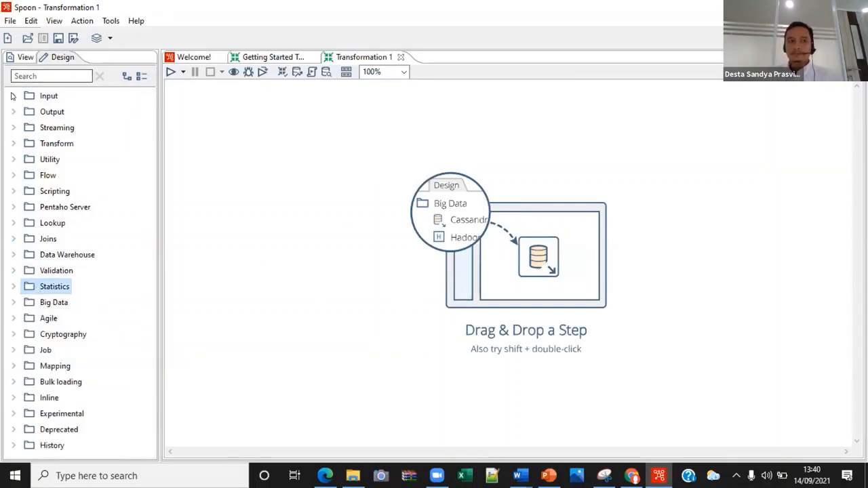
Add a Text file input step from the Input category to the upper part of the Transformation 1 canvas
{"action": "double_click", "coordinate": [37, 96]}
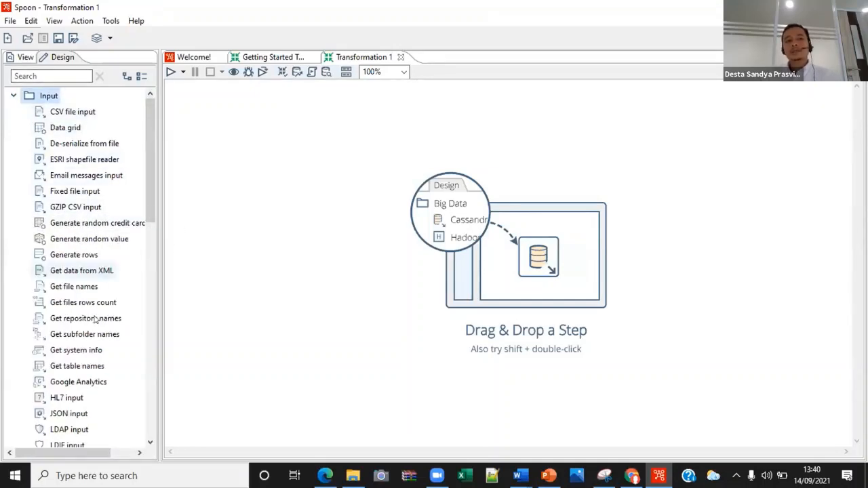
{"action": "scroll", "coordinate": [95, 320], "scroll_direction": "down", "scroll_amount": 1}
{"action": "scroll", "coordinate": [95, 320], "scroll_direction": "down", "scroll_amount": 1}
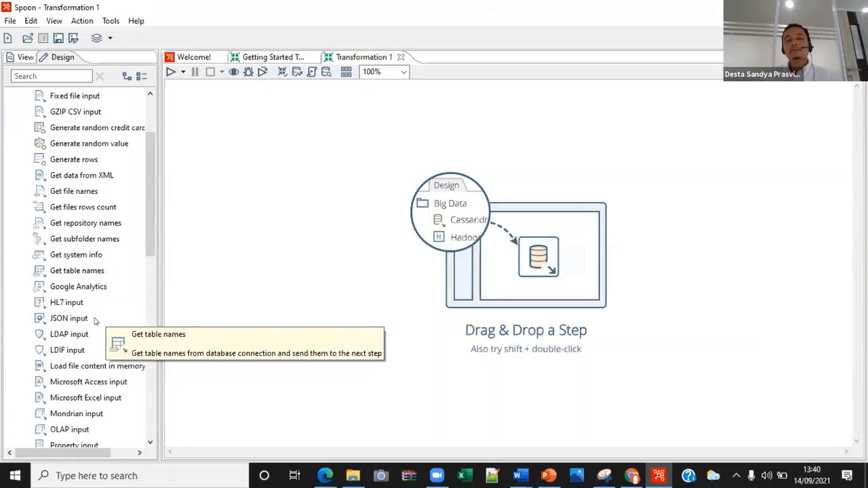
{"action": "scroll", "coordinate": [95, 319], "scroll_direction": "down", "scroll_amount": 2}
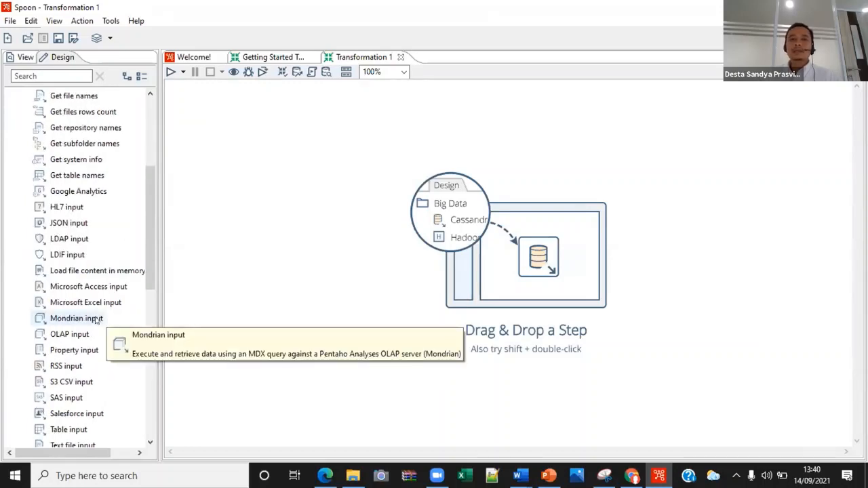
{"action": "scroll", "coordinate": [95, 319], "scroll_direction": "down", "scroll_amount": 1}
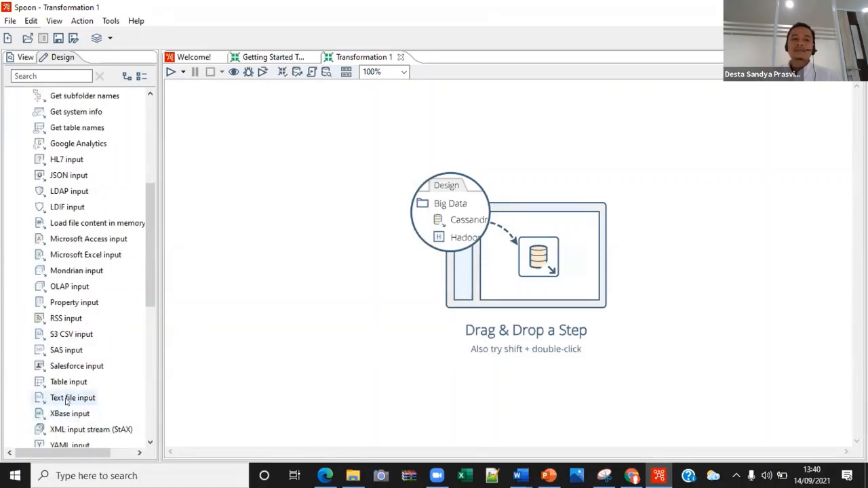
{"action": "left_click", "coordinate": [63, 401]}
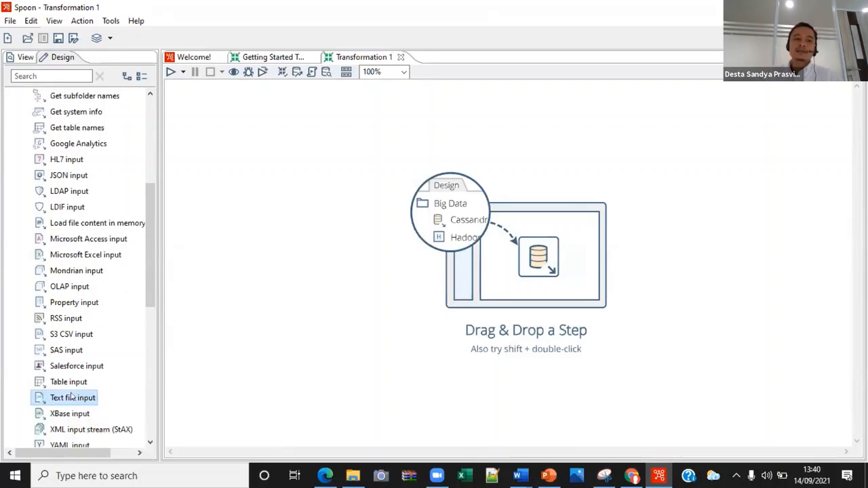
{"action": "left_click_drag", "start_coordinate": [73, 397], "coordinate": [302, 154]}
{"action": "left_click_drag", "start_coordinate": [307, 151], "coordinate": [338, 173]}
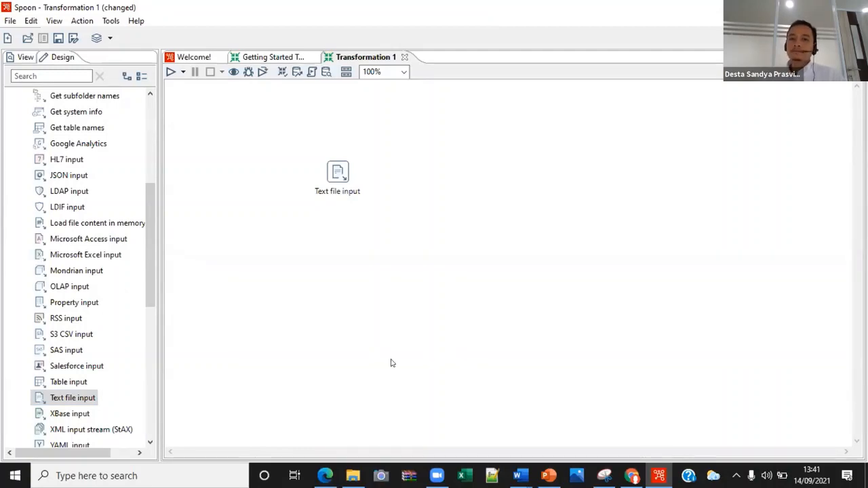
Switch to Chrome and examine the Pentaho Data Integration tutorial's instructions for adding and renaming the Text File Input step
{"action": "left_click", "coordinate": [632, 475]}
{"action": "scroll", "coordinate": [193, 177], "scroll_direction": "up", "scroll_amount": 4}
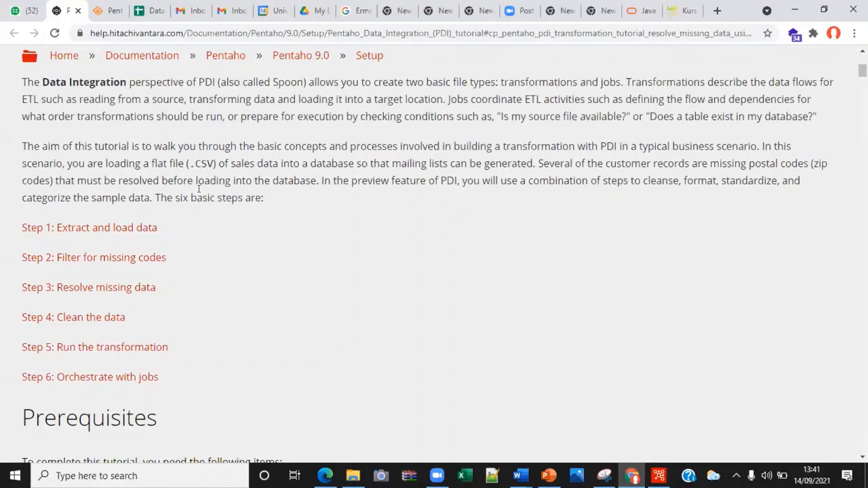
{"action": "scroll", "coordinate": [203, 198], "scroll_direction": "up", "scroll_amount": 1}
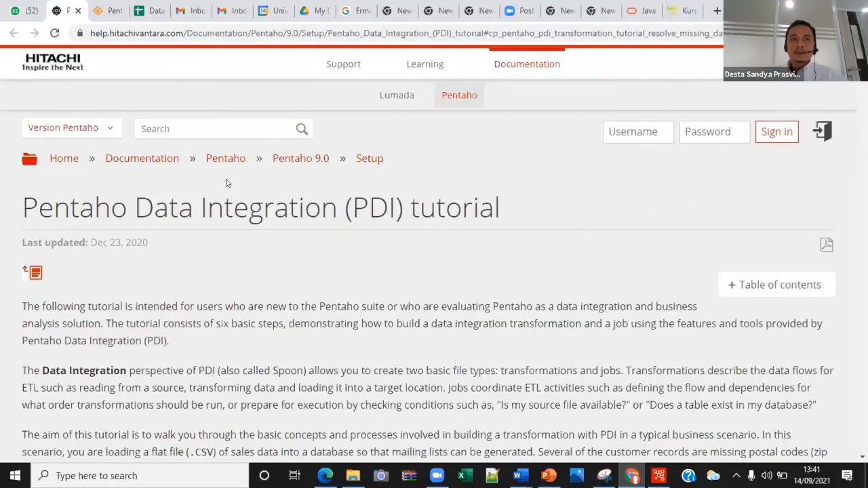
{"action": "scroll", "coordinate": [228, 186], "scroll_direction": "down", "scroll_amount": 2}
{"action": "scroll", "coordinate": [216, 192], "scroll_direction": "down", "scroll_amount": 10}
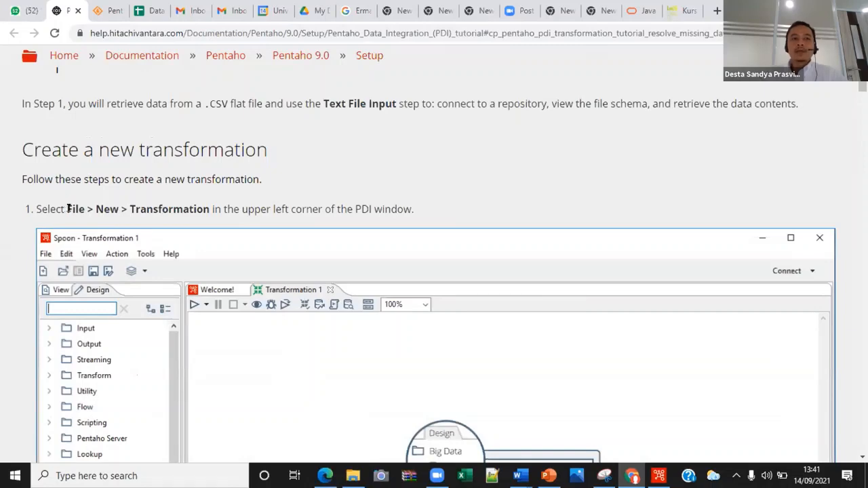
{"action": "scroll", "coordinate": [156, 200], "scroll_direction": "down", "scroll_amount": 9}
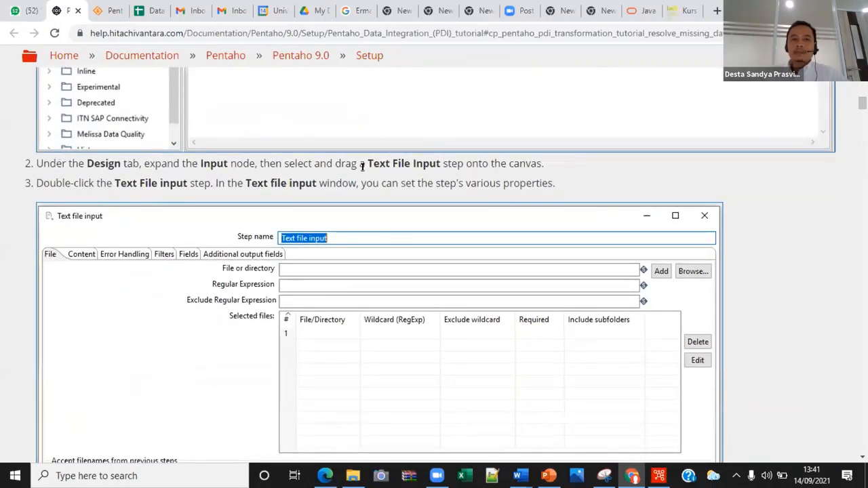
{"action": "left_click_drag", "start_coordinate": [365, 158], "coordinate": [440, 164]}
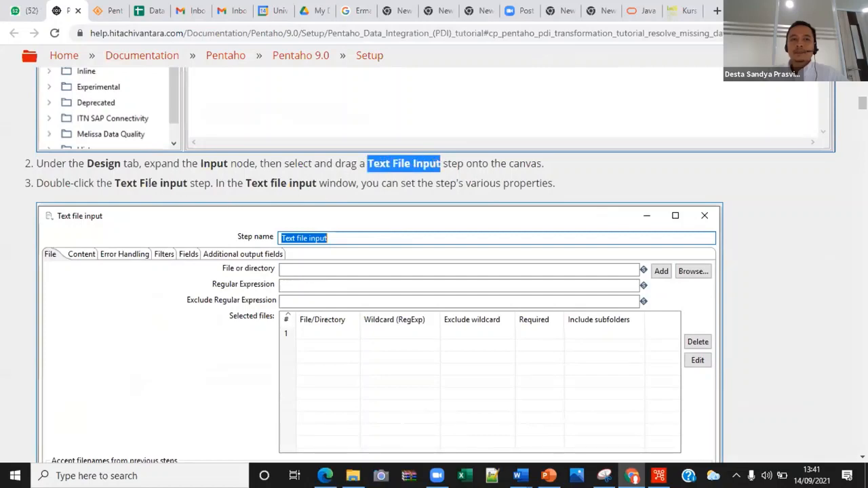
{"action": "scroll", "coordinate": [190, 182], "scroll_direction": "down", "scroll_amount": 4}
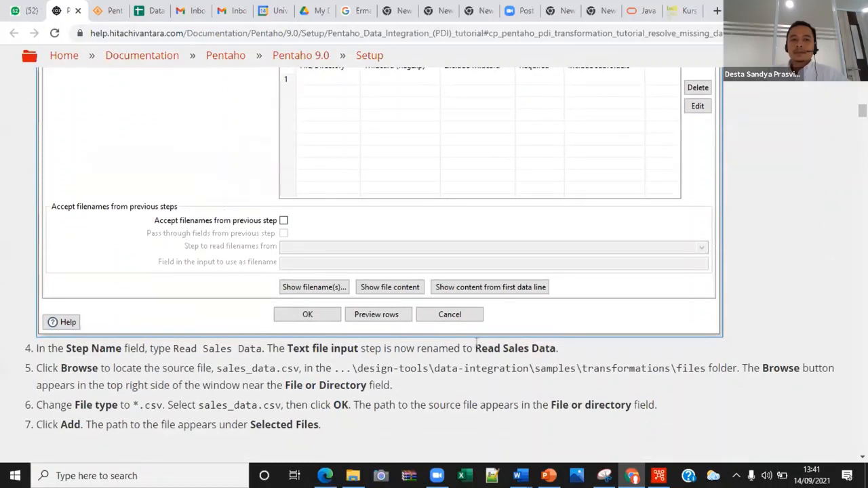
{"action": "left_click_drag", "start_coordinate": [476, 344], "coordinate": [555, 348]}
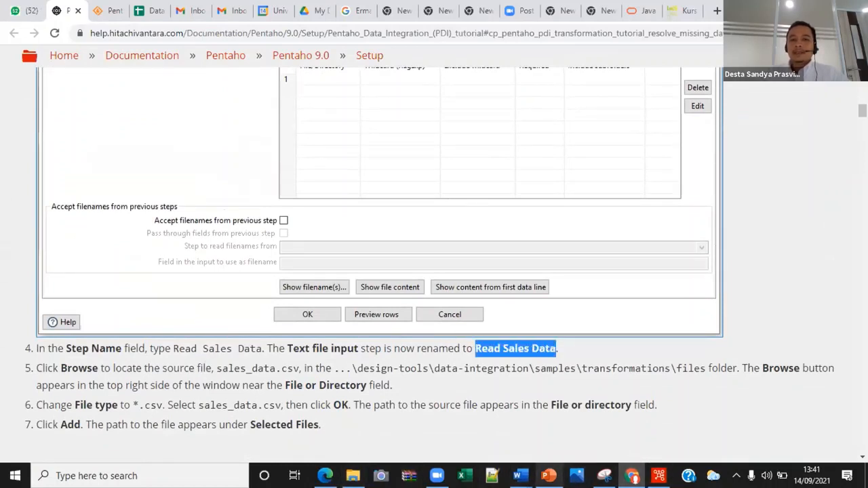
Switch back to Spoon and enter Read Sales Data as the Text file input step's name in its properties
{"action": "left_click", "coordinate": [659, 476]}
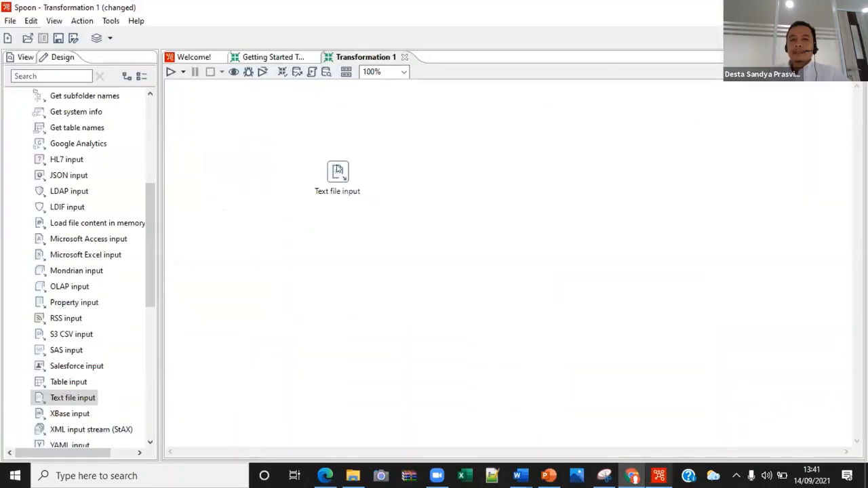
{"action": "left_click_drag", "start_coordinate": [338, 172], "coordinate": [307, 171]}
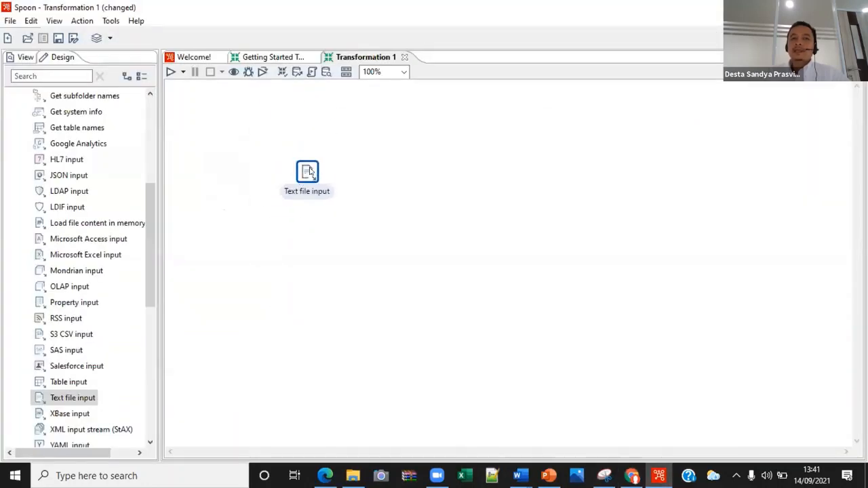
{"action": "mouse_move", "coordinate": [309, 171]}
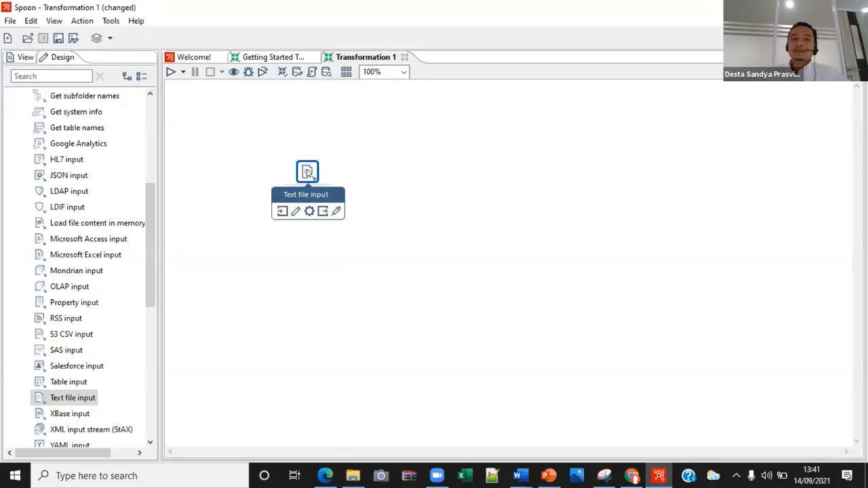
{"action": "double_click", "coordinate": [308, 173]}
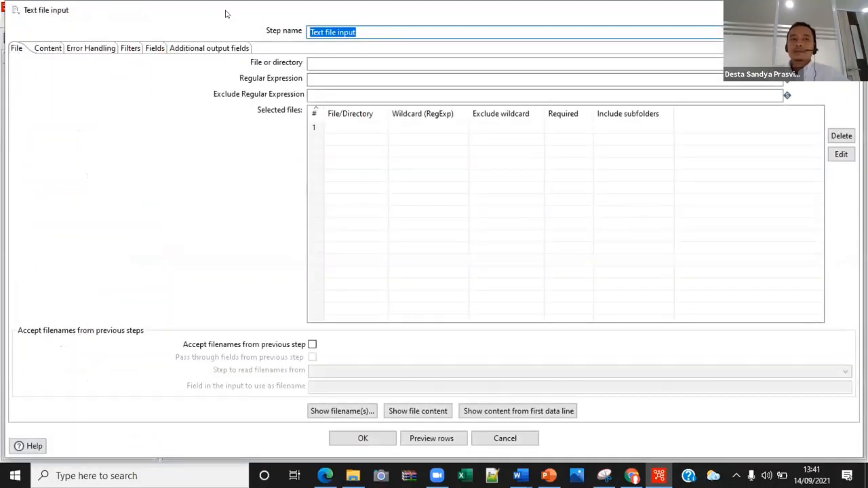
{"action": "left_click_drag", "start_coordinate": [226, 14], "coordinate": [246, 72]}
{"action": "left_click", "coordinate": [280, 100]}
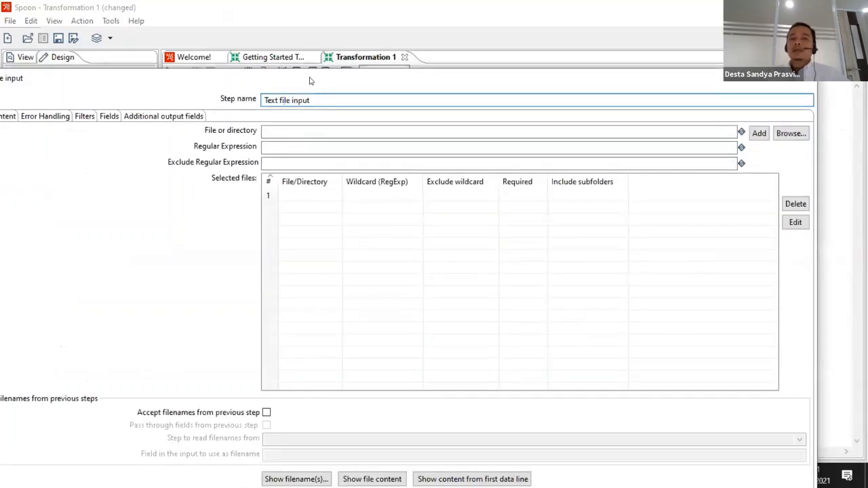
{"action": "left_click_drag", "start_coordinate": [310, 78], "coordinate": [458, 285]}
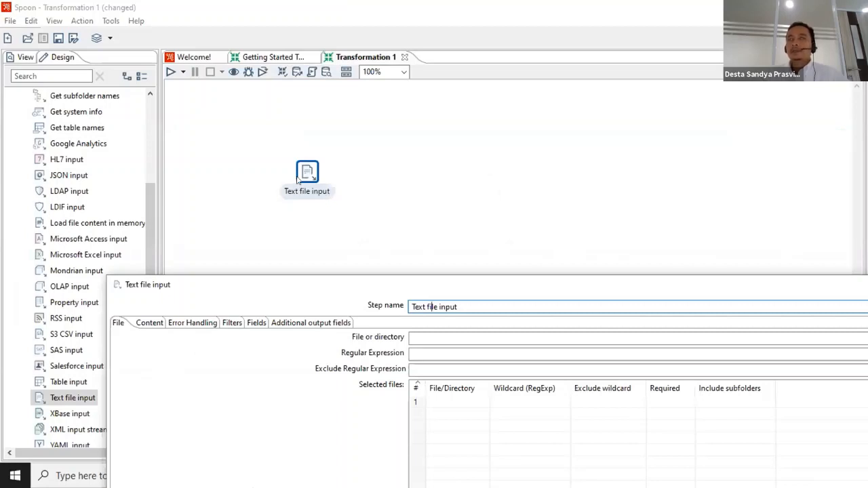
{"action": "mouse_move", "coordinate": [306, 171]}
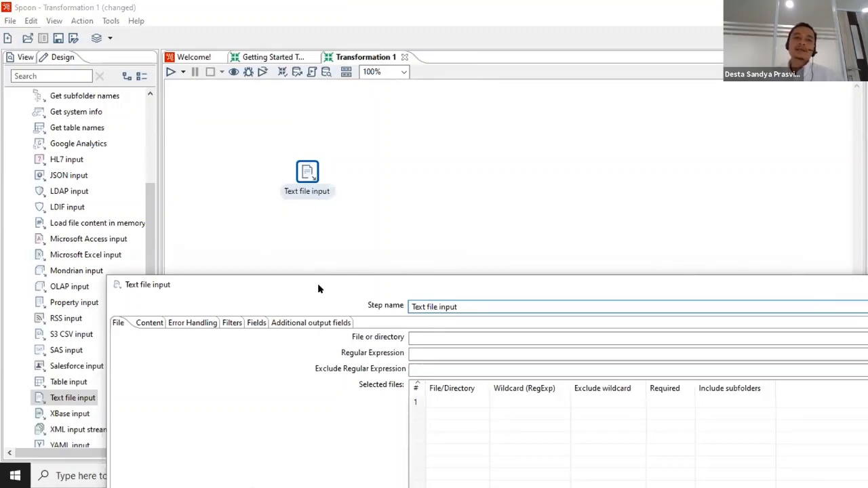
{"action": "type", "text": "Read Sales Data"}
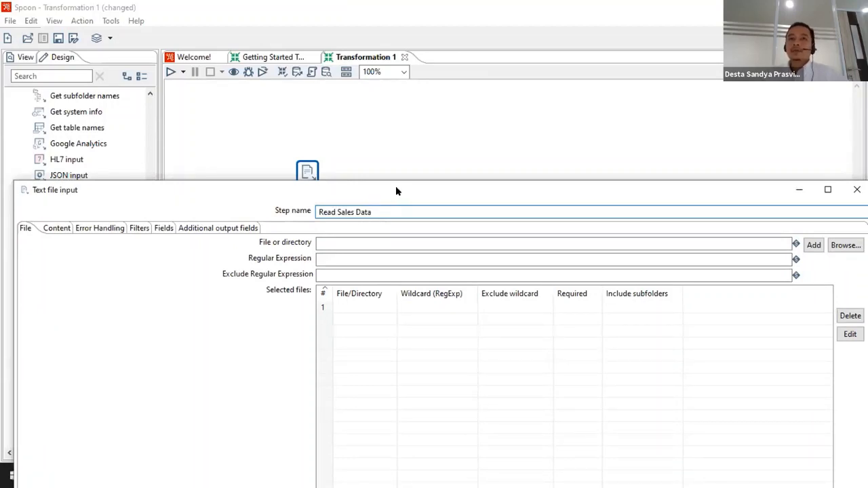
Close the Text file input properties without saving and delete the step from the canvas
{"action": "left_click_drag", "start_coordinate": [397, 191], "coordinate": [354, 169]}
{"action": "left_click_drag", "start_coordinate": [274, 189], "coordinate": [446, 148]}
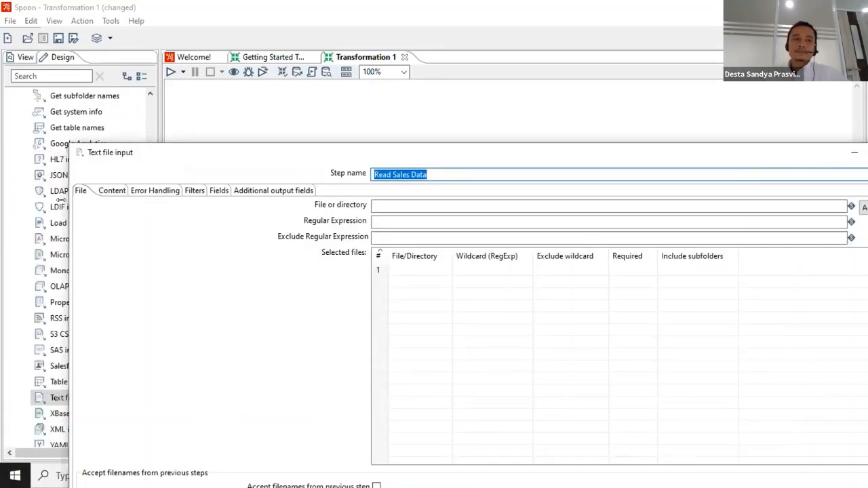
{"action": "left_click_drag", "start_coordinate": [66, 200], "coordinate": [407, 194]}
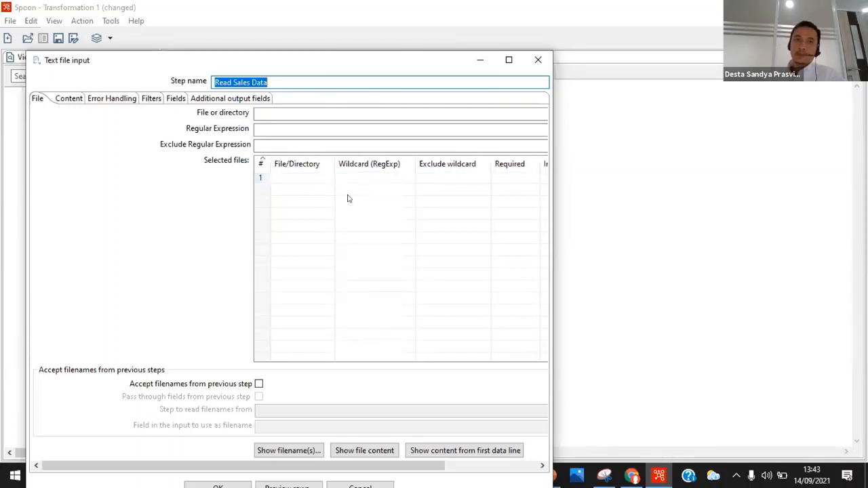
{"action": "left_click", "coordinate": [537, 59]}
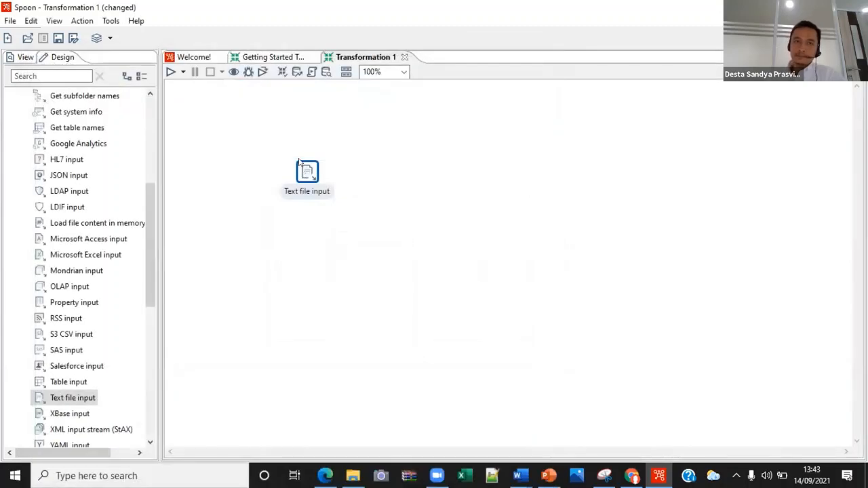
{"action": "key", "text": "Delete"}
Search the design steps for "text" and place the Text file input step on the empty canvas
{"action": "scroll", "coordinate": [45, 264], "scroll_direction": "up", "scroll_amount": 5}
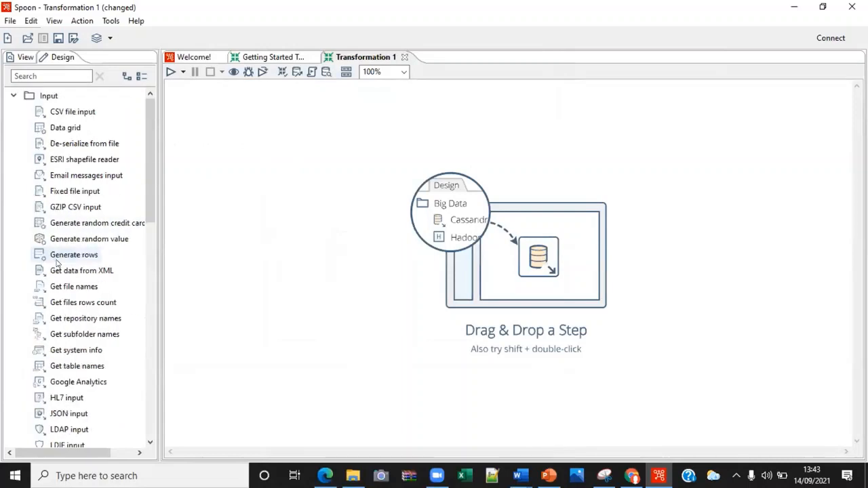
{"action": "left_click", "coordinate": [14, 97]}
{"action": "left_click", "coordinate": [14, 96]}
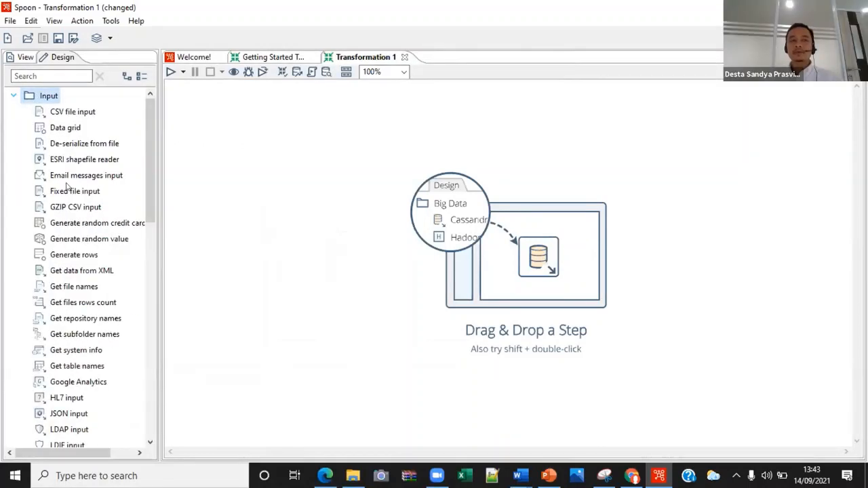
{"action": "scroll", "coordinate": [101, 377], "scroll_direction": "down", "scroll_amount": 5}
{"action": "scroll", "coordinate": [101, 393], "scroll_direction": "down", "scroll_amount": 2}
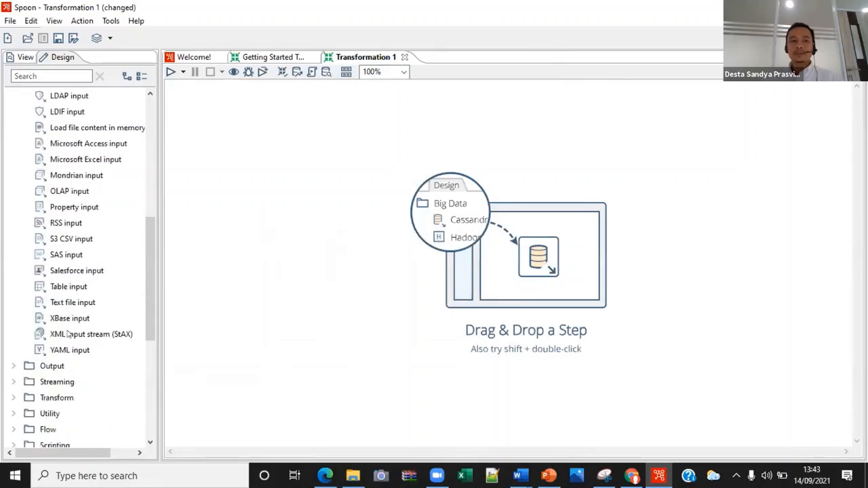
{"action": "scroll", "coordinate": [72, 309], "scroll_direction": "up", "scroll_amount": 7}
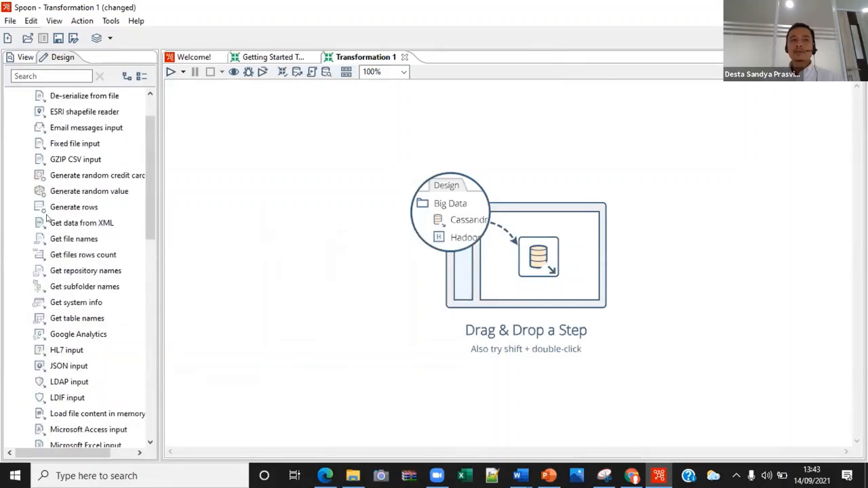
{"action": "left_click", "coordinate": [25, 71]}
{"action": "type", "text": "text"}
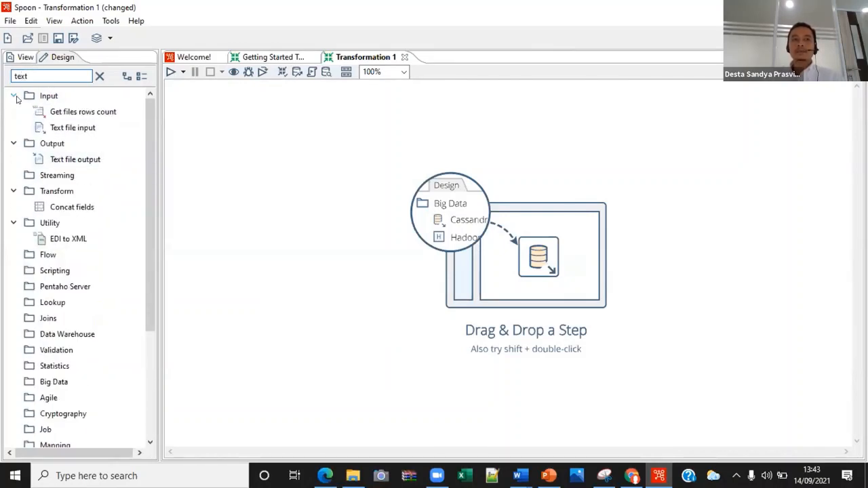
{"action": "double_click", "coordinate": [72, 128], "text": "shift"}
{"action": "mouse_move", "coordinate": [306, 155]}
{"action": "left_mouse_down"}
{"action": "mouse_move", "coordinate": [318, 214]}
{"action": "mouse_move", "coordinate": [300, 162]}
{"action": "mouse_move", "coordinate": [322, 208]}
{"action": "mouse_move", "coordinate": [338, 161]}
{"action": "mouse_move", "coordinate": [298, 141]}
{"action": "mouse_move", "coordinate": [287, 160]}
{"action": "mouse_move", "coordinate": [297, 161]}
{"action": "left_mouse_up"}
Open the Text file input step's properties and set its step name to Read Sales Data
{"action": "double_click", "coordinate": [297, 161]}
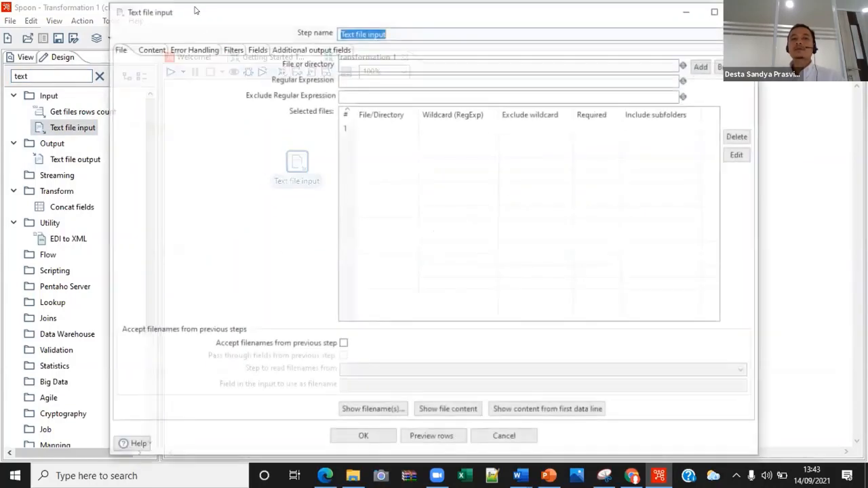
{"action": "left_click_drag", "start_coordinate": [198, 17], "coordinate": [187, 59]}
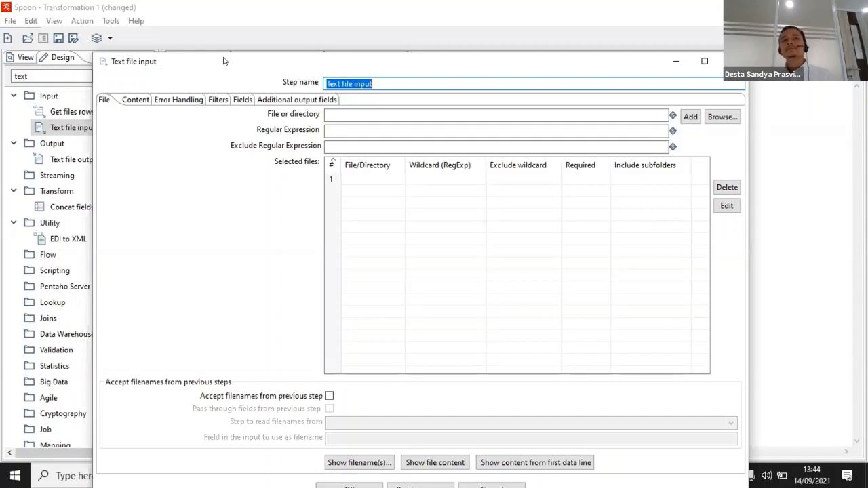
{"action": "left_click_drag", "start_coordinate": [225, 61], "coordinate": [151, 87]}
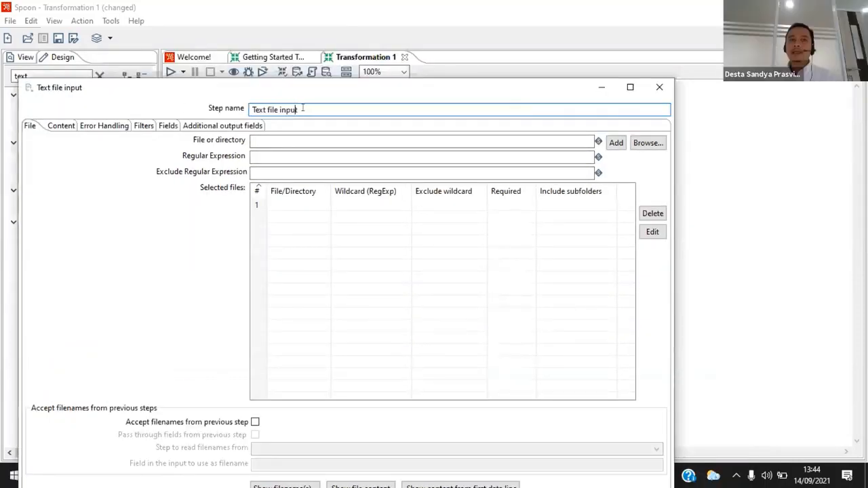
{"action": "type", "text": "Read Sales Data"}
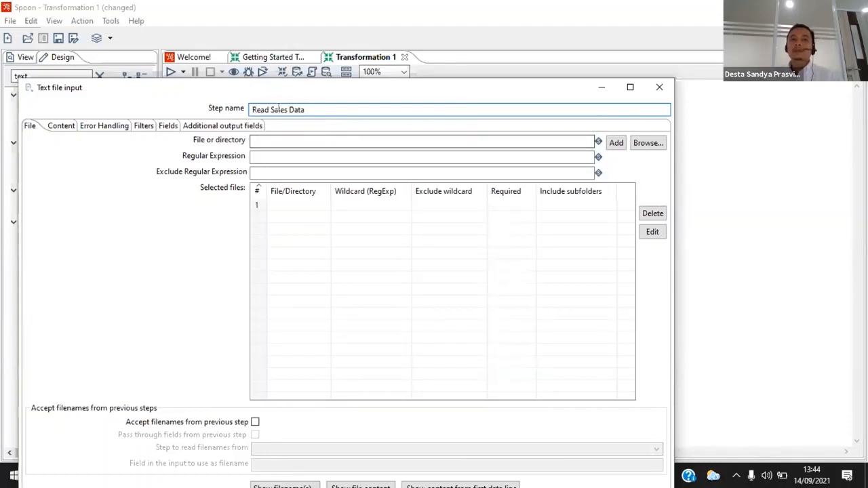
{"action": "left_click_drag", "start_coordinate": [315, 110], "coordinate": [150, 100]}
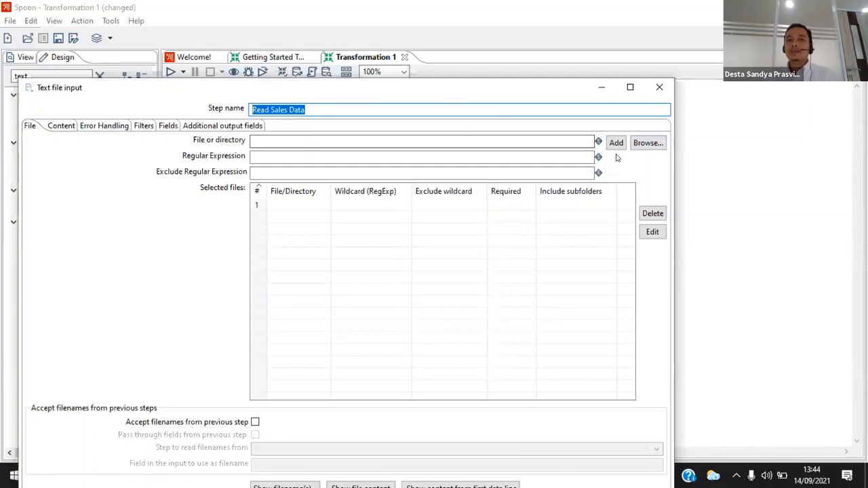
Browse for the step's input file and open the KULIAH folder inside ESQBS on the G: drive
{"action": "left_click", "coordinate": [649, 143]}
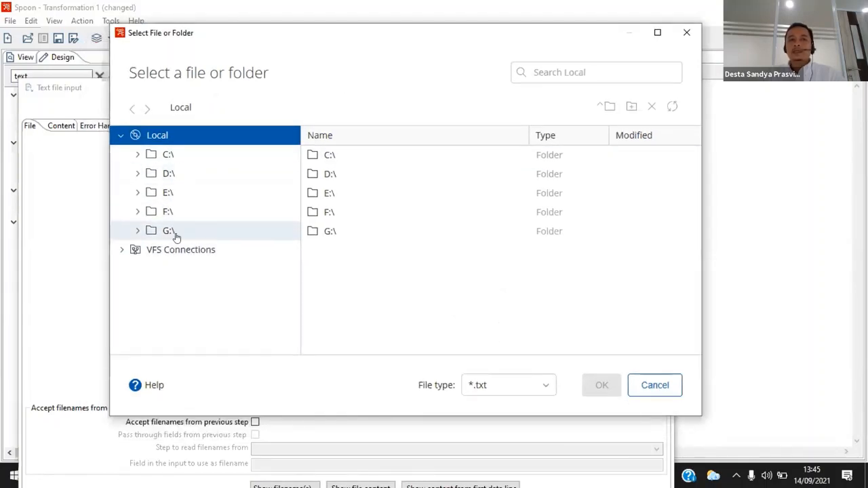
{"action": "left_click", "coordinate": [169, 231]}
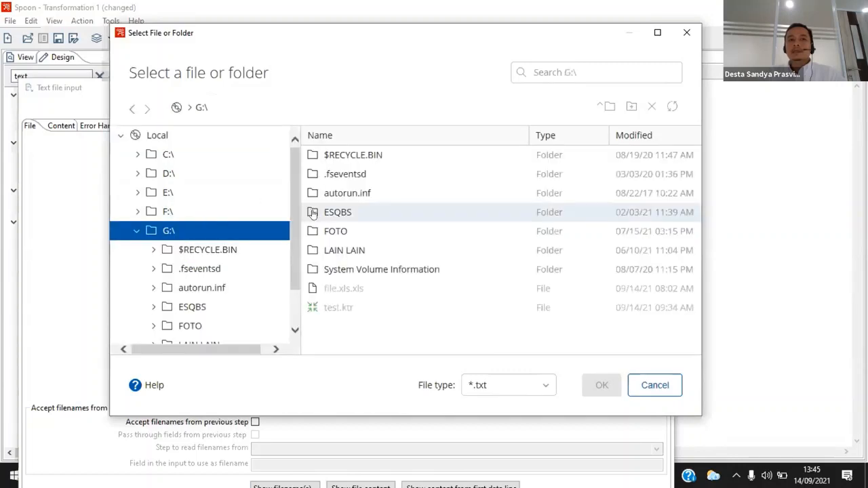
{"action": "left_click", "coordinate": [313, 212]}
{"action": "double_click", "coordinate": [344, 212]}
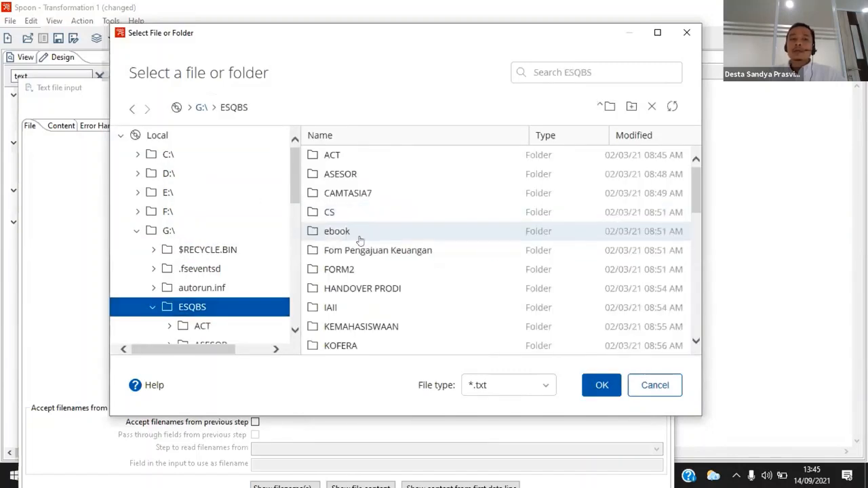
{"action": "scroll", "coordinate": [354, 264], "scroll_direction": "down", "scroll_amount": 3}
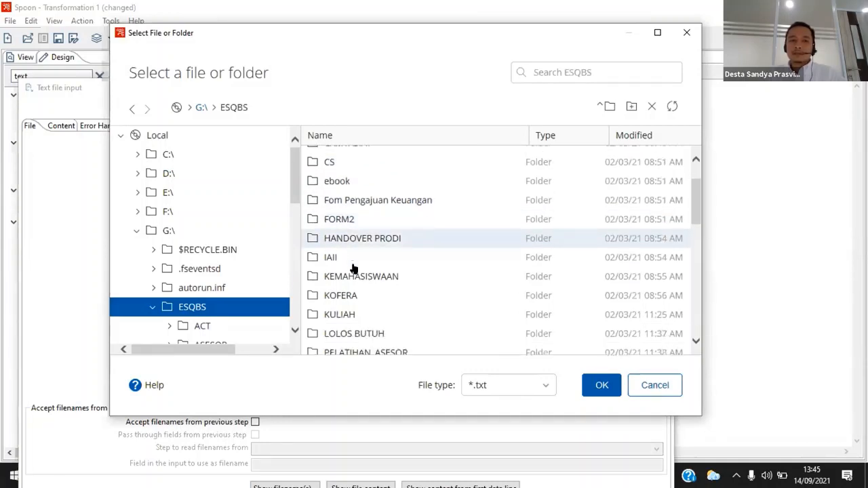
{"action": "double_click", "coordinate": [356, 299]}
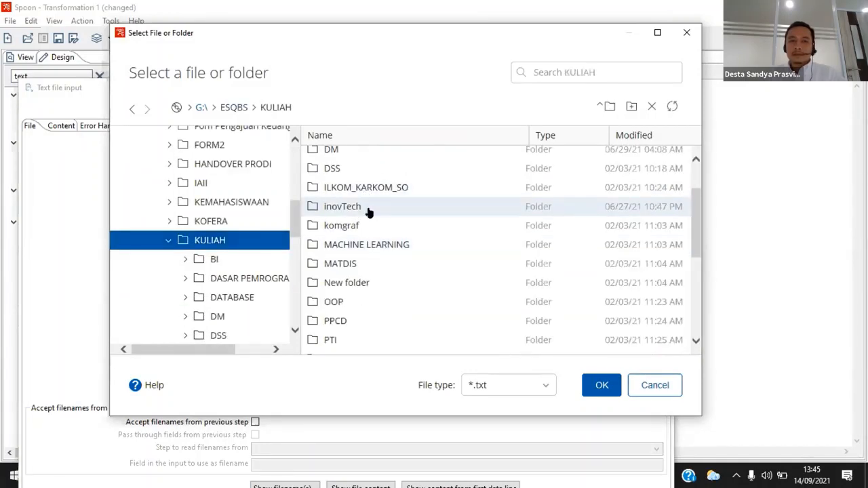
From KULIAH, open the folder path BI, installer BI, pdi-ce-9.2.0.0-290
{"action": "scroll", "coordinate": [366, 210], "scroll_direction": "up", "scroll_amount": 3}
{"action": "double_click", "coordinate": [353, 158]}
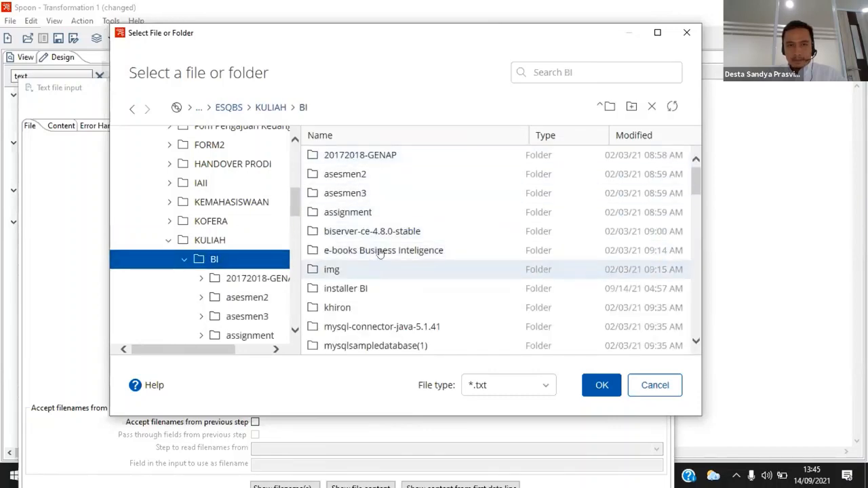
{"action": "left_click", "coordinate": [389, 286]}
{"action": "double_click", "coordinate": [390, 287]}
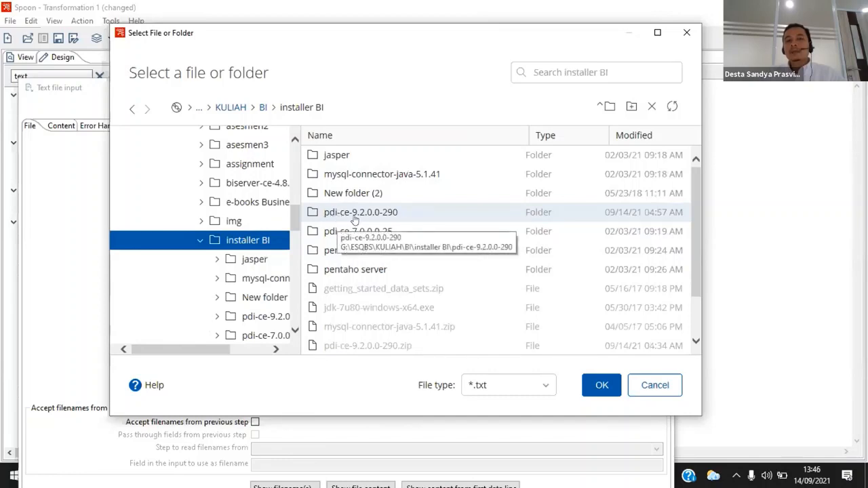
{"action": "double_click", "coordinate": [362, 216]}
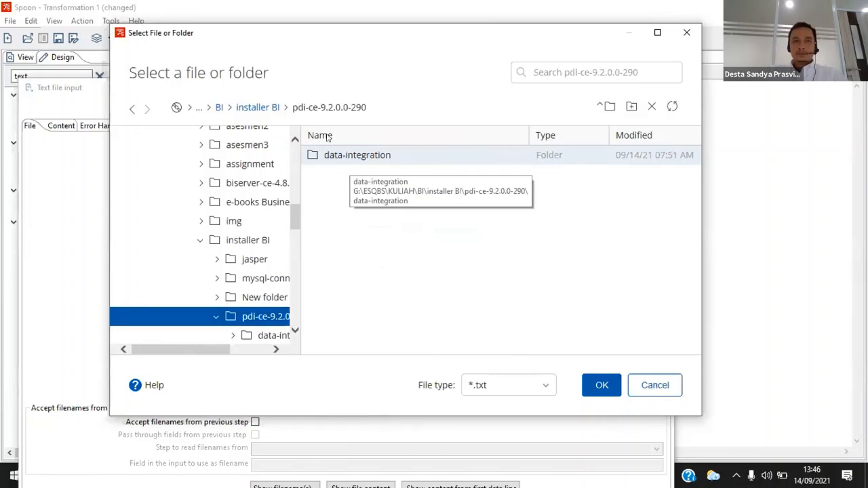
Reposition the file selection dialog, go back to installer BI and reopen the pdi-ce-9.2.0.0-290 folder
{"action": "left_click_drag", "start_coordinate": [289, 23], "coordinate": [241, 98]}
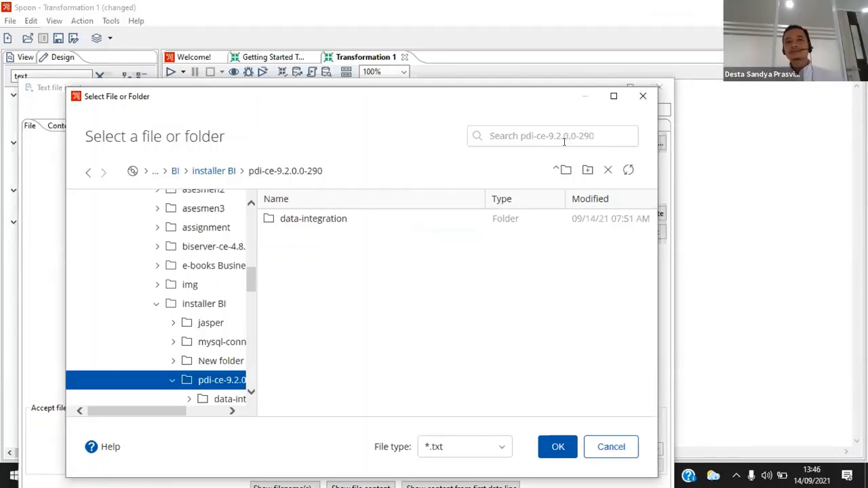
{"action": "left_click_drag", "start_coordinate": [548, 98], "coordinate": [539, 216]}
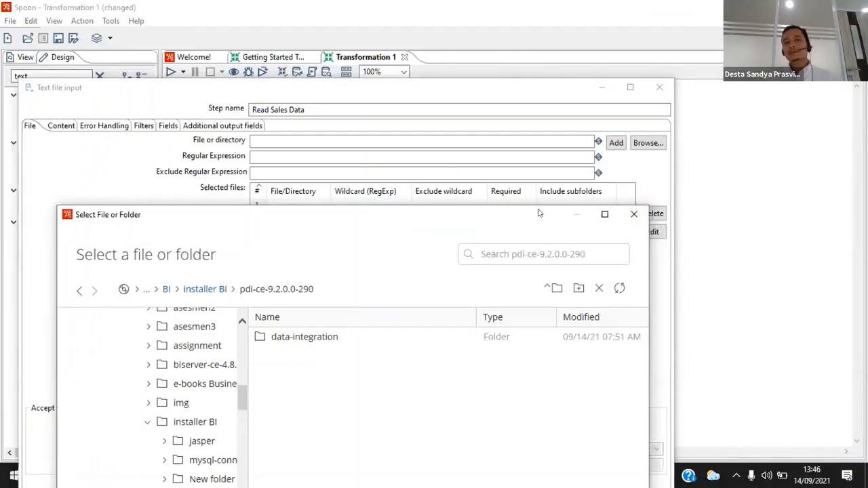
{"action": "left_click_drag", "start_coordinate": [540, 214], "coordinate": [569, 110]}
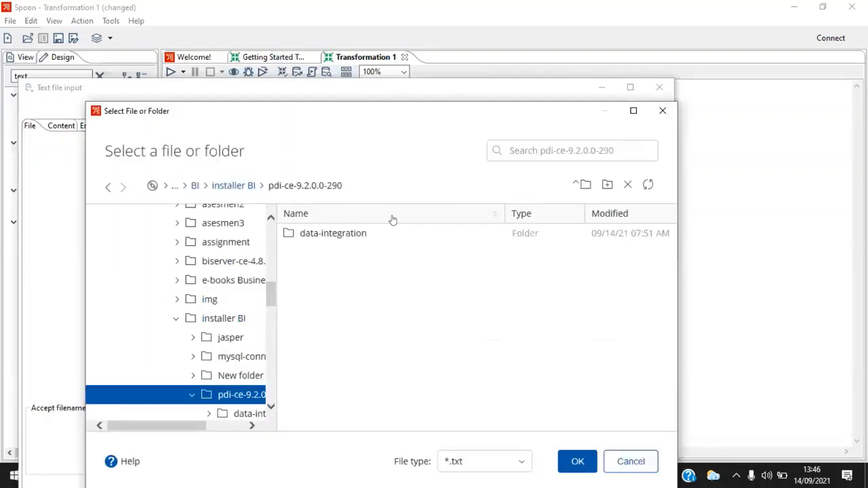
{"action": "left_click", "coordinate": [235, 186]}
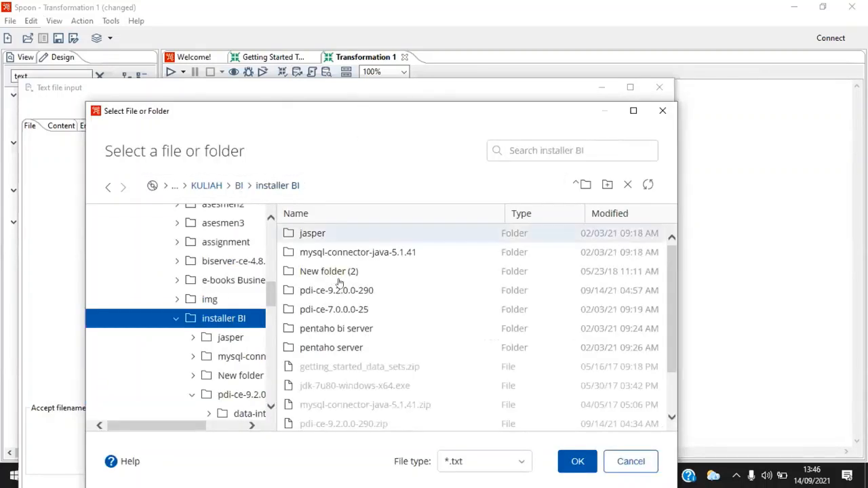
{"action": "double_click", "coordinate": [324, 290]}
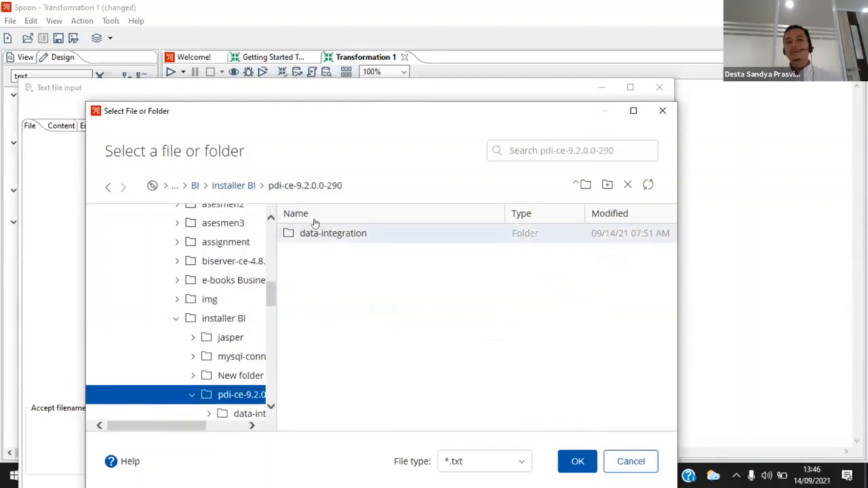
Open the transformations folder located under data-integration and samples
{"action": "left_click", "coordinate": [329, 238]}
{"action": "double_click", "coordinate": [329, 238]}
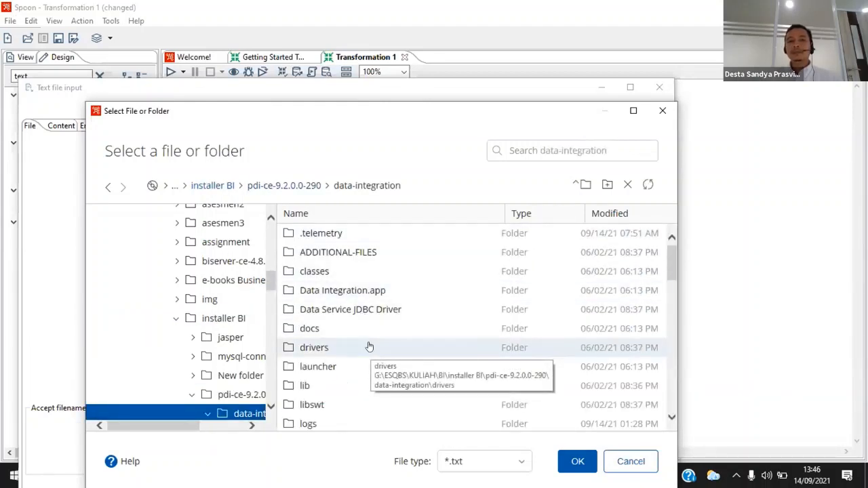
{"action": "scroll", "coordinate": [369, 346], "scroll_direction": "down", "scroll_amount": 2}
{"action": "scroll", "coordinate": [369, 346], "scroll_direction": "down", "scroll_amount": 1}
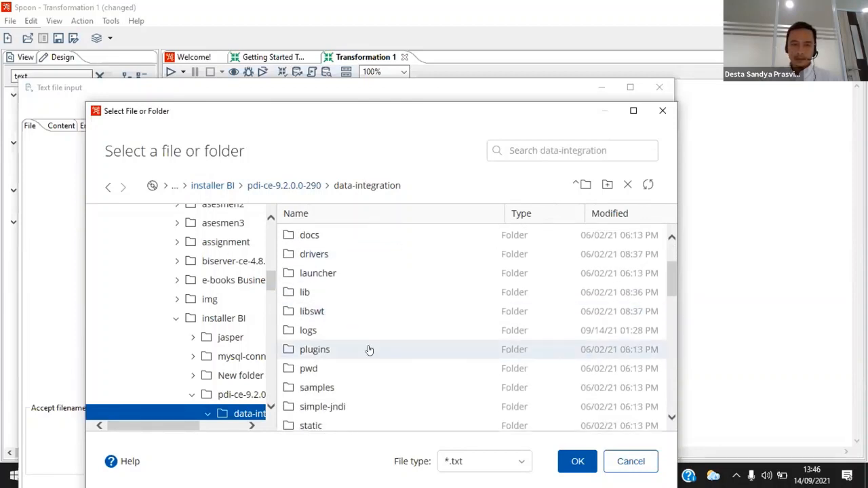
{"action": "double_click", "coordinate": [326, 388]}
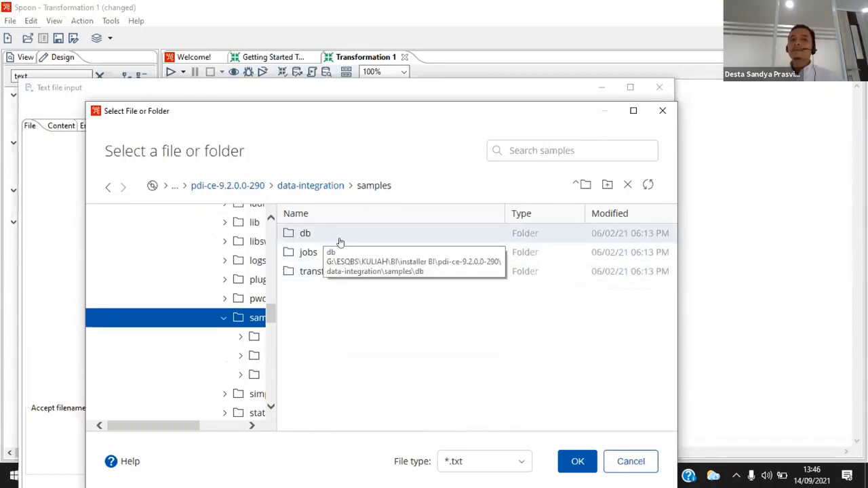
{"action": "double_click", "coordinate": [309, 278]}
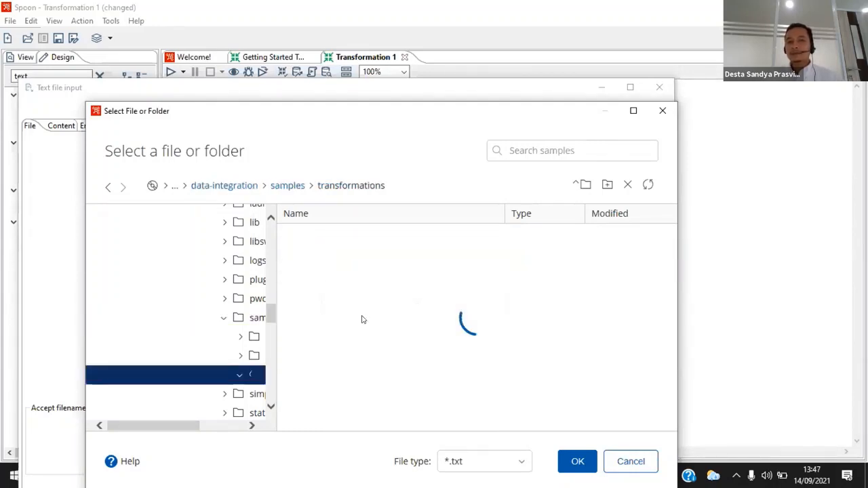
Find the files subfolder within the sample transformations and open it
{"action": "scroll", "coordinate": [372, 320], "scroll_direction": "down", "scroll_amount": 3}
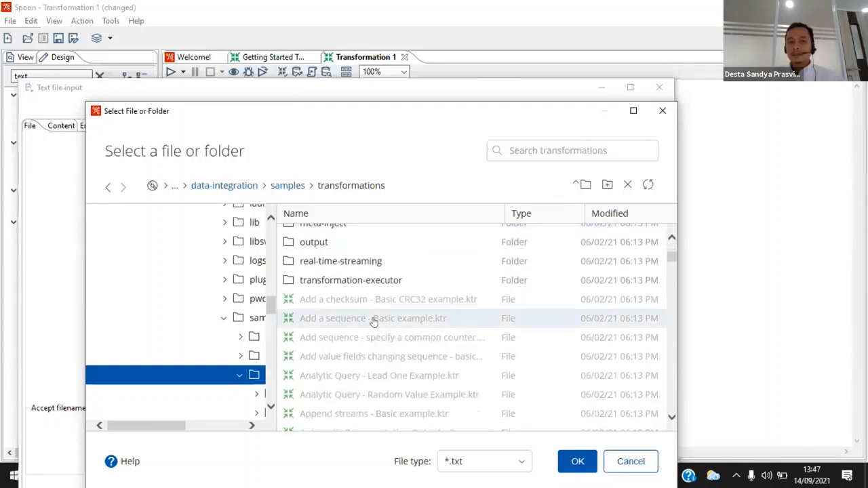
{"action": "scroll", "coordinate": [374, 319], "scroll_direction": "down", "scroll_amount": 15}
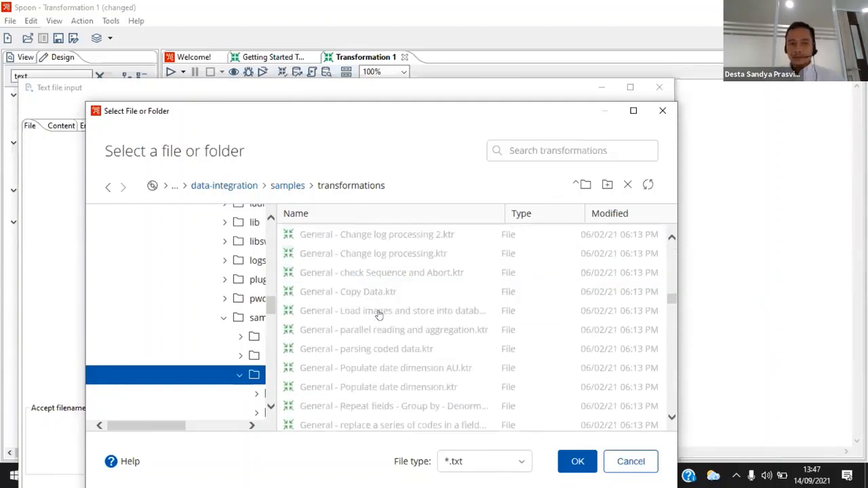
{"action": "scroll", "coordinate": [378, 316], "scroll_direction": "down", "scroll_amount": 15}
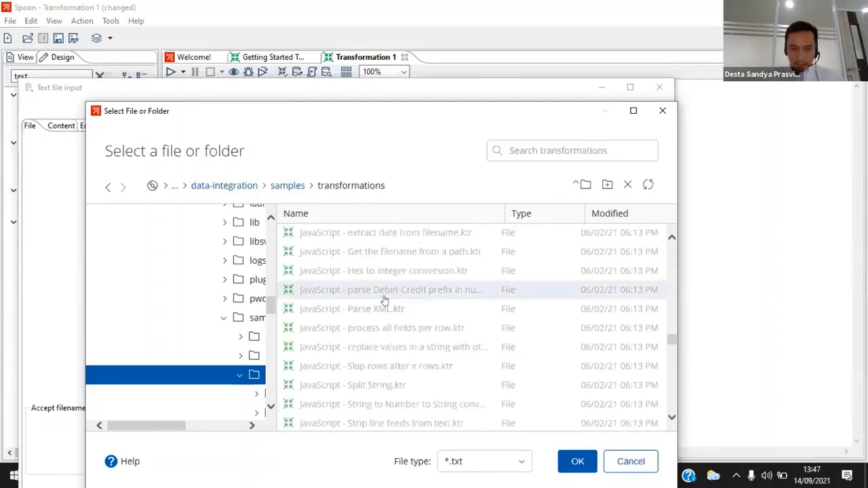
{"action": "left_click_drag", "start_coordinate": [671, 339], "coordinate": [704, 253]}
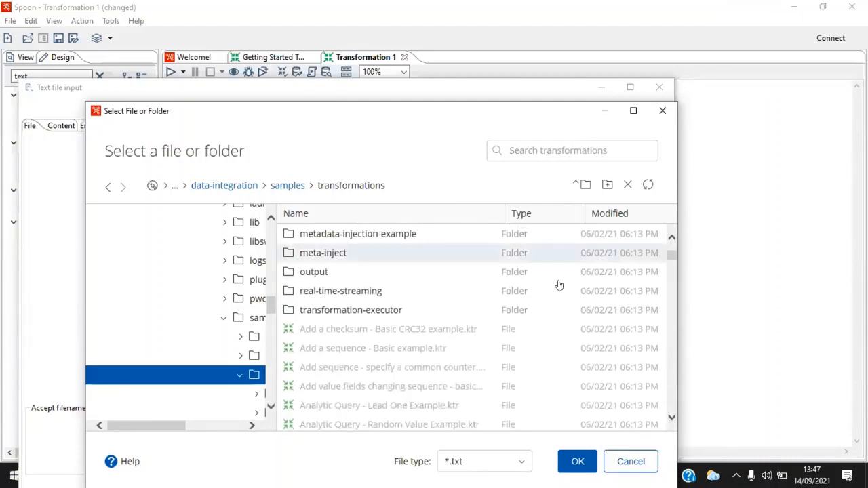
{"action": "scroll", "coordinate": [559, 285], "scroll_direction": "up", "scroll_amount": 2}
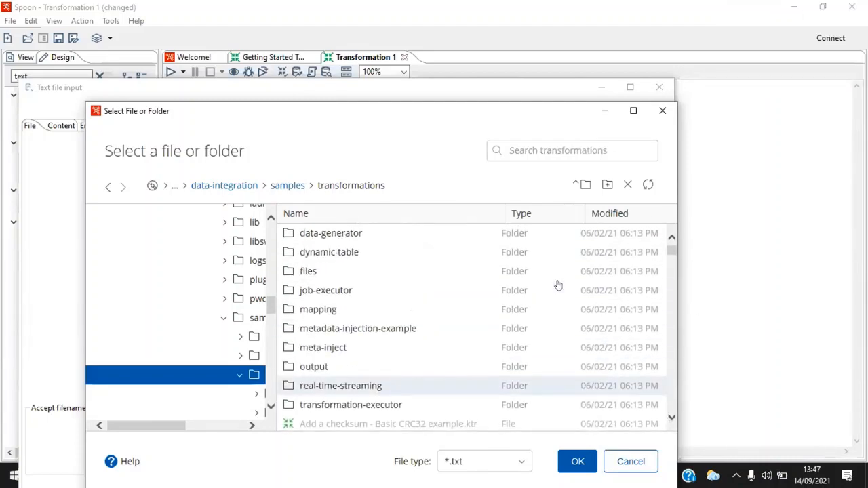
{"action": "double_click", "coordinate": [340, 270]}
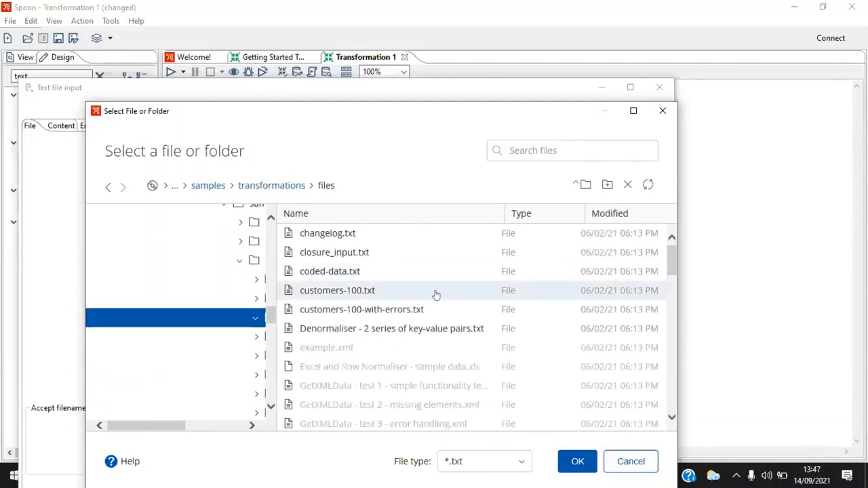
Look through the contents of the files folder for the sales data file, reopening the folder once from transformations
{"action": "scroll", "coordinate": [436, 302], "scroll_direction": "down", "scroll_amount": 2}
{"action": "scroll", "coordinate": [437, 303], "scroll_direction": "up", "scroll_amount": 3}
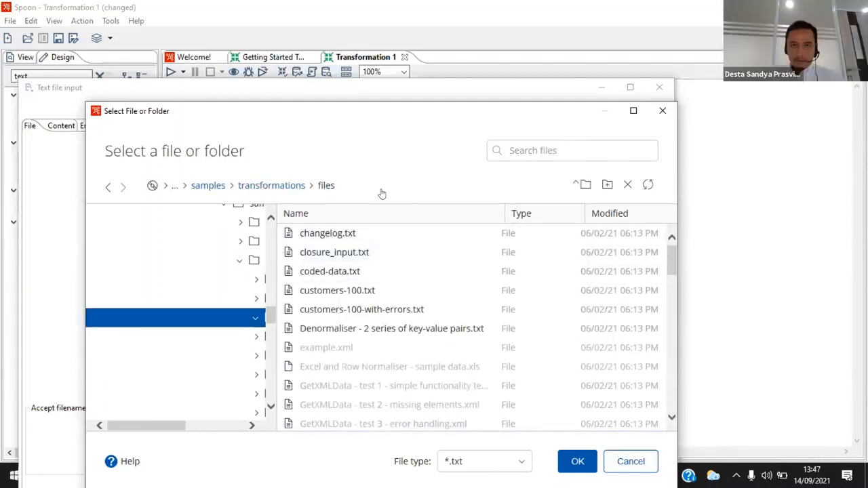
{"action": "left_click", "coordinate": [272, 186]}
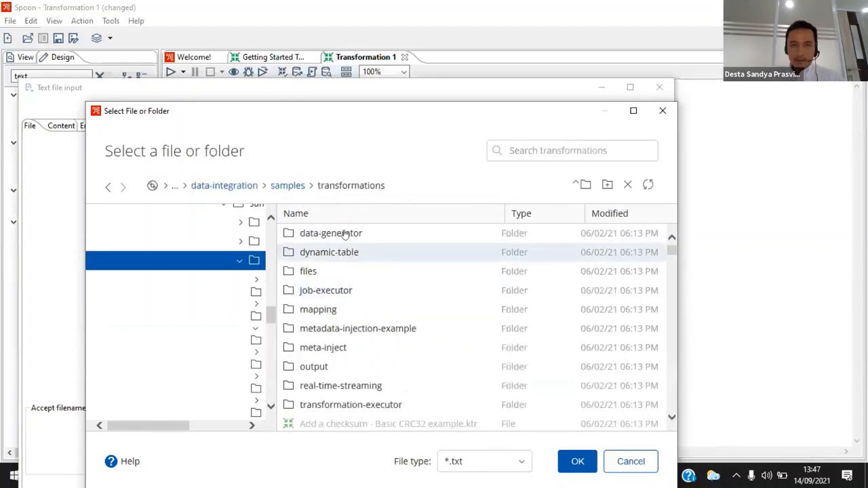
{"action": "double_click", "coordinate": [321, 270]}
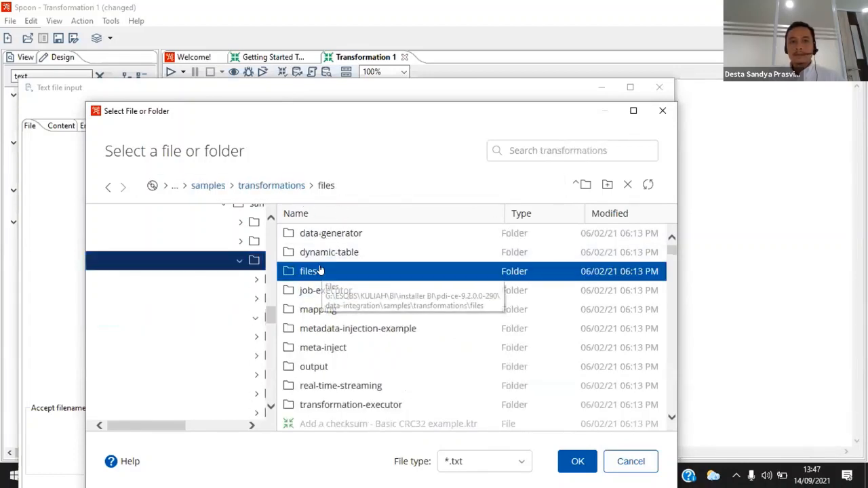
{"action": "scroll", "coordinate": [373, 304], "scroll_direction": "down", "scroll_amount": 1}
{"action": "scroll", "coordinate": [373, 304], "scroll_direction": "down", "scroll_amount": 7}
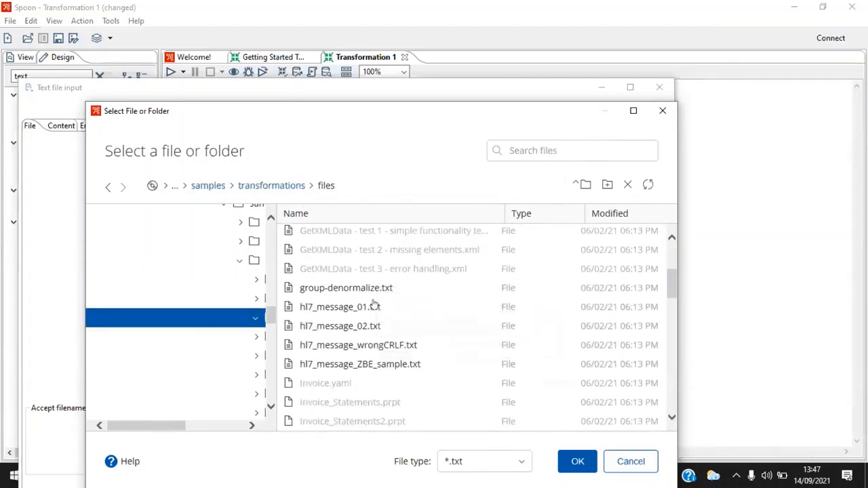
{"action": "scroll", "coordinate": [375, 302], "scroll_direction": "up", "scroll_amount": 3}
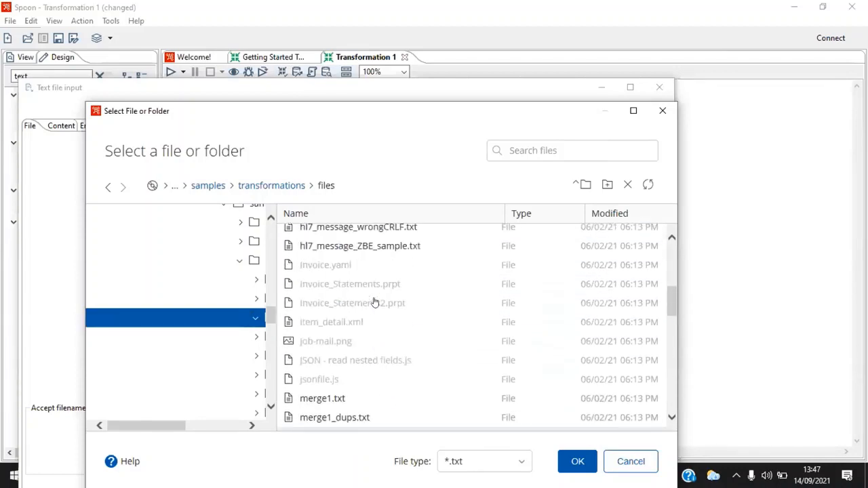
{"action": "scroll", "coordinate": [375, 302], "scroll_direction": "down", "scroll_amount": 3}
{"action": "scroll", "coordinate": [375, 302], "scroll_direction": "down", "scroll_amount": 2}
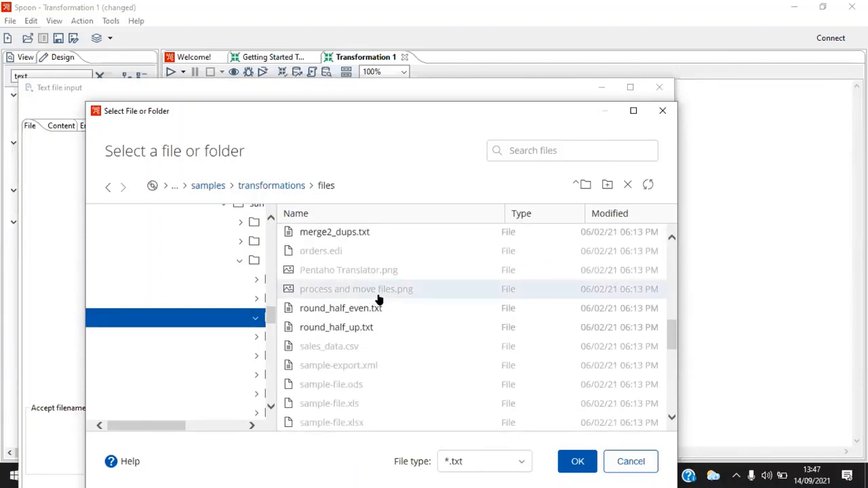
{"action": "scroll", "coordinate": [377, 300], "scroll_direction": "down", "scroll_amount": 3}
{"action": "scroll", "coordinate": [380, 296], "scroll_direction": "down", "scroll_amount": 2}
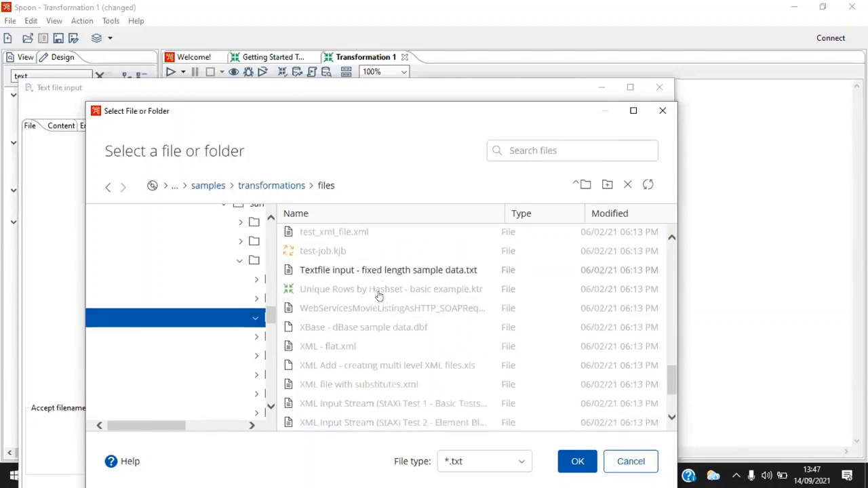
{"action": "scroll", "coordinate": [380, 293], "scroll_direction": "up", "scroll_amount": 15}
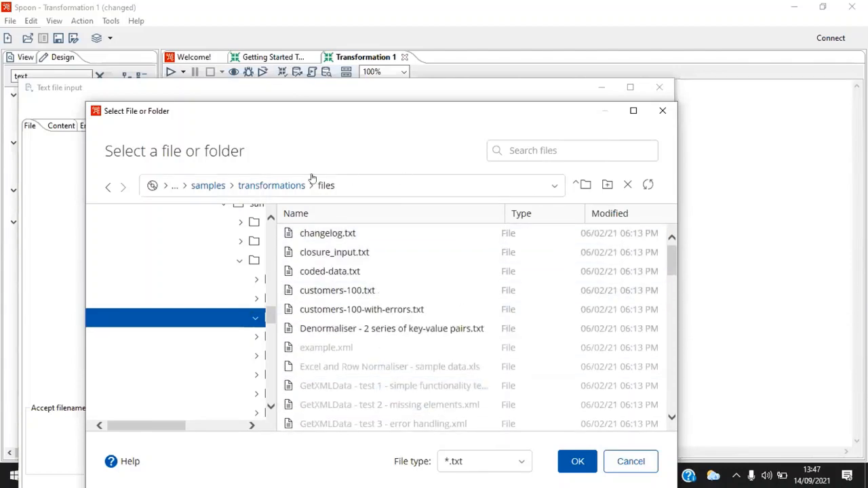
Reopen the files folder from transformations, search it for "sales" and accept the selection
{"action": "left_click", "coordinate": [271, 185]}
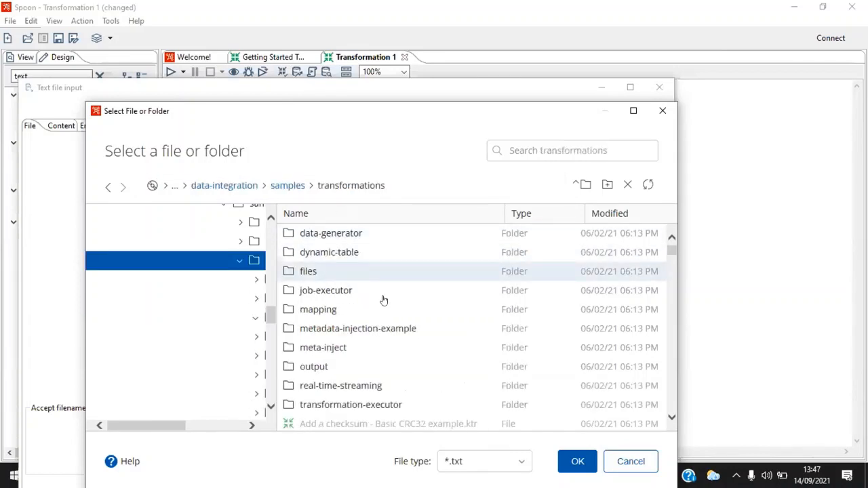
{"action": "scroll", "coordinate": [364, 290], "scroll_direction": "down", "scroll_amount": 2}
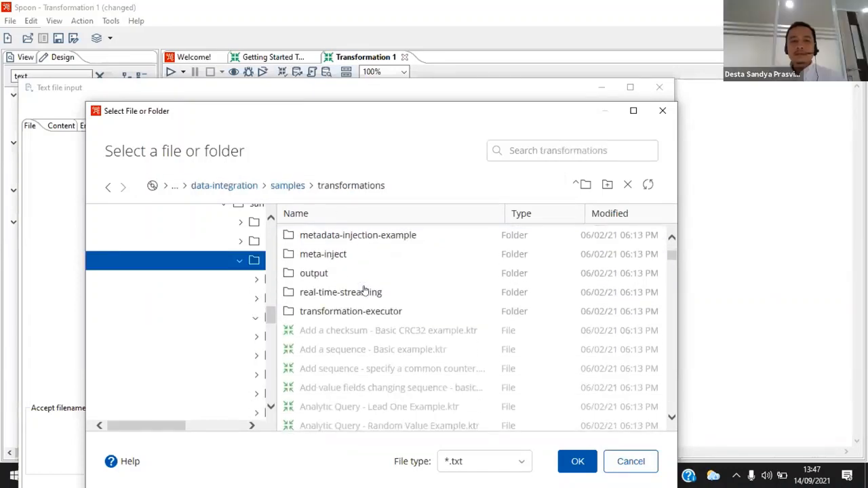
{"action": "scroll", "coordinate": [319, 265], "scroll_direction": "up", "scroll_amount": 3}
{"action": "double_click", "coordinate": [325, 271]}
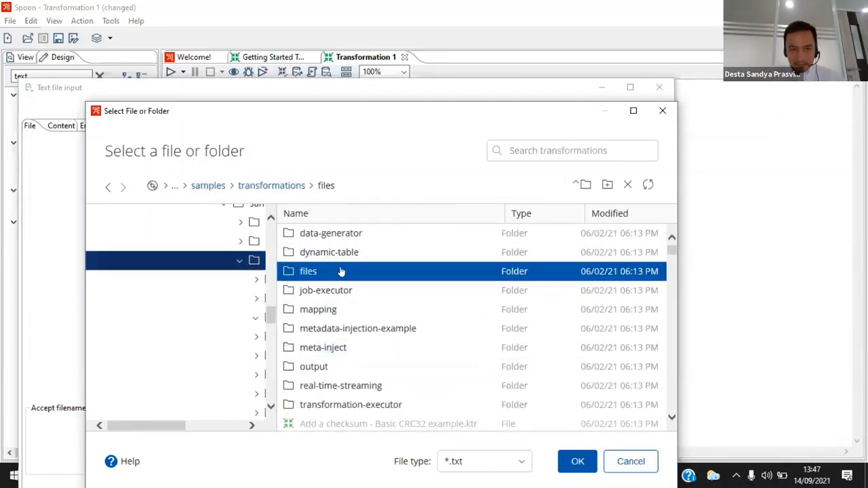
{"action": "left_click", "coordinate": [536, 151]}
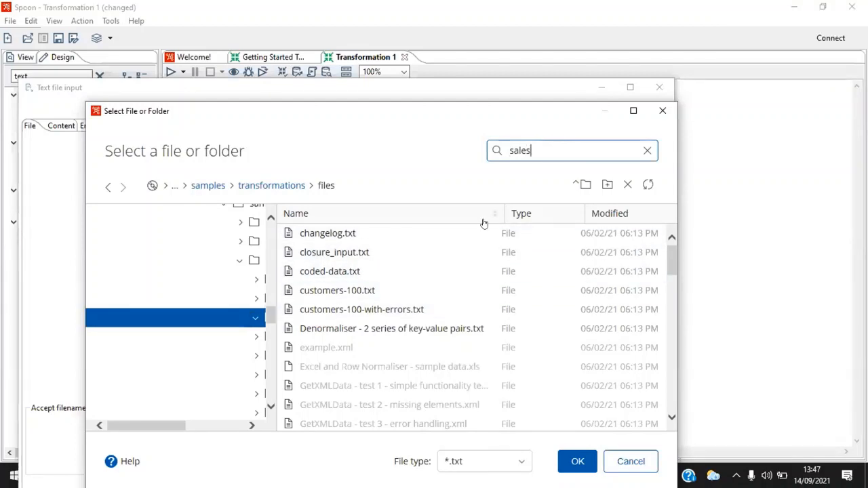
{"action": "key", "text": "Return"}
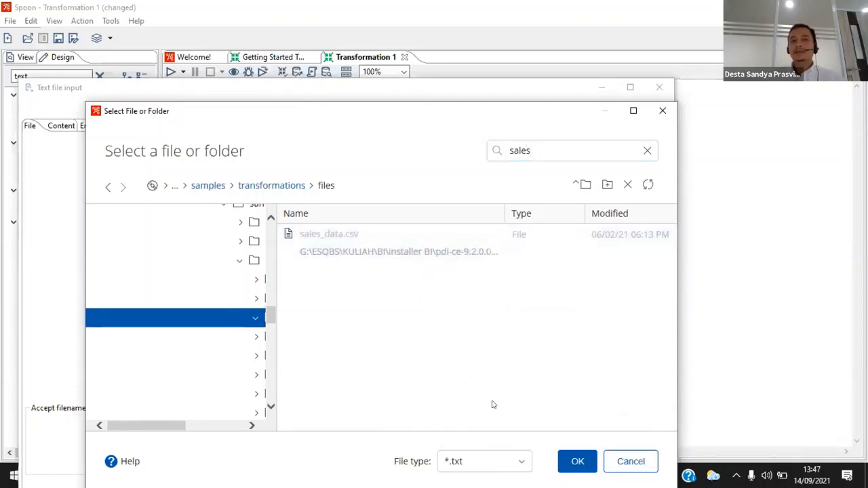
{"action": "left_click", "coordinate": [576, 462]}
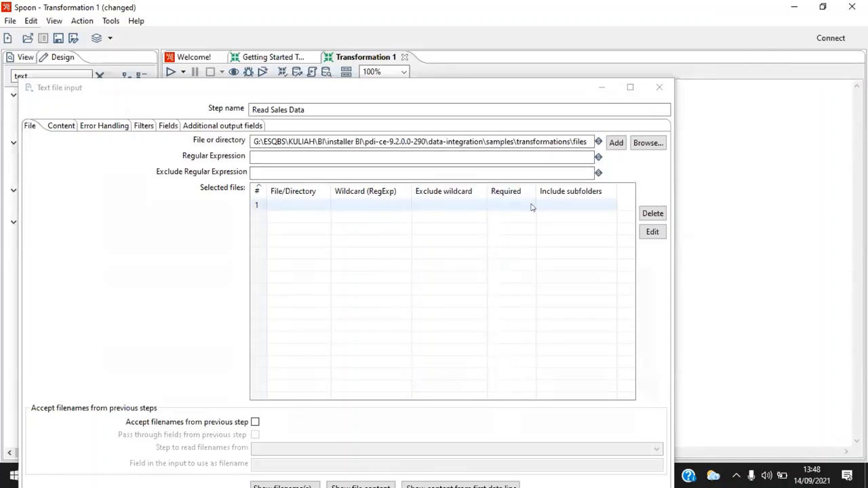
Clear the folder path from the File or directory field of the Read Sales Data step
{"action": "left_click", "coordinate": [507, 140]}
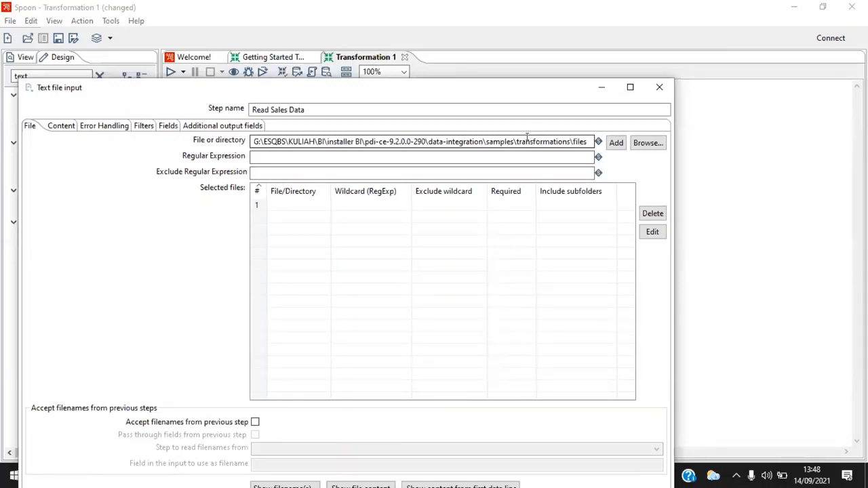
{"action": "left_click_drag", "start_coordinate": [514, 140], "coordinate": [685, 132]}
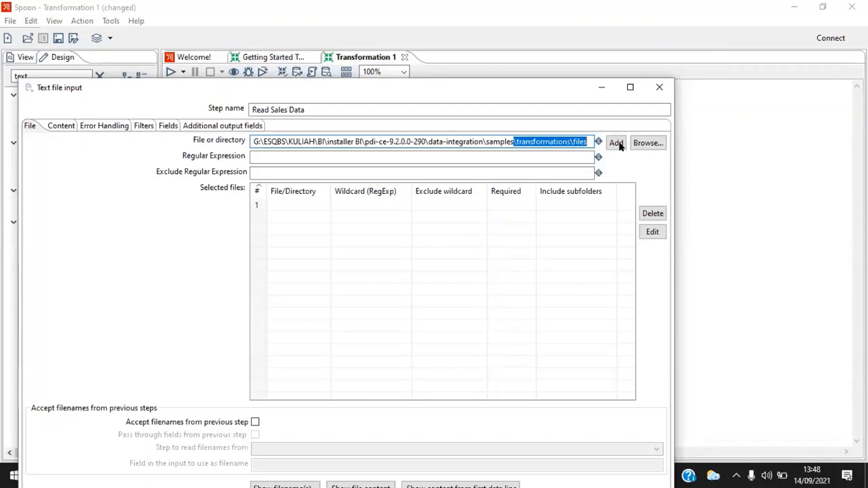
{"action": "key", "text": "ctrl+a"}
{"action": "key", "text": "BackSpace"}
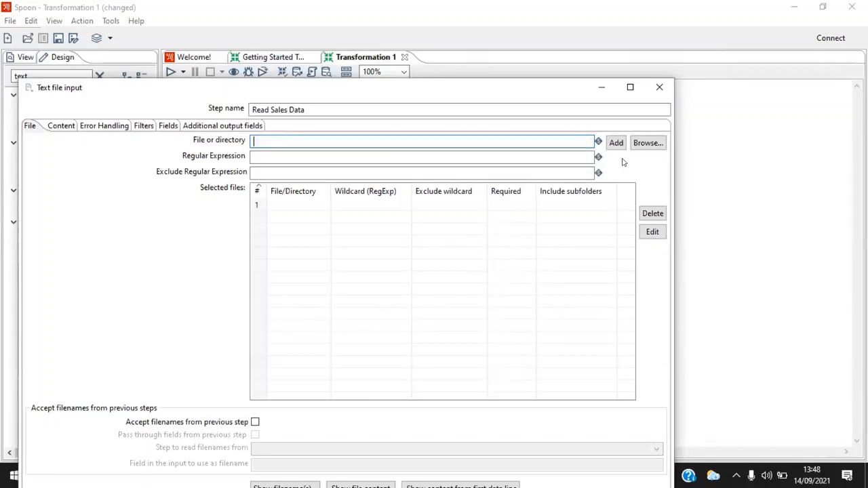
Browse for the input file again and navigate from the G: drive through ESQBS to the KULIAH folder
{"action": "left_click", "coordinate": [647, 142]}
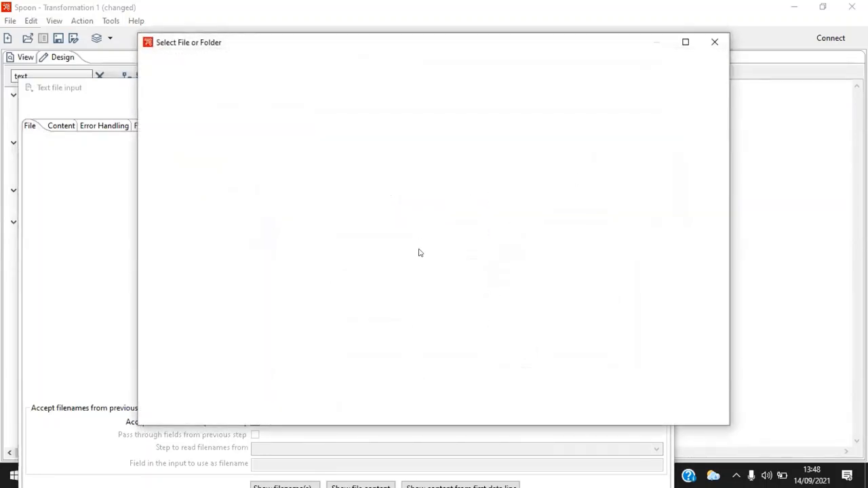
{"action": "double_click", "coordinate": [372, 241]}
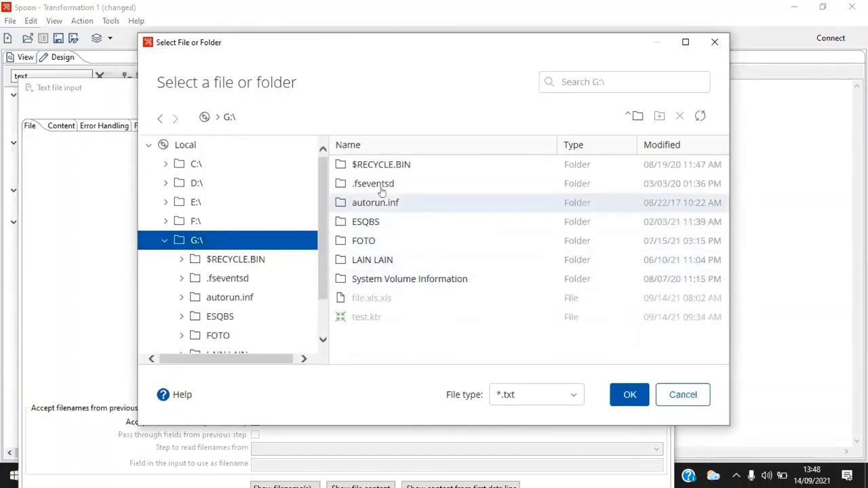
{"action": "double_click", "coordinate": [373, 222]}
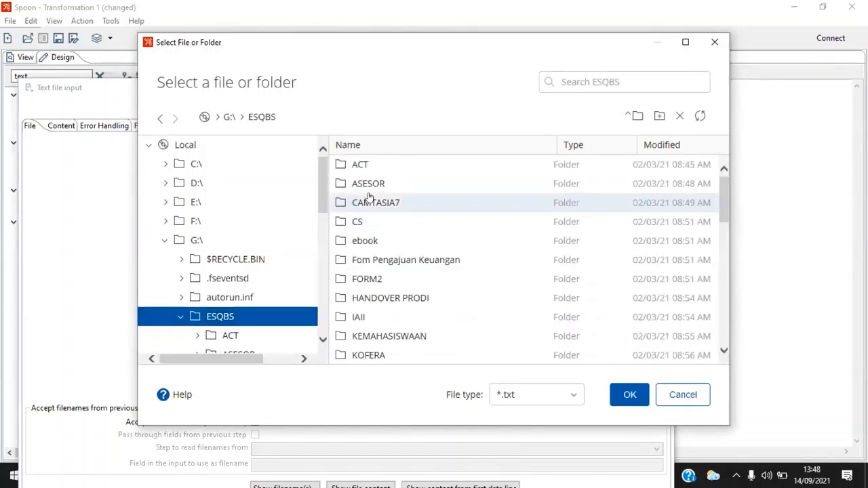
{"action": "left_click", "coordinate": [365, 208]}
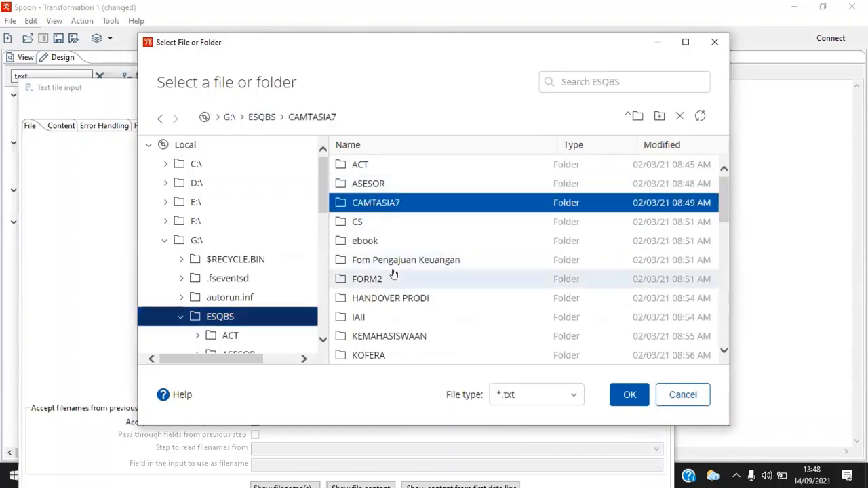
{"action": "scroll", "coordinate": [385, 337], "scroll_direction": "down", "scroll_amount": 1}
{"action": "double_click", "coordinate": [389, 343]}
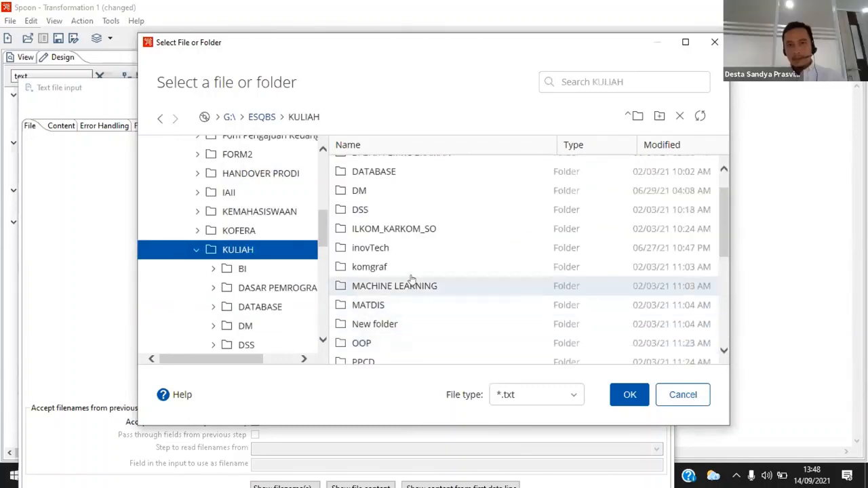
Open the data-integration folder located under BI, installer BI and pdi-ce-9.2.0.0-290
{"action": "scroll", "coordinate": [414, 271], "scroll_direction": "down", "scroll_amount": 3}
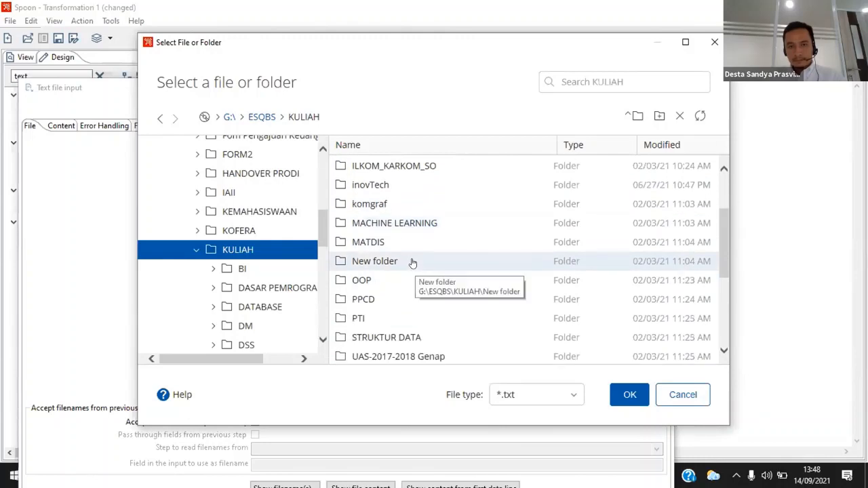
{"action": "scroll", "coordinate": [423, 318], "scroll_direction": "up", "scroll_amount": 3}
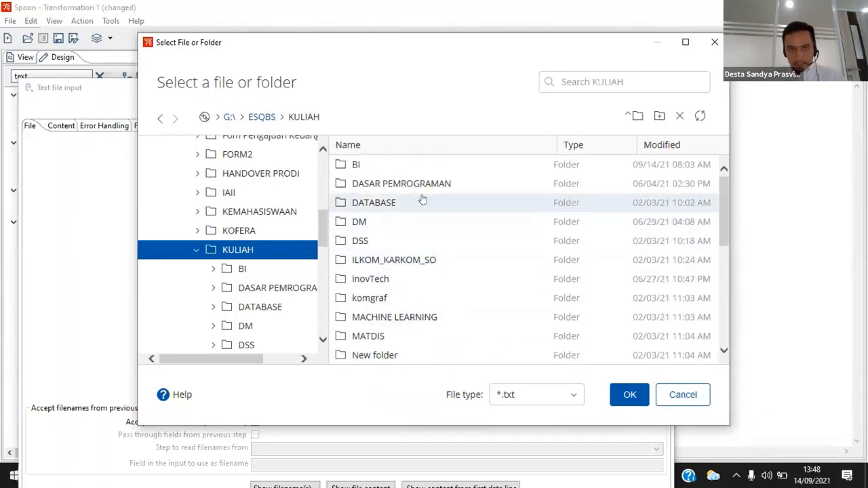
{"action": "left_click", "coordinate": [389, 167]}
{"action": "double_click", "coordinate": [389, 167]}
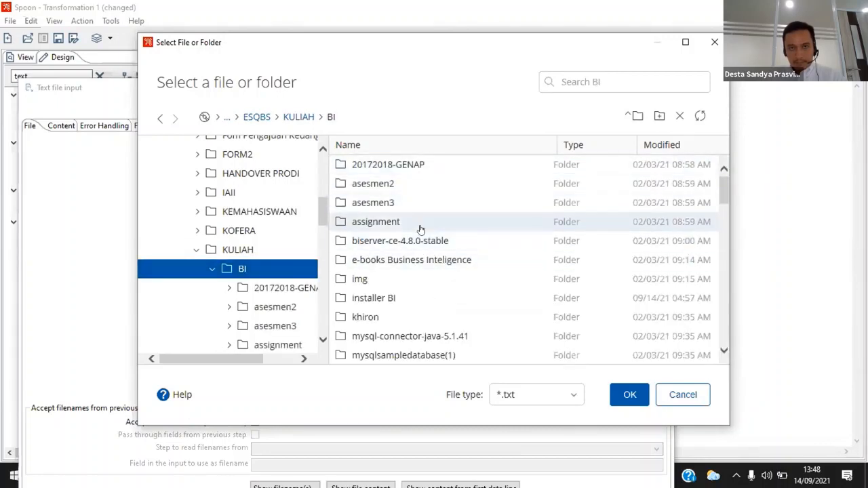
{"action": "double_click", "coordinate": [412, 298]}
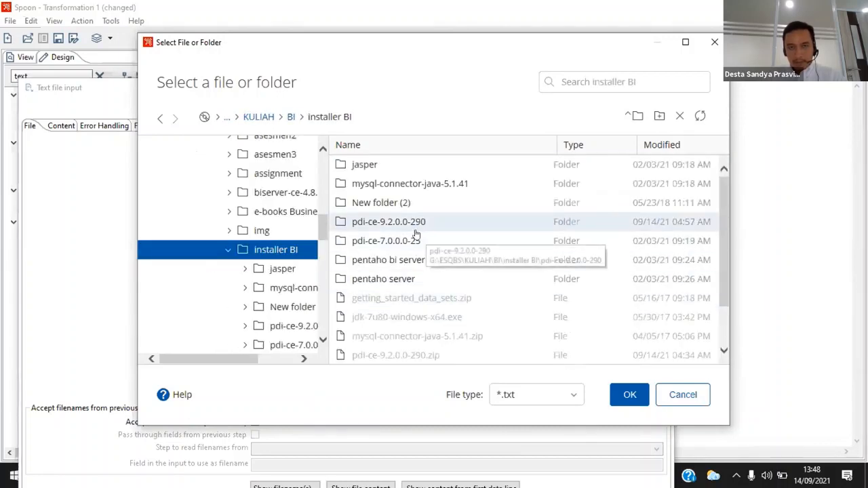
{"action": "double_click", "coordinate": [408, 223]}
{"action": "double_click", "coordinate": [384, 168]}
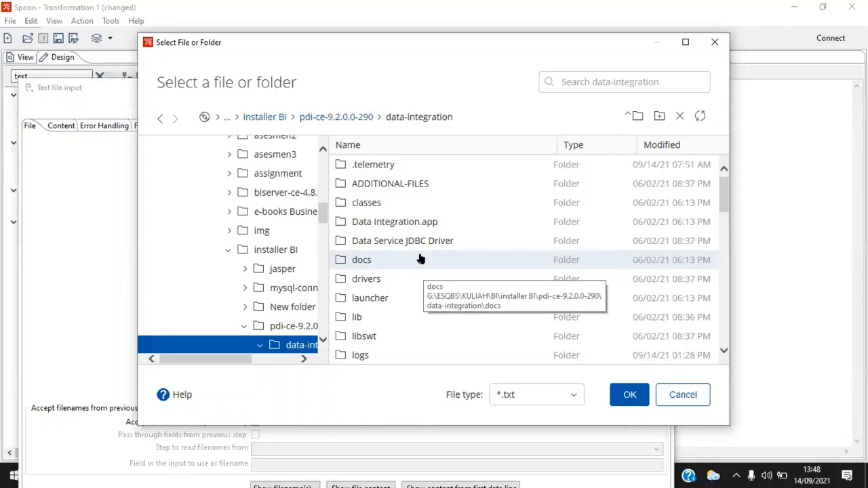
Look through the folders and files in data-integration, repositioning the file selection dialog for a clear view
{"action": "scroll", "coordinate": [421, 258], "scroll_direction": "down", "scroll_amount": 1}
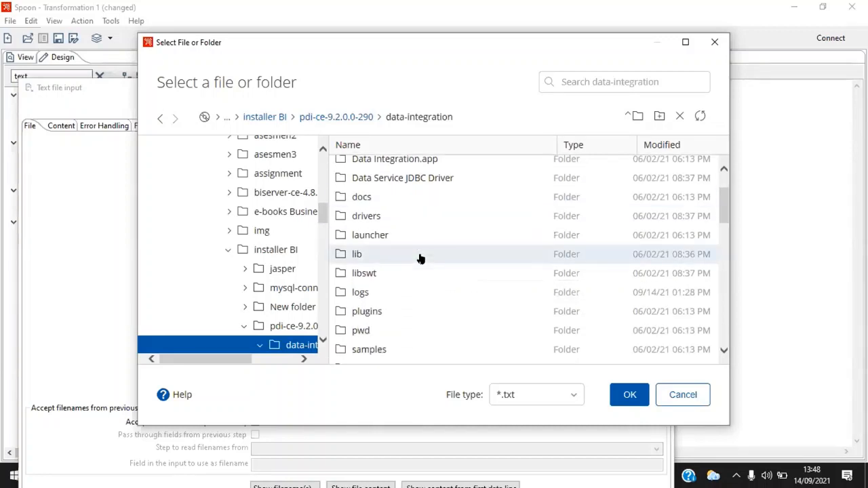
{"action": "scroll", "coordinate": [419, 258], "scroll_direction": "down", "scroll_amount": 1}
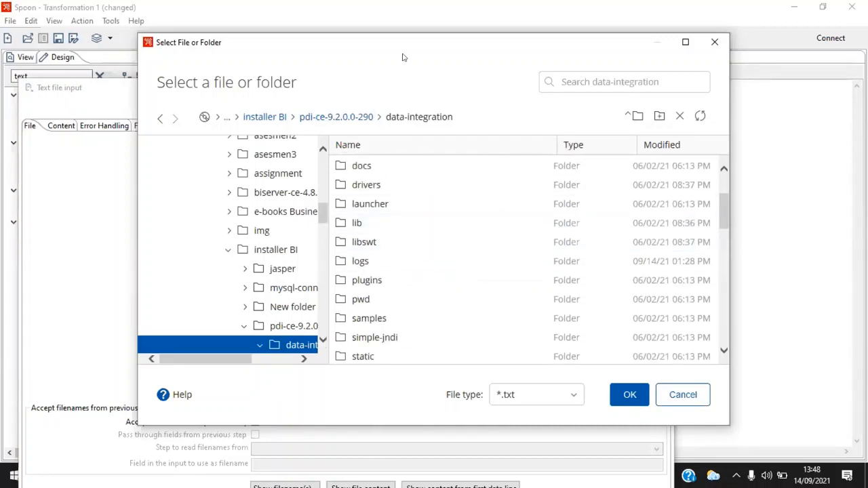
{"action": "left_click_drag", "start_coordinate": [411, 47], "coordinate": [297, 78]}
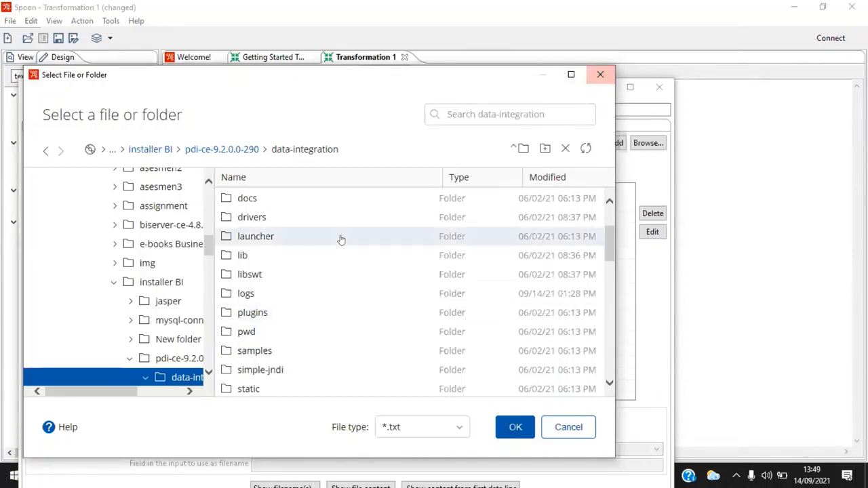
{"action": "scroll", "coordinate": [333, 242], "scroll_direction": "down", "scroll_amount": 3}
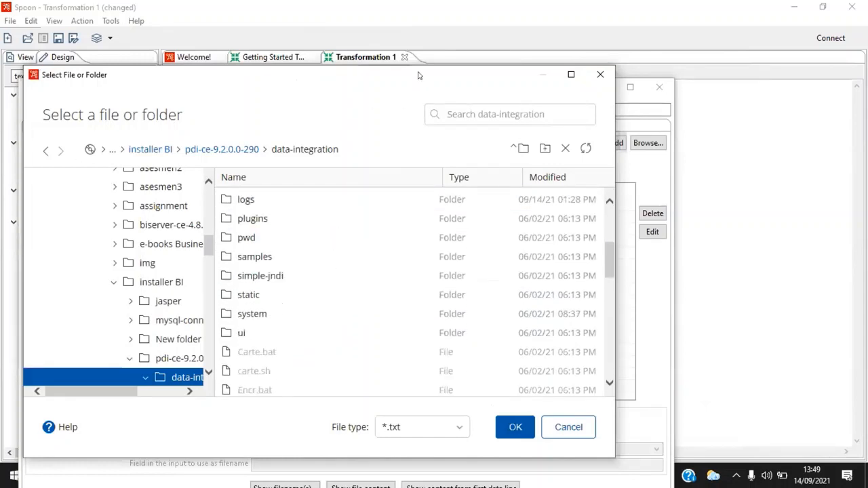
{"action": "scroll", "coordinate": [361, 335], "scroll_direction": "down", "scroll_amount": 3}
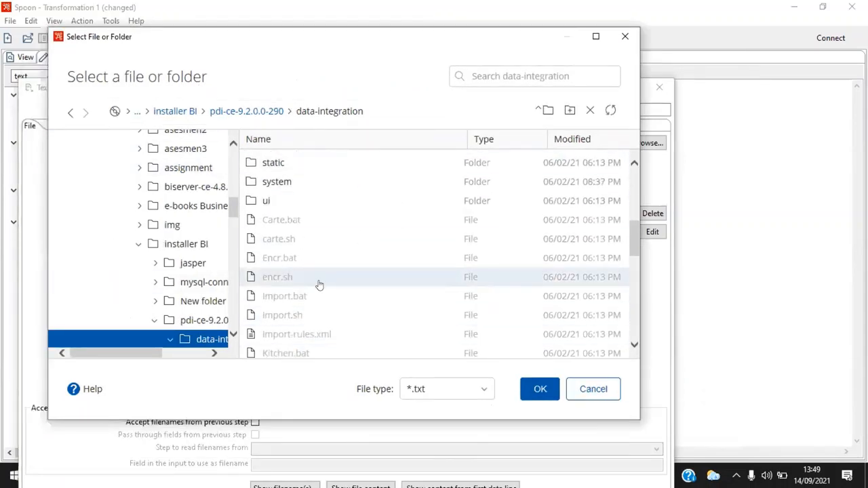
{"action": "scroll", "coordinate": [333, 312], "scroll_direction": "down", "scroll_amount": 5}
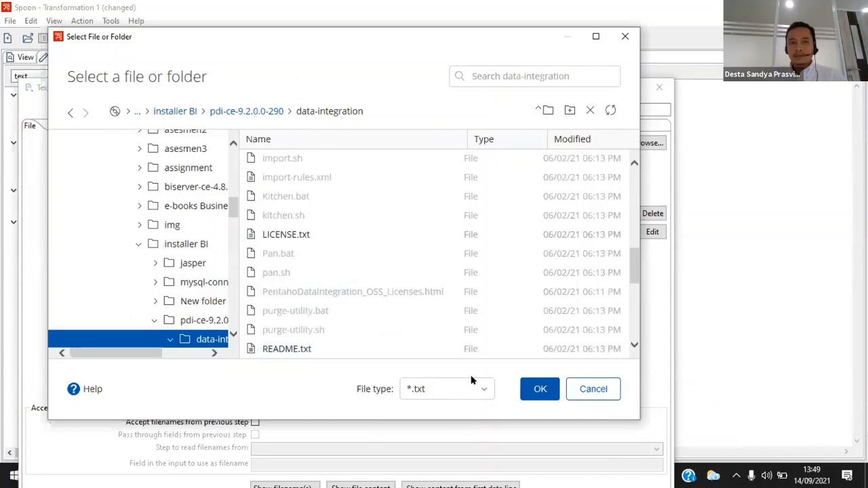
{"action": "scroll", "coordinate": [364, 345], "scroll_direction": "down", "scroll_amount": 1}
{"action": "scroll", "coordinate": [364, 346], "scroll_direction": "down", "scroll_amount": 5}
{"action": "scroll", "coordinate": [366, 344], "scroll_direction": "up", "scroll_amount": 12}
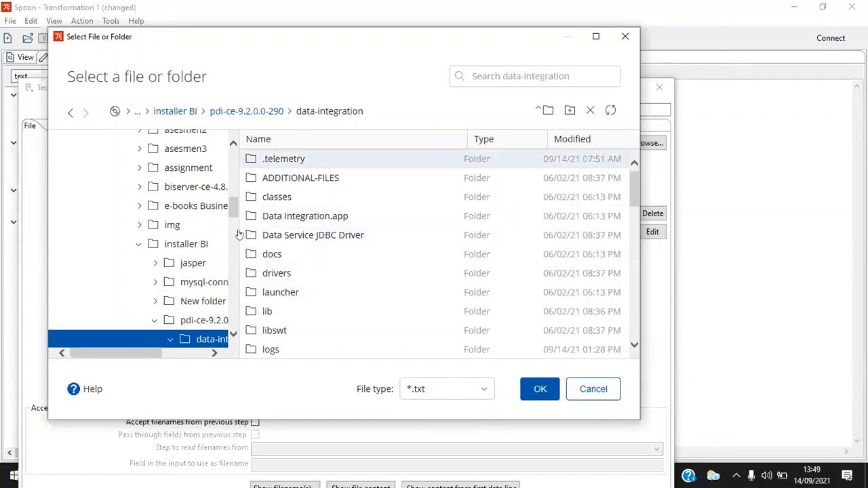
Set the file type filter to All Files and open the files folder under samples and transformations
{"action": "left_click", "coordinate": [466, 392]}
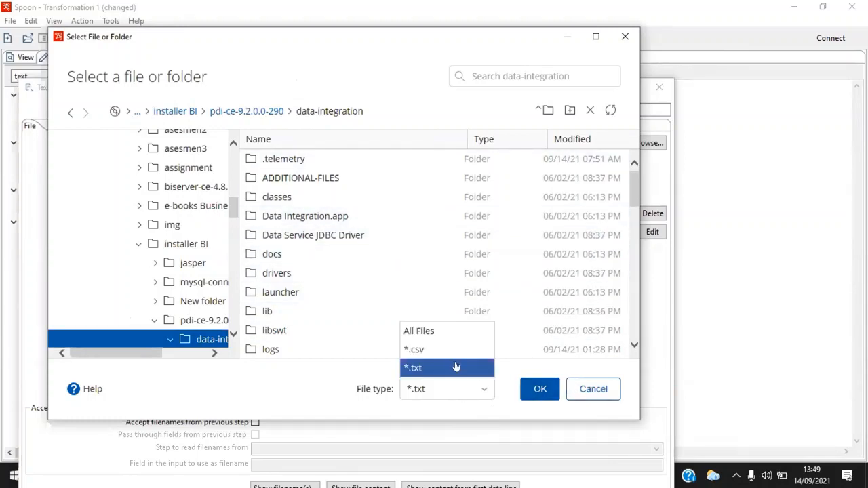
{"action": "left_click", "coordinate": [446, 338]}
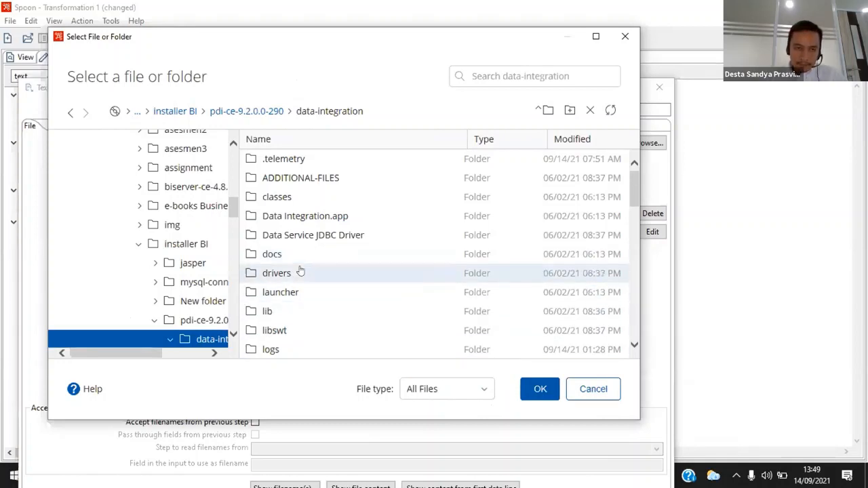
{"action": "scroll", "coordinate": [298, 270], "scroll_direction": "down", "scroll_amount": 1}
{"action": "scroll", "coordinate": [288, 231], "scroll_direction": "up", "scroll_amount": 1}
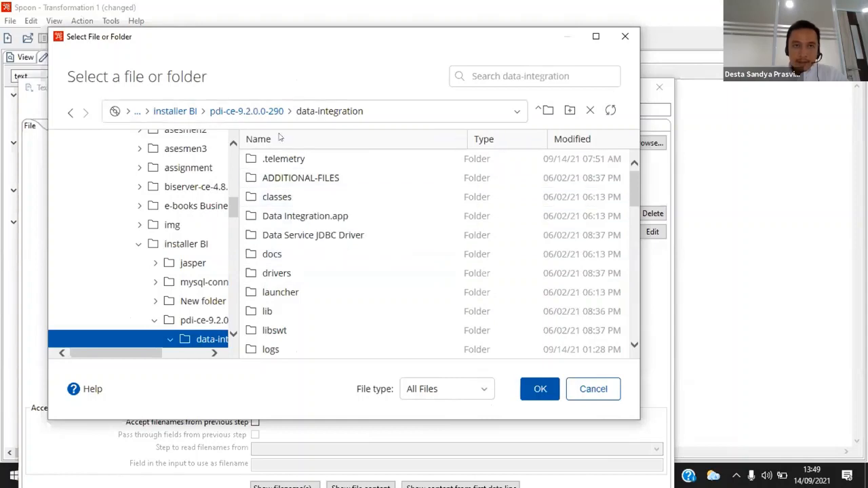
{"action": "scroll", "coordinate": [310, 290], "scroll_direction": "down", "scroll_amount": 2}
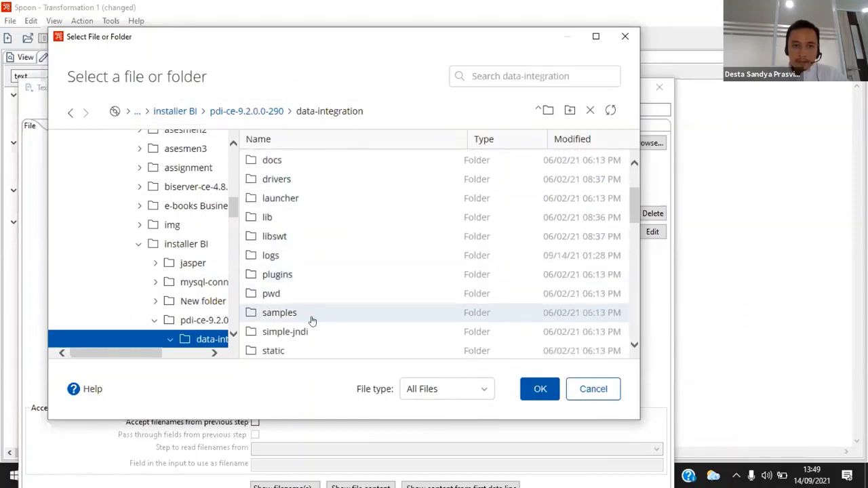
{"action": "double_click", "coordinate": [311, 316]}
{"action": "left_click", "coordinate": [292, 198]}
{"action": "double_click", "coordinate": [292, 198]}
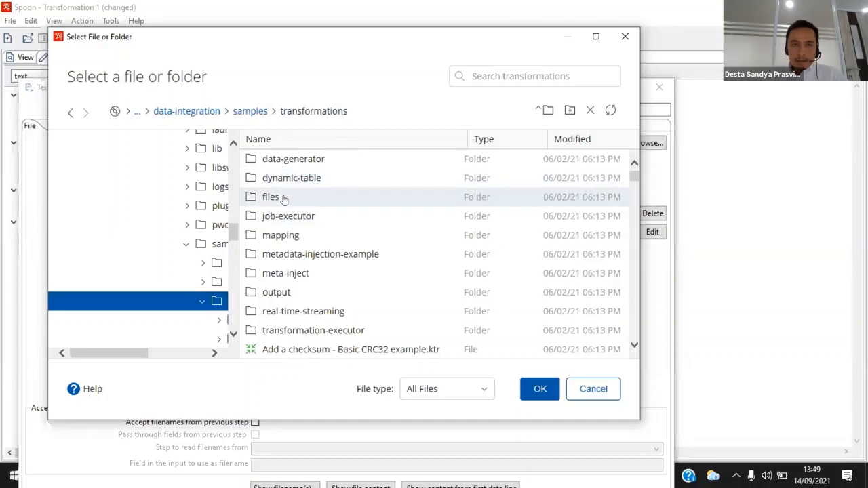
{"action": "double_click", "coordinate": [285, 198]}
Filter the files folder to *.csv and choose sales_data.csv as the input file
{"action": "scroll", "coordinate": [489, 275], "scroll_direction": "down", "scroll_amount": 8}
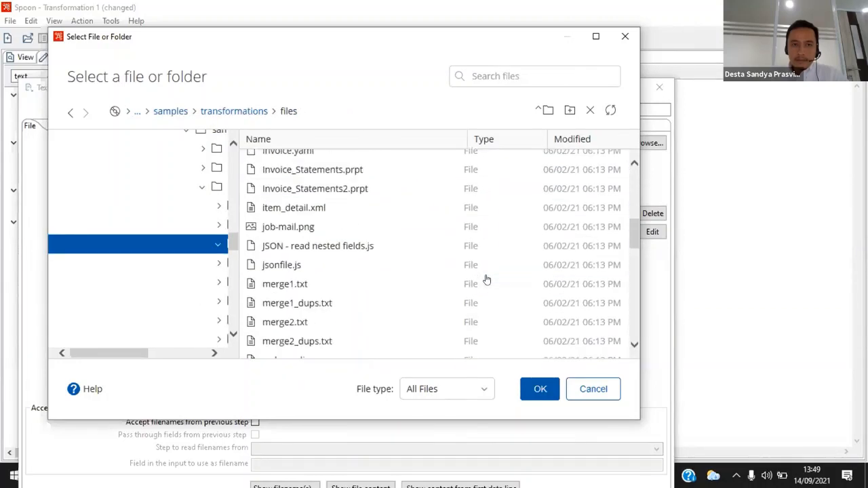
{"action": "scroll", "coordinate": [488, 277], "scroll_direction": "down", "scroll_amount": 3}
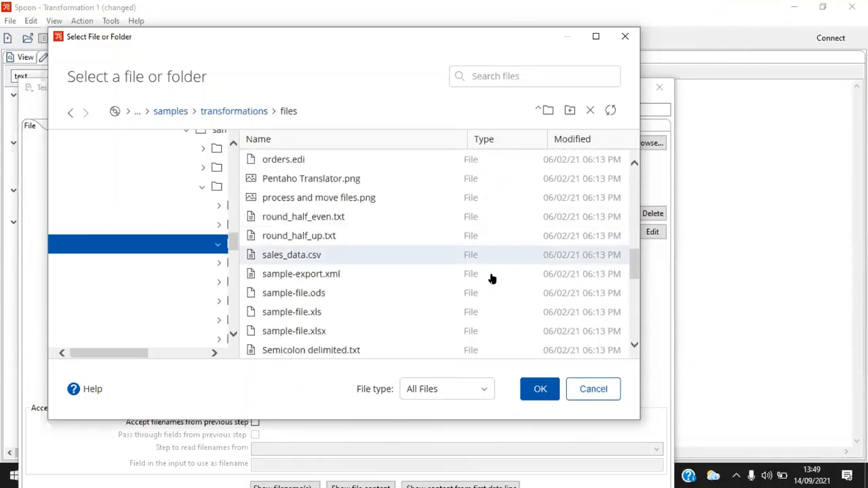
{"action": "left_click", "coordinate": [454, 388]}
{"action": "left_click", "coordinate": [415, 349]}
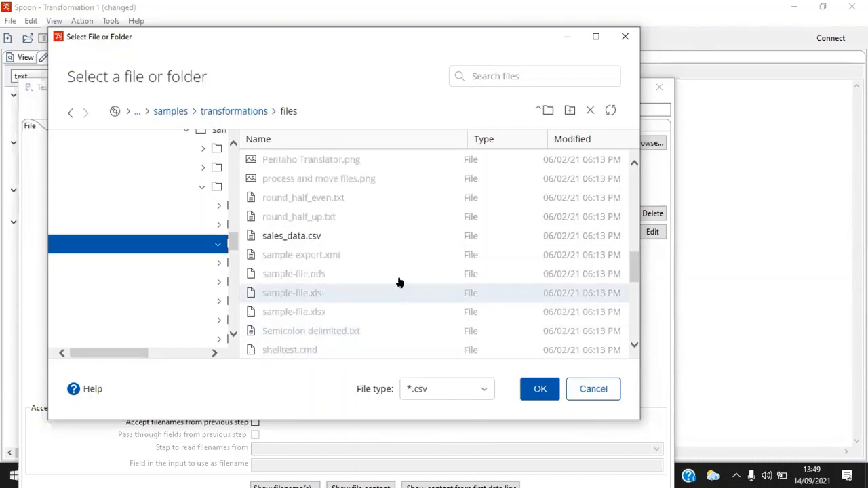
{"action": "left_click", "coordinate": [366, 236]}
{"action": "left_click", "coordinate": [540, 388]}
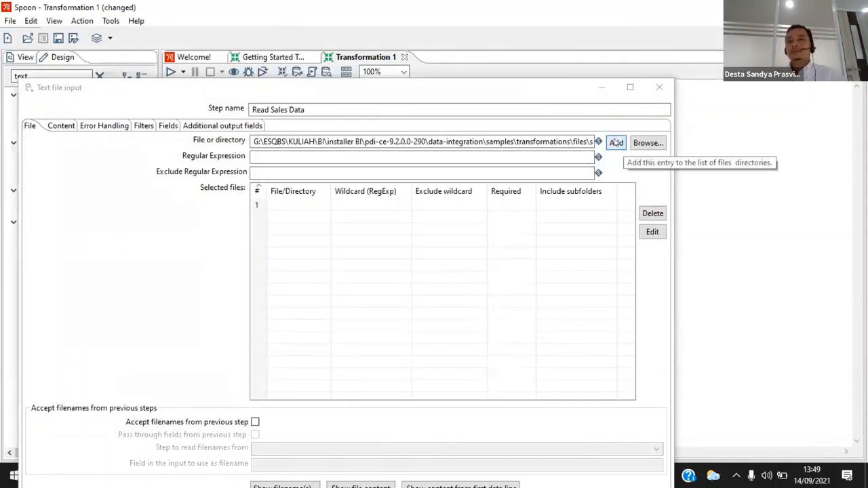
Add the chosen sales_data.csv to the selected files list and set the content separator to a comma
{"action": "left_click", "coordinate": [616, 143]}
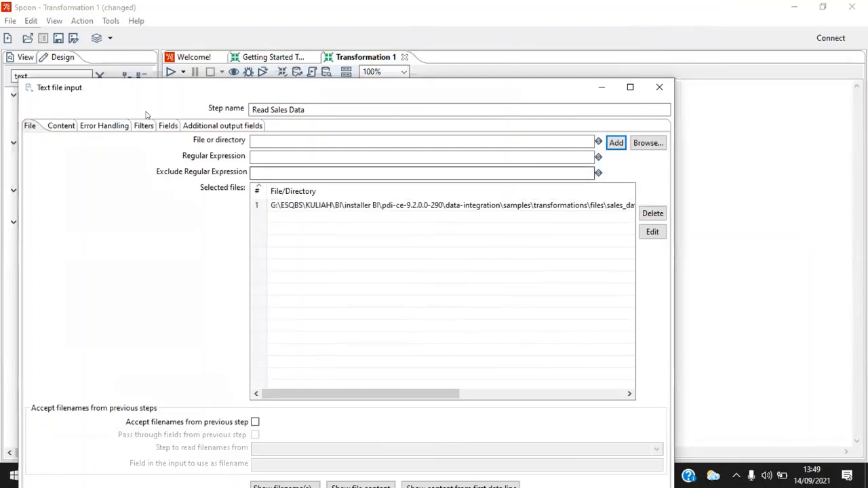
{"action": "left_click", "coordinate": [61, 126]}
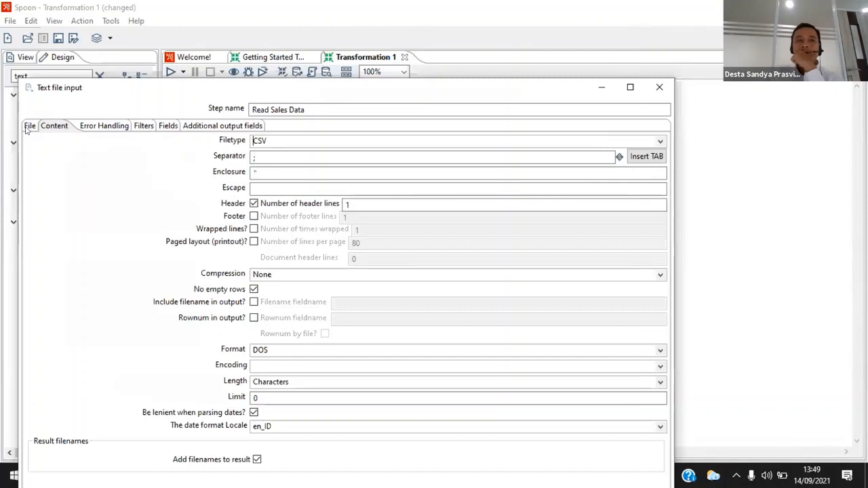
{"action": "left_click", "coordinate": [30, 126]}
{"action": "left_click", "coordinate": [59, 128]}
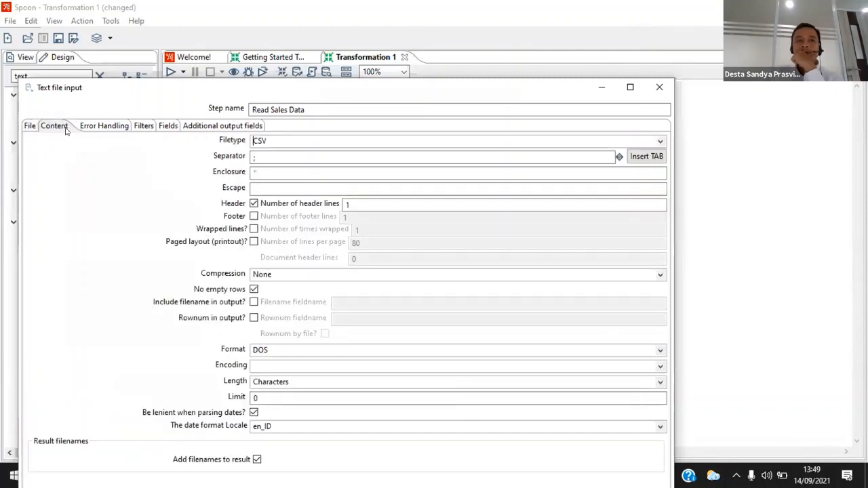
{"action": "double_click", "coordinate": [256, 157]}
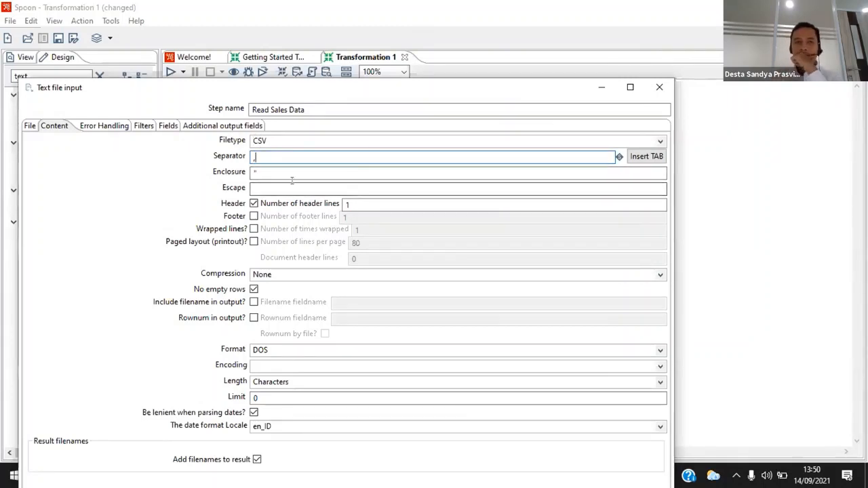
Set the line format of the input file to Unix and its filetype to CSV
{"action": "left_click", "coordinate": [655, 349]}
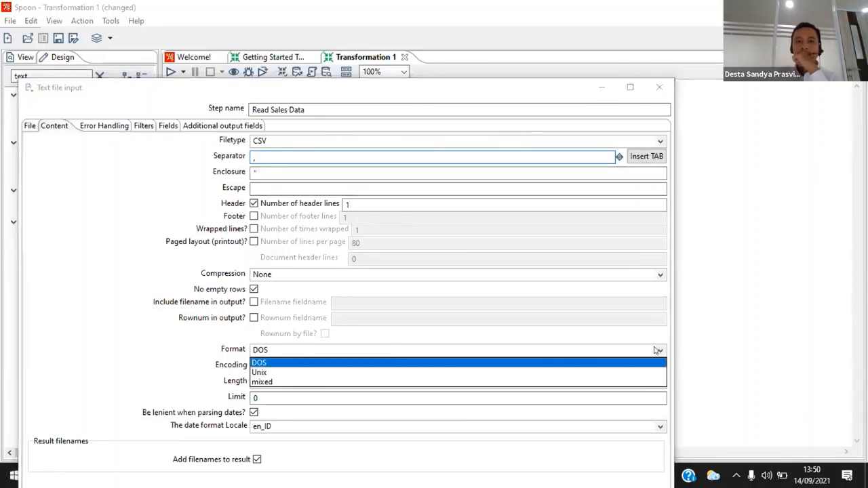
{"action": "left_click", "coordinate": [412, 373]}
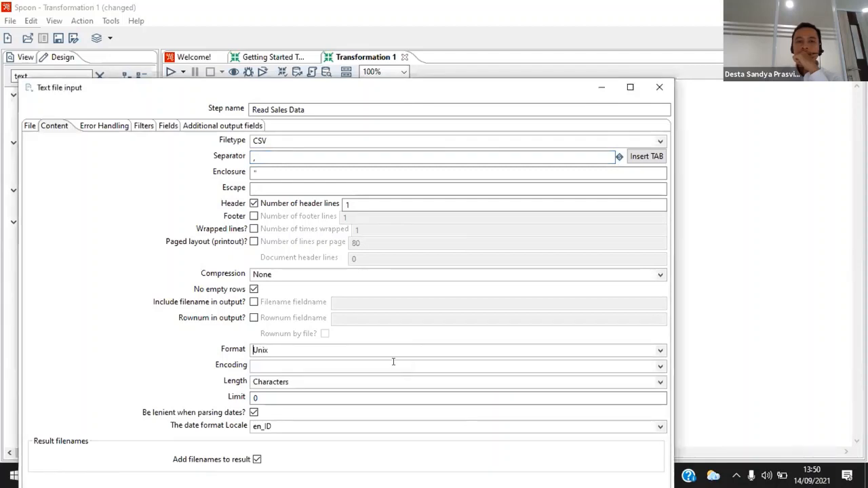
{"action": "left_click", "coordinate": [269, 141]}
{"action": "left_click", "coordinate": [269, 154]}
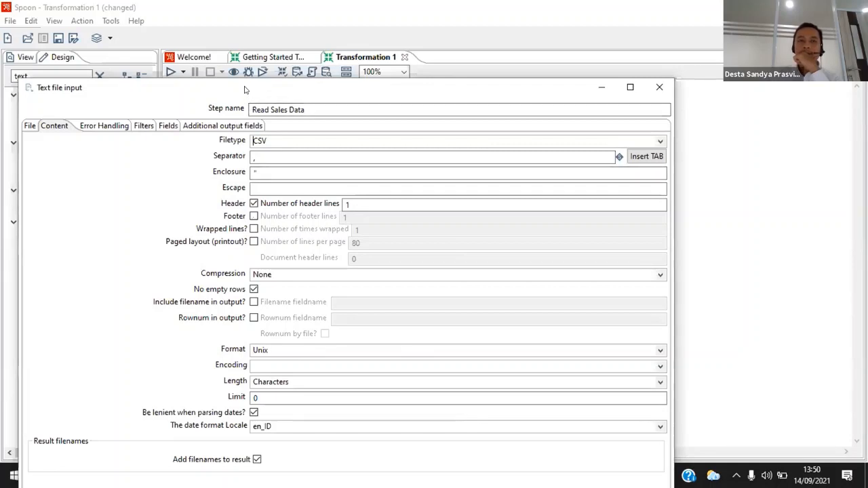
Retrieve the field definitions from the CSV file using a sample of 100 lines
{"action": "left_click_drag", "start_coordinate": [245, 87], "coordinate": [255, 45]}
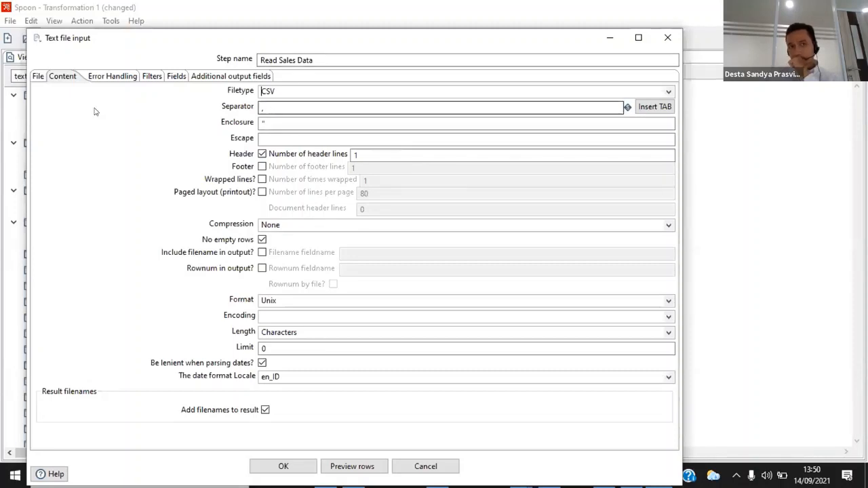
{"action": "left_click", "coordinate": [175, 76]}
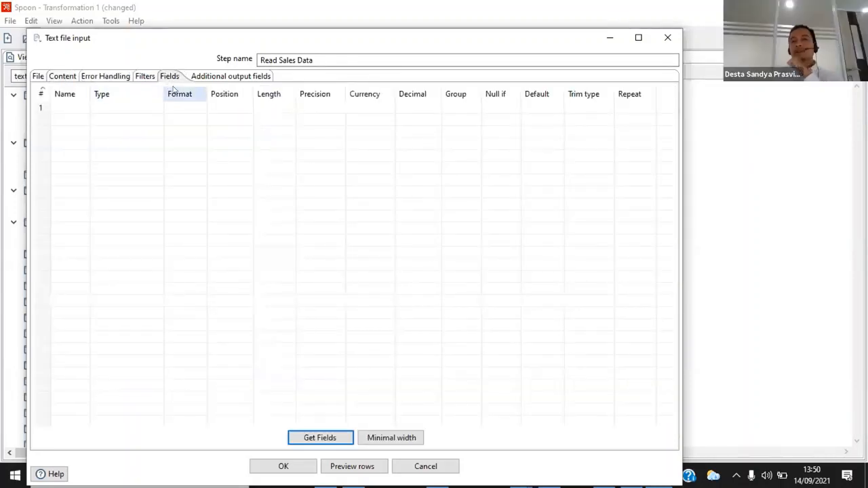
{"action": "left_click", "coordinate": [63, 76]}
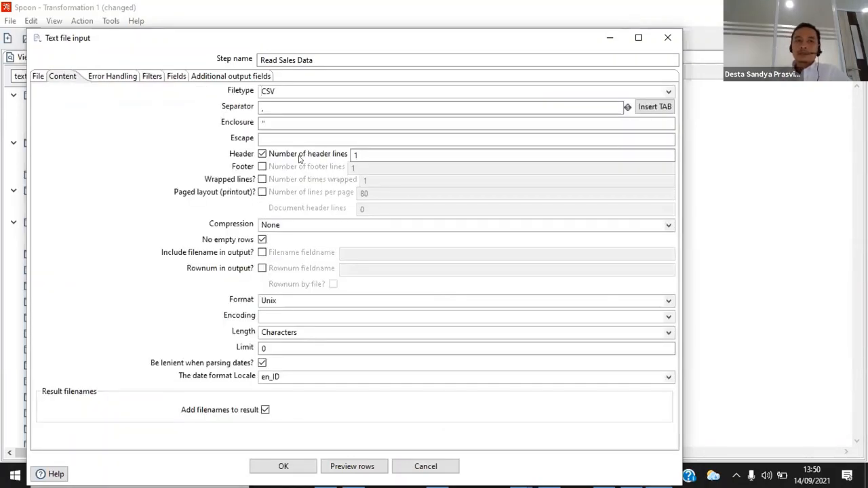
{"action": "left_click", "coordinate": [175, 76]}
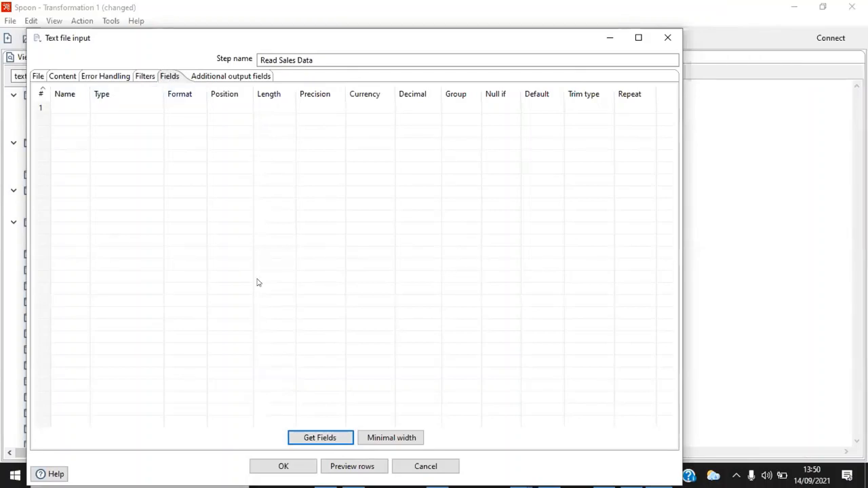
{"action": "left_click", "coordinate": [323, 440]}
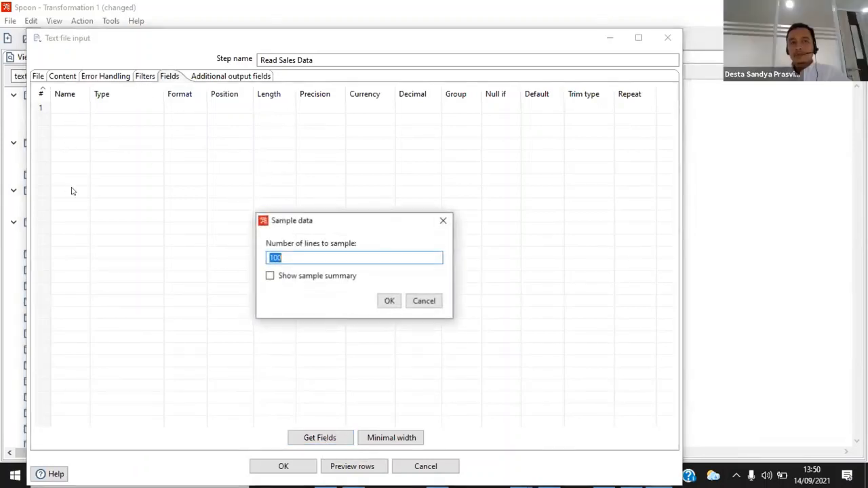
{"action": "left_click", "coordinate": [388, 302]}
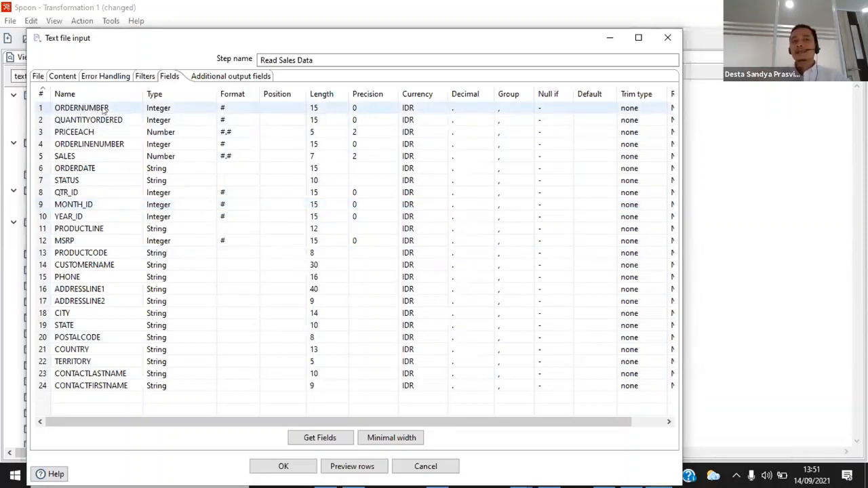
Bring up the available data types for the ORDERNUMBER field and choose Integer
{"action": "left_click", "coordinate": [184, 108]}
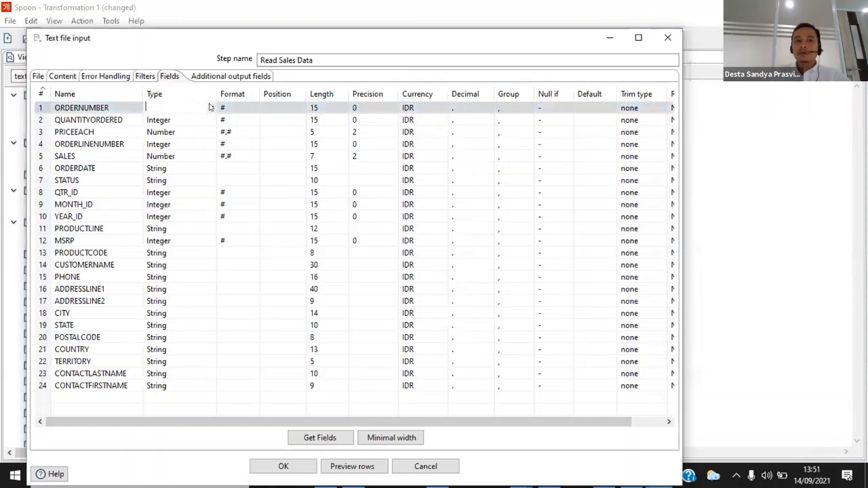
{"action": "left_click", "coordinate": [210, 109]}
{"action": "left_click", "coordinate": [209, 109]}
{"action": "left_click", "coordinate": [96, 122]}
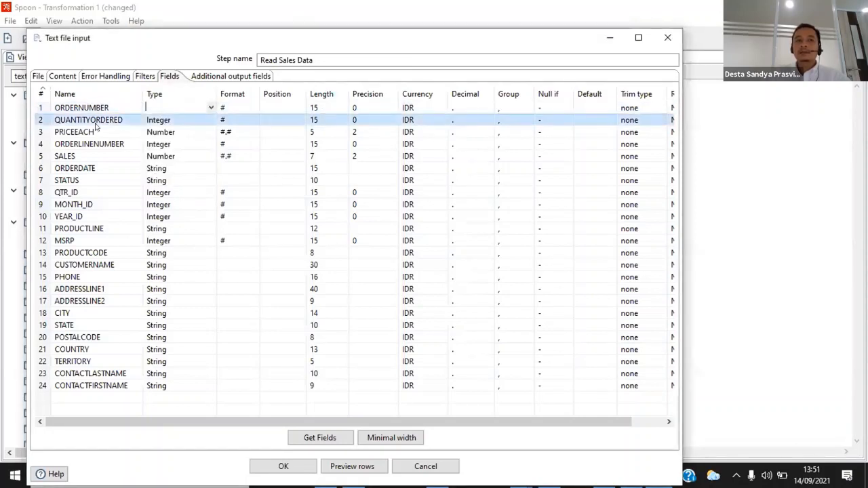
{"action": "left_click", "coordinate": [211, 109]}
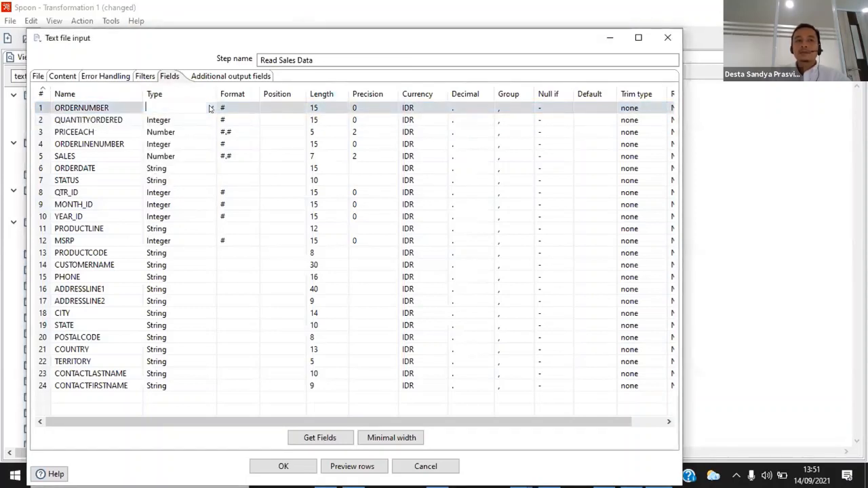
{"action": "left_click", "coordinate": [210, 109]}
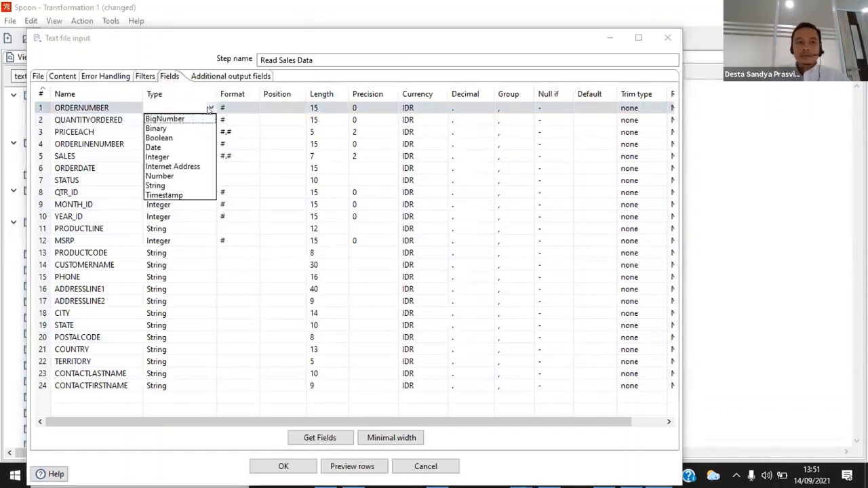
{"action": "left_click", "coordinate": [163, 159]}
{"action": "left_click", "coordinate": [163, 158]}
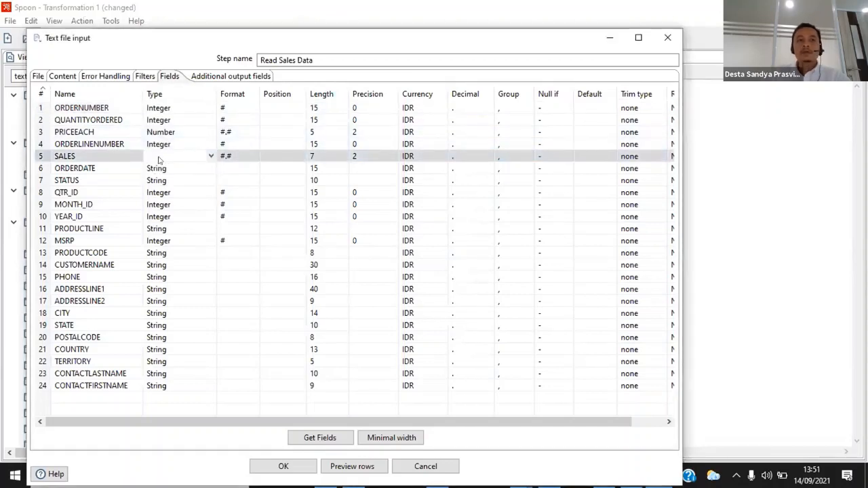
{"action": "left_click", "coordinate": [179, 192]}
{"action": "left_click", "coordinate": [81, 109]}
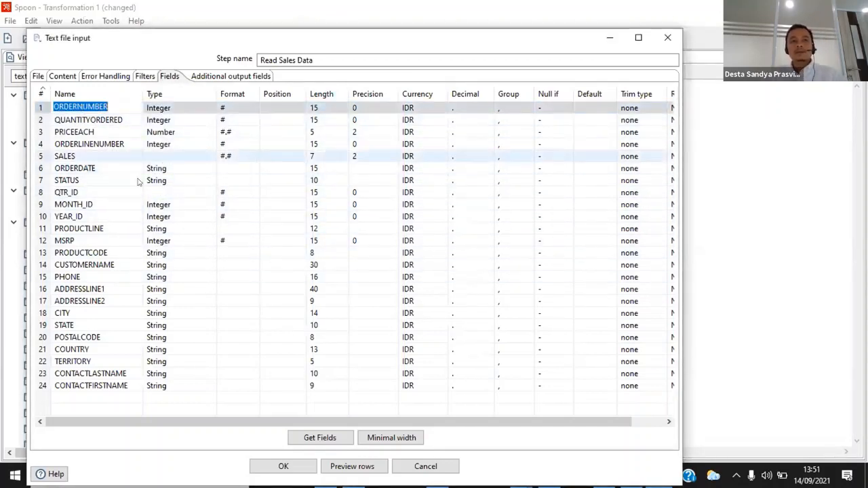
Retrieve the fields from the file again to restore the cleared types of SALES and QTR_ID
{"action": "left_click", "coordinate": [329, 435]}
{"action": "left_click", "coordinate": [415, 293]}
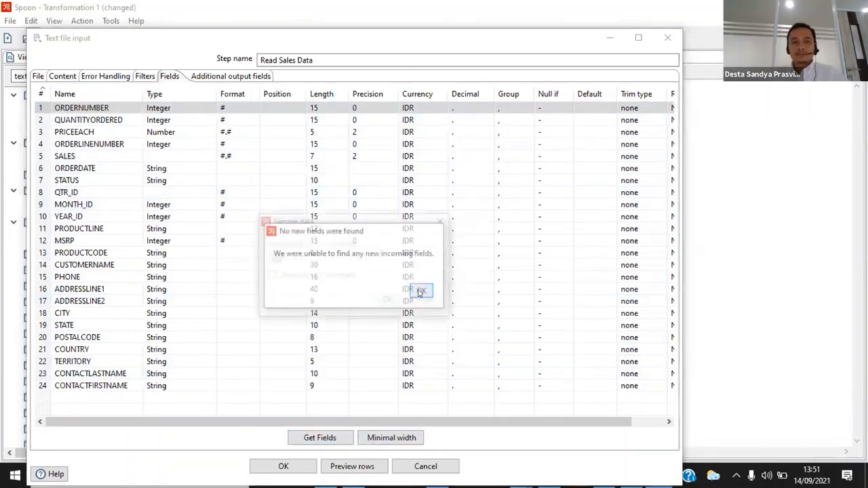
{"action": "left_click", "coordinate": [389, 301]}
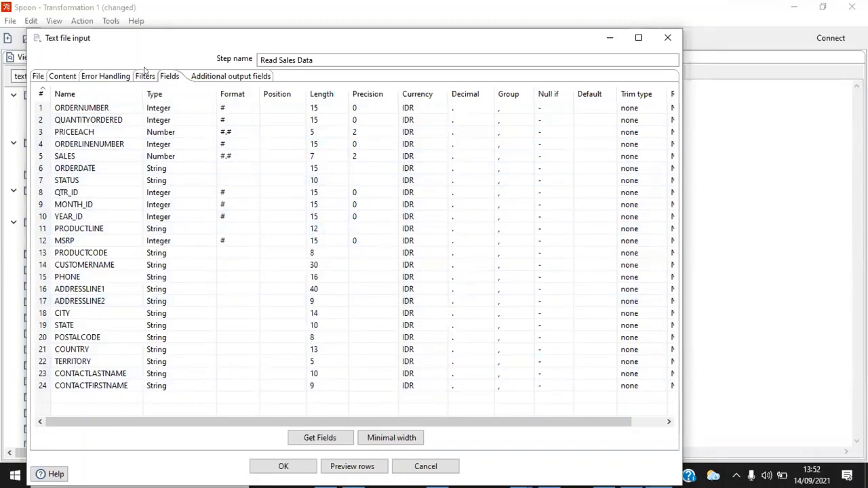
Preview 1000 rows of the Read Sales Data step and look through the order, sales and product columns
{"action": "left_click", "coordinate": [59, 76]}
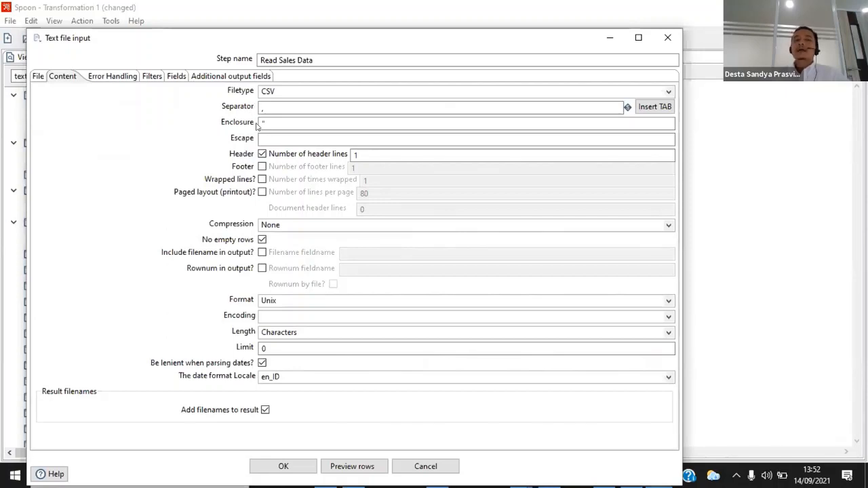
{"action": "left_click", "coordinate": [358, 467]}
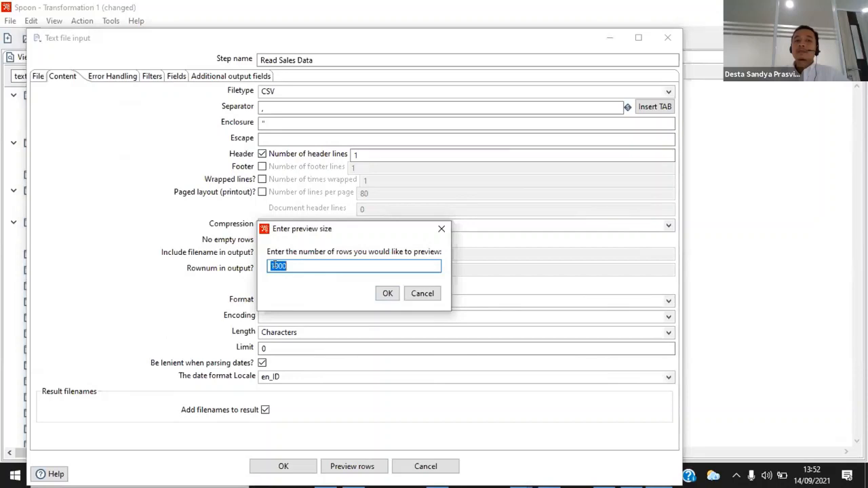
{"action": "left_click", "coordinate": [385, 294]}
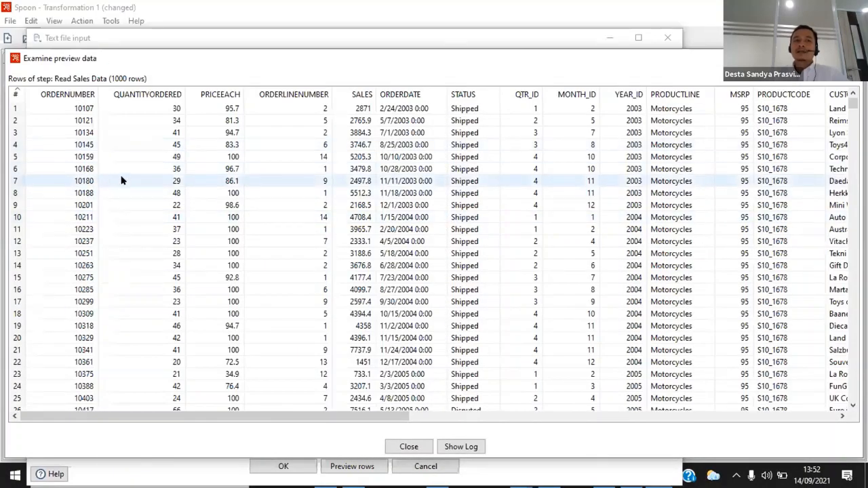
{"action": "scroll", "coordinate": [122, 186], "scroll_direction": "down", "scroll_amount": 20}
{"action": "scroll", "coordinate": [134, 200], "scroll_direction": "up", "scroll_amount": 20}
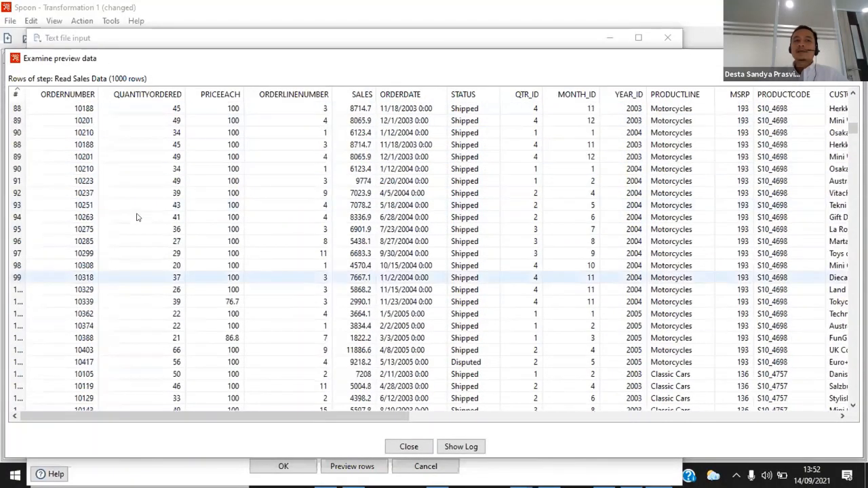
{"action": "scroll", "coordinate": [160, 258], "scroll_direction": "up", "scroll_amount": 3}
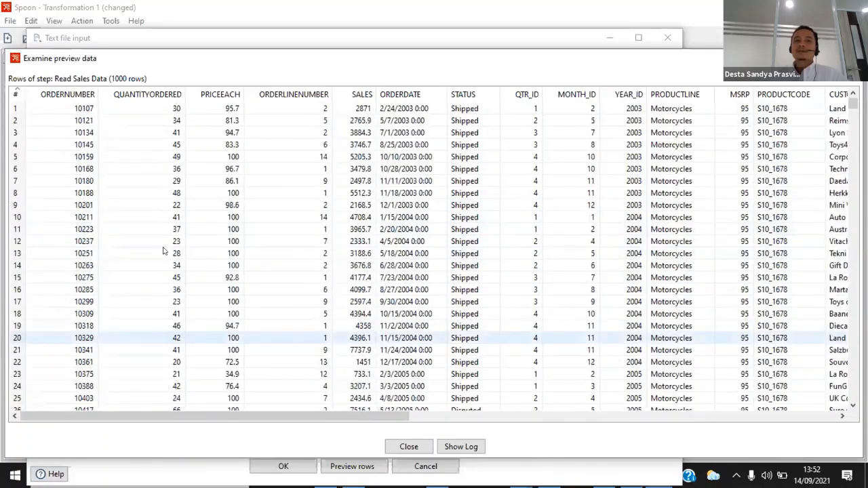
{"action": "scroll", "coordinate": [163, 252], "scroll_direction": "down", "scroll_amount": 20}
{"action": "scroll", "coordinate": [120, 229], "scroll_direction": "up", "scroll_amount": 13}
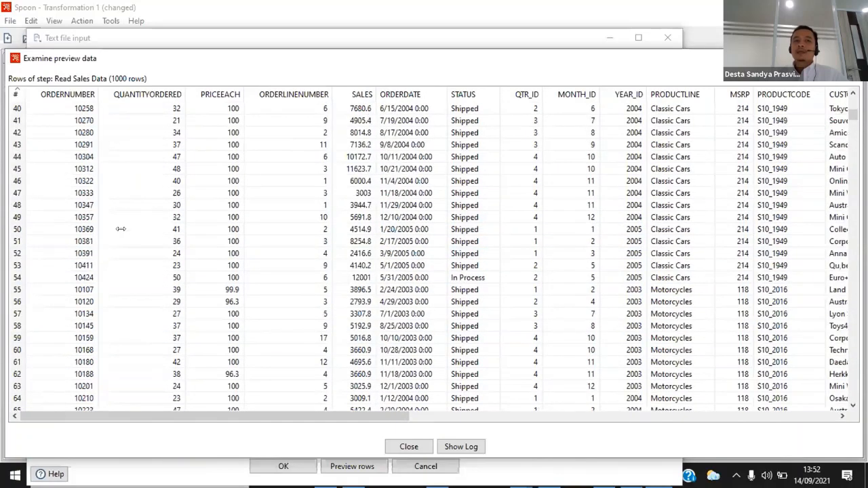
{"action": "double_click", "coordinate": [265, 64]}
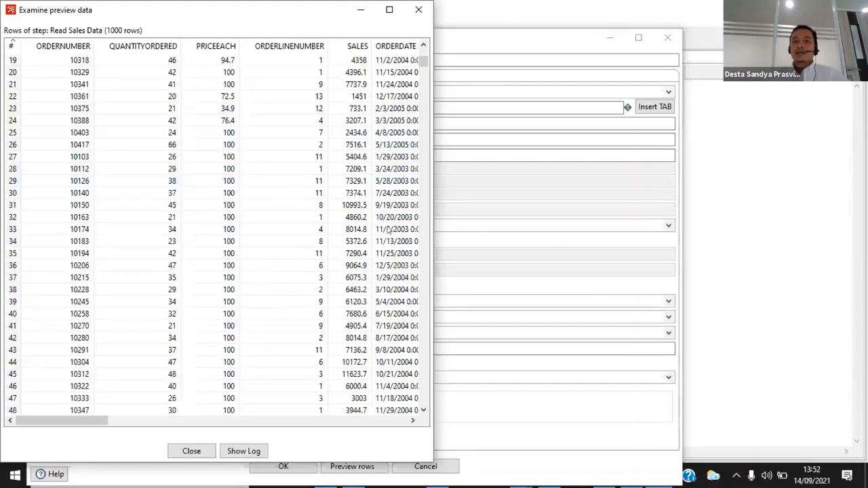
{"action": "left_click_drag", "start_coordinate": [388, 229], "coordinate": [632, 226]}
{"action": "left_click_drag", "start_coordinate": [576, 224], "coordinate": [353, 231]}
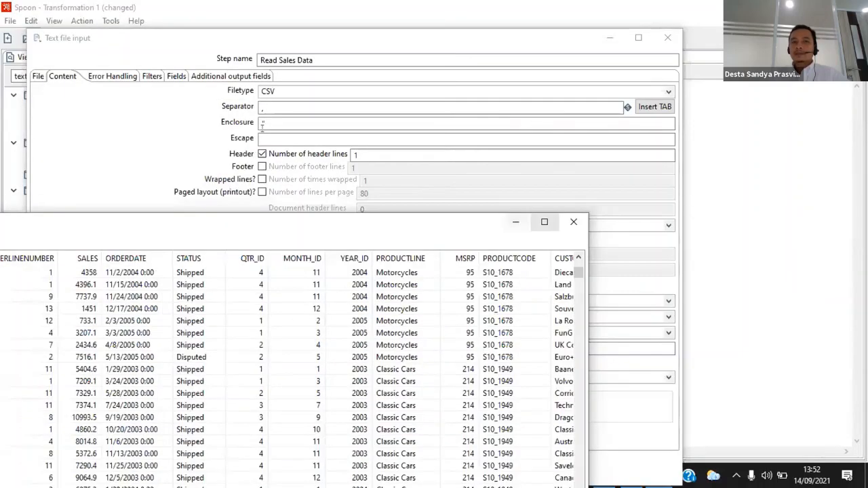
Check the separator setting against the file contents and preview 1000 rows of the sales data once more
{"action": "left_click", "coordinate": [262, 108]}
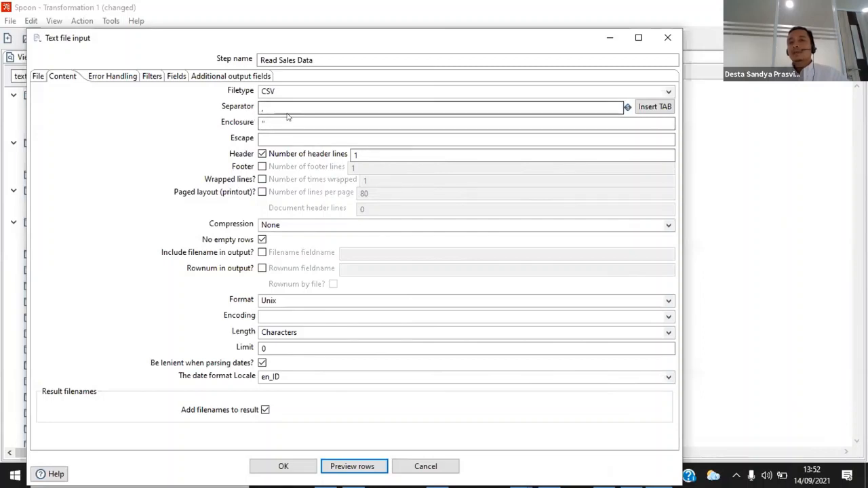
{"action": "left_click", "coordinate": [280, 118]}
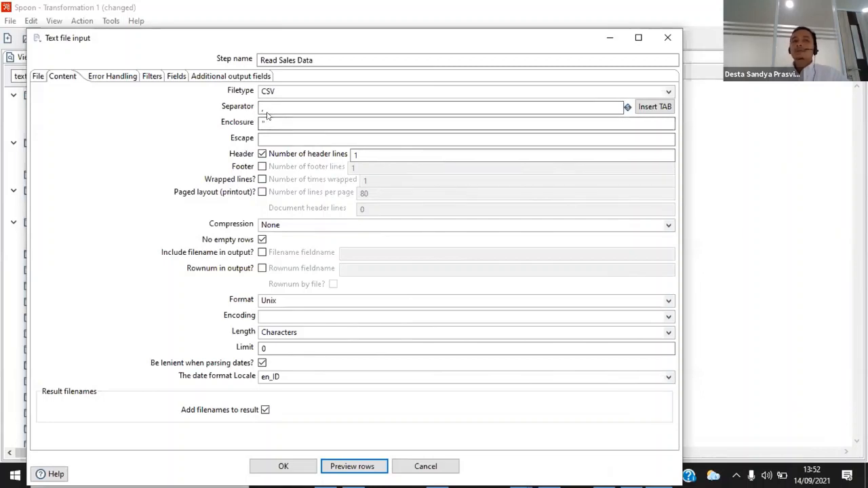
{"action": "left_click", "coordinate": [261, 108]}
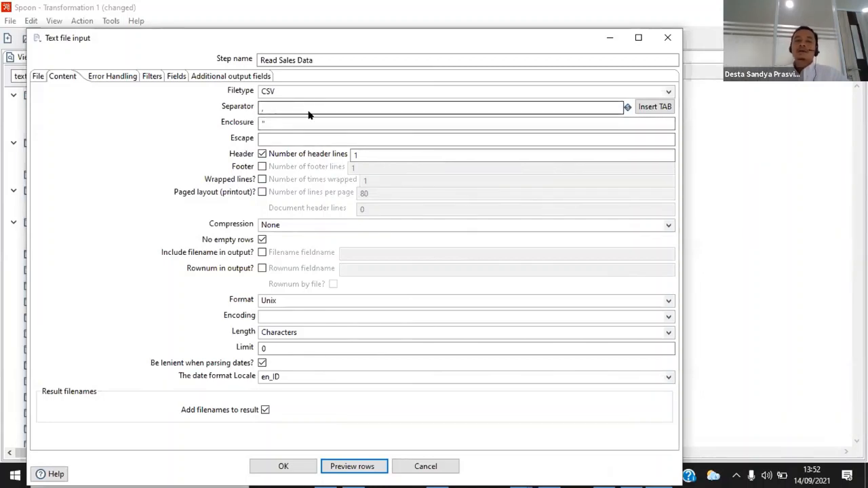
{"action": "left_click", "coordinate": [366, 467]}
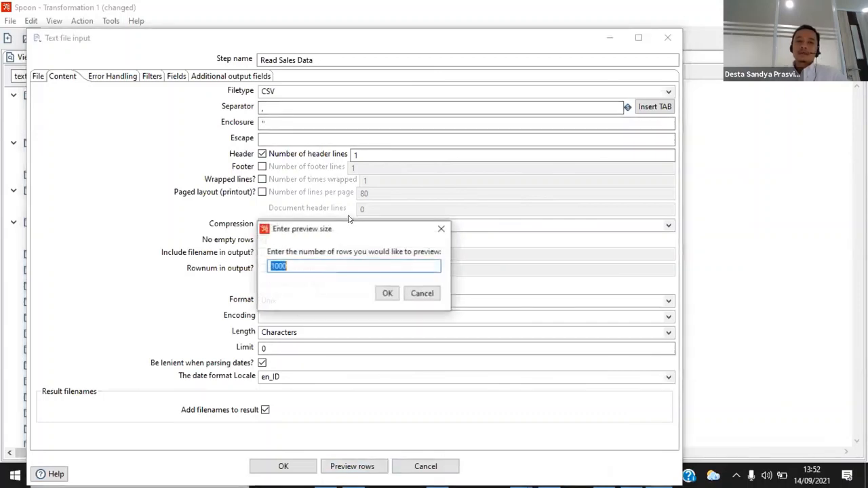
{"action": "left_click", "coordinate": [384, 291]}
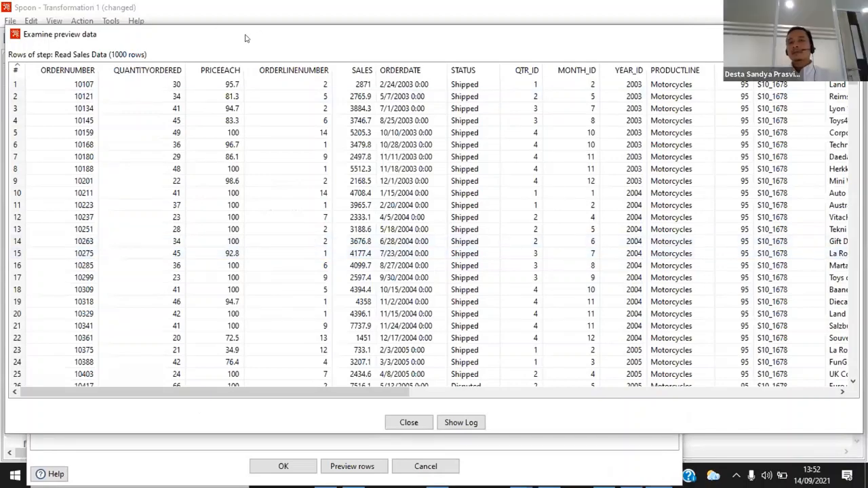
{"action": "double_click", "coordinate": [271, 34]}
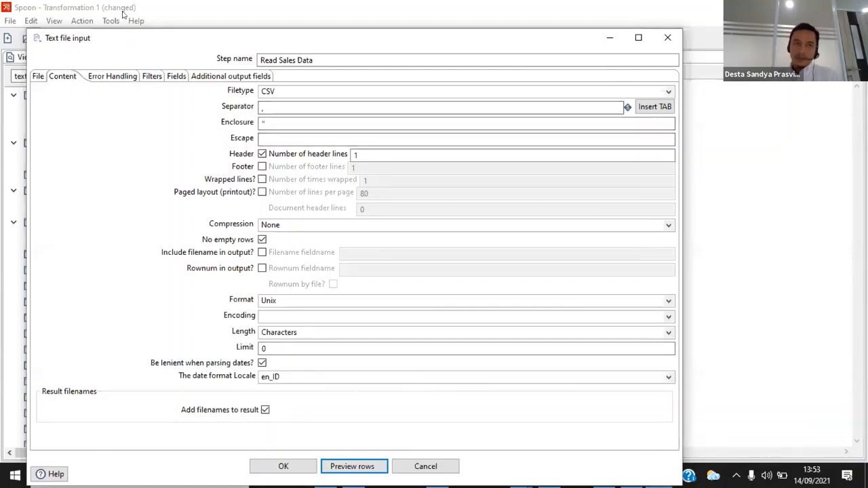
Review the parsed field list, the row options for POSTALCODE and the content settings, and accept the Read Sales Data configuration
{"action": "left_click", "coordinate": [169, 76]}
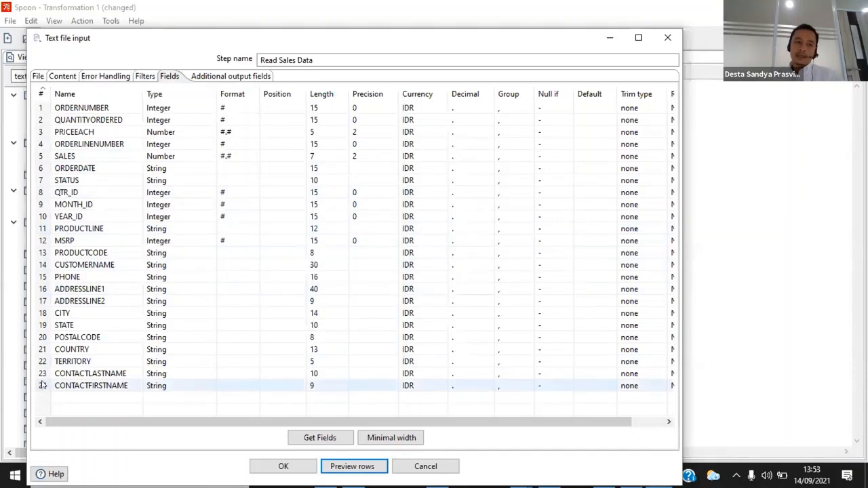
{"action": "left_click", "coordinate": [42, 343]}
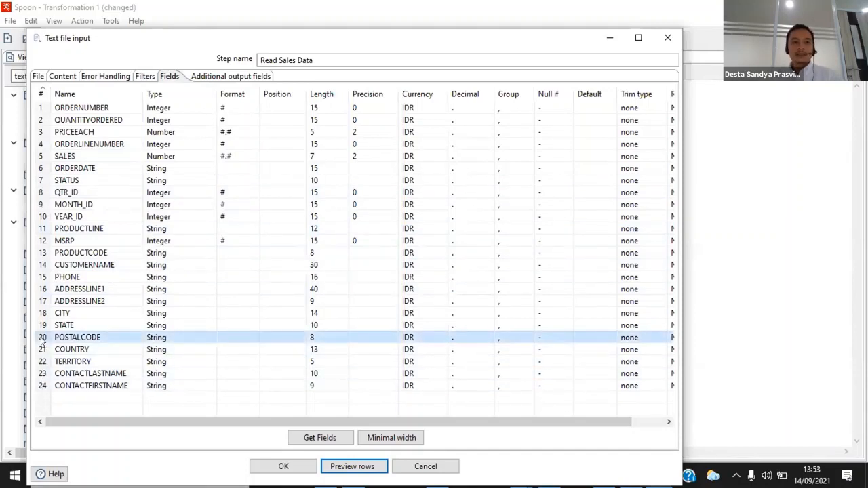
{"action": "right_click", "coordinate": [42, 343]}
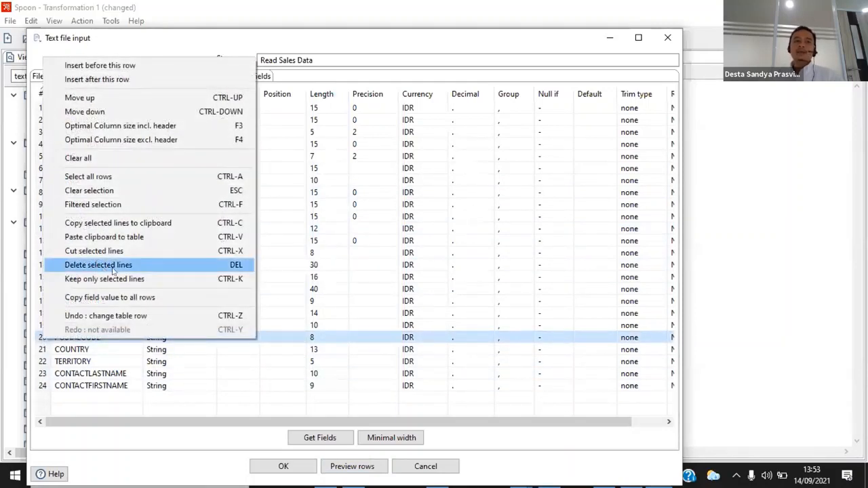
{"action": "left_click", "coordinate": [156, 421]}
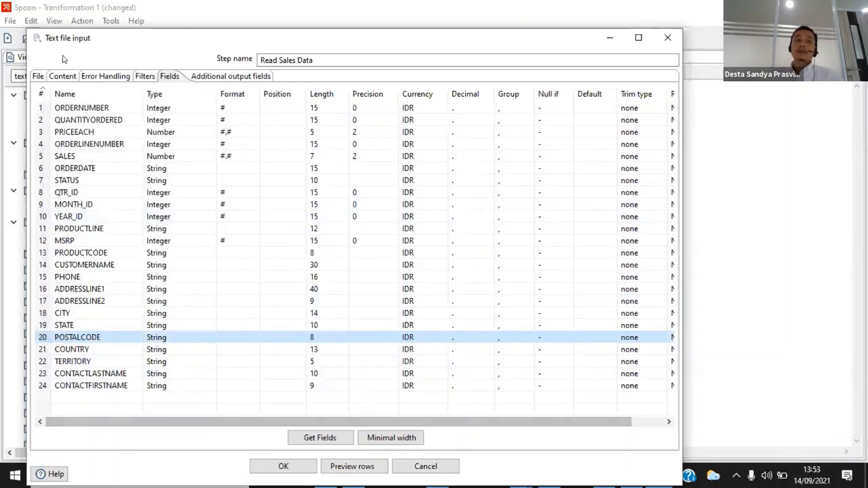
{"action": "left_click", "coordinate": [62, 76]}
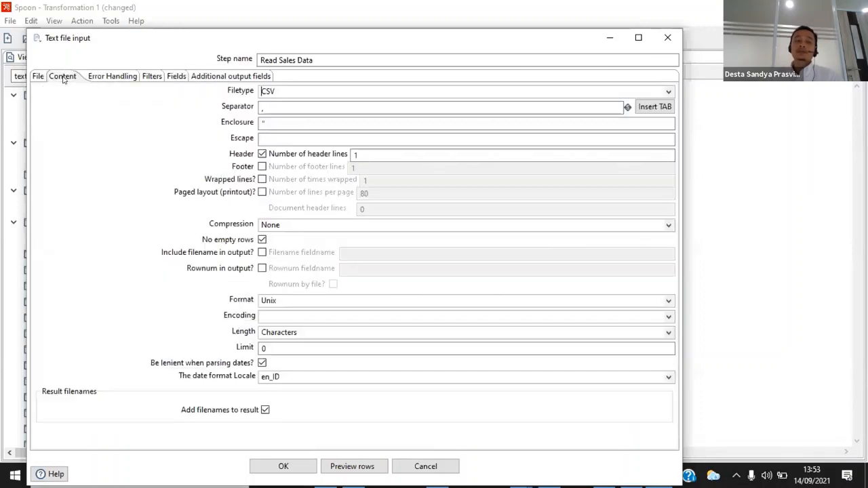
{"action": "left_click", "coordinate": [290, 467]}
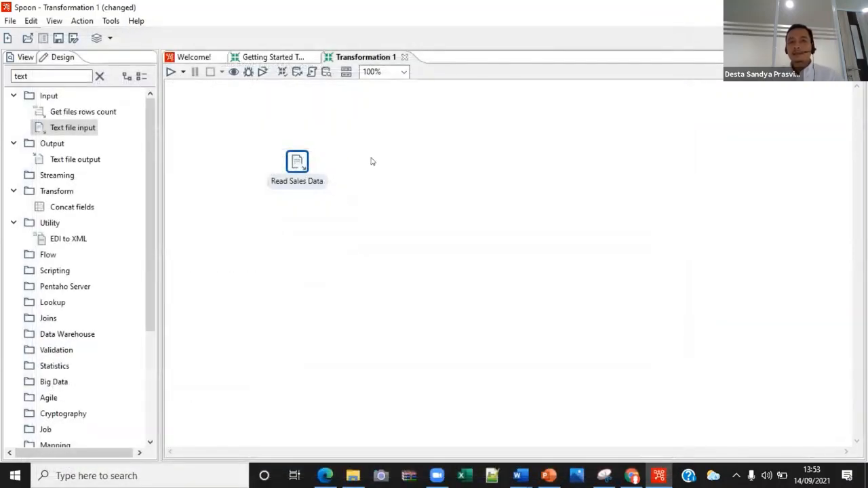
Clear the text filter from the step search and browse the steps available in the Input category
{"action": "left_click_drag", "start_coordinate": [271, 156], "coordinate": [302, 177]}
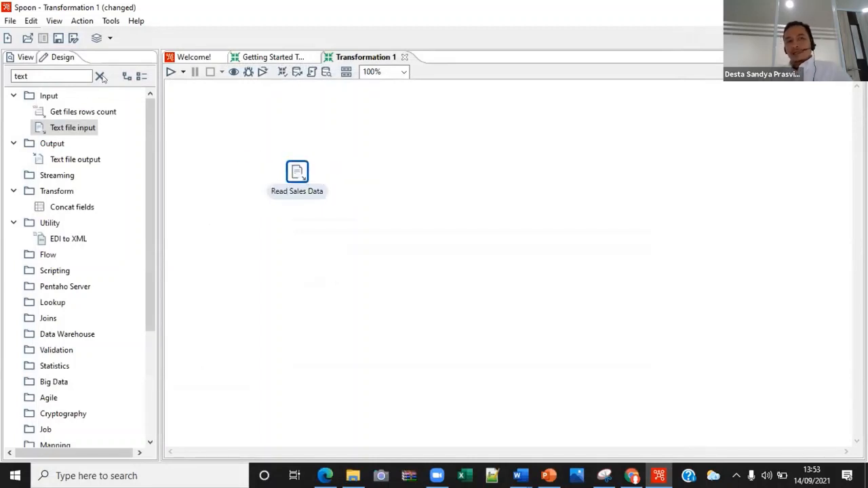
{"action": "left_click", "coordinate": [99, 76]}
{"action": "left_click", "coordinate": [12, 96]}
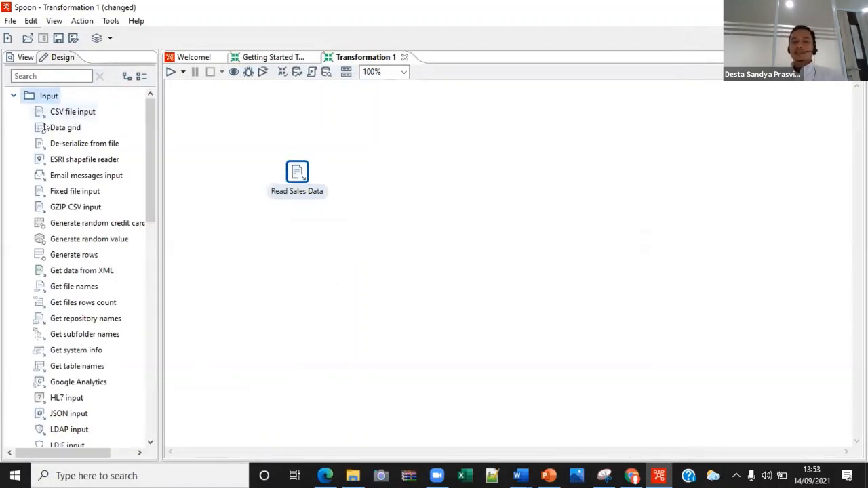
{"action": "scroll", "coordinate": [107, 270], "scroll_direction": "down", "scroll_amount": 3}
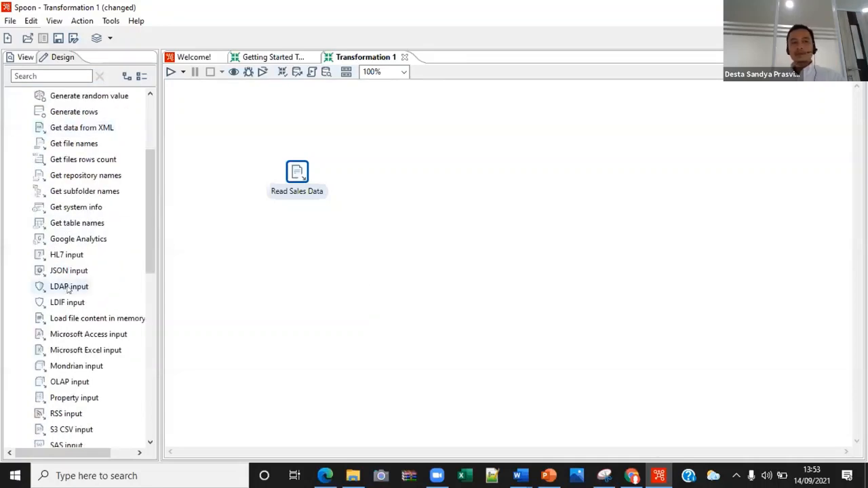
{"action": "scroll", "coordinate": [74, 292], "scroll_direction": "down", "scroll_amount": 1}
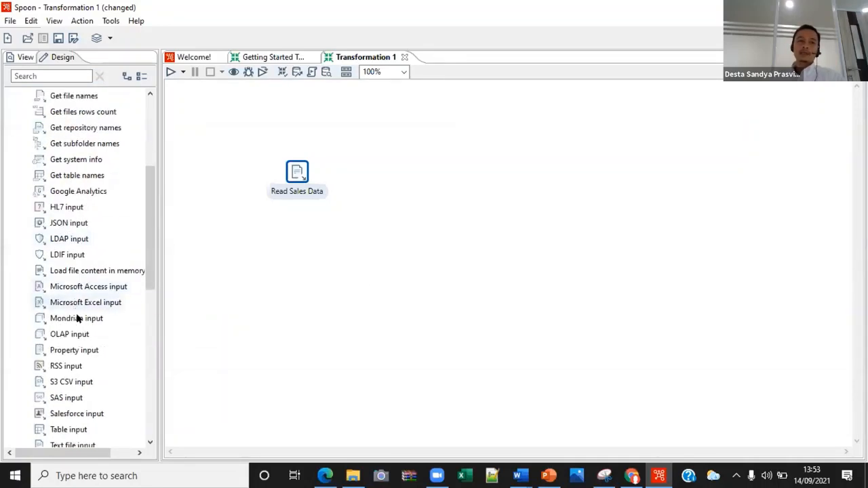
{"action": "scroll", "coordinate": [75, 354], "scroll_direction": "down", "scroll_amount": 2}
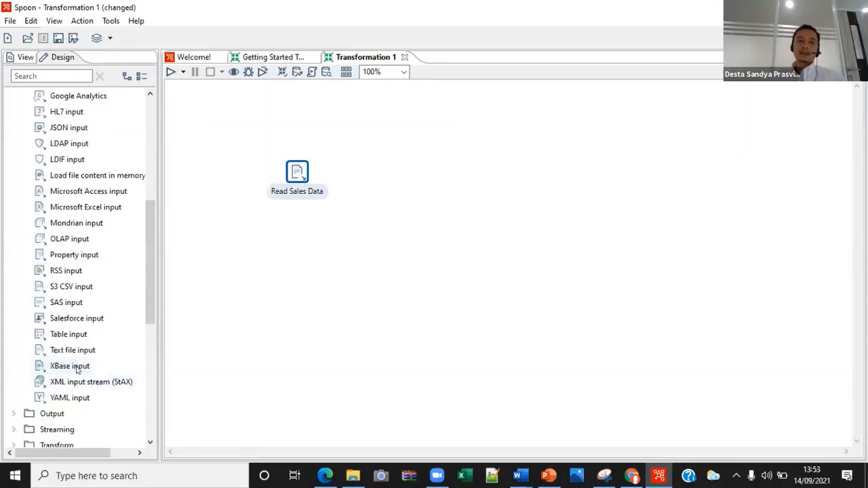
Try adding a Table input step linked after Read Sales Data, and delete it from the canvas
{"action": "double_click", "coordinate": [62, 334]}
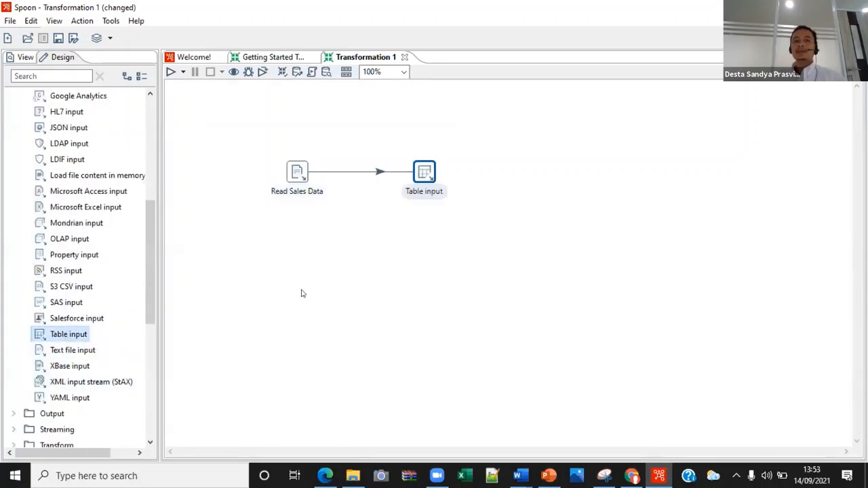
{"action": "left_click", "coordinate": [380, 175]}
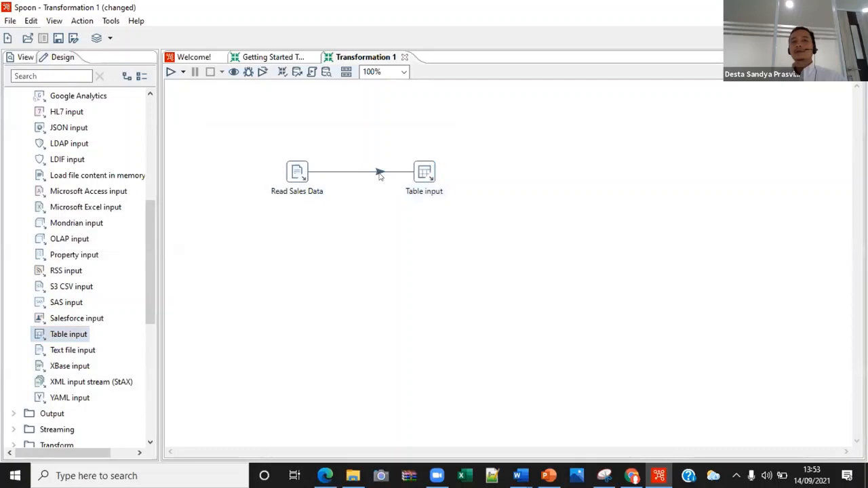
{"action": "left_click", "coordinate": [422, 172]}
{"action": "key", "text": "Delete"}
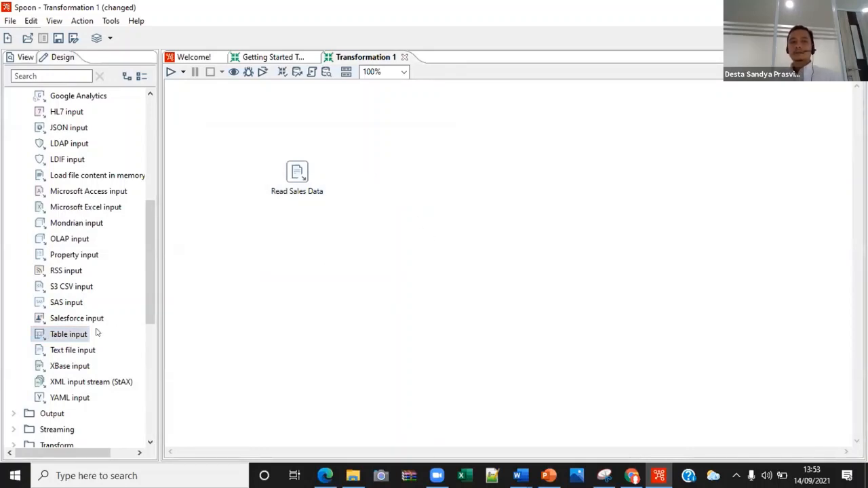
Place unconnected Table input, JSON input and OLAP input steps on the canvas below Read Sales Data
{"action": "left_click_drag", "start_coordinate": [72, 332], "coordinate": [300, 238]}
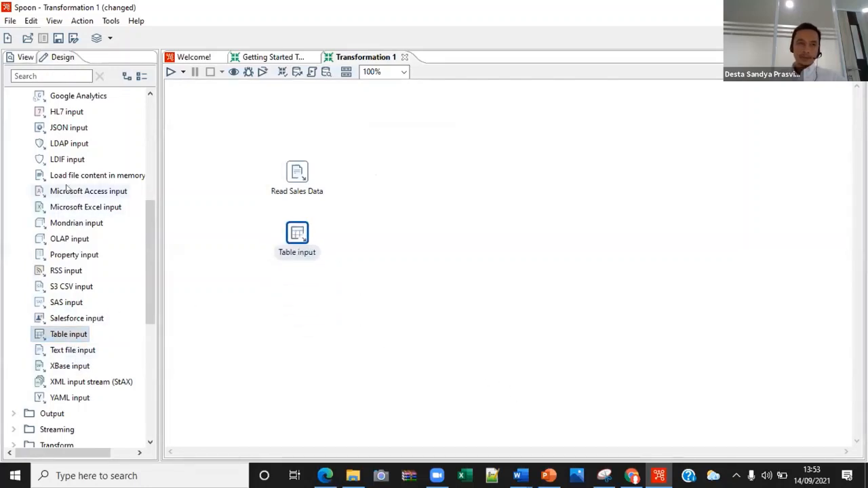
{"action": "left_click_drag", "start_coordinate": [68, 128], "coordinate": [298, 352]}
{"action": "scroll", "coordinate": [72, 217], "scroll_direction": "up", "scroll_amount": 2}
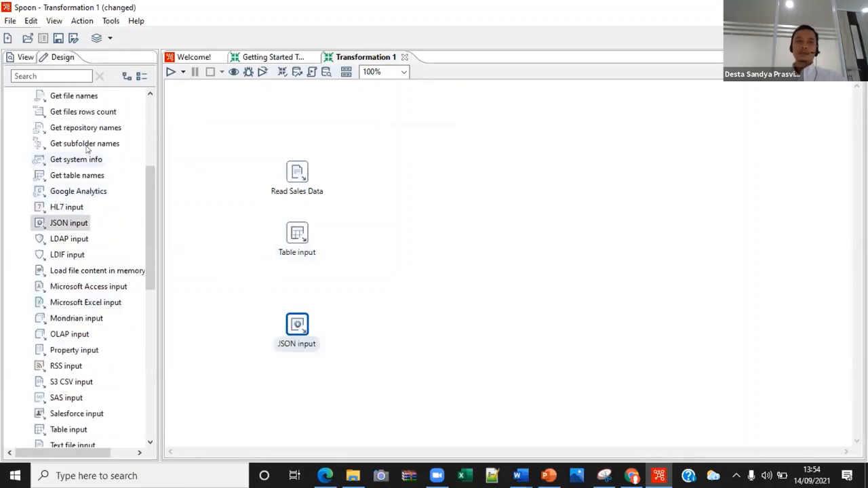
{"action": "left_click_drag", "start_coordinate": [67, 334], "coordinate": [307, 407]}
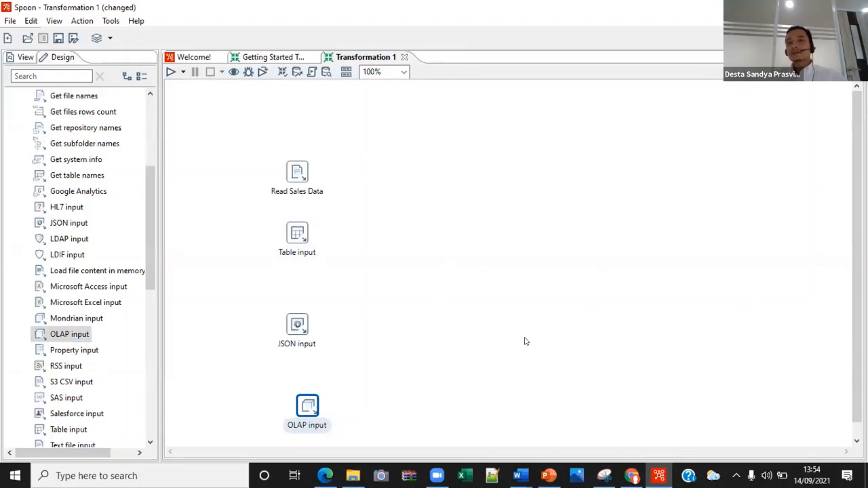
Delete the Table input, JSON input and OLAP input steps, keeping only Read Sales Data on the canvas
{"action": "left_click", "coordinate": [298, 232]}
{"action": "key", "text": "Delete"}
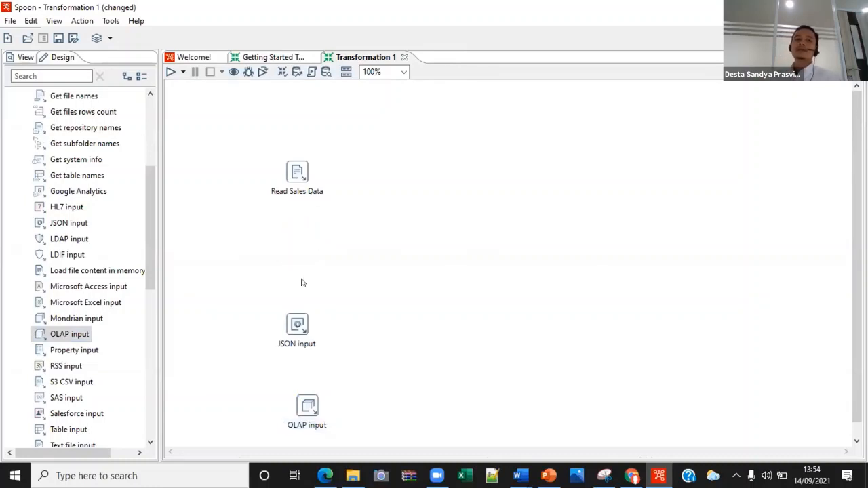
{"action": "left_click", "coordinate": [298, 325]}
{"action": "key", "text": "Delete"}
{"action": "left_click_drag", "start_coordinate": [319, 414], "coordinate": [319, 404]}
{"action": "key", "text": "Delete"}
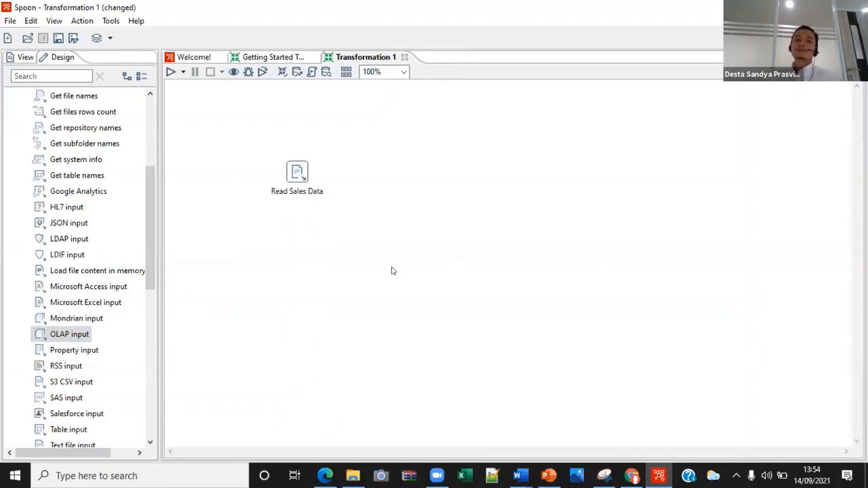
Reposition the Read Sales Data step lower on the canvas and widen the list of design steps
{"action": "left_click_drag", "start_coordinate": [300, 177], "coordinate": [271, 228]}
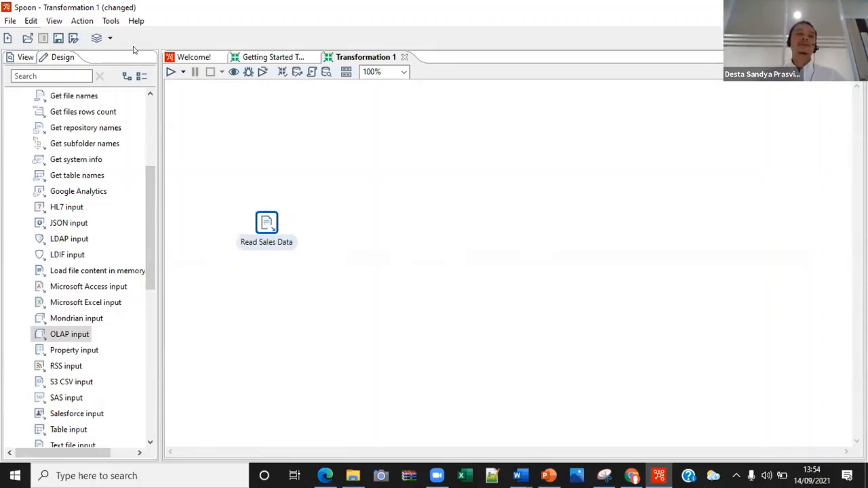
{"action": "left_click_drag", "start_coordinate": [148, 186], "coordinate": [153, 81]}
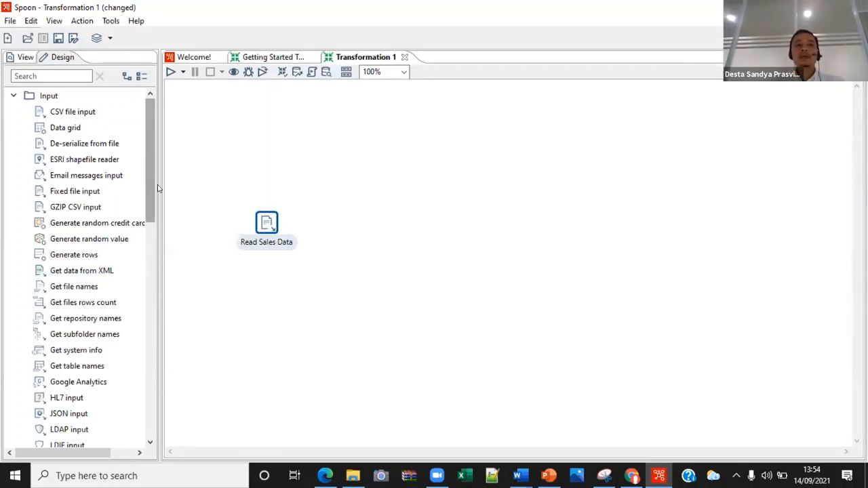
{"action": "left_click_drag", "start_coordinate": [157, 187], "coordinate": [187, 143]}
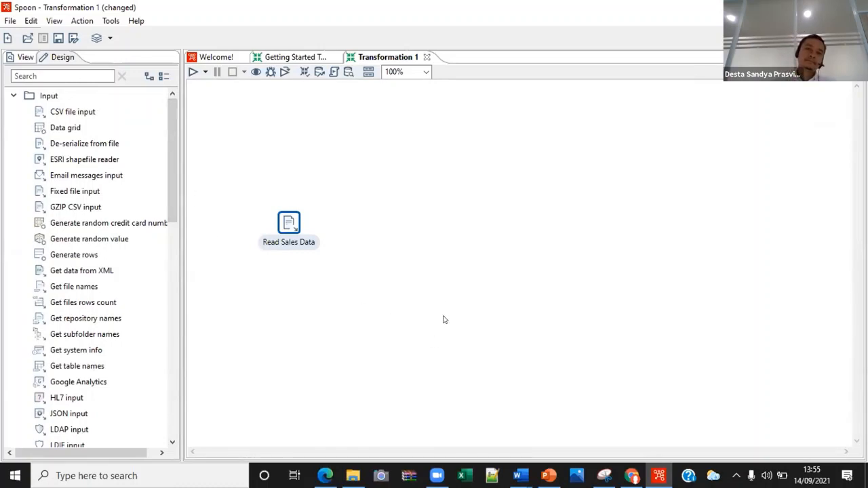
{"action": "mouse_move", "coordinate": [300, 222]}
{"action": "left_mouse_down"}
{"action": "mouse_move", "coordinate": [290, 163]}
{"action": "mouse_move", "coordinate": [301, 181]}
{"action": "mouse_move", "coordinate": [301, 224]}
{"action": "left_mouse_up"}
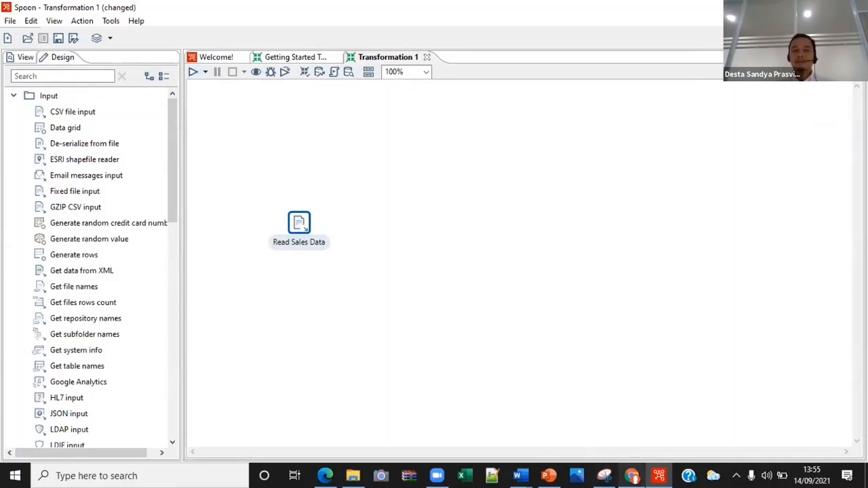
Switch to Chrome and look through the Pentaho tutorial's sections on viewing the sample file and editing and saving the transformation
{"action": "left_click", "coordinate": [632, 475]}
{"action": "scroll", "coordinate": [126, 244], "scroll_direction": "down", "scroll_amount": 5}
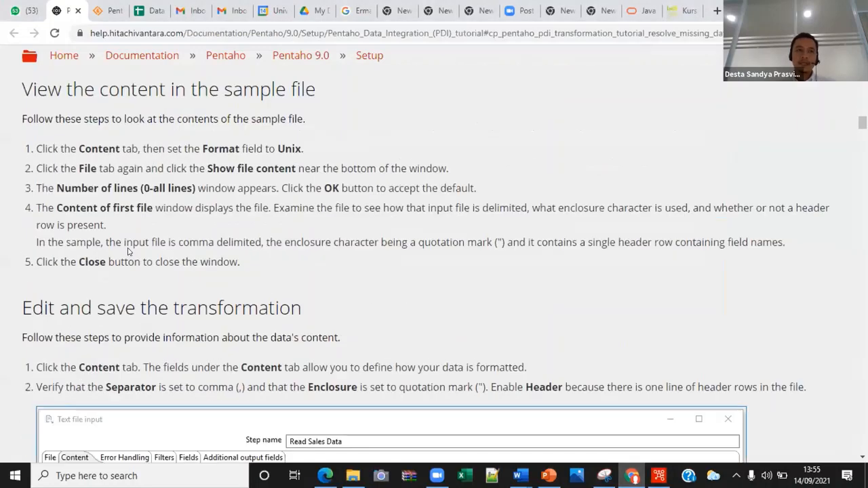
{"action": "scroll", "coordinate": [127, 254], "scroll_direction": "down", "scroll_amount": 1}
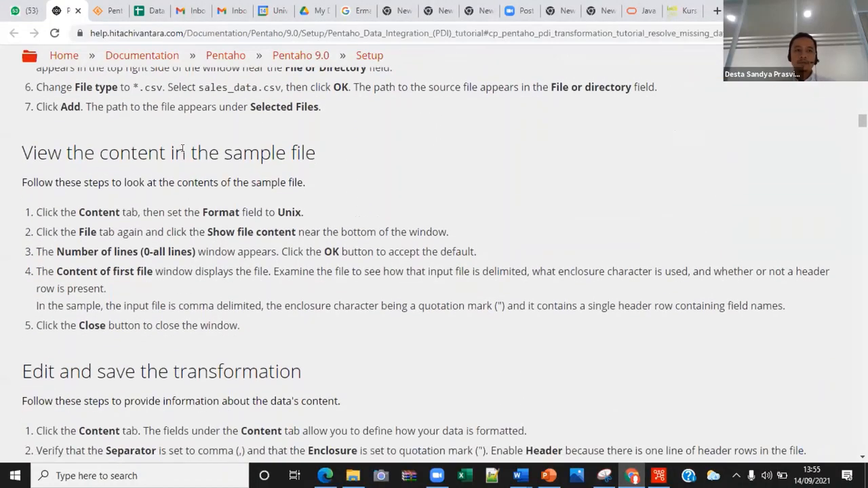
{"action": "scroll", "coordinate": [183, 145], "scroll_direction": "down", "scroll_amount": 4}
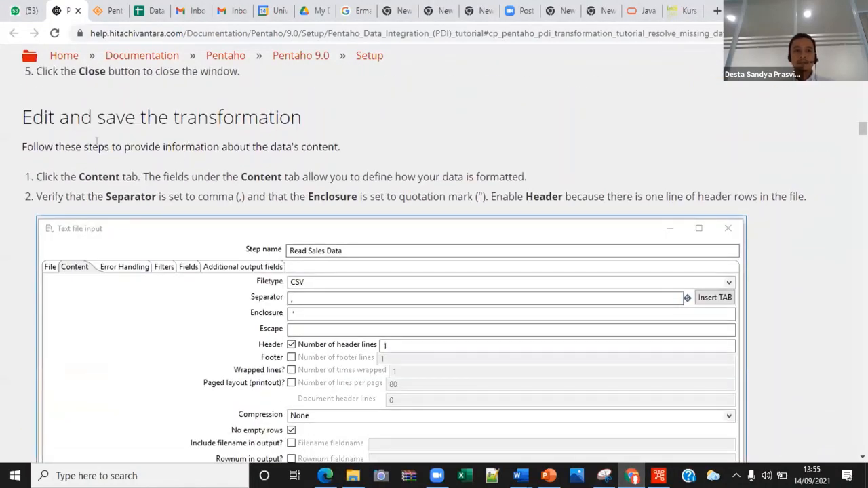
{"action": "scroll", "coordinate": [125, 119], "scroll_direction": "down", "scroll_amount": 10}
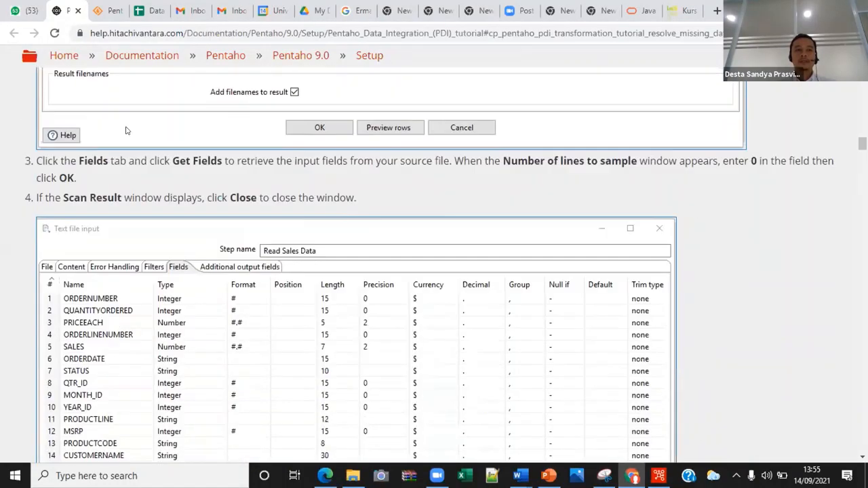
{"action": "scroll", "coordinate": [147, 209], "scroll_direction": "down", "scroll_amount": 10}
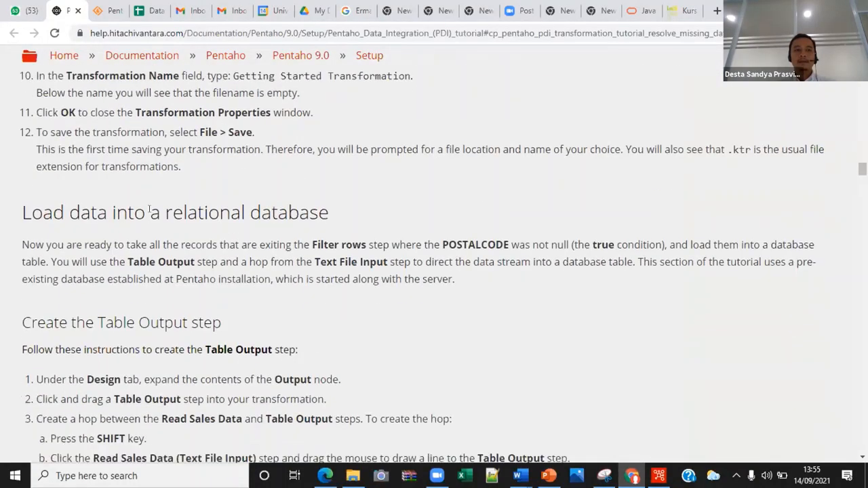
Read the tutorial's sections on loading data into a relational database and filtering for missing codes, and return to Spoon
{"action": "scroll", "coordinate": [49, 191], "scroll_direction": "up", "scroll_amount": 3}
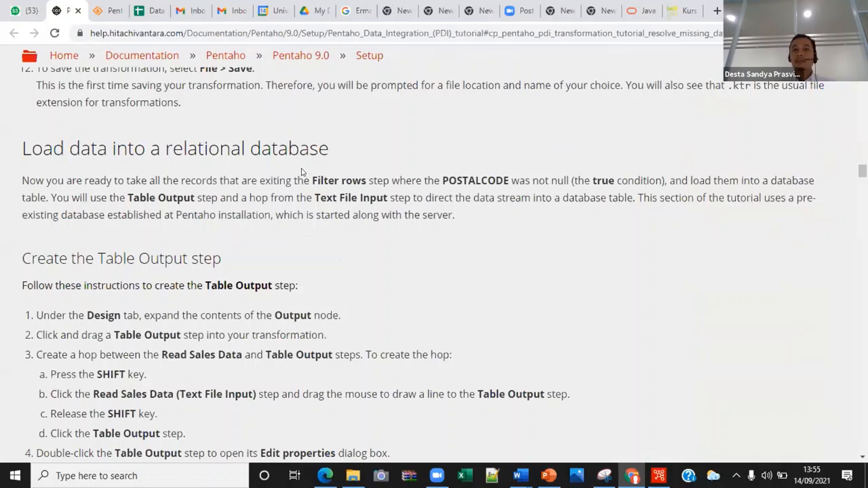
{"action": "scroll", "coordinate": [269, 304], "scroll_direction": "down", "scroll_amount": 5}
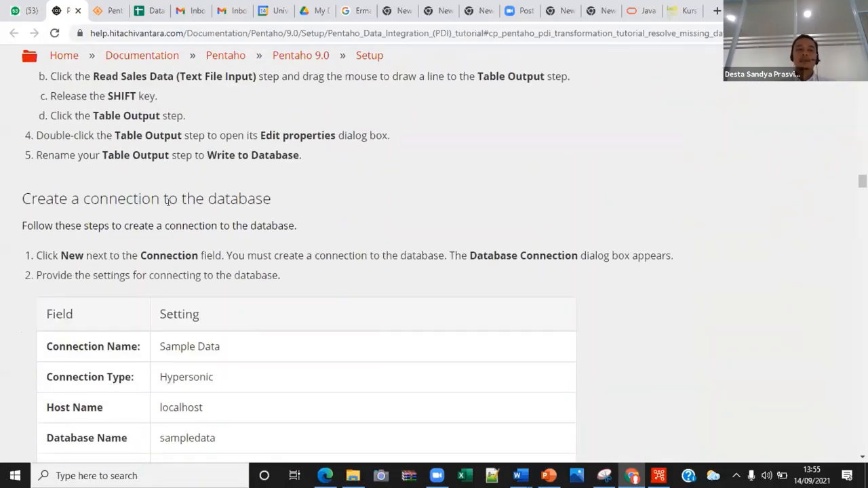
{"action": "scroll", "coordinate": [165, 204], "scroll_direction": "up", "scroll_amount": 4}
{"action": "scroll", "coordinate": [162, 203], "scroll_direction": "down", "scroll_amount": 6}
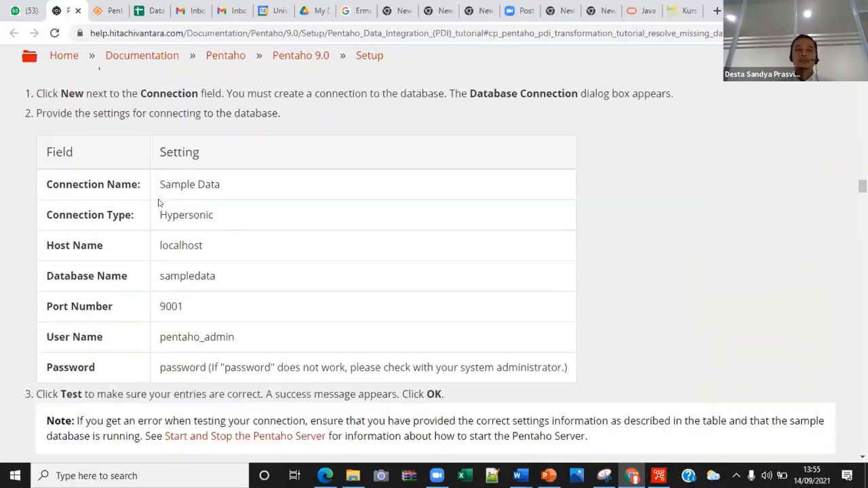
{"action": "scroll", "coordinate": [160, 204], "scroll_direction": "down", "scroll_amount": 15}
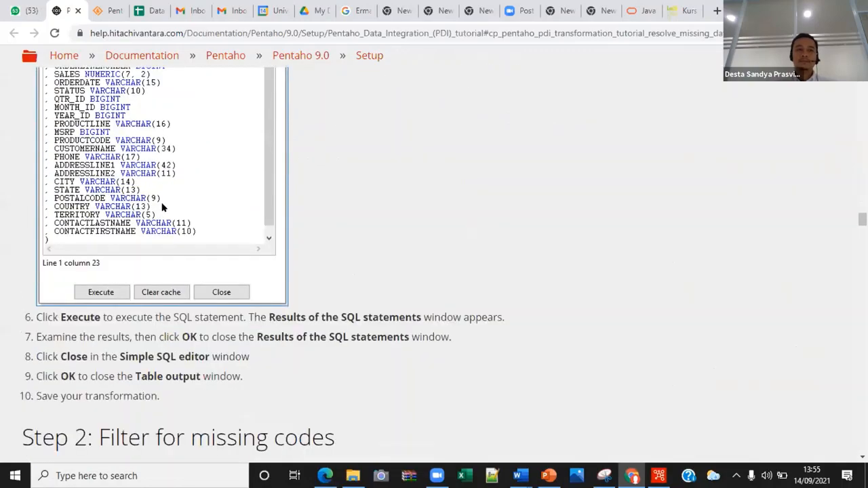
{"action": "scroll", "coordinate": [162, 206], "scroll_direction": "down", "scroll_amount": 5}
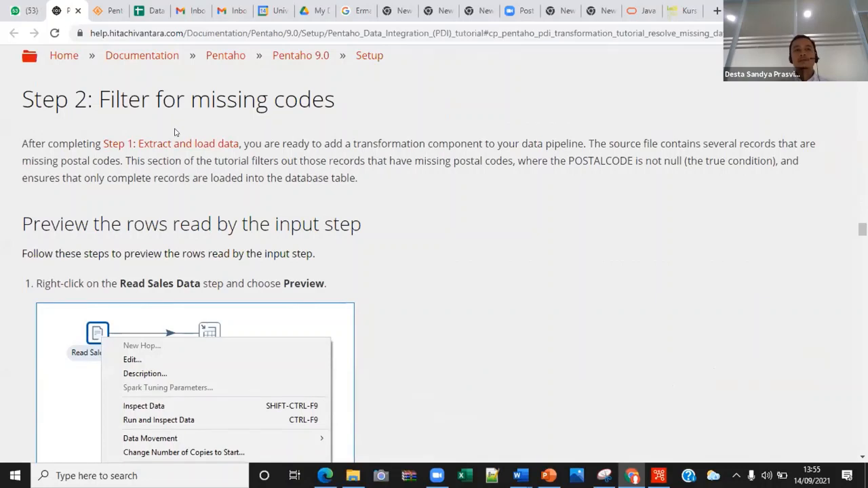
{"action": "scroll", "coordinate": [196, 242], "scroll_direction": "down", "scroll_amount": 1}
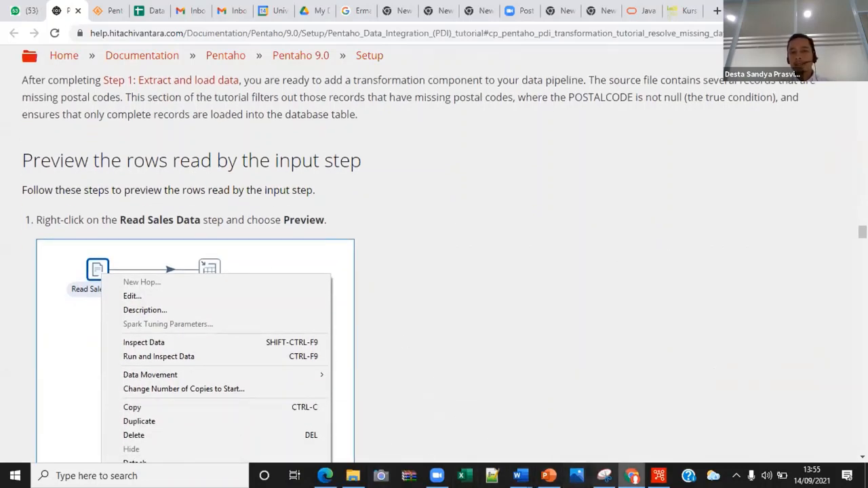
{"action": "left_click", "coordinate": [658, 476]}
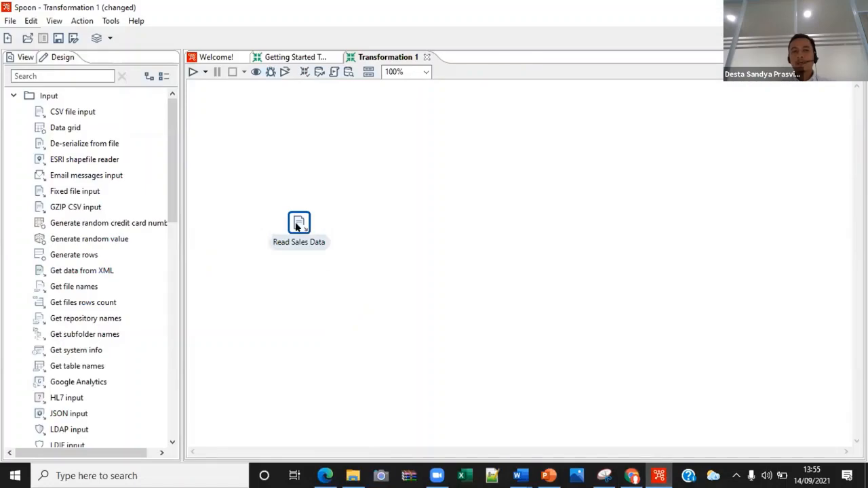
Check the file settings of the Read Sales Data step, close them unchanged, and move the step higher on the canvas
{"action": "double_click", "coordinate": [298, 224]}
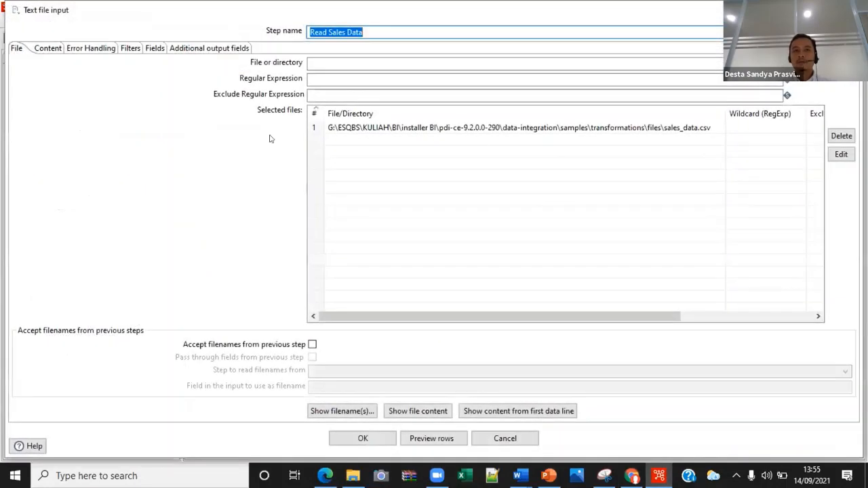
{"action": "left_click_drag", "start_coordinate": [515, 9], "coordinate": [238, 170]}
{"action": "left_click", "coordinate": [436, 170]}
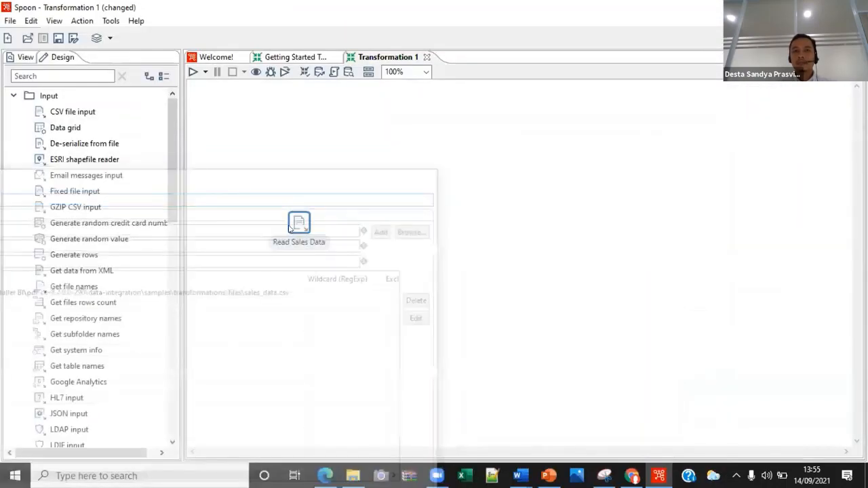
{"action": "left_click_drag", "start_coordinate": [307, 228], "coordinate": [317, 157]}
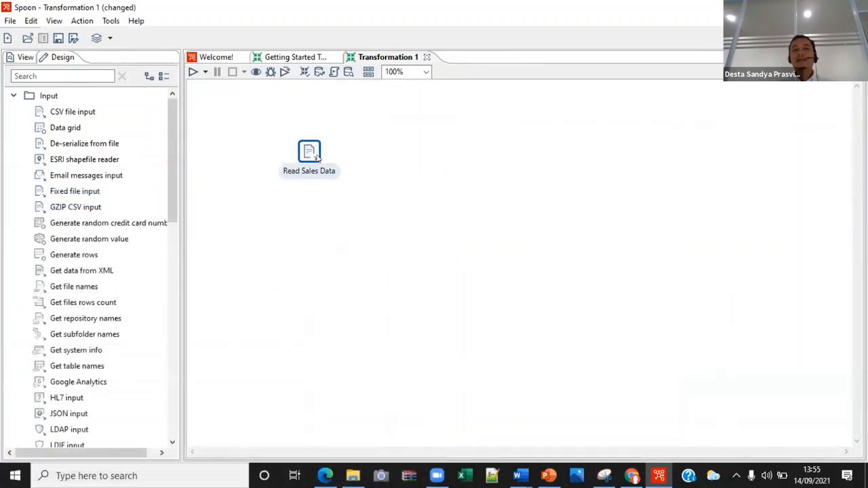
Preview the first 1000 rows of the Read Sales Data step with a quick launch
{"action": "mouse_move", "coordinate": [309, 151]}
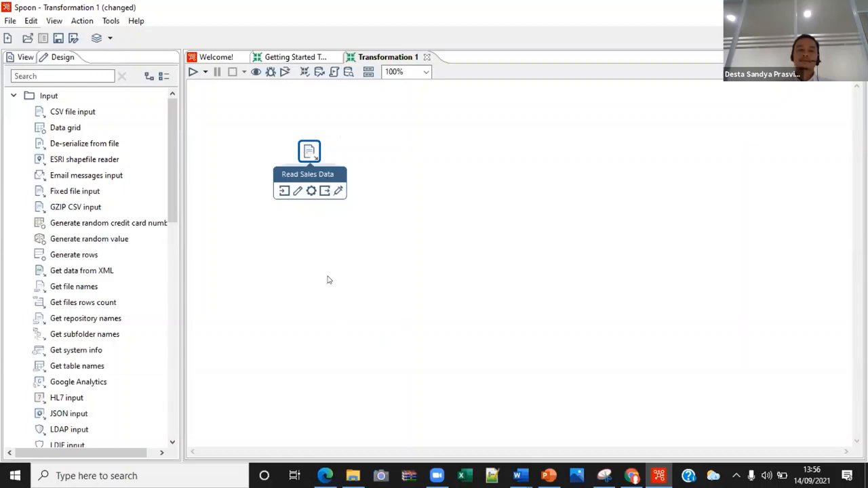
{"action": "right_click", "coordinate": [308, 150]}
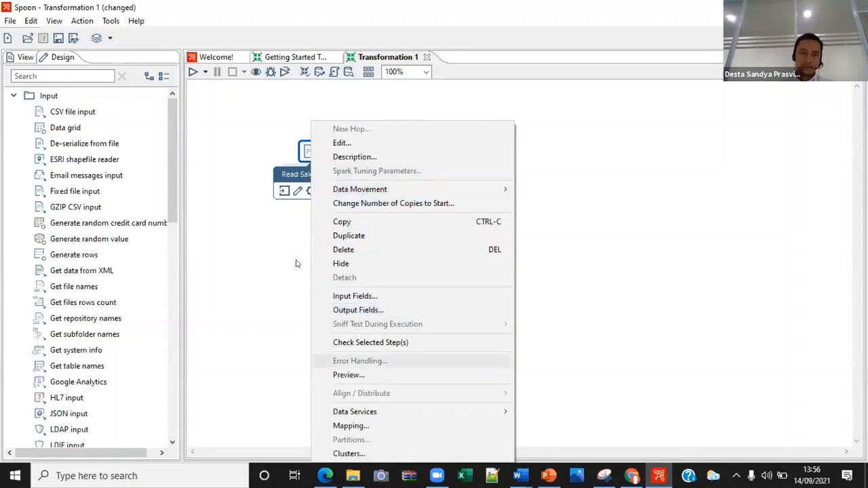
{"action": "left_click", "coordinate": [275, 248]}
{"action": "right_click", "coordinate": [309, 151]}
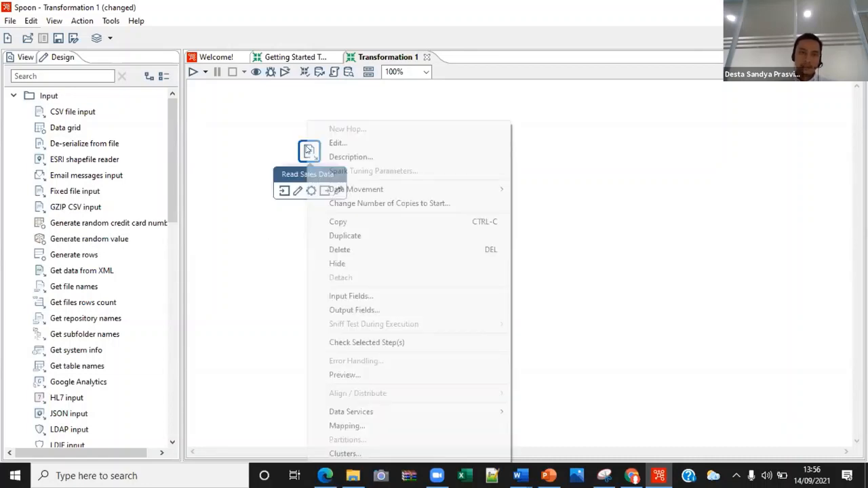
{"action": "left_click", "coordinate": [372, 375]}
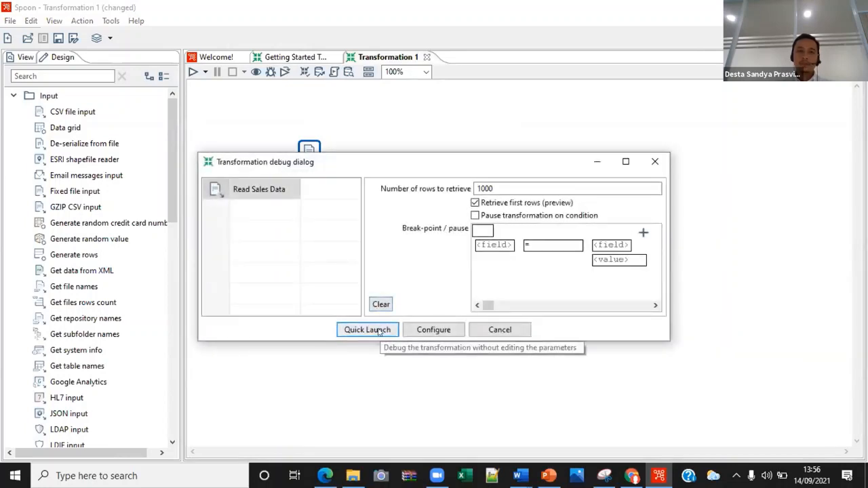
{"action": "left_click", "coordinate": [380, 330]}
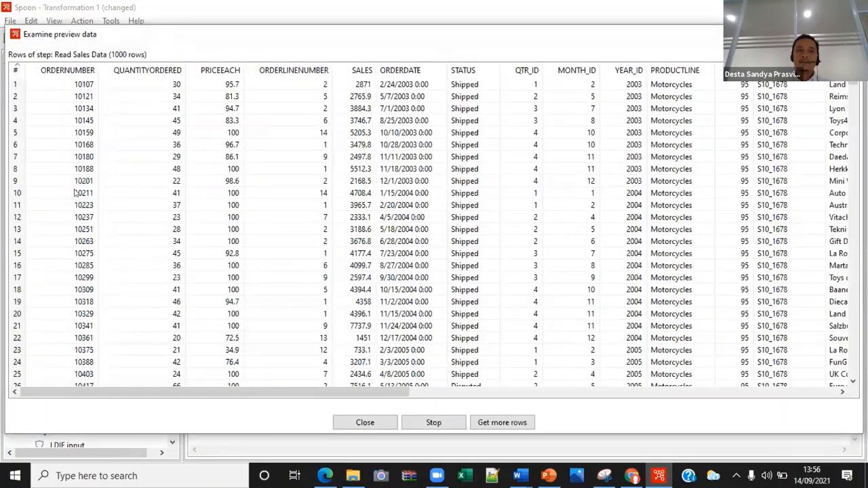
Reposition the preview window and look through its columns from ORDERNUMBER to CONTACTFIRSTNAME and further rows
{"action": "left_click_drag", "start_coordinate": [131, 35], "coordinate": [197, 131]}
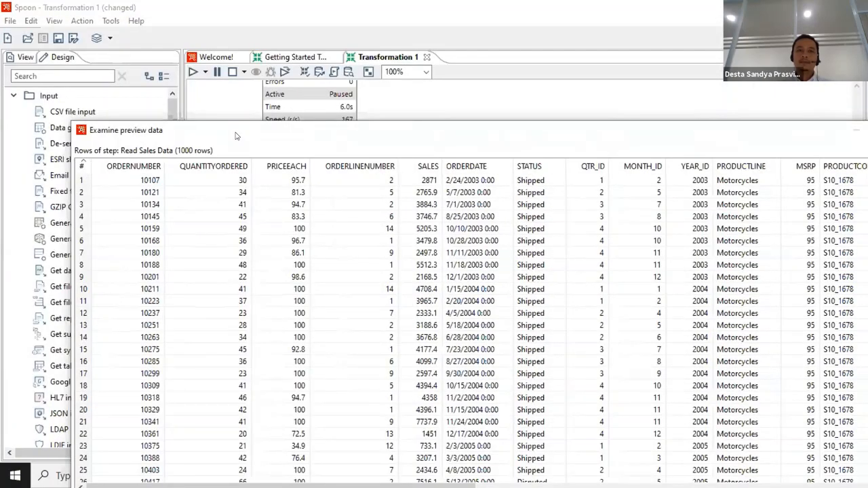
{"action": "left_click_drag", "start_coordinate": [814, 131], "coordinate": [654, 84]}
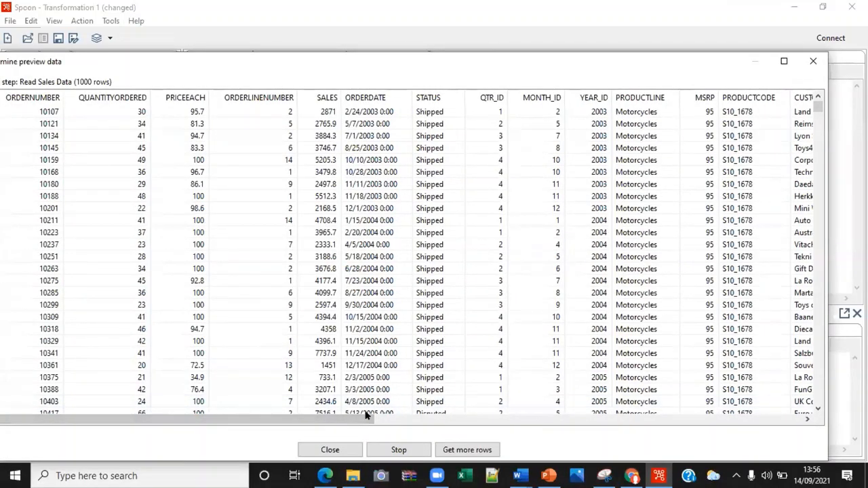
{"action": "mouse_move", "coordinate": [367, 417]}
{"action": "left_mouse_down"}
{"action": "mouse_move", "coordinate": [387, 417]}
{"action": "mouse_move", "coordinate": [353, 416]}
{"action": "left_mouse_up"}
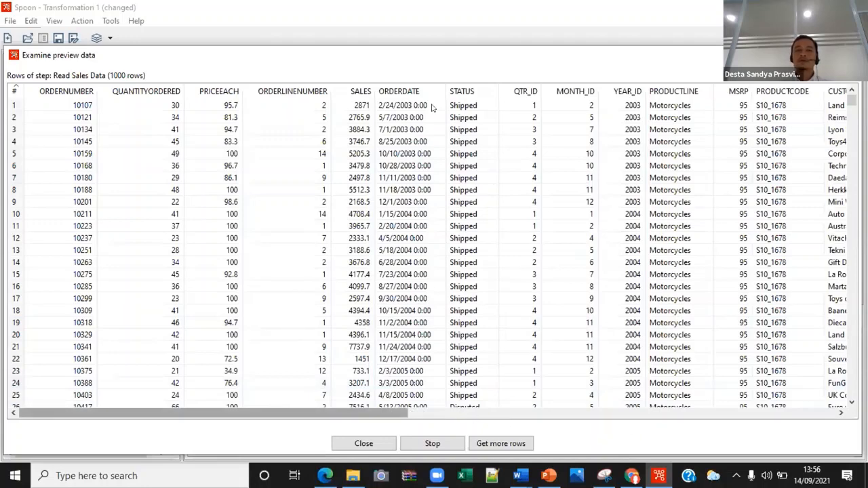
{"action": "left_click_drag", "start_coordinate": [213, 413], "coordinate": [641, 413]}
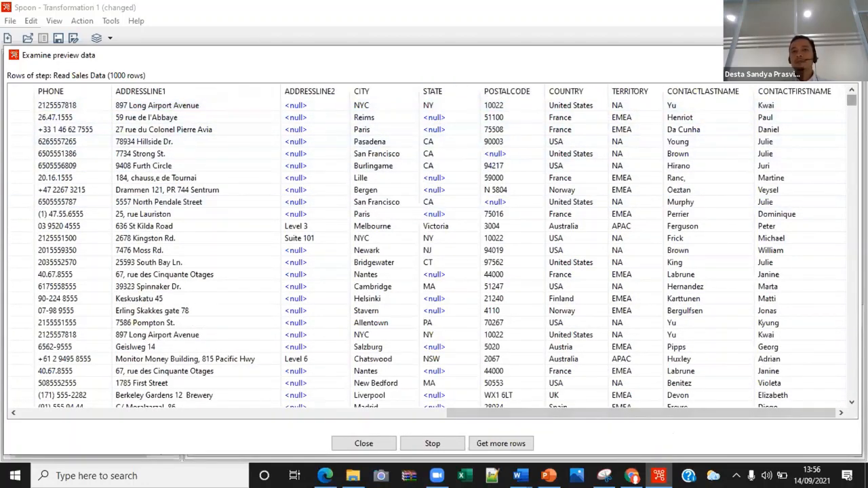
{"action": "scroll", "coordinate": [434, 251], "scroll_direction": "down", "scroll_amount": 3}
{"action": "scroll", "coordinate": [434, 251], "scroll_direction": "down", "scroll_amount": 5}
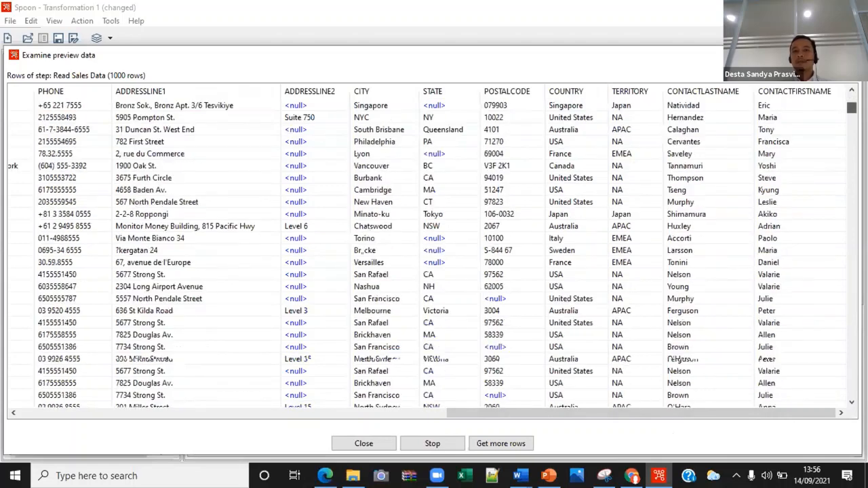
Sort the preview by POSTALCODE, examine the records with missing postal codes, and close the preview
{"action": "left_click", "coordinate": [523, 91]}
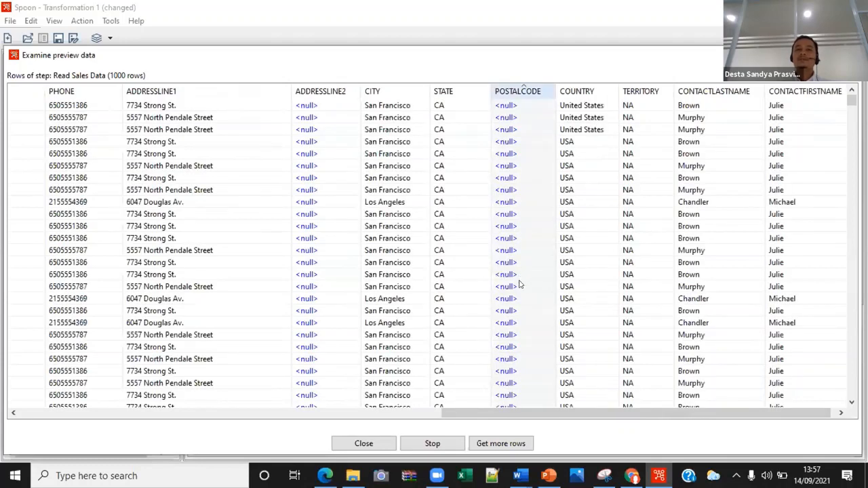
{"action": "scroll", "coordinate": [522, 289], "scroll_direction": "down", "scroll_amount": 10}
{"action": "scroll", "coordinate": [523, 285], "scroll_direction": "up", "scroll_amount": 10}
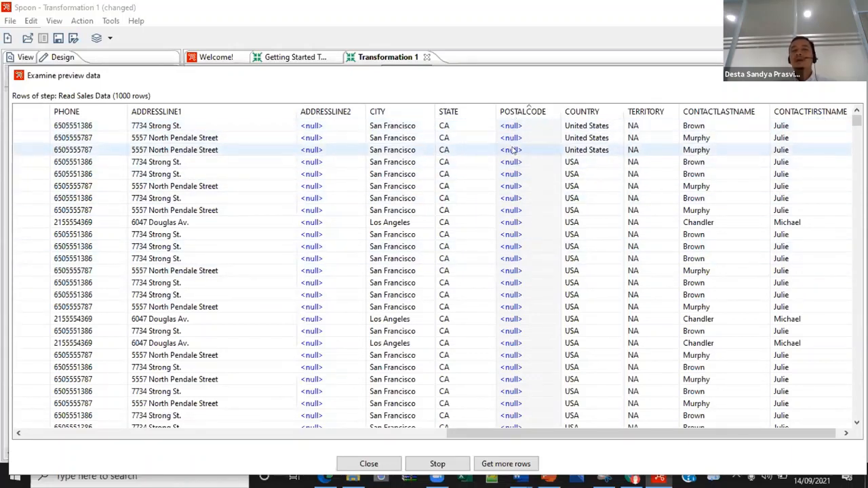
{"action": "scroll", "coordinate": [525, 155], "scroll_direction": "down", "scroll_amount": 3}
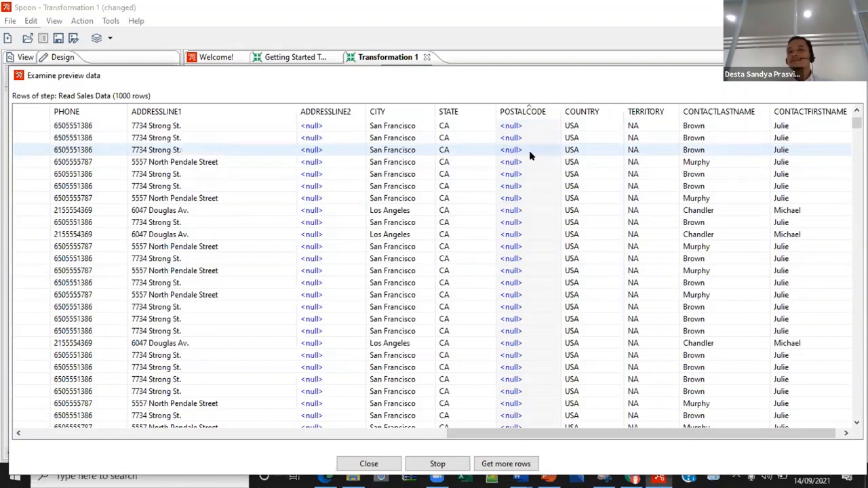
{"action": "scroll", "coordinate": [530, 156], "scroll_direction": "down", "scroll_amount": 2}
{"action": "scroll", "coordinate": [530, 156], "scroll_direction": "up", "scroll_amount": 5}
{"action": "scroll", "coordinate": [531, 156], "scroll_direction": "down", "scroll_amount": 1}
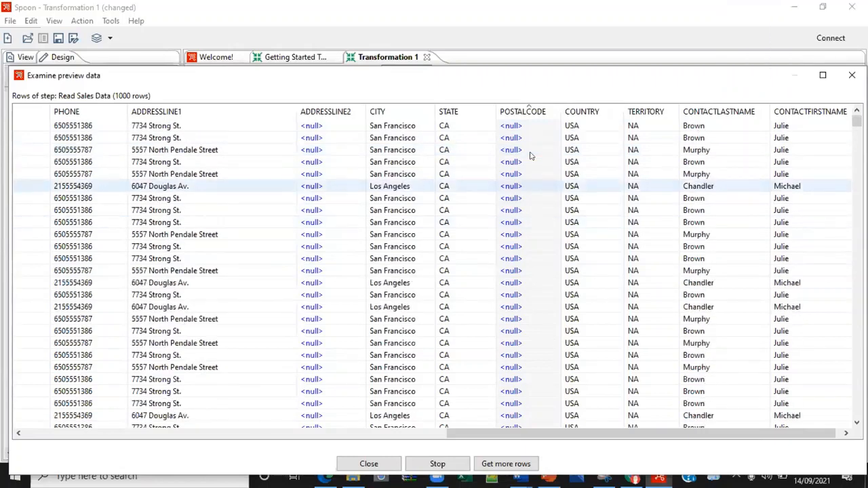
{"action": "scroll", "coordinate": [530, 156], "scroll_direction": "up", "scroll_amount": 1}
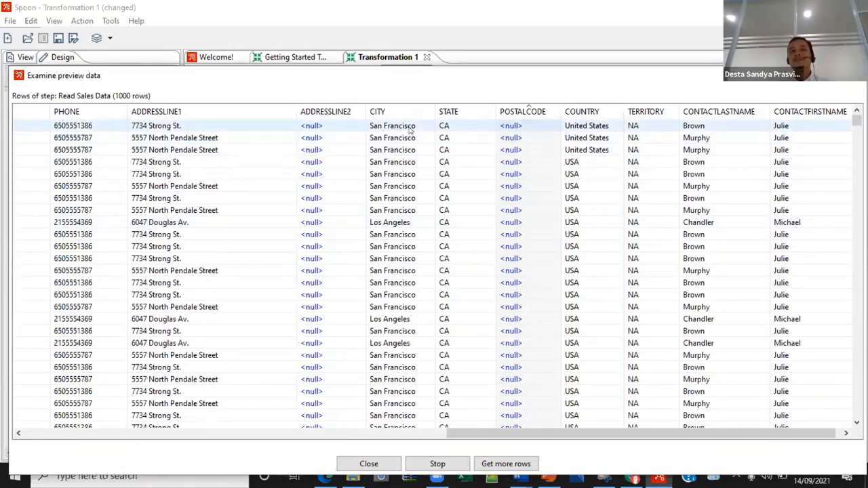
{"action": "scroll", "coordinate": [423, 194], "scroll_direction": "down", "scroll_amount": 4}
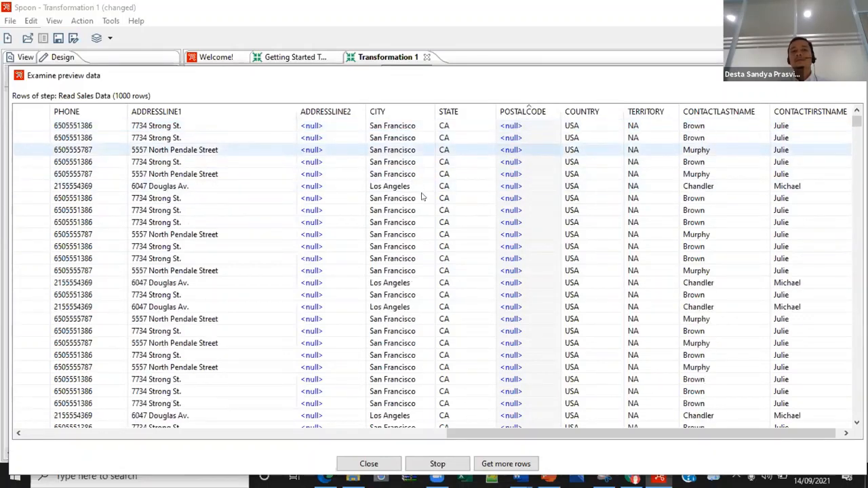
{"action": "scroll", "coordinate": [428, 197], "scroll_direction": "down", "scroll_amount": 2}
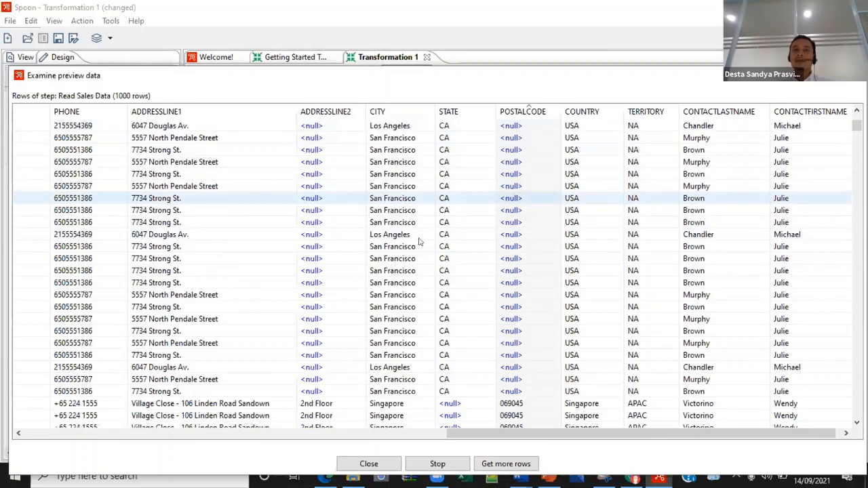
{"action": "scroll", "coordinate": [420, 242], "scroll_direction": "up", "scroll_amount": 2}
{"action": "left_click", "coordinate": [851, 75]}
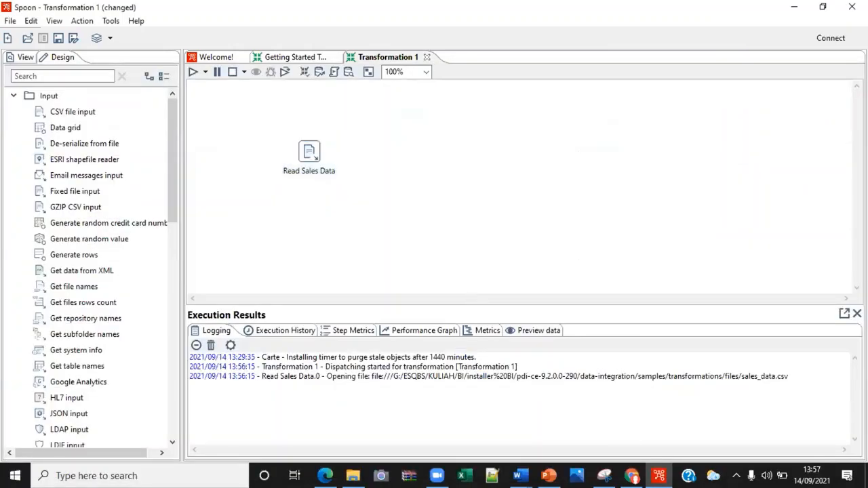
Switch to Chrome to reread the tutorial's instructions on previewing the rows read by the input step, and return to Spoon
{"action": "left_click", "coordinate": [631, 477]}
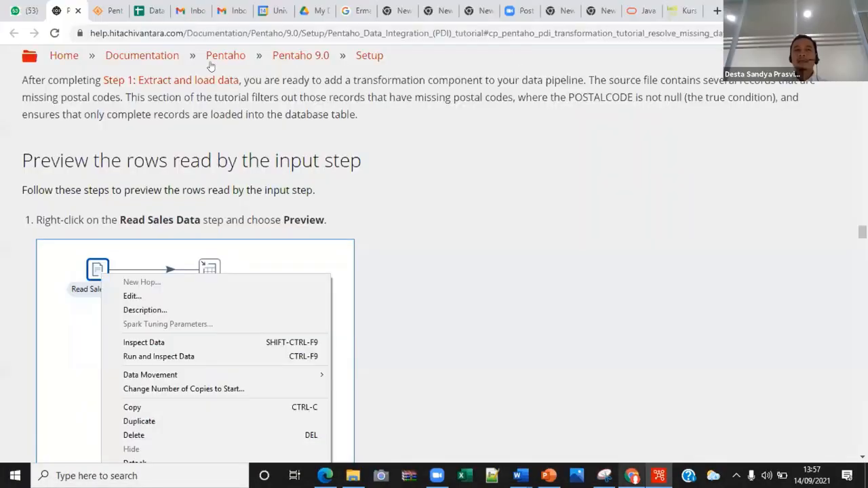
{"action": "left_click_drag", "start_coordinate": [732, 167], "coordinate": [647, 283]}
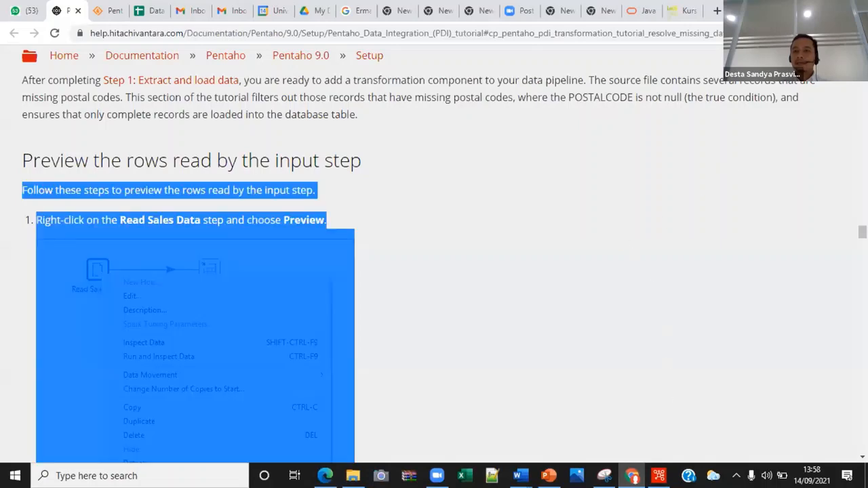
{"action": "left_click", "coordinate": [598, 322]}
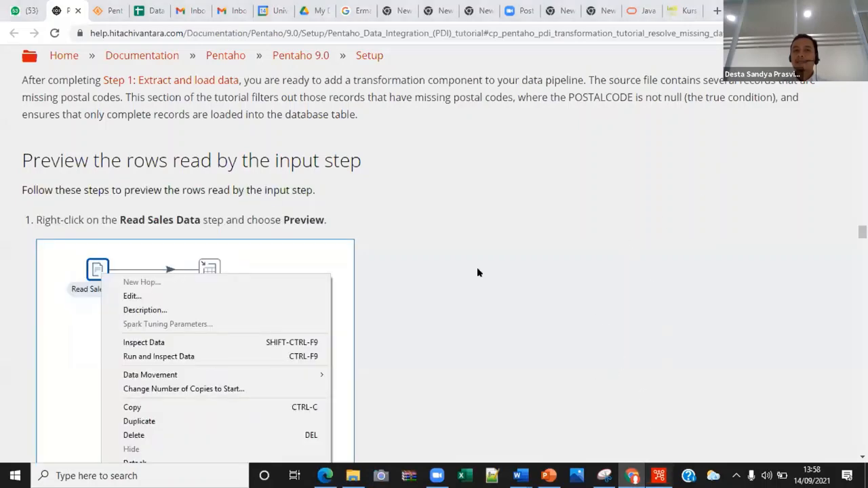
{"action": "key", "text": "alt+Tab"}
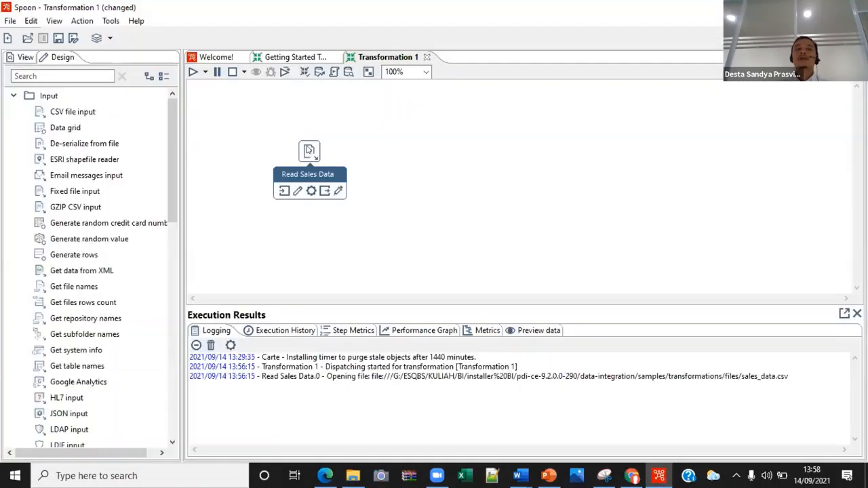
Try to preview the Read Sales Data rows again while the earlier preview run is still paused
{"action": "double_click", "coordinate": [309, 150]}
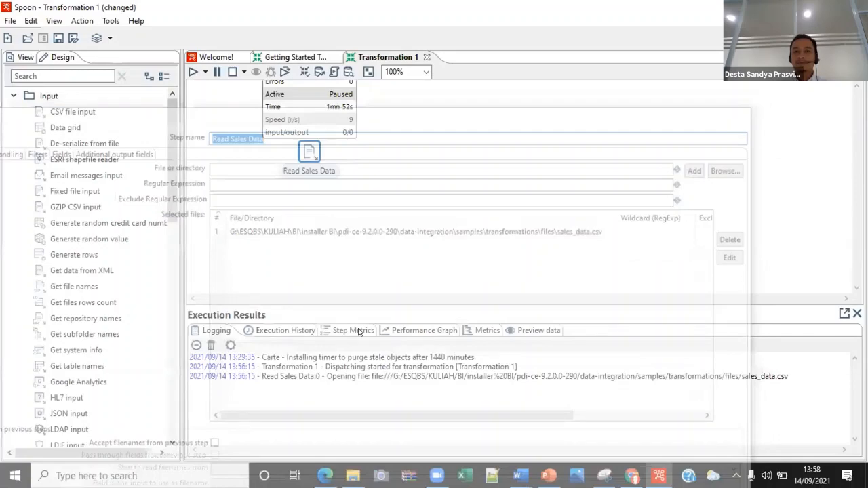
{"action": "right_click", "coordinate": [312, 151]}
{"action": "left_click", "coordinate": [387, 375]}
{"action": "left_click", "coordinate": [384, 331]}
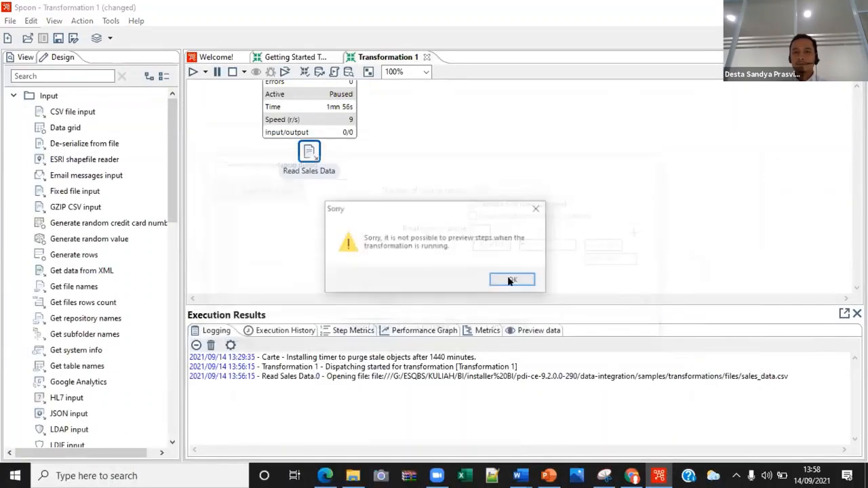
{"action": "left_click", "coordinate": [513, 280]}
{"action": "right_click", "coordinate": [312, 152]}
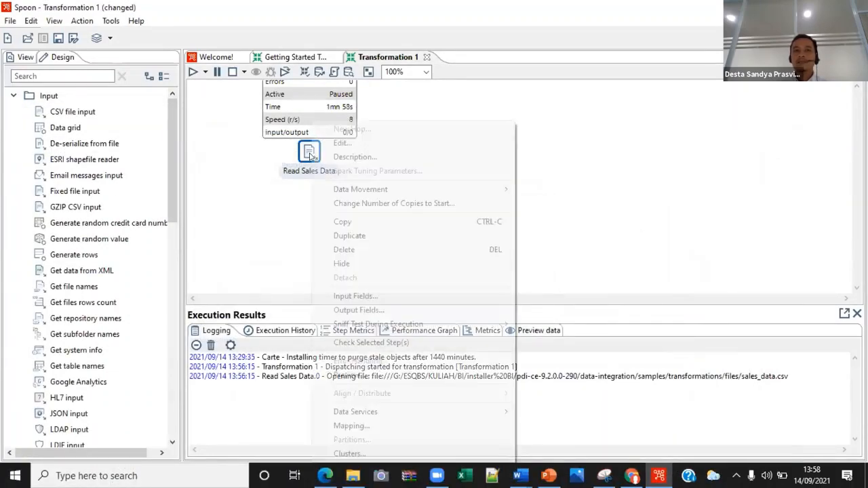
{"action": "left_click", "coordinate": [371, 377]}
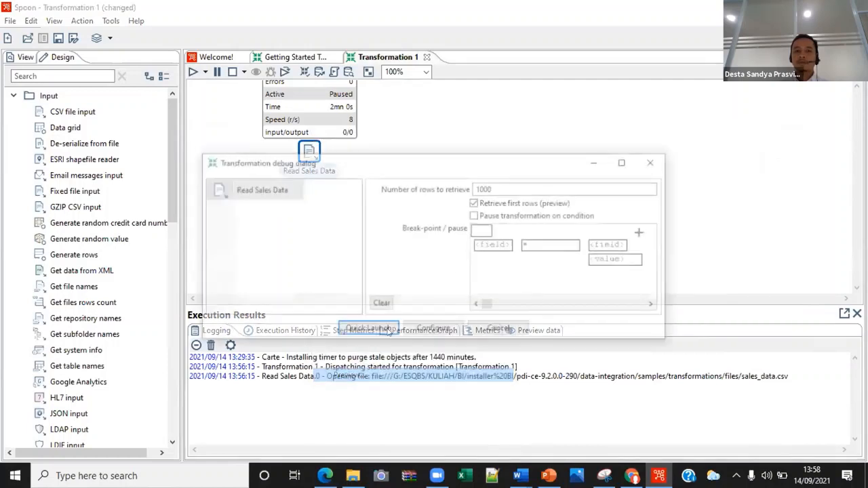
{"action": "left_click", "coordinate": [367, 330]}
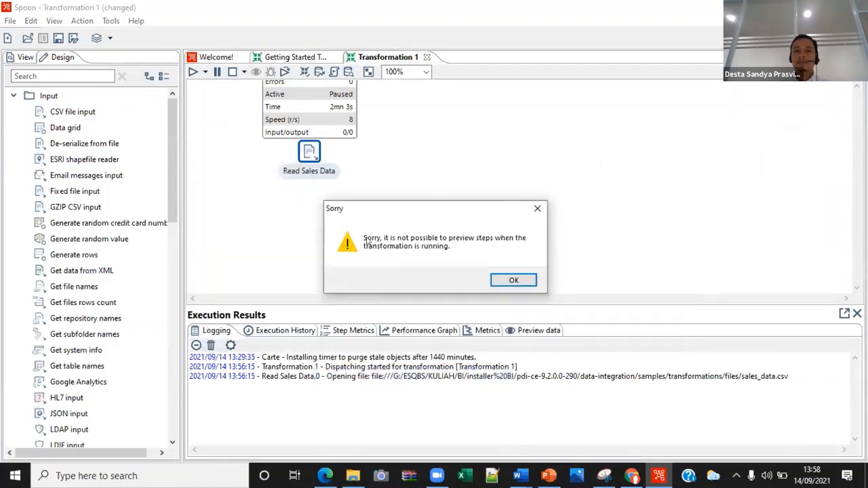
{"action": "left_click", "coordinate": [514, 280]}
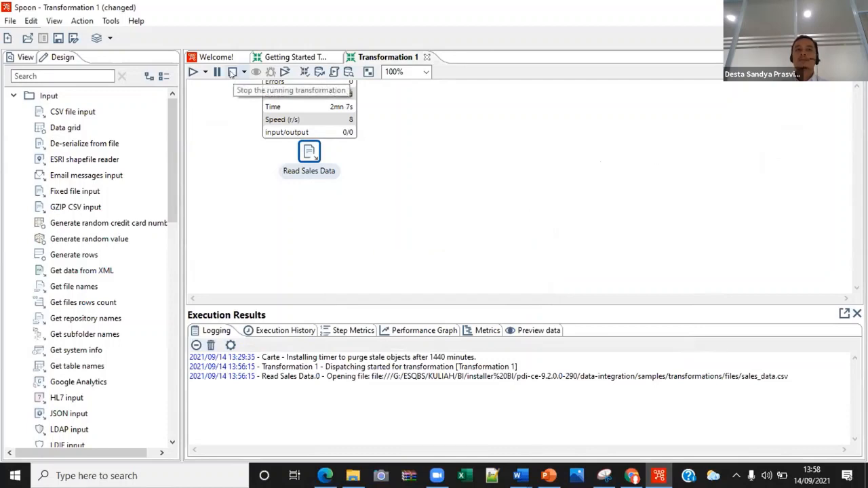
Stop the running transformation and preview the Read Sales Data rows again with a quick launch
{"action": "left_click", "coordinate": [232, 73]}
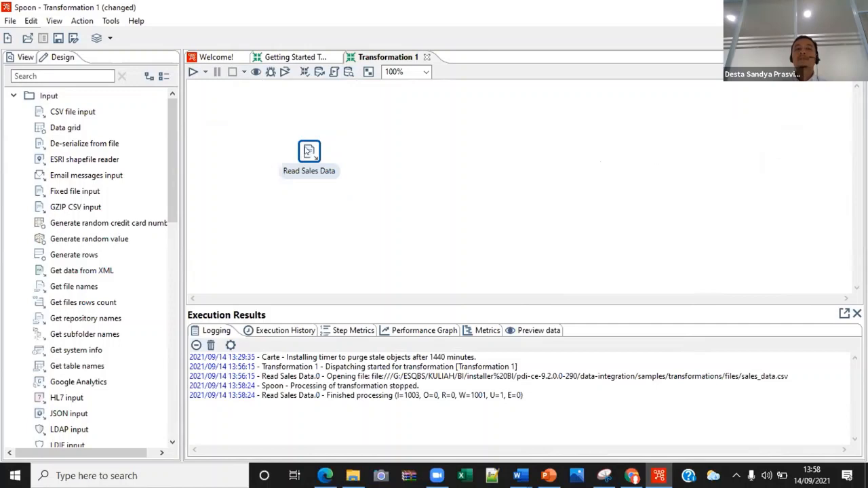
{"action": "right_click", "coordinate": [306, 150]}
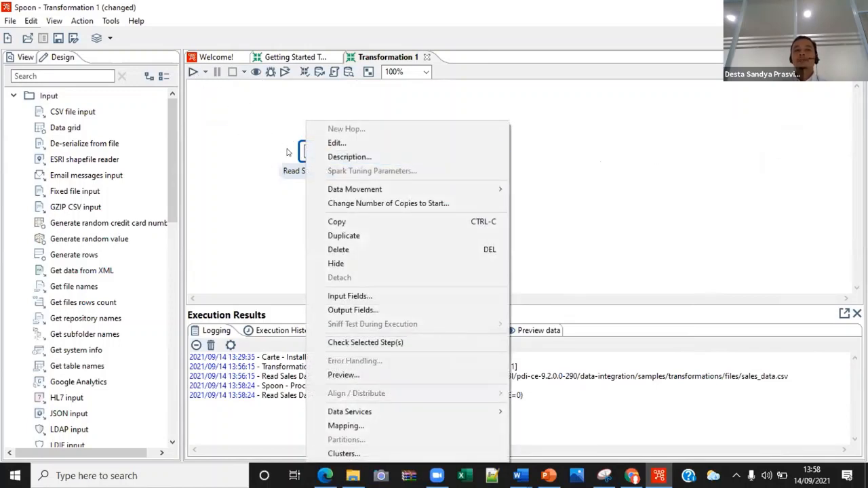
{"action": "left_click", "coordinate": [367, 375]}
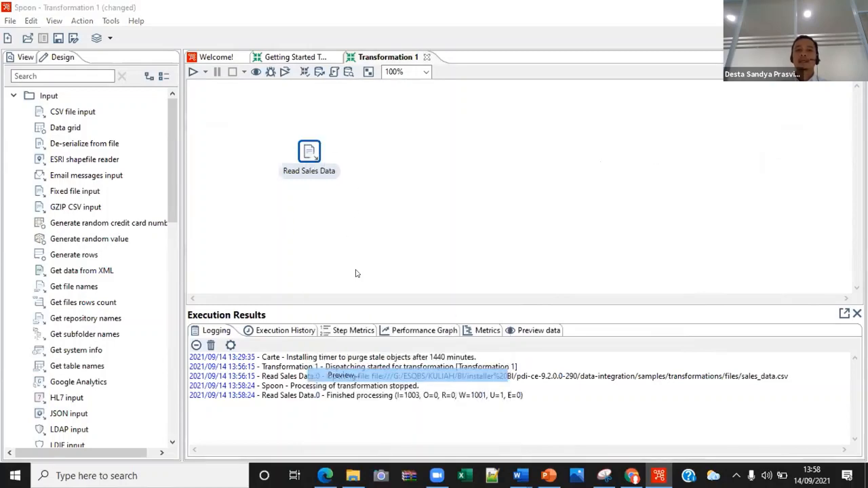
{"action": "left_click", "coordinate": [369, 327]}
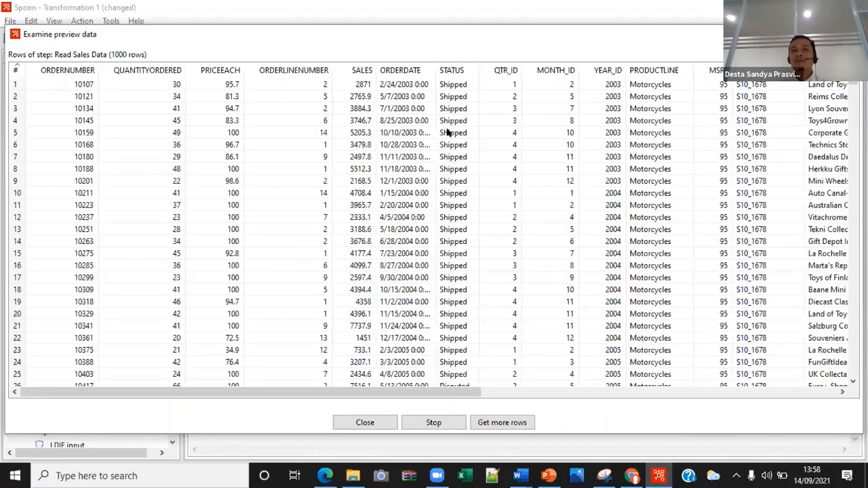
Examine the POSTALCODE column of the Read Sales Data preview for missing values, and close the preview
{"action": "scroll", "coordinate": [441, 109], "scroll_direction": "right", "scroll_amount": 5}
{"action": "left_click_drag", "start_coordinate": [421, 440], "coordinate": [459, 388]}
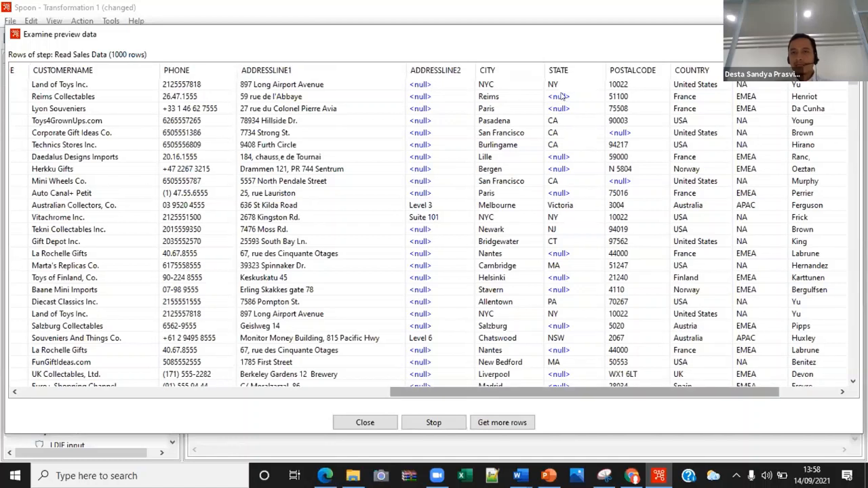
{"action": "left_click", "coordinate": [524, 134]}
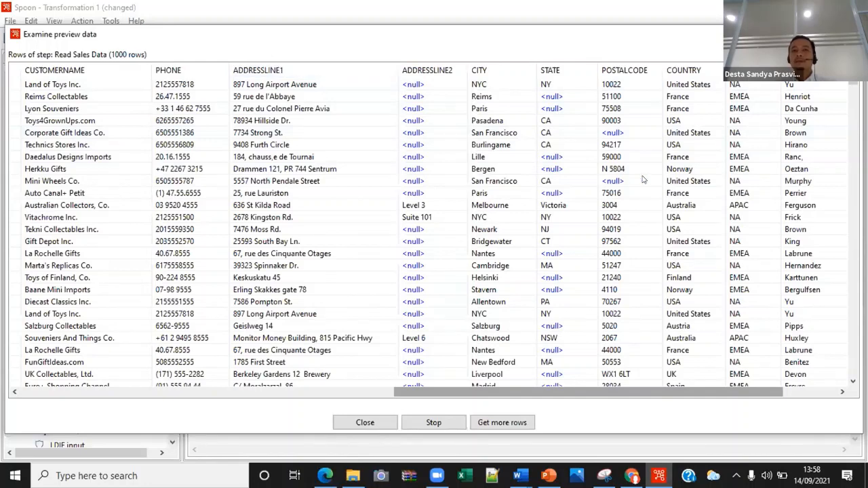
{"action": "left_click_drag", "start_coordinate": [540, 40], "coordinate": [382, 164]}
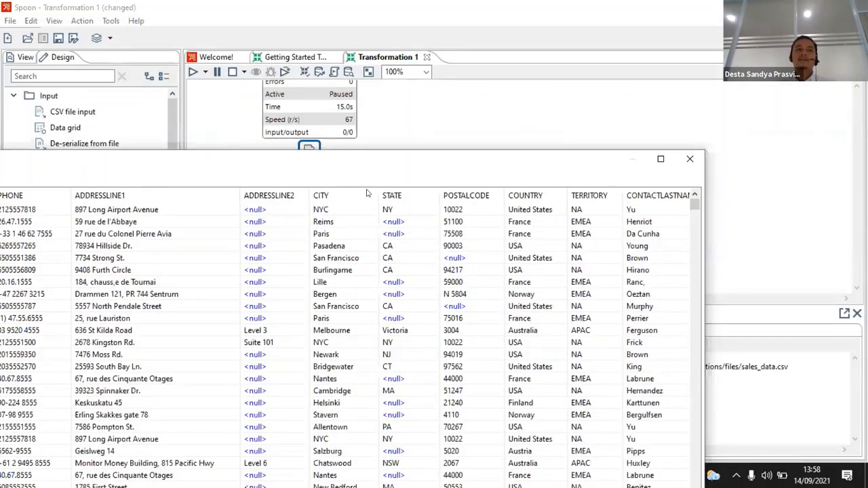
{"action": "key", "text": "Escape"}
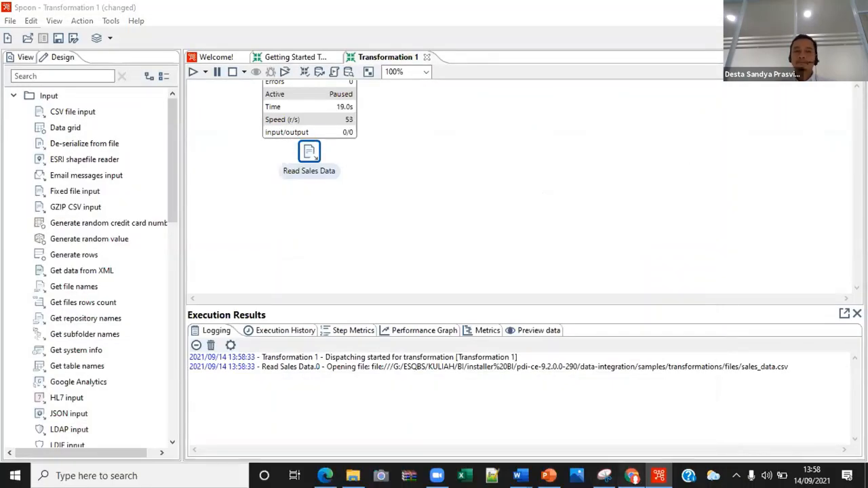
Switch to Chrome to read the tutorial's sections on previewing rows and separating records with missing postal codes, and return to Spoon
{"action": "key", "text": "alt+Tab"}
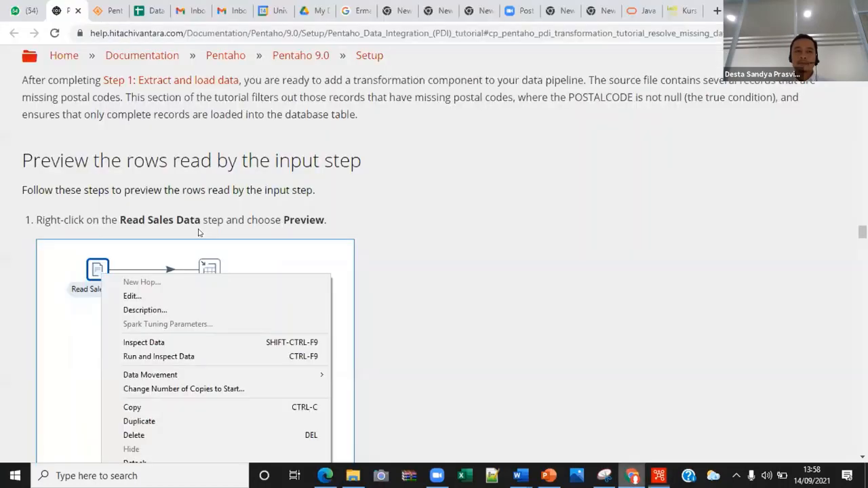
{"action": "scroll", "coordinate": [199, 233], "scroll_direction": "down", "scroll_amount": 3}
{"action": "scroll", "coordinate": [204, 233], "scroll_direction": "up", "scroll_amount": 4}
{"action": "scroll", "coordinate": [208, 231], "scroll_direction": "down", "scroll_amount": 5}
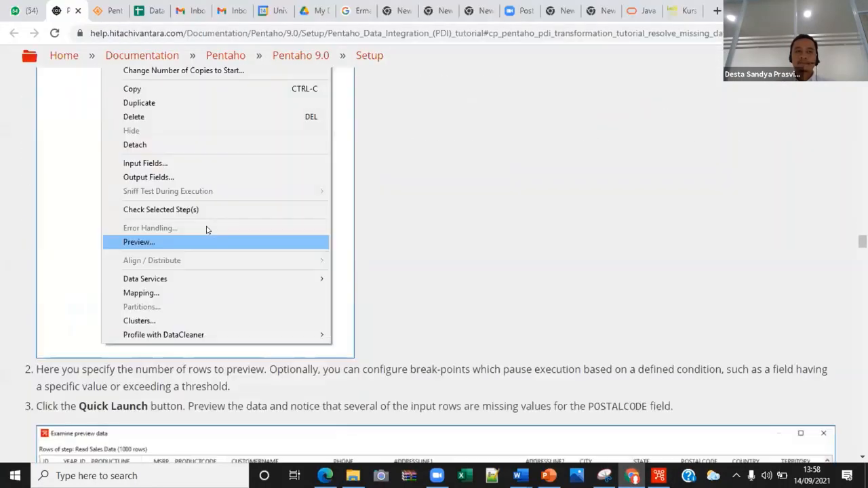
{"action": "scroll", "coordinate": [209, 229], "scroll_direction": "up", "scroll_amount": 5}
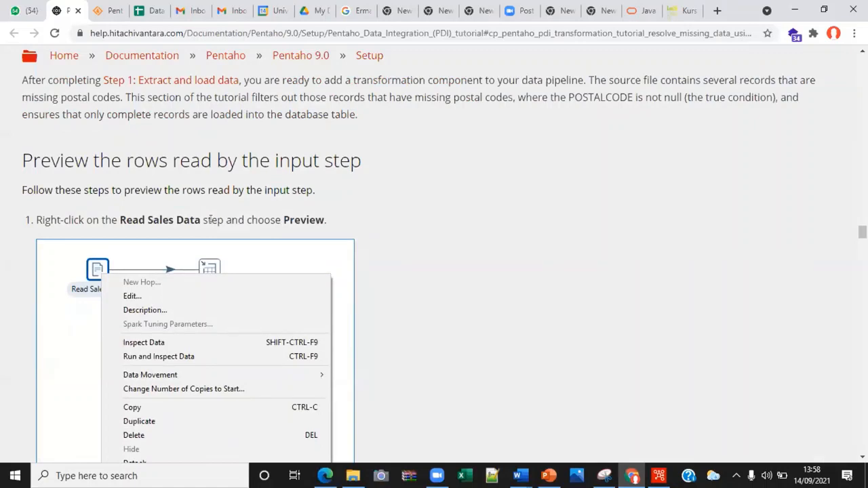
{"action": "scroll", "coordinate": [210, 219], "scroll_direction": "down", "scroll_amount": 5}
{"action": "scroll", "coordinate": [211, 217], "scroll_direction": "down", "scroll_amount": 2}
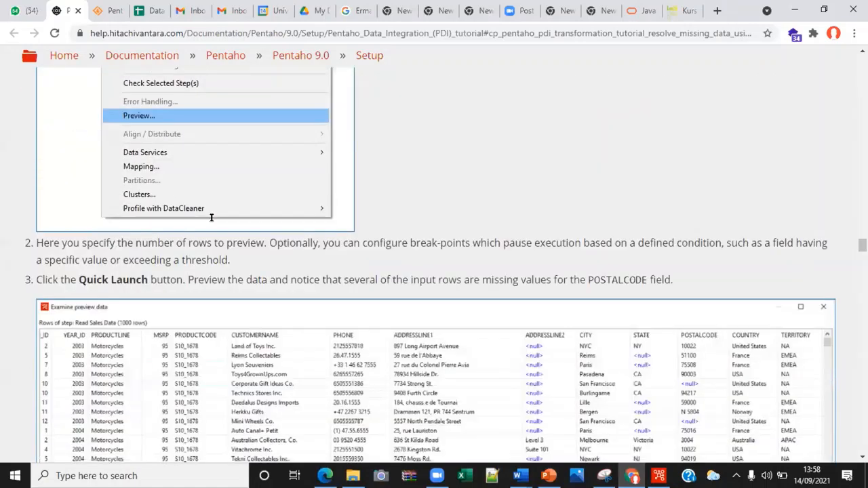
{"action": "scroll", "coordinate": [212, 213], "scroll_direction": "down", "scroll_amount": 2}
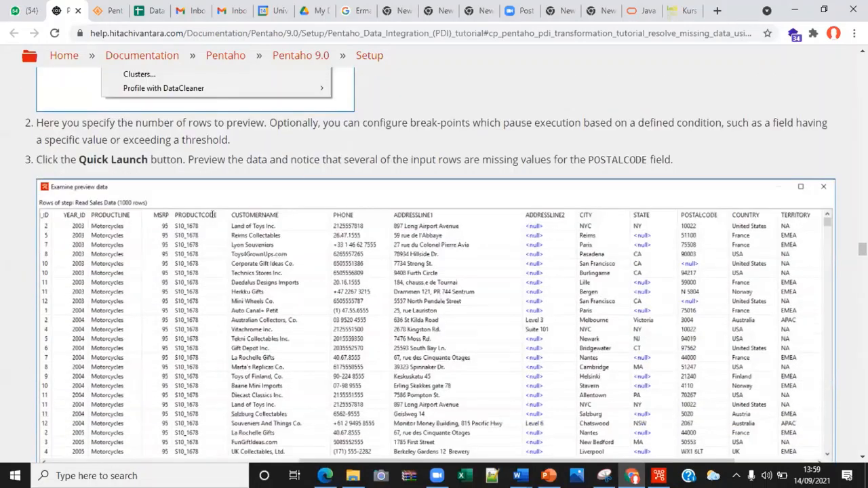
{"action": "scroll", "coordinate": [158, 342], "scroll_direction": "down", "scroll_amount": 2}
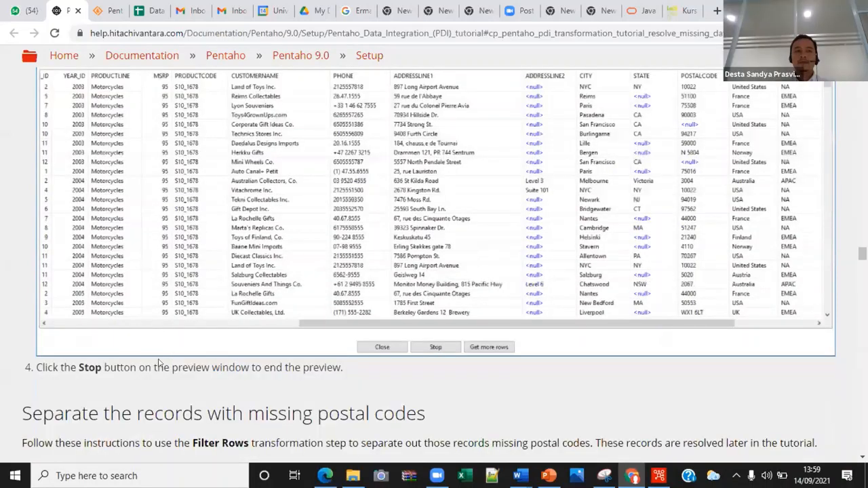
{"action": "scroll", "coordinate": [203, 370], "scroll_direction": "down", "scroll_amount": 5}
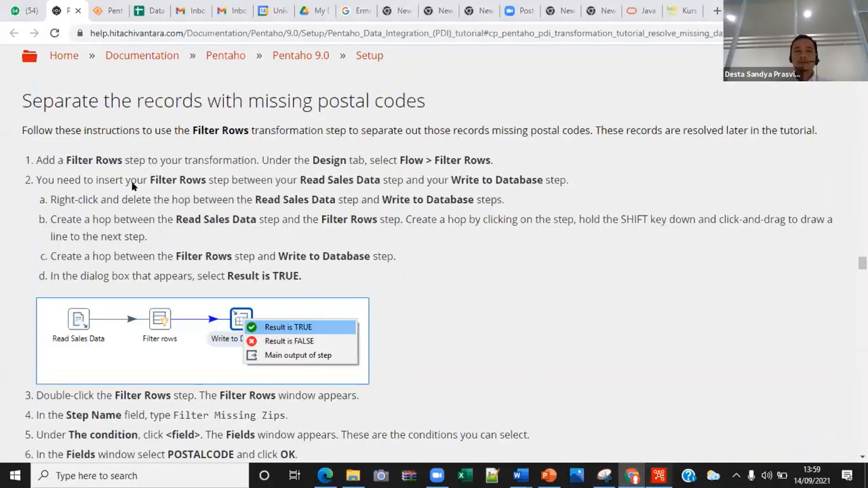
{"action": "key", "text": "alt+Tab"}
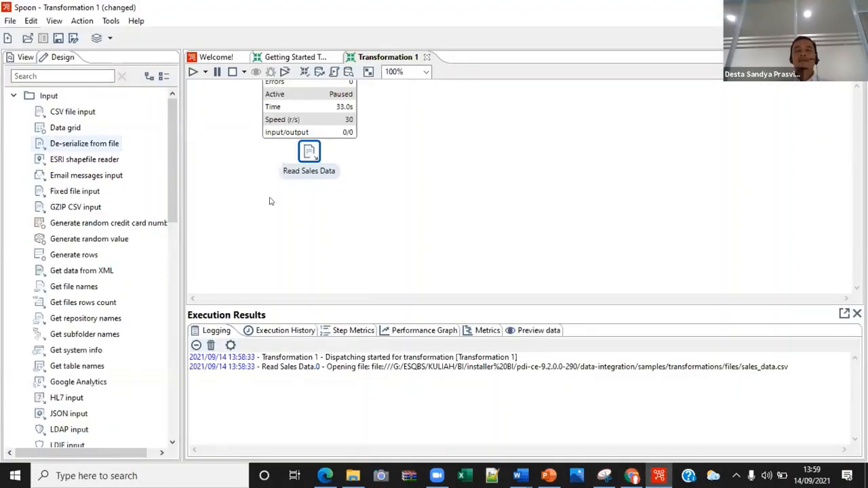
Move the Read Sales Data step lower and further left on the transformation canvas
{"action": "left_click_drag", "start_coordinate": [310, 157], "coordinate": [270, 198]}
{"action": "double_click", "coordinate": [269, 190]}
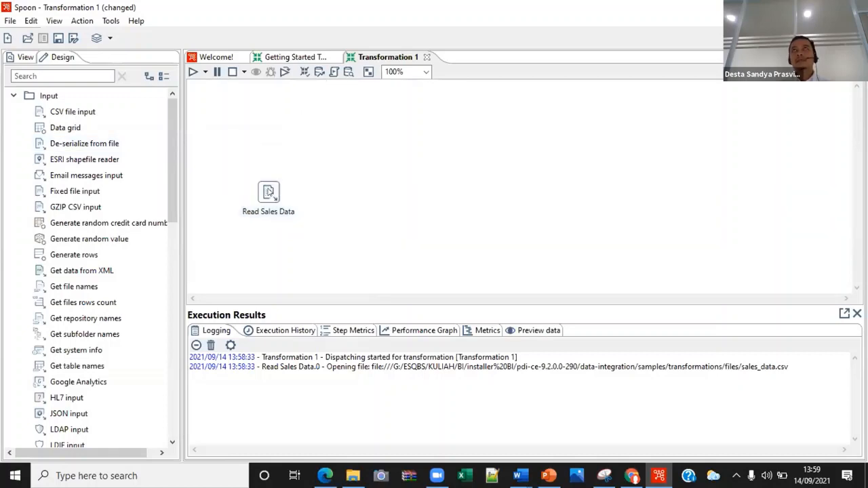
{"action": "mouse_move", "coordinate": [270, 193]}
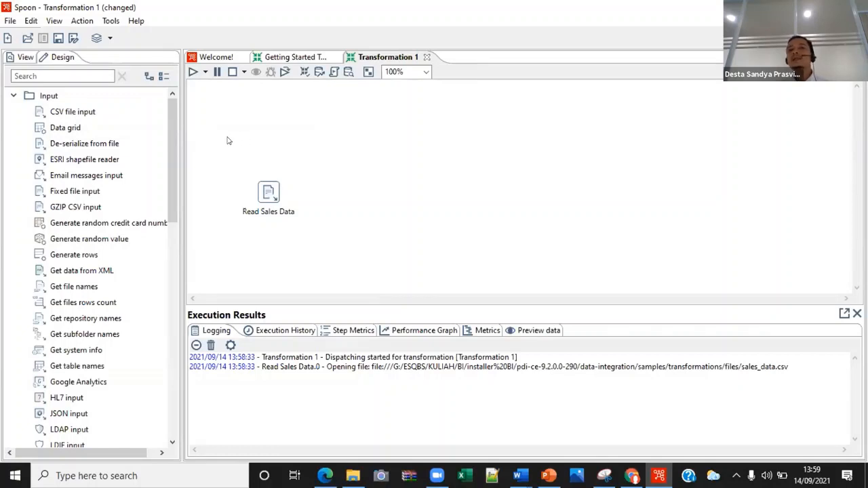
Collapse the Input category and search the available design steps for "filter"
{"action": "left_click", "coordinate": [69, 77]}
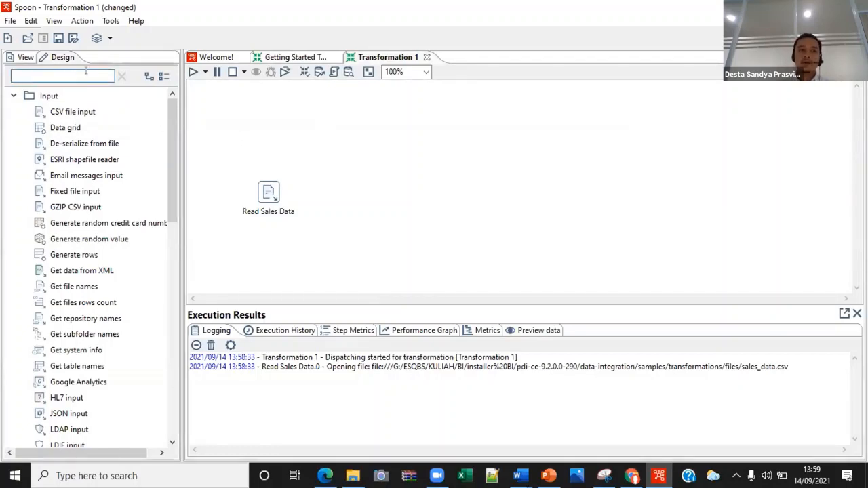
{"action": "left_click", "coordinate": [11, 98]}
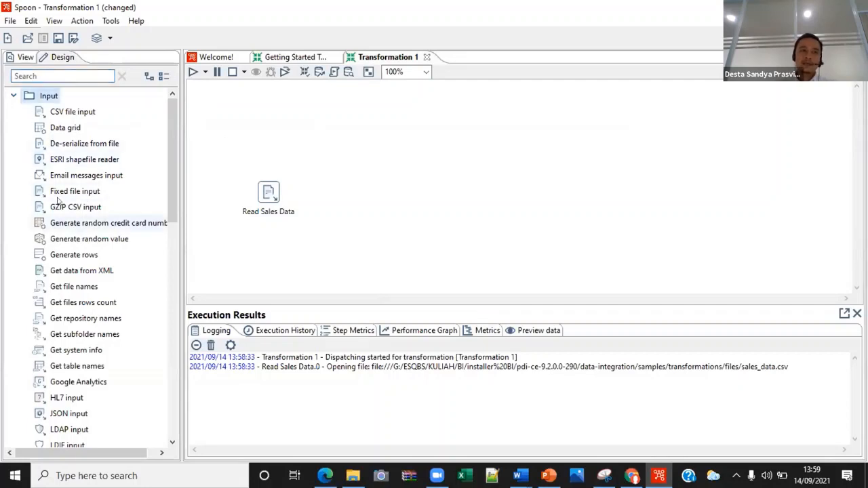
{"action": "left_click", "coordinate": [13, 96]}
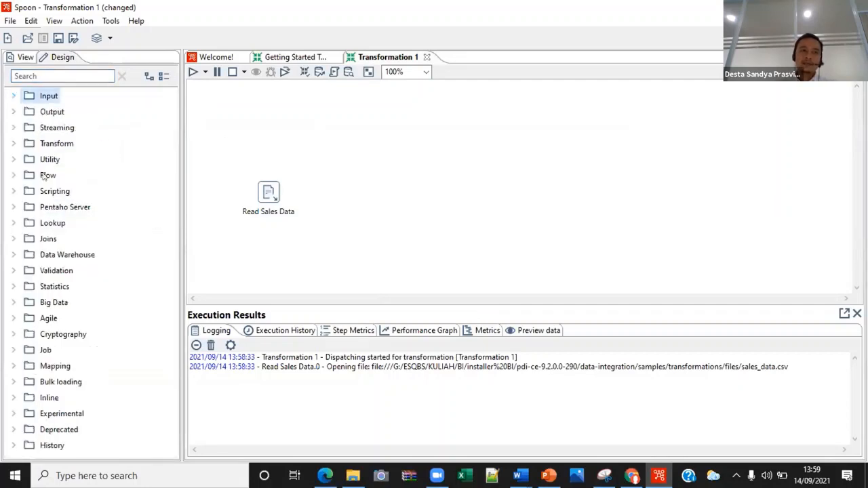
{"action": "left_click", "coordinate": [61, 75]}
{"action": "type", "text": "filre"}
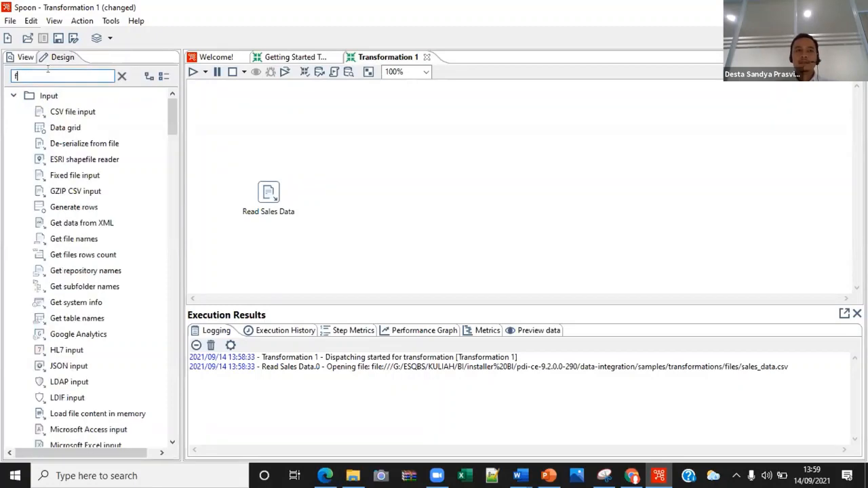
{"action": "key", "text": "BackSpace"}
{"action": "type", "text": "er"}
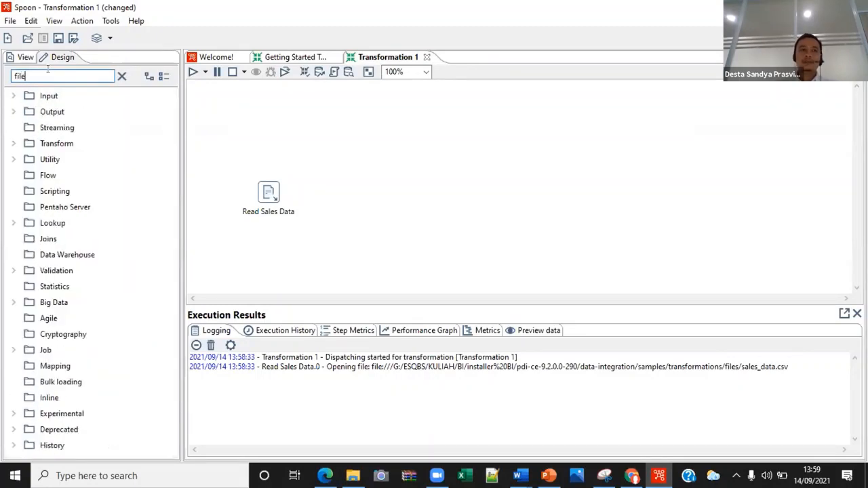
{"action": "key", "text": "BackSpace"}
{"action": "key", "text": "BackSpace"}
{"action": "type", "text": "ter"}
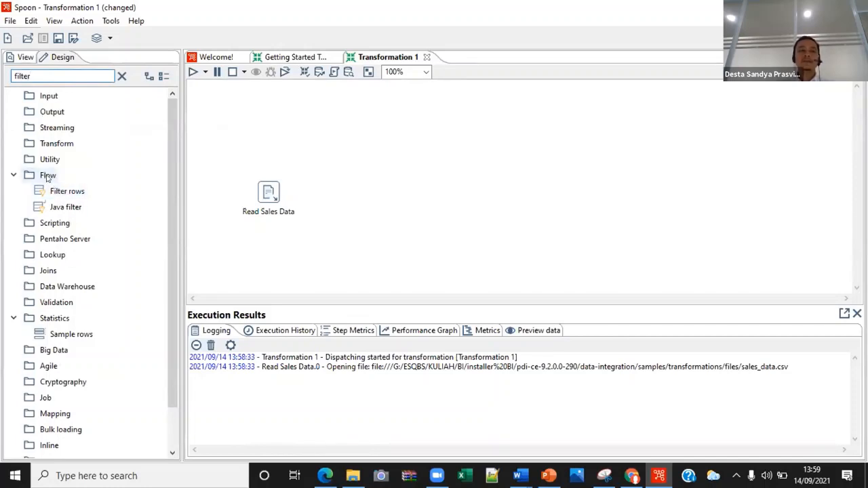
Add a Filter rows step from the Flow category to the canvas and align Read Sales Data level with it
{"action": "left_click_drag", "start_coordinate": [56, 192], "coordinate": [390, 150]}
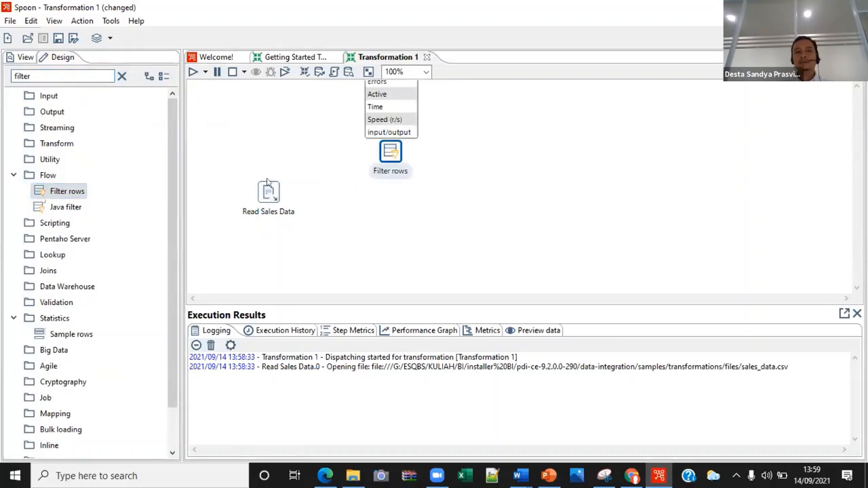
{"action": "left_click_drag", "start_coordinate": [269, 192], "coordinate": [275, 160]}
{"action": "left_click", "coordinate": [514, 210]}
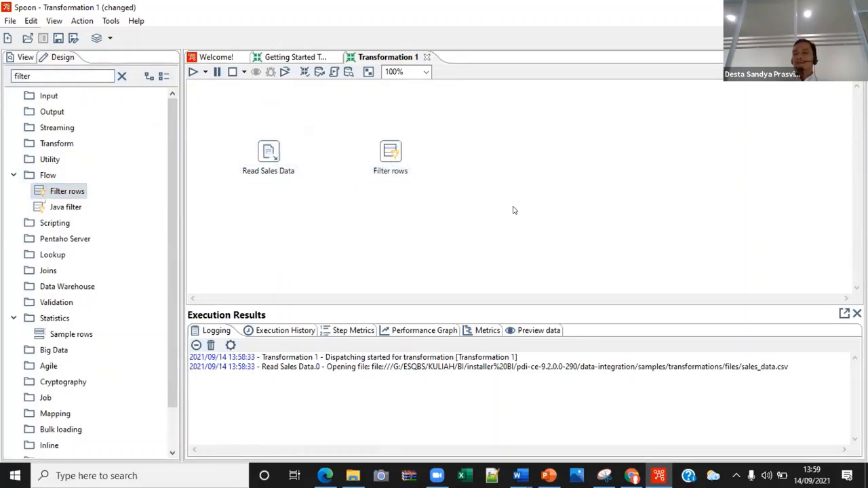
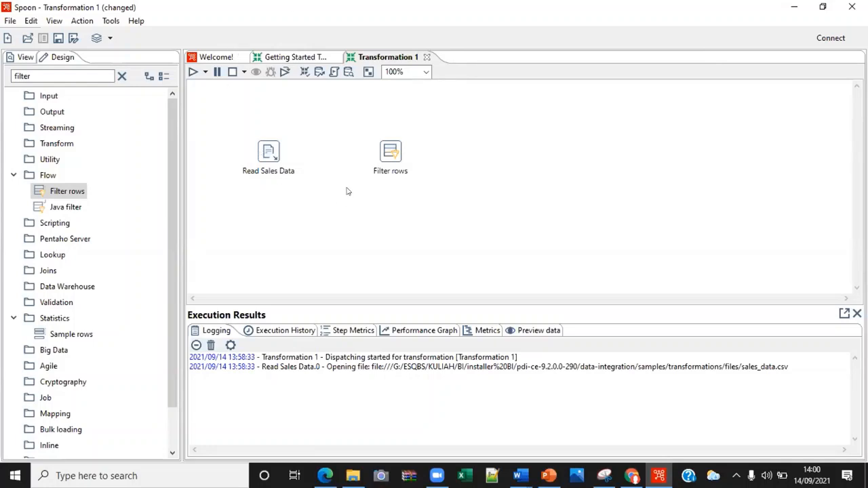
Replace the Filter rows step with a fresh one found by searching "filter", and align Read Sales Data level with it
{"action": "left_click", "coordinate": [390, 156]}
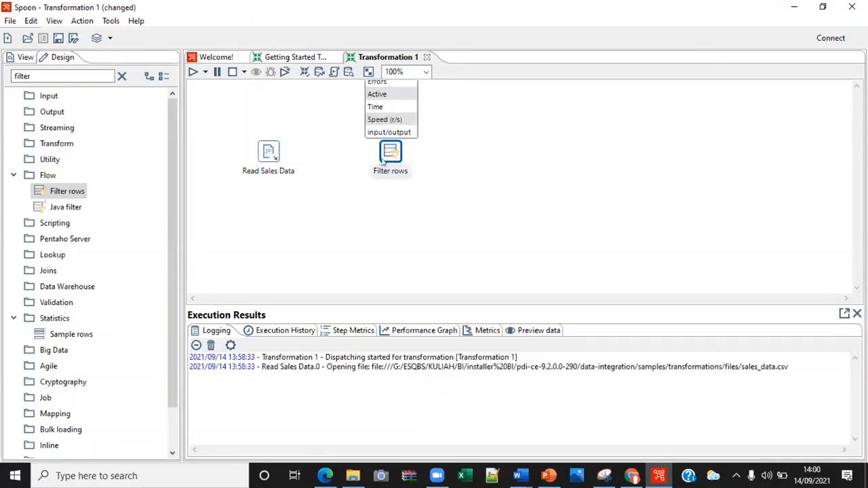
{"action": "key", "text": "Delete"}
{"action": "left_click_drag", "start_coordinate": [34, 75], "coordinate": [1, 73]}
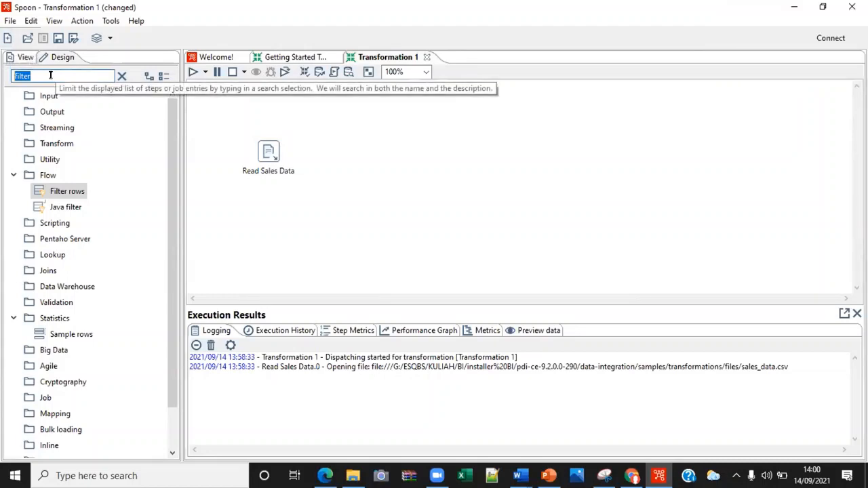
{"action": "type", "text": "filter"}
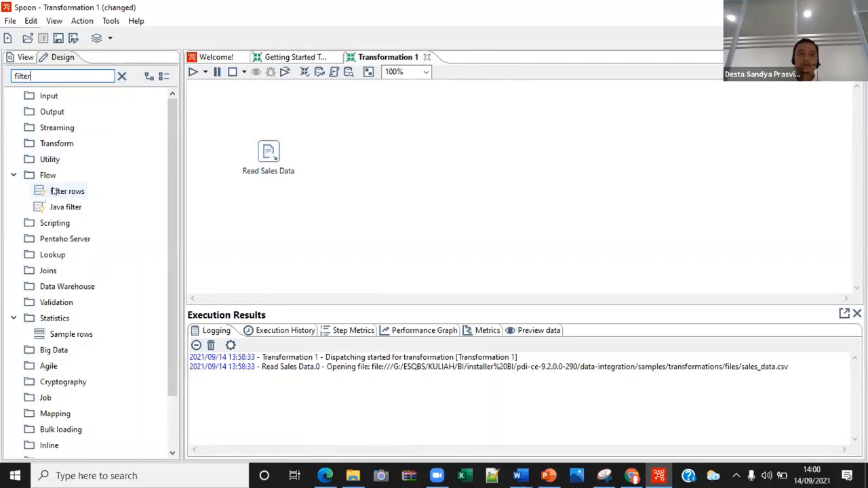
{"action": "left_click_drag", "start_coordinate": [55, 192], "coordinate": [420, 142]}
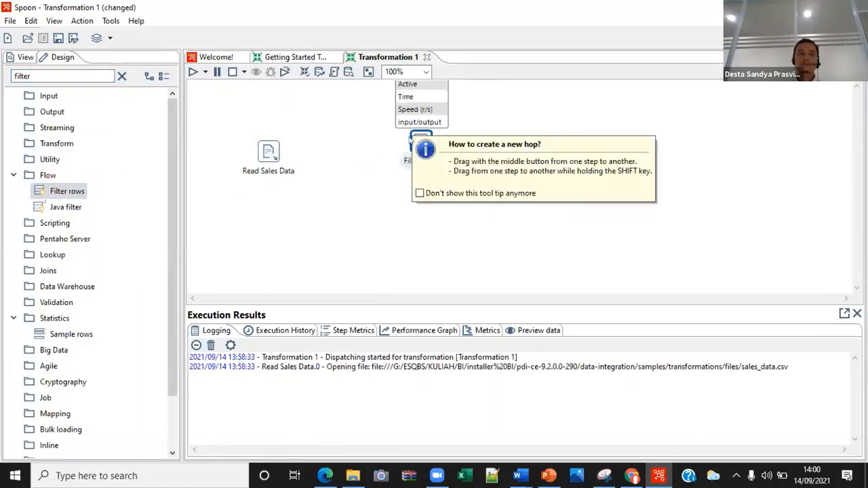
{"action": "left_click", "coordinate": [265, 157]}
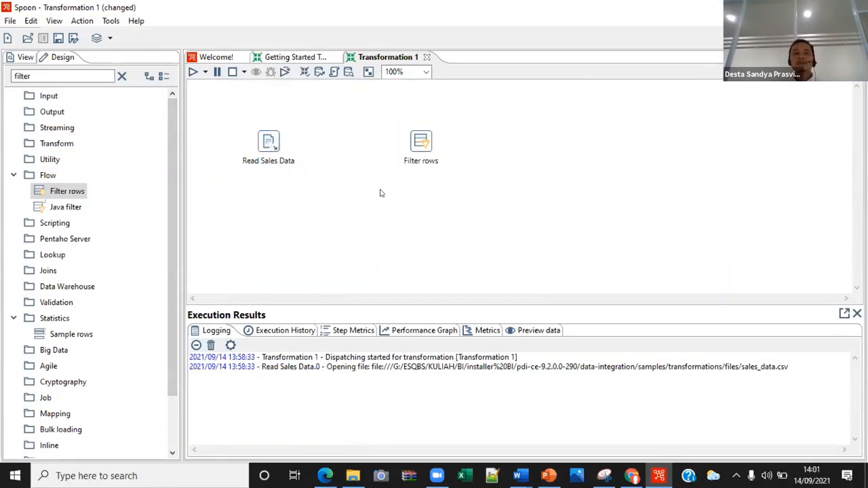
Try to connect Read Sales Data to Filter rows using the input connector of Read Sales Data
{"action": "mouse_move", "coordinate": [268, 139]}
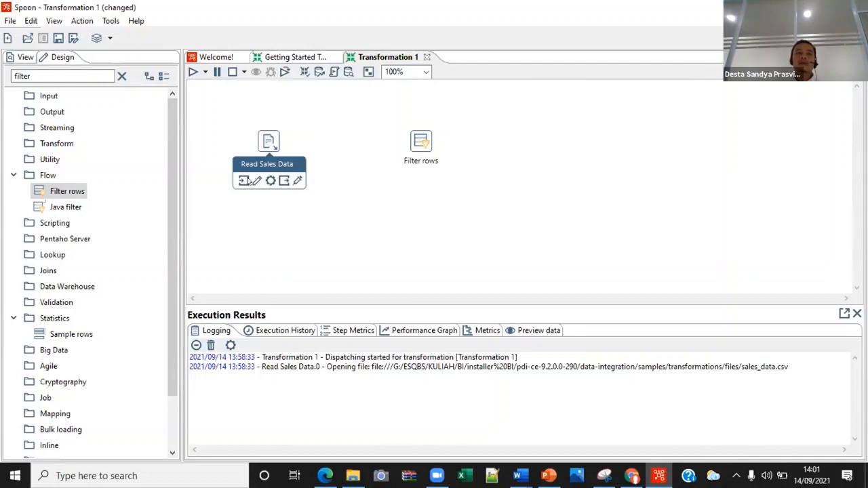
{"action": "left_click_drag", "start_coordinate": [243, 181], "coordinate": [398, 137]}
{"action": "left_click_drag", "start_coordinate": [350, 167], "coordinate": [328, 213]}
{"action": "double_click", "coordinate": [327, 213]}
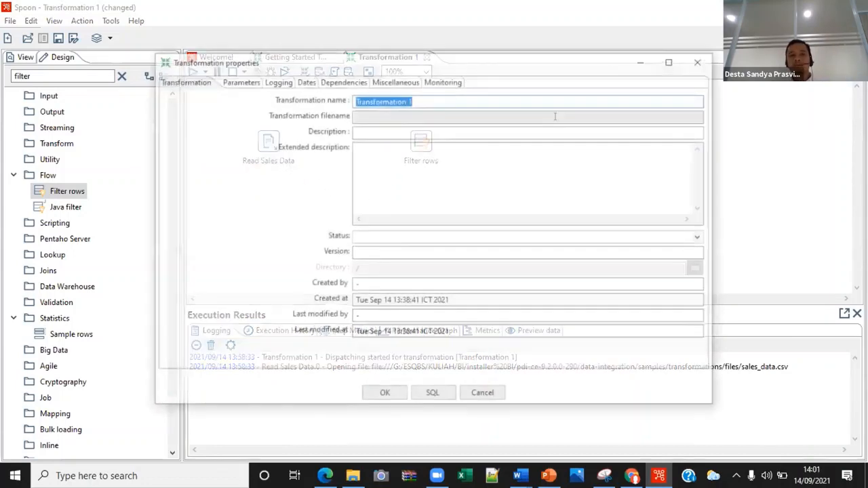
{"action": "key", "text": "Escape"}
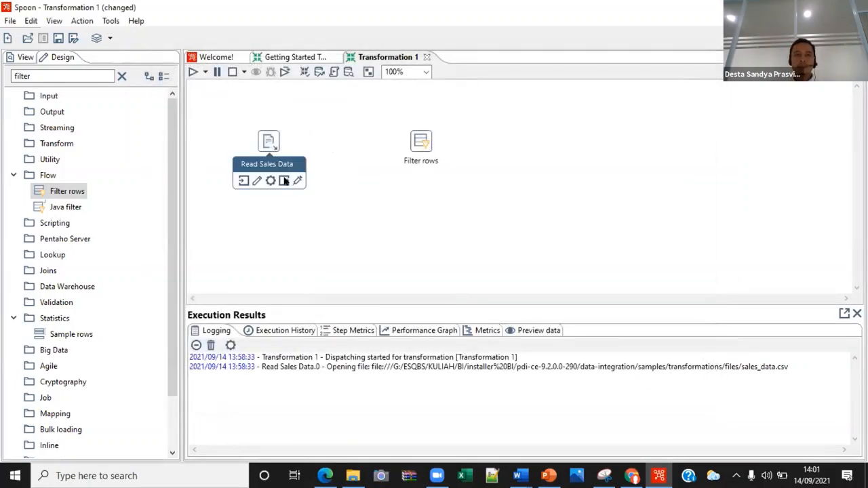
Create a hop from the output of Read Sales Data to Filter rows, and move Filter rows closer to it
{"action": "left_click_drag", "start_coordinate": [285, 180], "coordinate": [417, 144]}
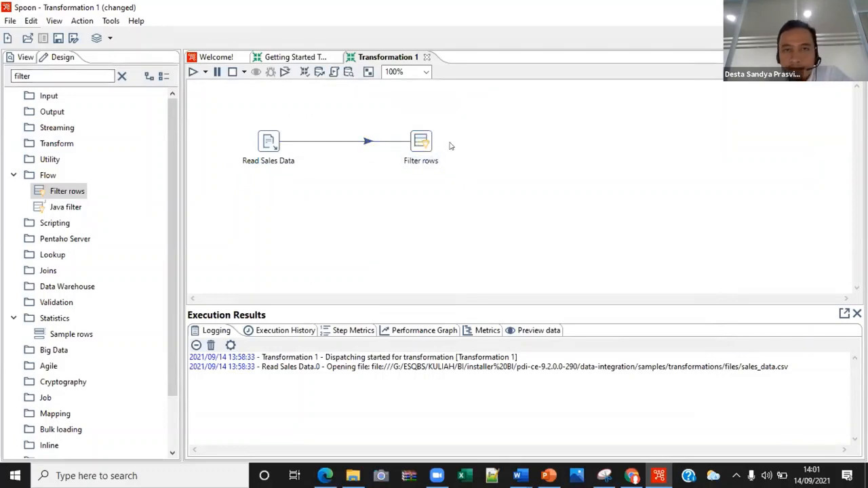
{"action": "left_click_drag", "start_coordinate": [430, 145], "coordinate": [390, 144]}
{"action": "mouse_move", "coordinate": [269, 142]}
{"action": "left_mouse_down"}
{"action": "mouse_move", "coordinate": [237, 196]}
{"action": "mouse_move", "coordinate": [269, 170]}
{"action": "mouse_move", "coordinate": [269, 143]}
{"action": "left_mouse_up"}
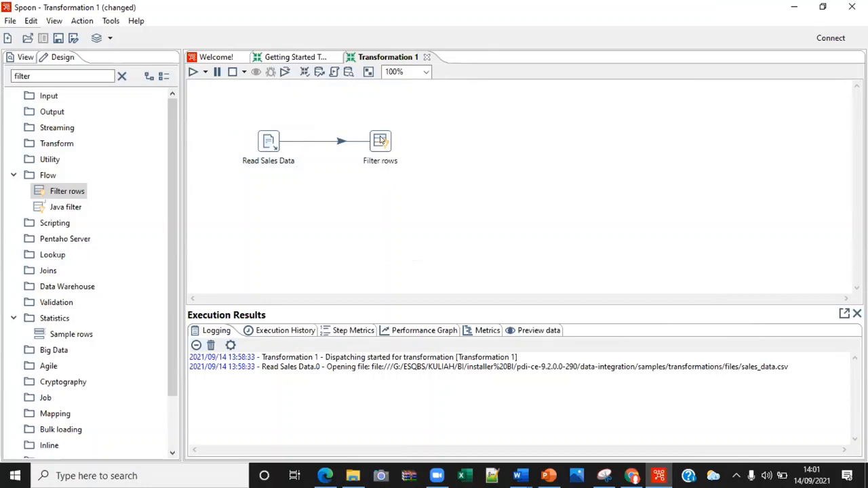
Open the Filter rows settings and rename the step "Filter Missing Zips", copying the name from the tutorial page in the browser
{"action": "mouse_move", "coordinate": [380, 140]}
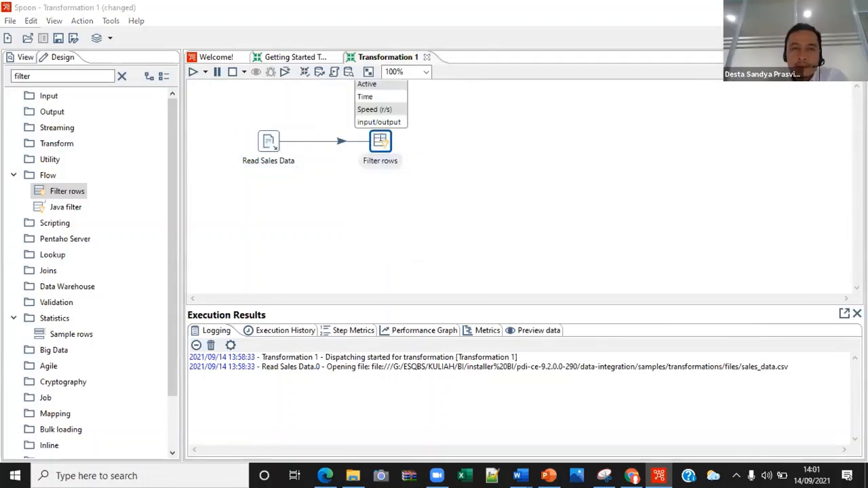
{"action": "double_click", "coordinate": [381, 141]}
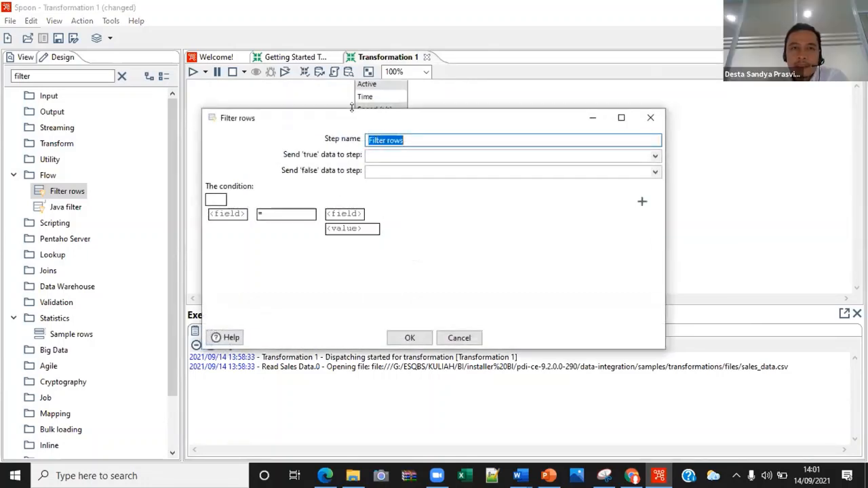
{"action": "left_click", "coordinate": [631, 475]}
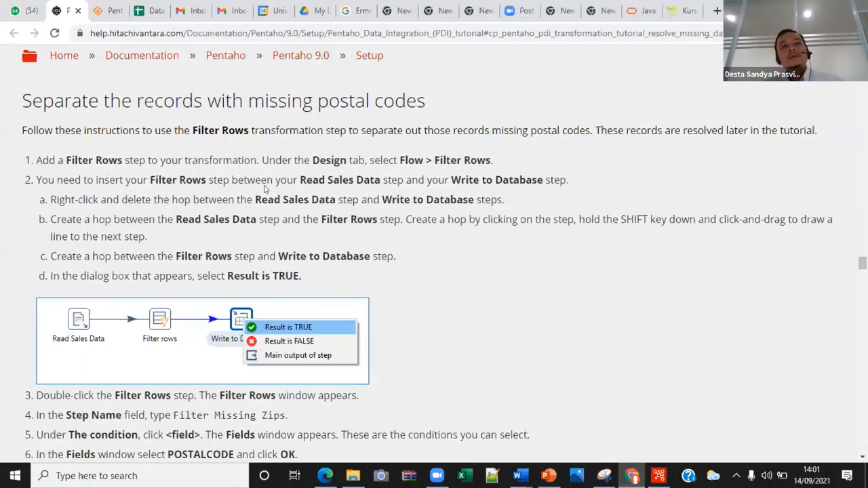
{"action": "scroll", "coordinate": [238, 192], "scroll_direction": "down", "scroll_amount": 1}
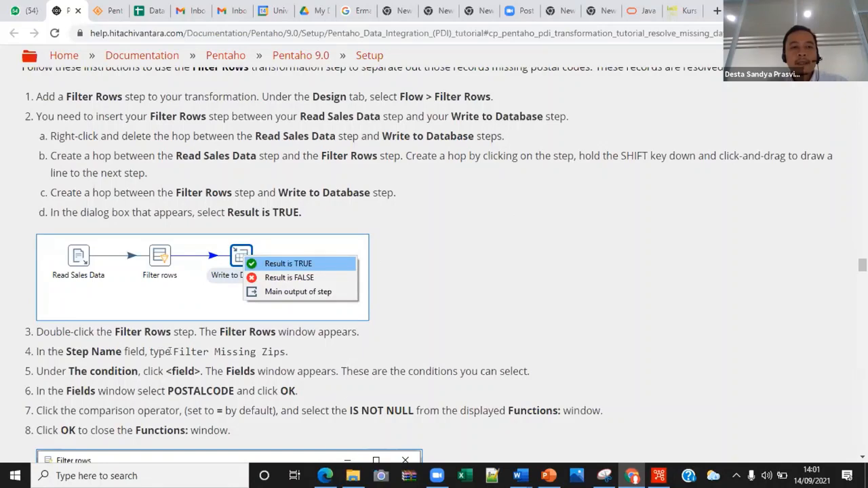
{"action": "left_click_drag", "start_coordinate": [171, 351], "coordinate": [286, 351]}
{"action": "key", "text": "ctrl+c"}
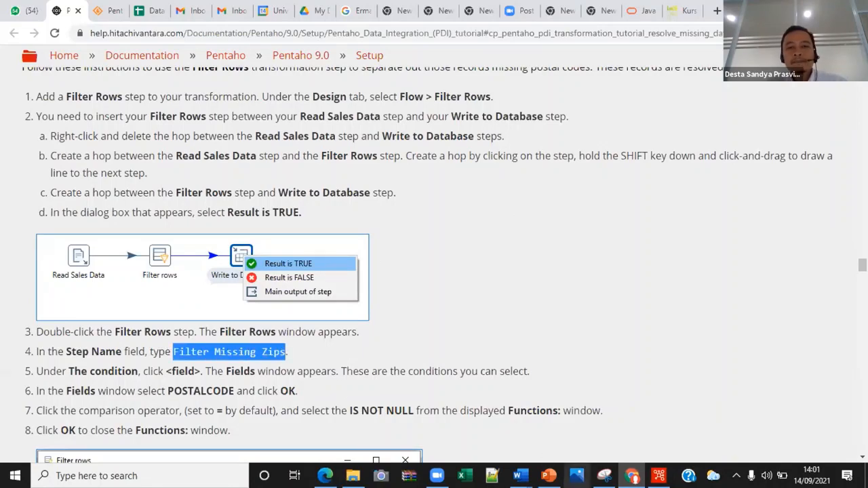
{"action": "mouse_move", "coordinate": [659, 475]}
{"action": "left_click", "coordinate": [618, 417]}
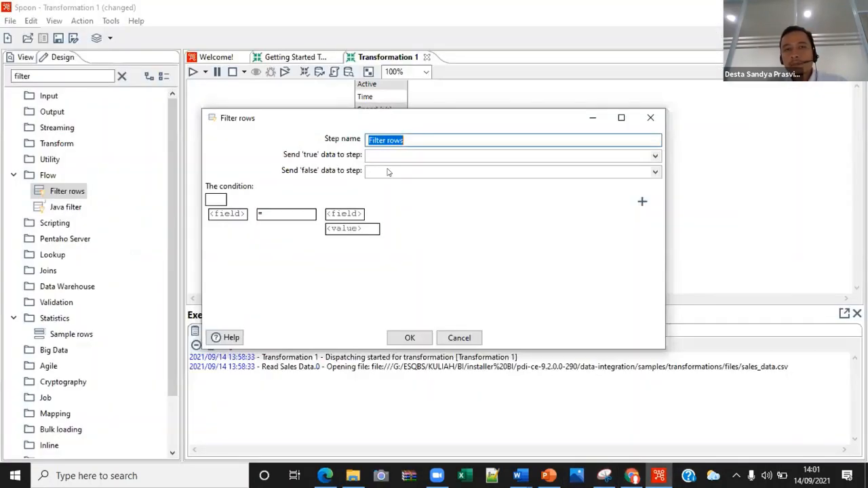
{"action": "key", "text": "ctrl+v"}
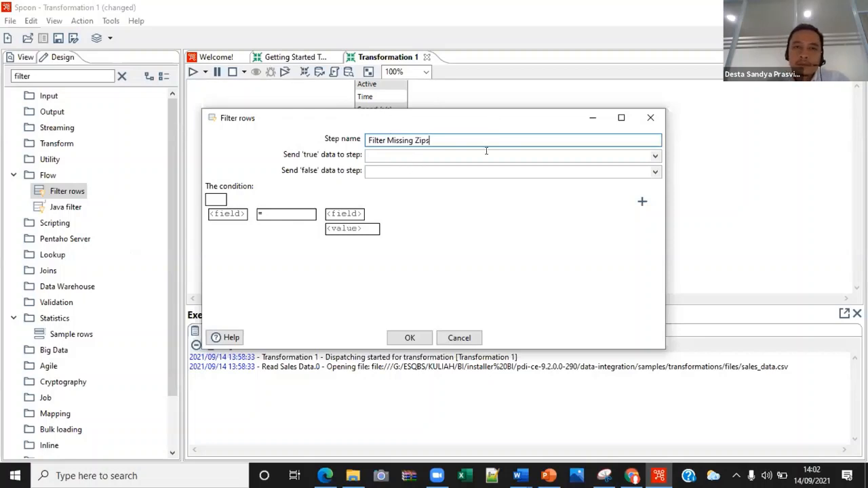
{"action": "left_click_drag", "start_coordinate": [468, 118], "coordinate": [572, 112]}
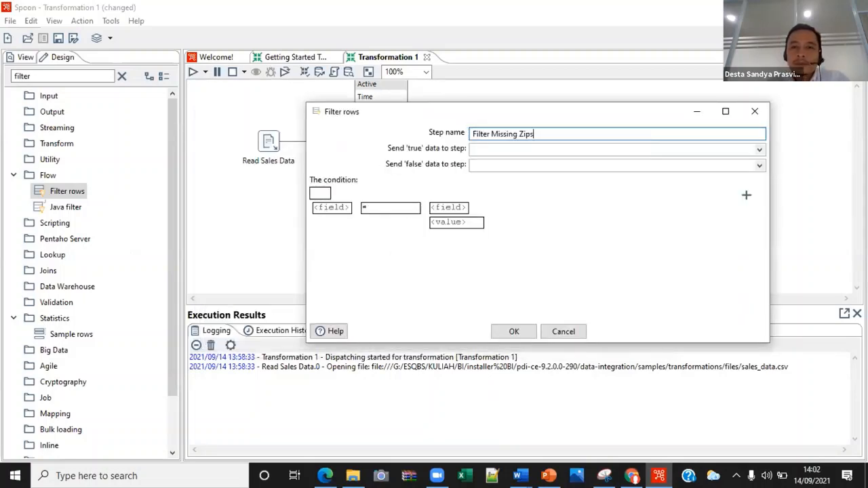
Check the condition instructions in the browser tutorial and set the filter condition's first field to POSTALCODE
{"action": "left_click", "coordinate": [631, 476]}
{"action": "scroll", "coordinate": [328, 292], "scroll_direction": "down", "scroll_amount": 1}
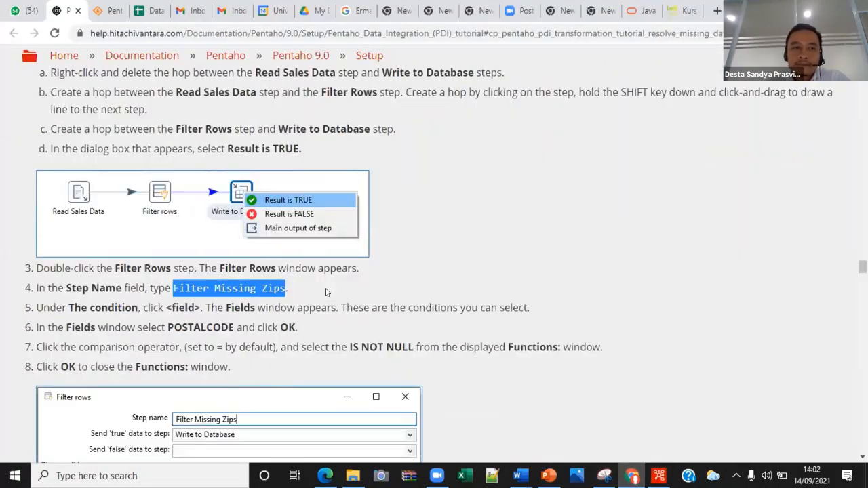
{"action": "scroll", "coordinate": [325, 291], "scroll_direction": "down", "scroll_amount": 2}
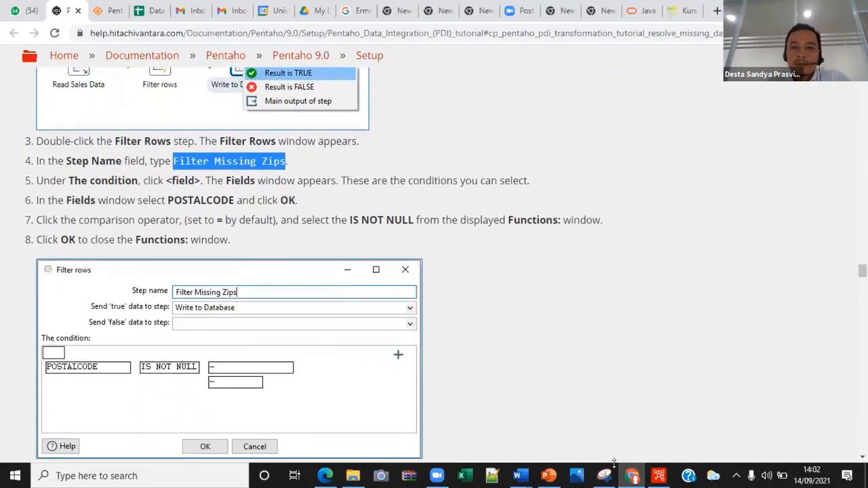
{"action": "left_click", "coordinate": [659, 476]}
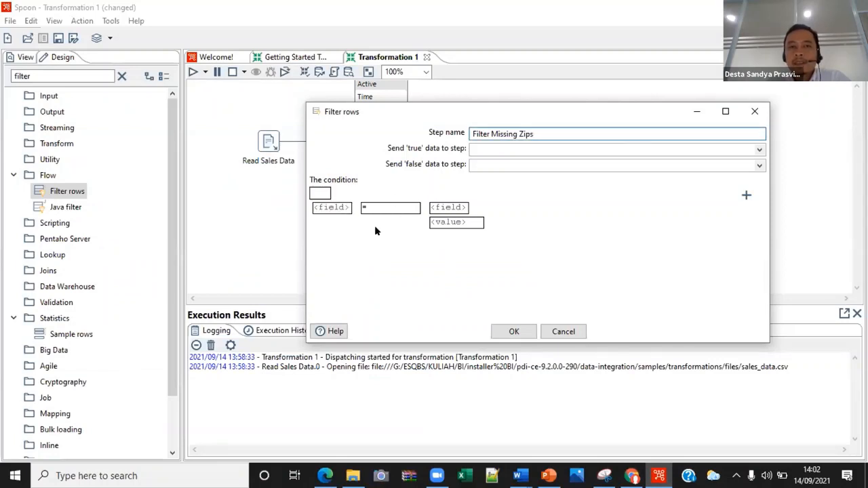
{"action": "left_click", "coordinate": [320, 193]}
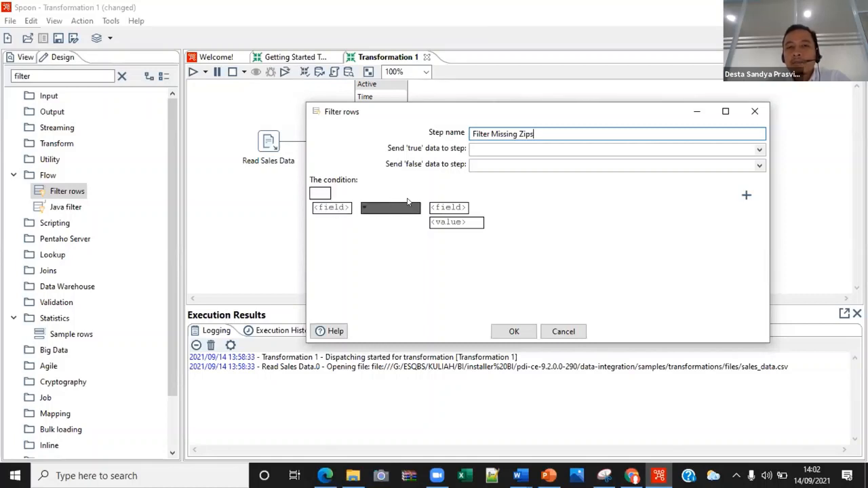
{"action": "left_click", "coordinate": [335, 211]}
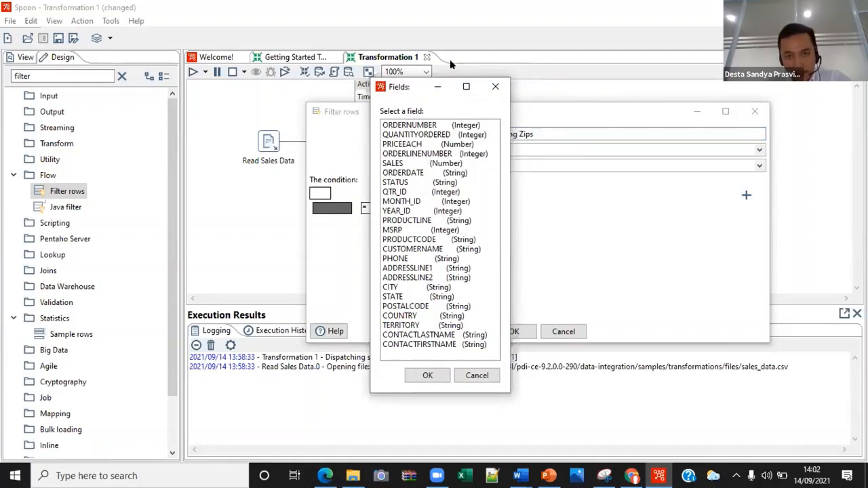
{"action": "left_click", "coordinate": [406, 306]}
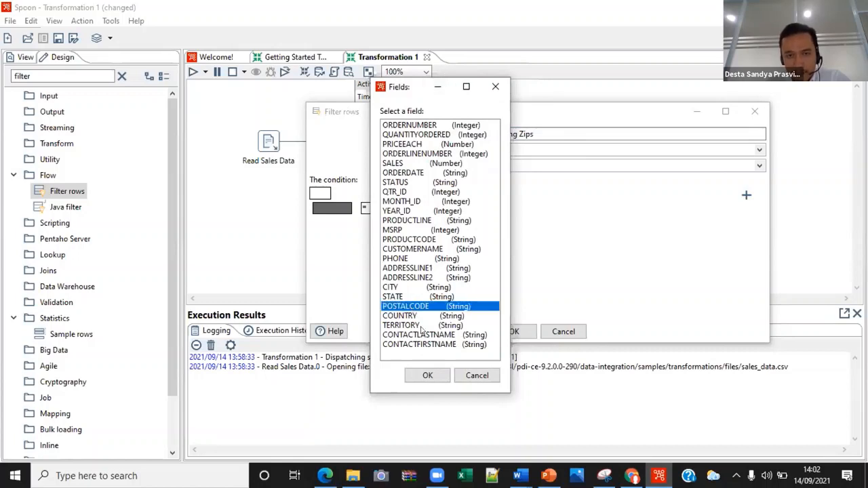
{"action": "left_click", "coordinate": [428, 374]}
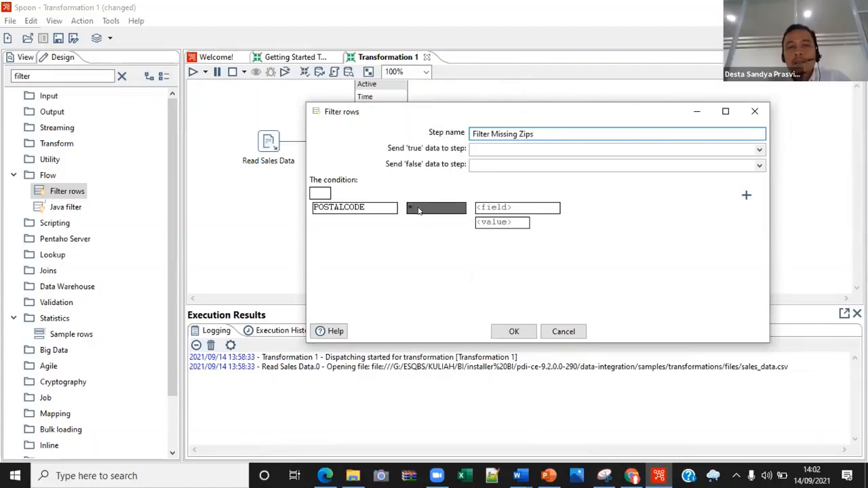
Set the comparison operator of the POSTALCODE condition to IS NOT NULL, consulting the browser tutorial for the function
{"action": "left_click", "coordinate": [418, 211]}
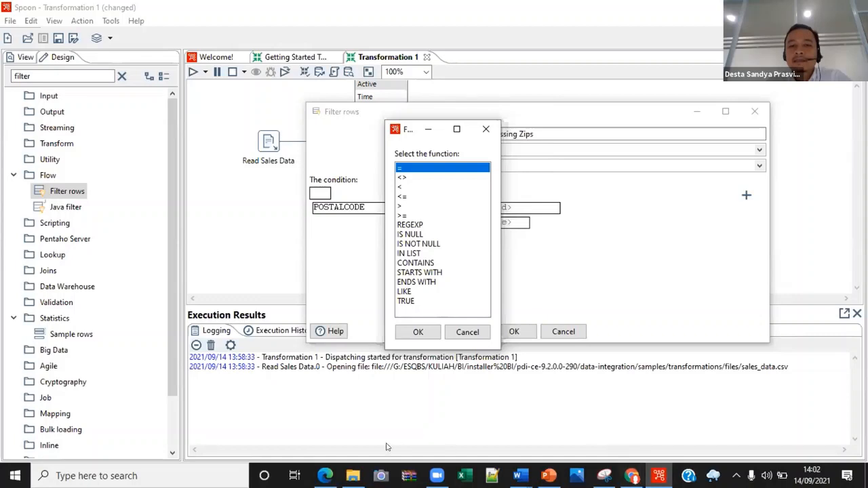
{"action": "key", "text": "alt+Tab"}
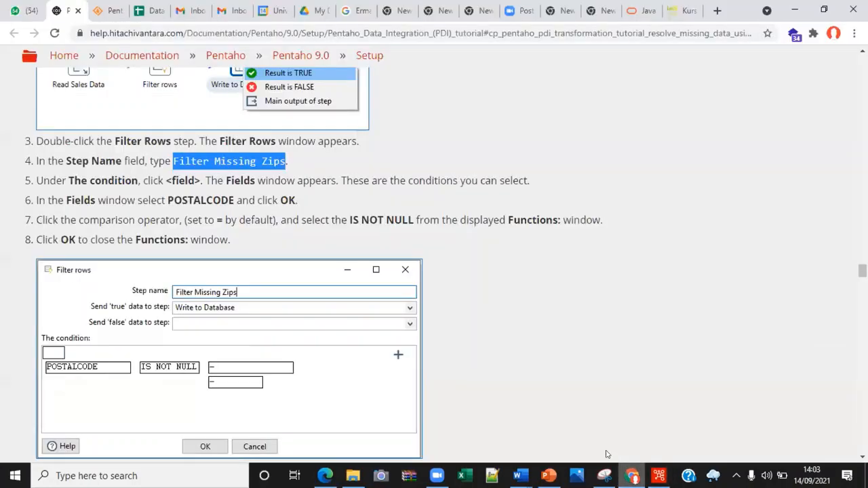
{"action": "left_click", "coordinate": [428, 58]}
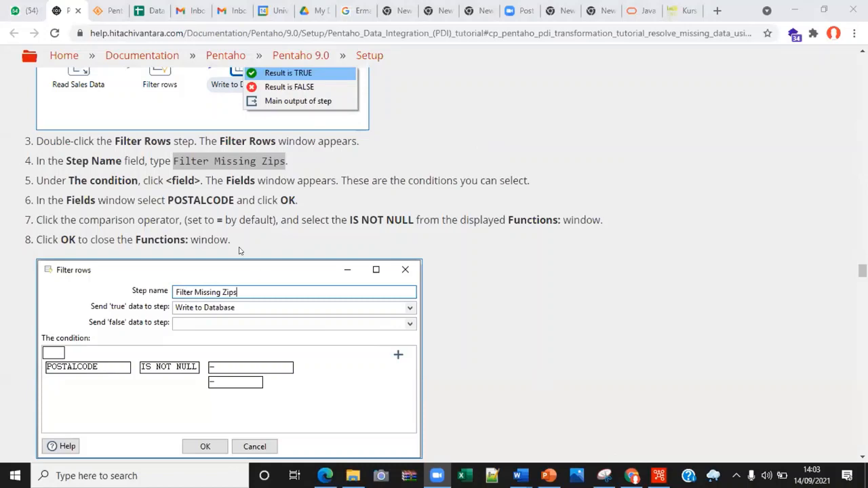
{"action": "scroll", "coordinate": [215, 316], "scroll_direction": "down", "scroll_amount": 1}
{"action": "key", "text": "alt+Tab"}
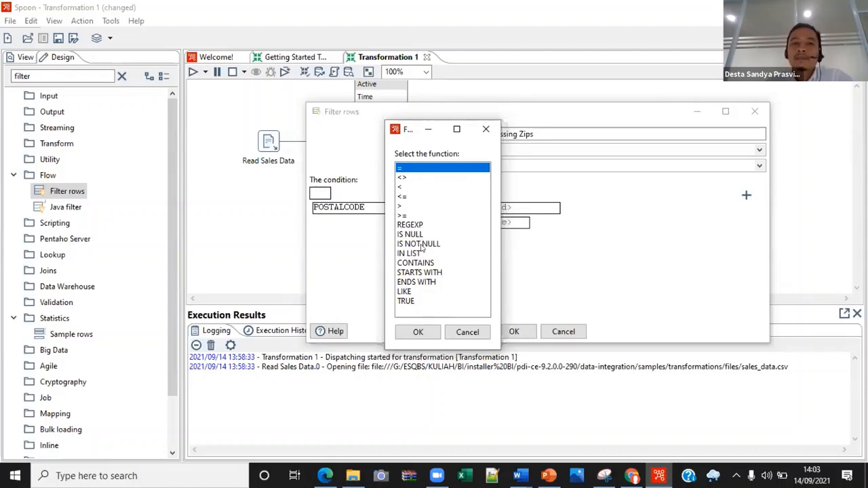
{"action": "left_click", "coordinate": [420, 245]}
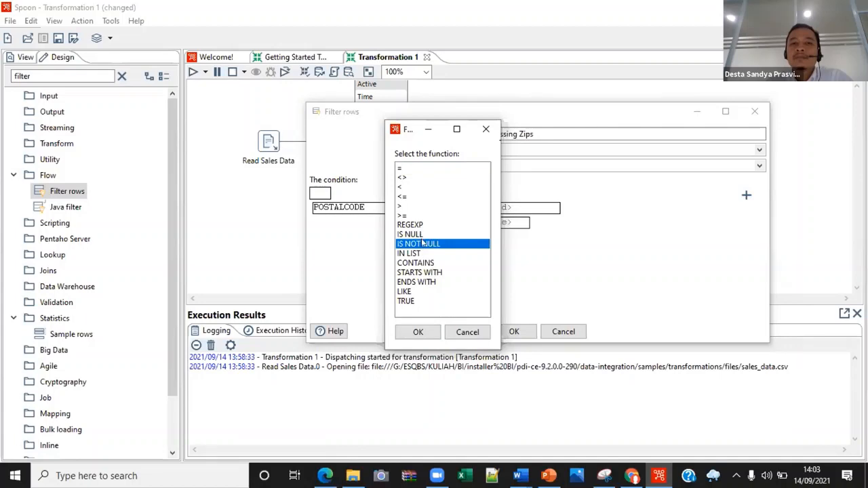
{"action": "left_click", "coordinate": [420, 332]}
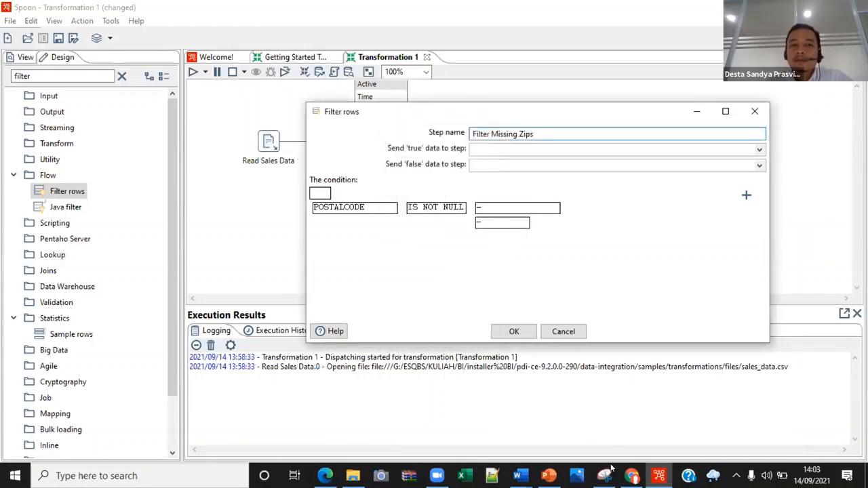
Compare the filter settings with the browser tutorial, accept them, and move Filter Missing Zips farther from Read Sales Data
{"action": "left_click", "coordinate": [631, 475]}
{"action": "scroll", "coordinate": [386, 326], "scroll_direction": "down", "scroll_amount": 2}
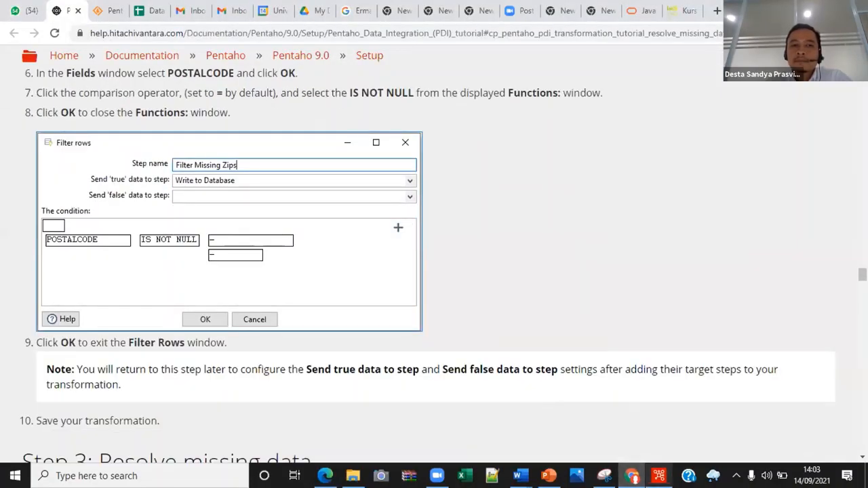
{"action": "left_click", "coordinate": [659, 475]}
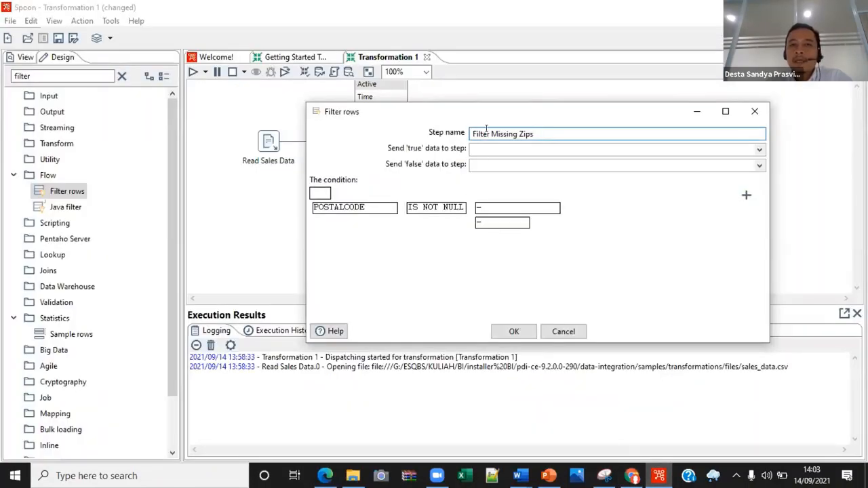
{"action": "left_click", "coordinate": [514, 331]}
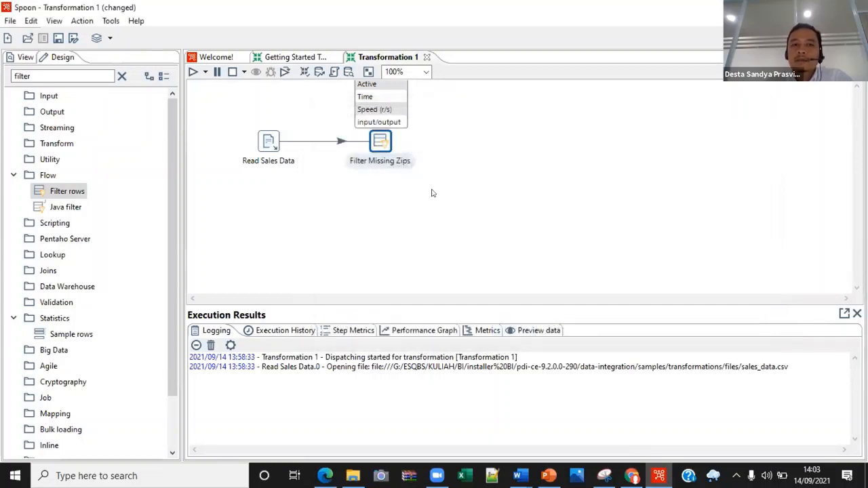
{"action": "left_click_drag", "start_coordinate": [381, 140], "coordinate": [433, 145]}
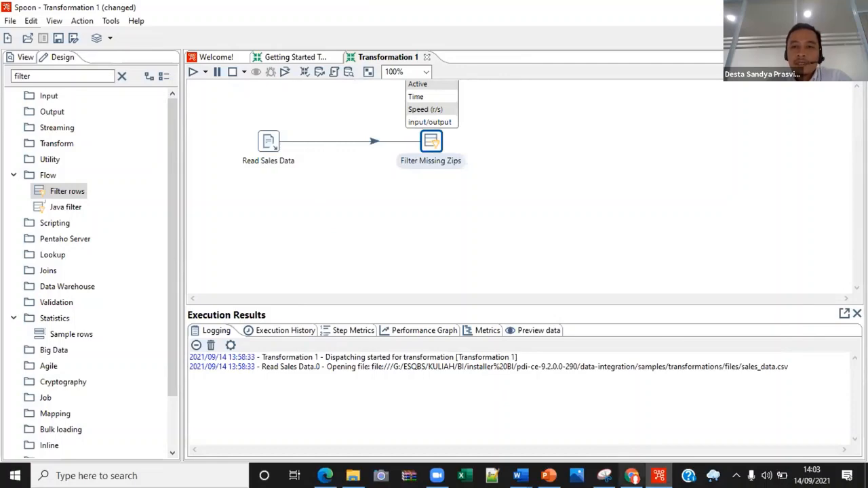
Review the Write to Database hop in the browser tutorial, and search the available steps for "databa" and "write to"
{"action": "left_click", "coordinate": [632, 477]}
{"action": "scroll", "coordinate": [180, 217], "scroll_direction": "up", "scroll_amount": 2}
{"action": "scroll", "coordinate": [181, 217], "scroll_direction": "up", "scroll_amount": 2}
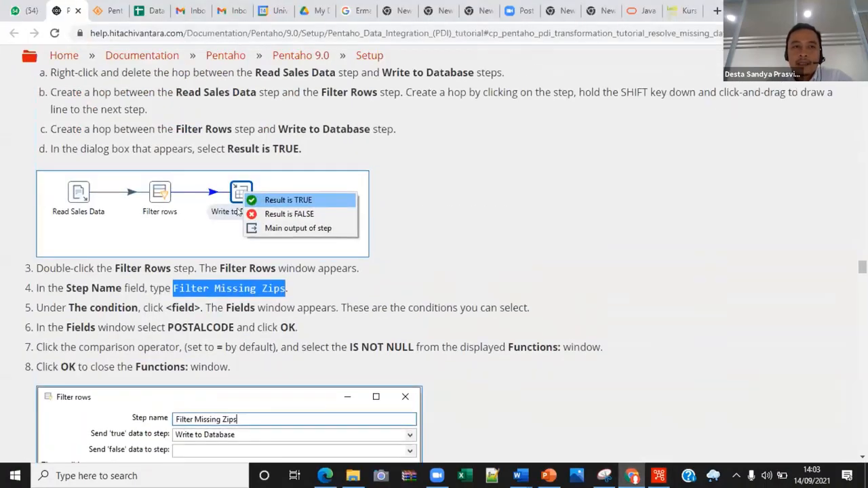
{"action": "scroll", "coordinate": [238, 214], "scroll_direction": "down", "scroll_amount": 2}
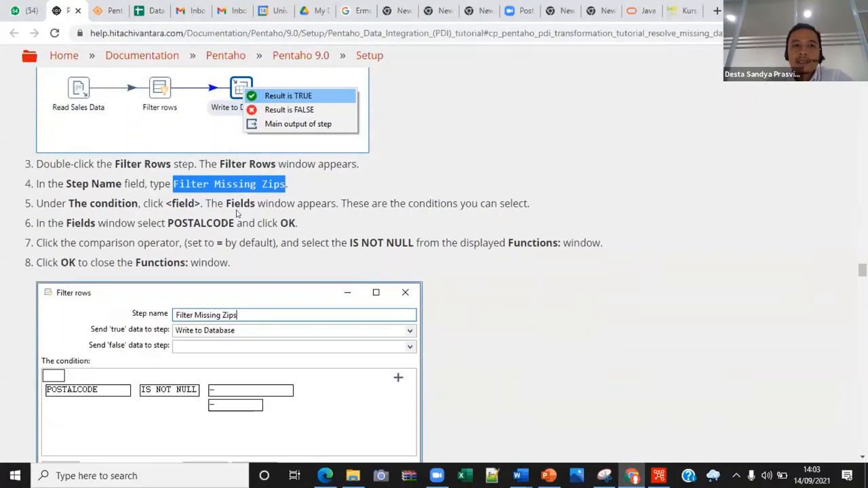
{"action": "scroll", "coordinate": [230, 214], "scroll_direction": "up", "scroll_amount": 2}
{"action": "key", "text": "alt+Tab"}
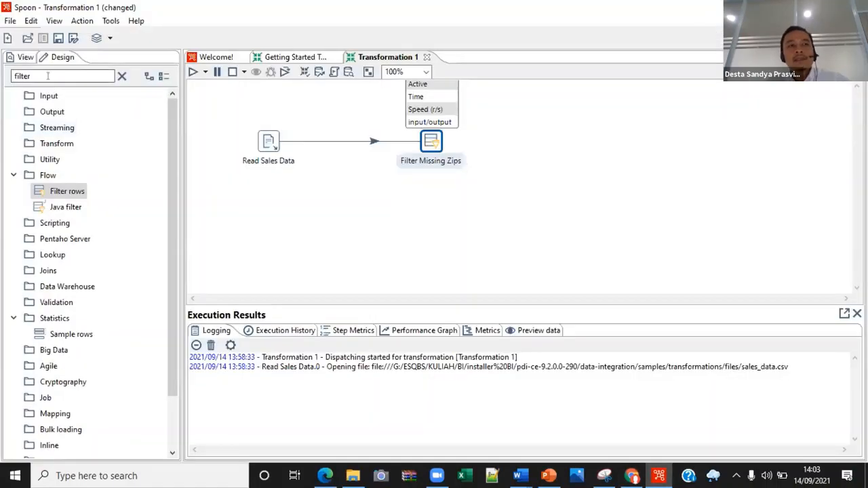
{"action": "left_click_drag", "start_coordinate": [46, 77], "coordinate": [3, 40]}
{"action": "type", "text": "data"}
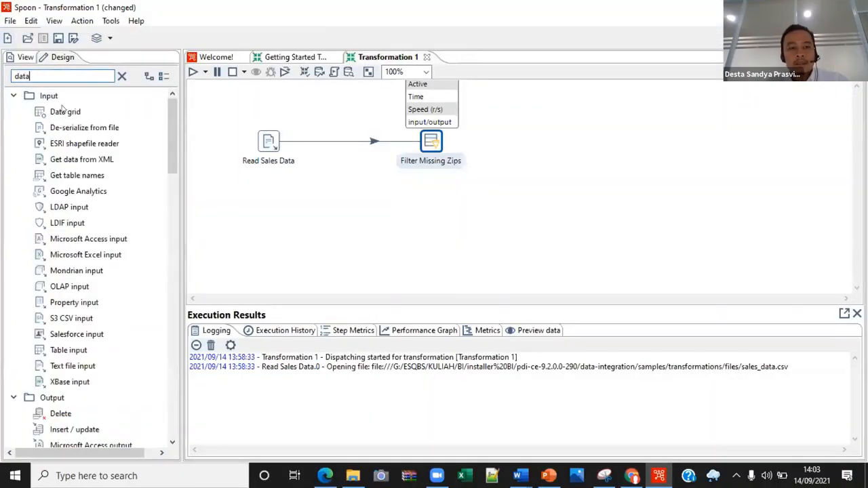
{"action": "type", "text": "ba"}
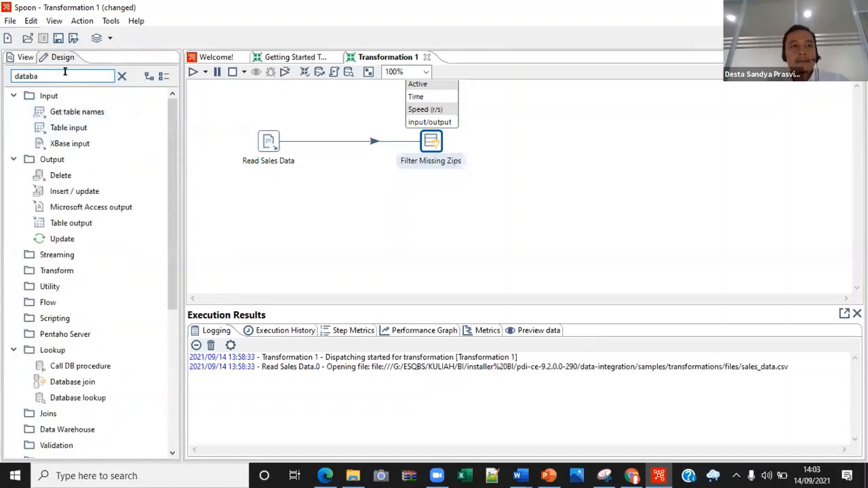
{"action": "left_click_drag", "start_coordinate": [65, 72], "coordinate": [2, 49]}
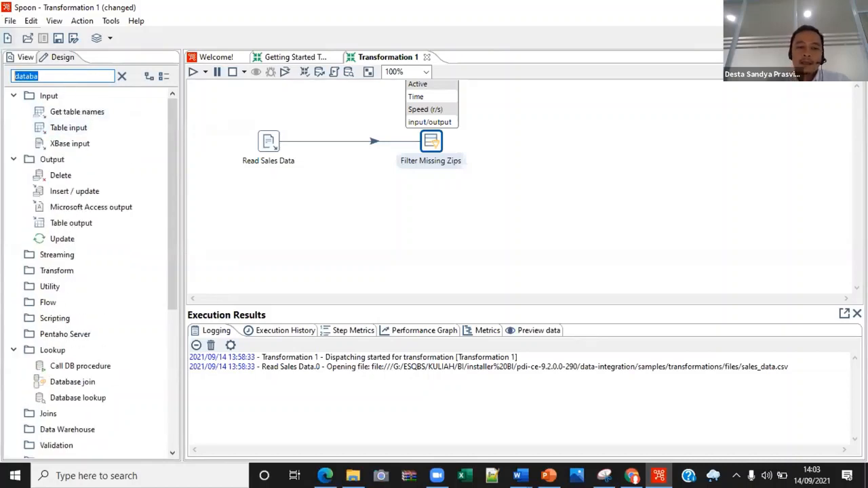
{"action": "type", "text": "write"}
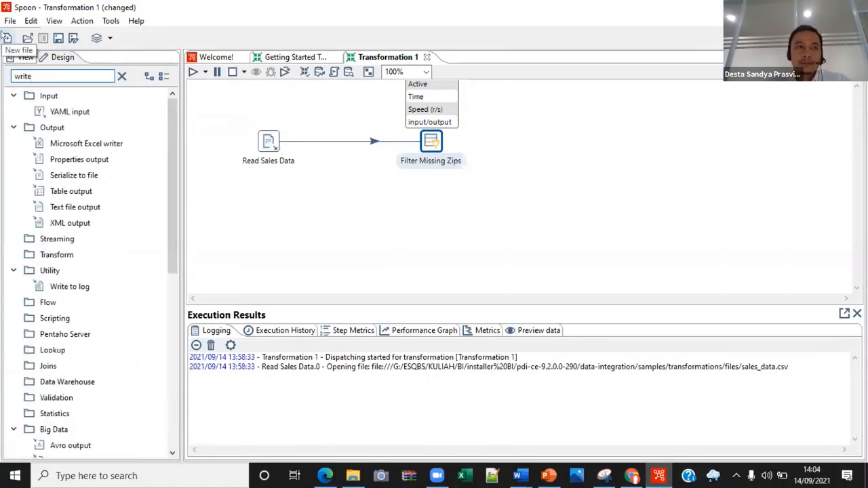
{"action": "type", "text": " to"}
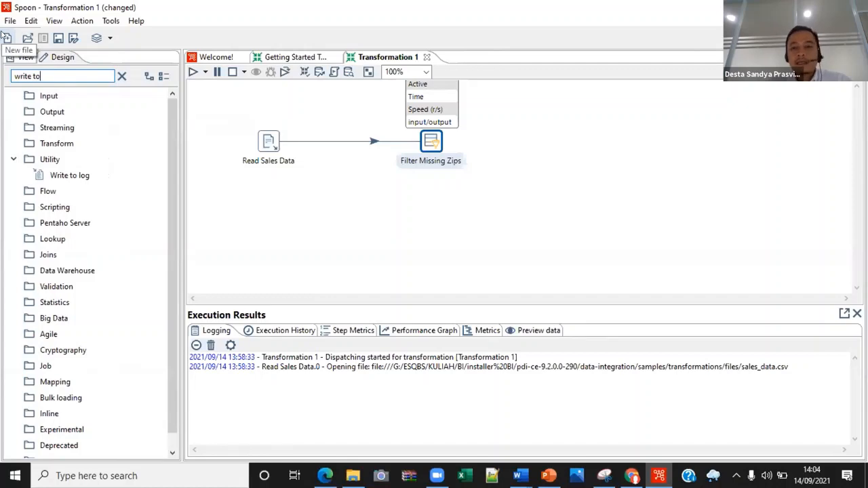
Clear the step search and look through the Output category for a step that writes to a database table
{"action": "key", "text": "BackSpace"}
{"action": "key", "text": "BackSpace"}
{"action": "key", "text": "BackSpace"}
{"action": "key", "text": "BackSpace"}
{"action": "key", "text": "BackSpace"}
{"action": "key", "text": "BackSpace"}
{"action": "key", "text": "BackSpace"}
{"action": "key", "text": "BackSpace"}
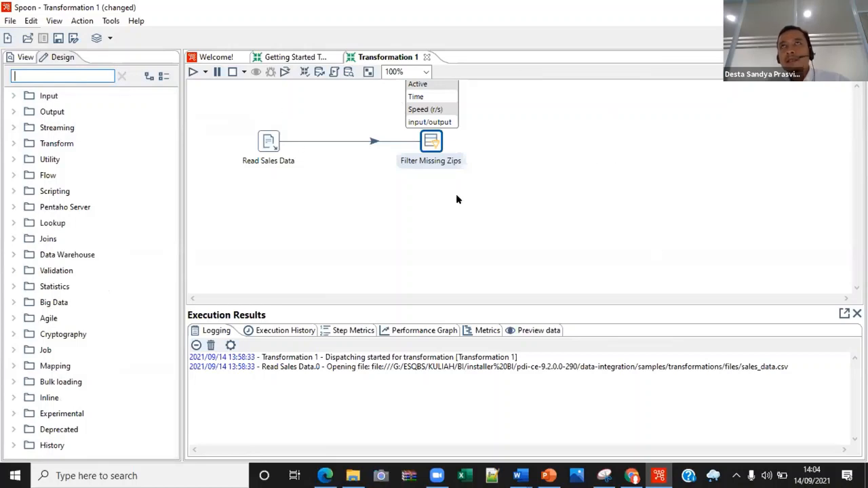
{"action": "left_click", "coordinate": [14, 112]}
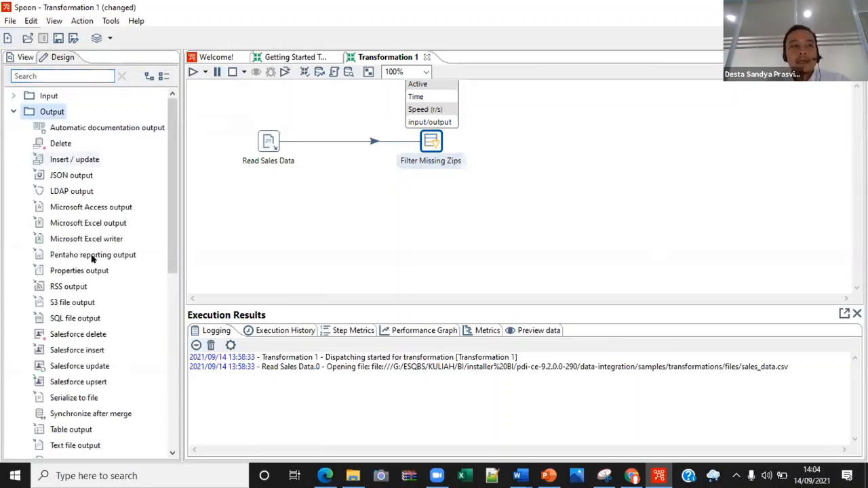
{"action": "scroll", "coordinate": [78, 285], "scroll_direction": "down", "scroll_amount": 3}
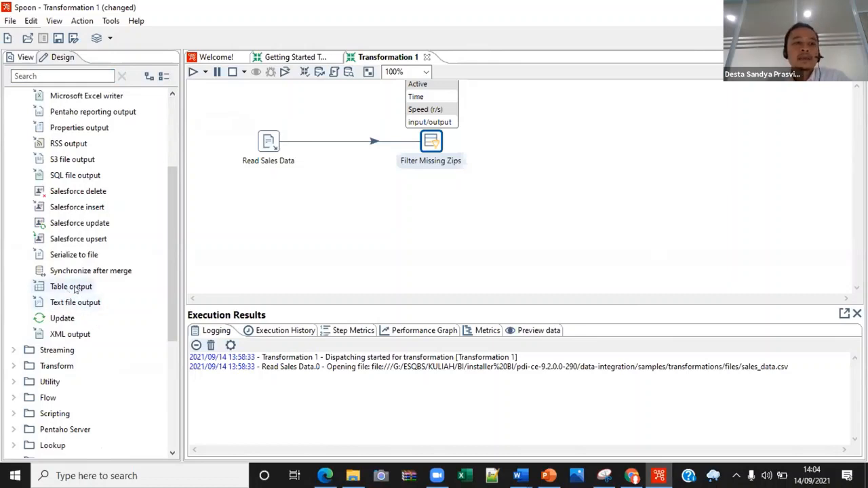
{"action": "scroll", "coordinate": [74, 290], "scroll_direction": "up", "scroll_amount": 2}
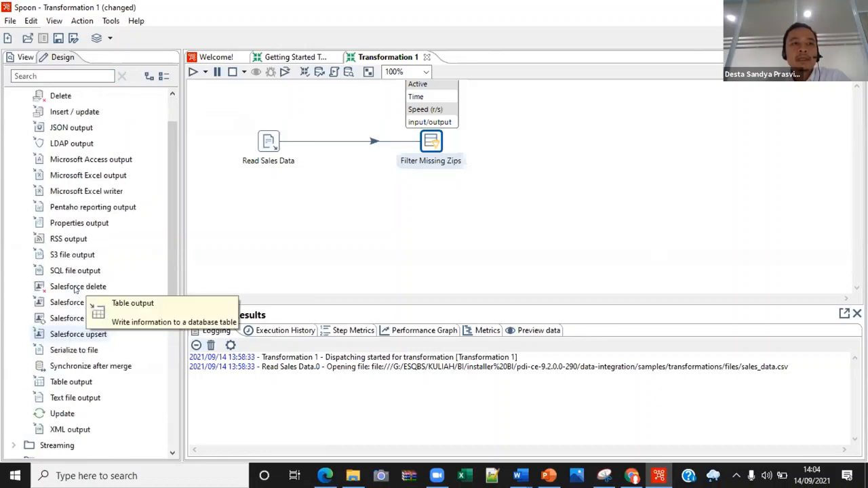
{"action": "scroll", "coordinate": [75, 290], "scroll_direction": "up", "scroll_amount": 1}
Add a Dummy (do nothing) step beside Filter Missing Zips and connect the filter to it with a Result is TRUE hop
{"action": "left_click", "coordinate": [56, 76]}
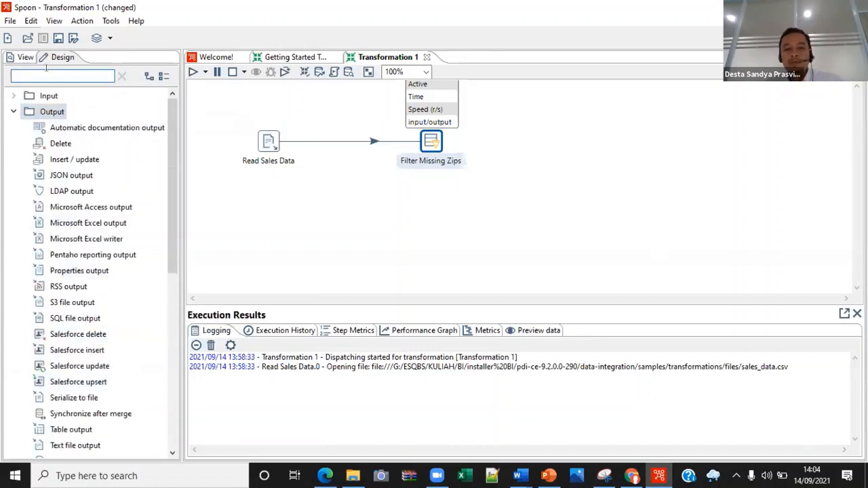
{"action": "type", "text": "d"}
{"action": "key", "text": "BackSpace"}
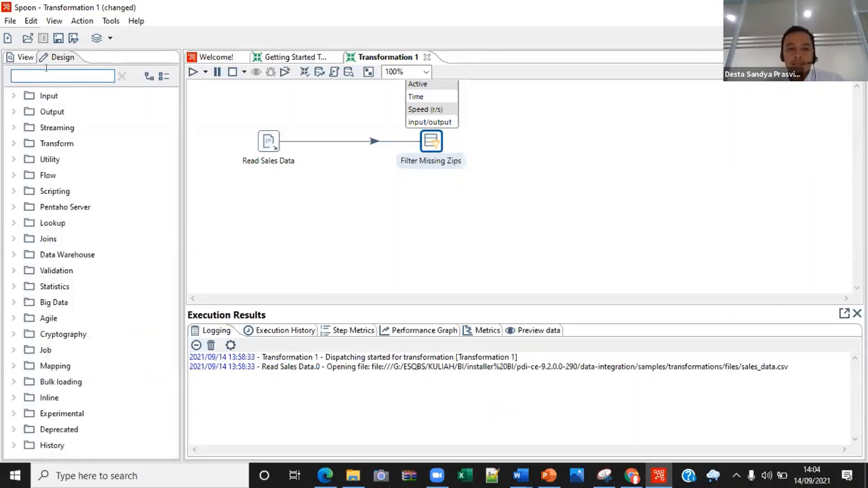
{"action": "type", "text": "do no"}
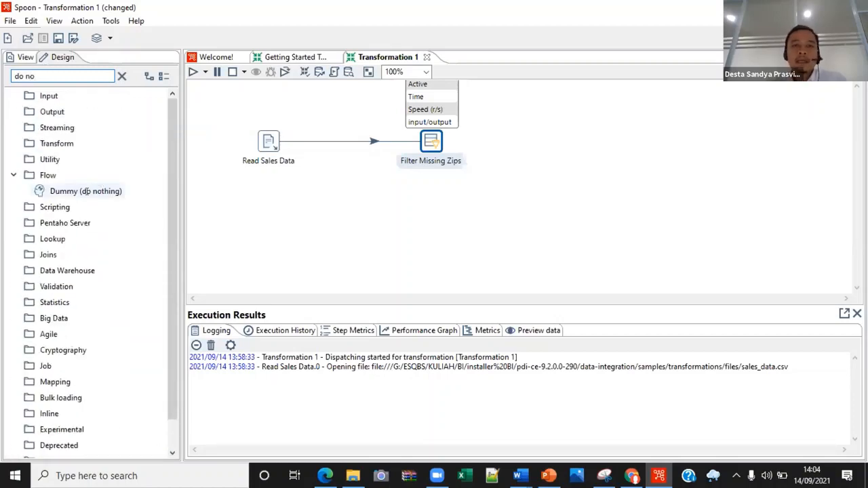
{"action": "left_click_drag", "start_coordinate": [80, 192], "coordinate": [564, 150]}
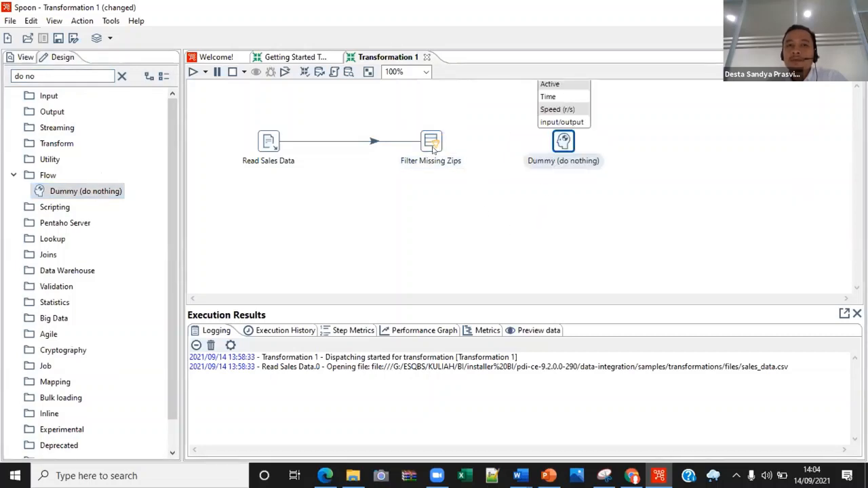
{"action": "left_click_drag", "start_coordinate": [451, 183], "coordinate": [560, 147]}
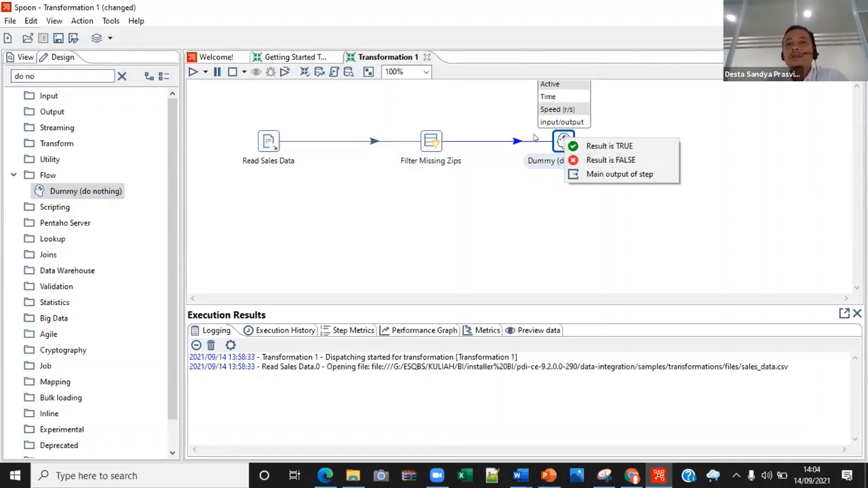
{"action": "left_click", "coordinate": [600, 146]}
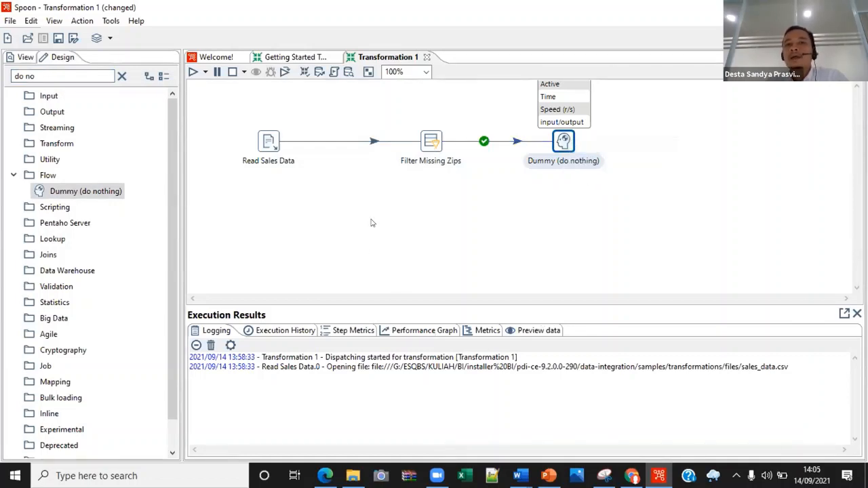
Add a second Dummy (do nothing) step below the first and connect Filter Missing Zips to it as the false-result target
{"action": "left_click_drag", "start_coordinate": [80, 197], "coordinate": [575, 224]}
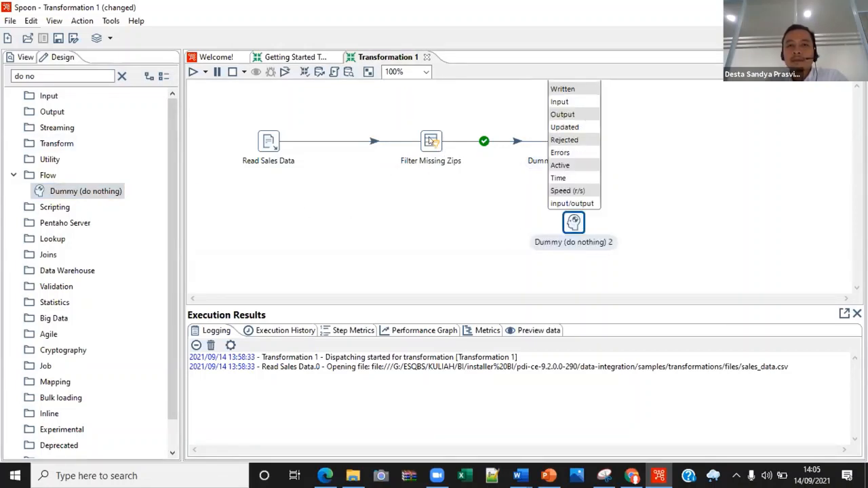
{"action": "left_click_drag", "start_coordinate": [450, 181], "coordinate": [574, 226]}
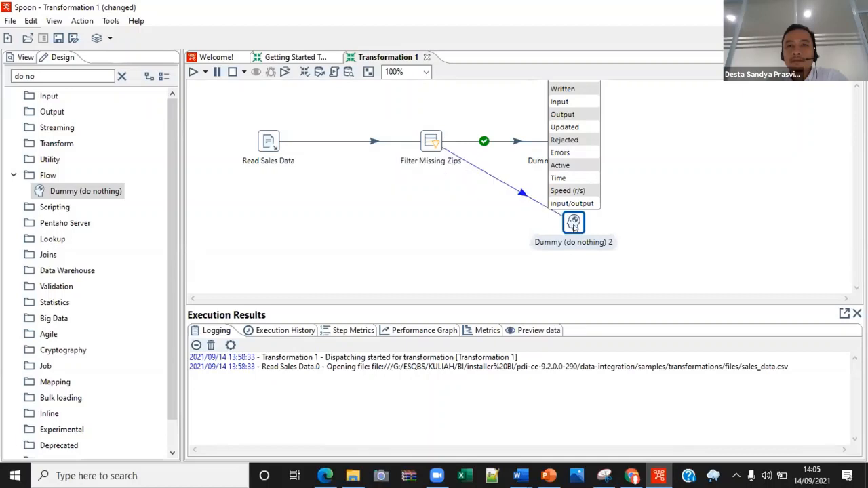
{"action": "left_click", "coordinate": [611, 248]}
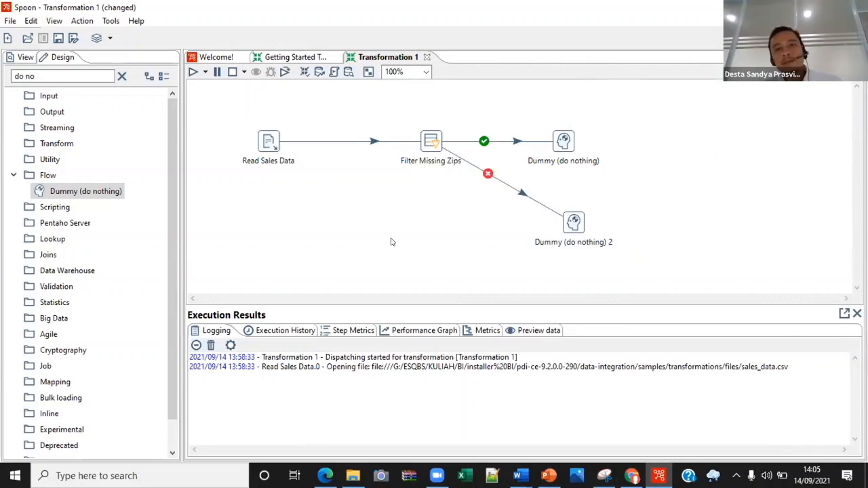
{"action": "left_click_drag", "start_coordinate": [574, 226], "coordinate": [565, 228]}
{"action": "left_click", "coordinate": [317, 171]}
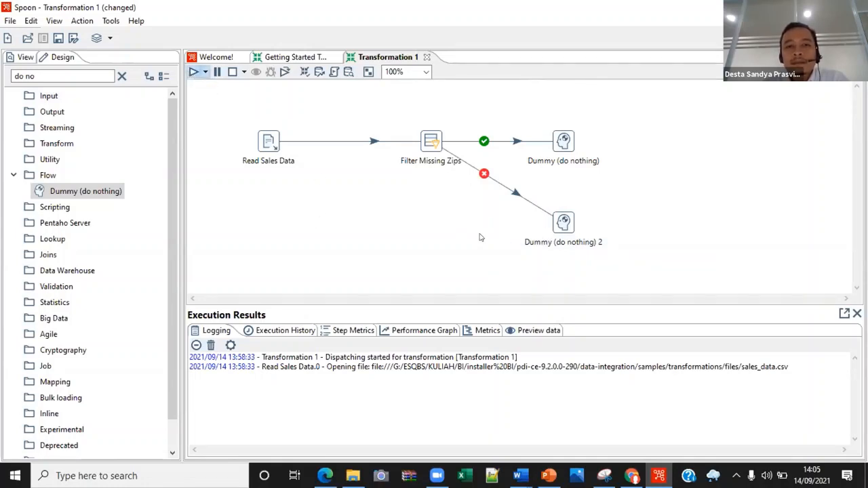
Launch the transformation and, as part of the run, save it as latihan_pentaho_1 on Local Disk (G:)
{"action": "key", "text": "F9"}
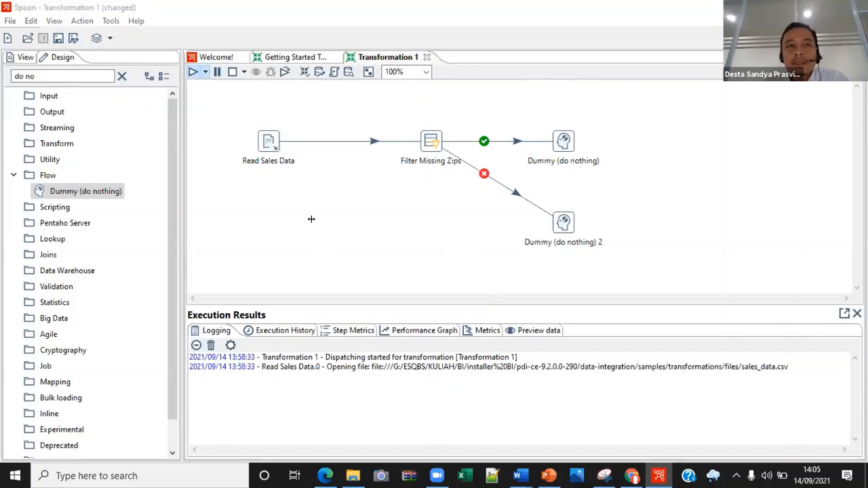
{"action": "left_click", "coordinate": [588, 381]}
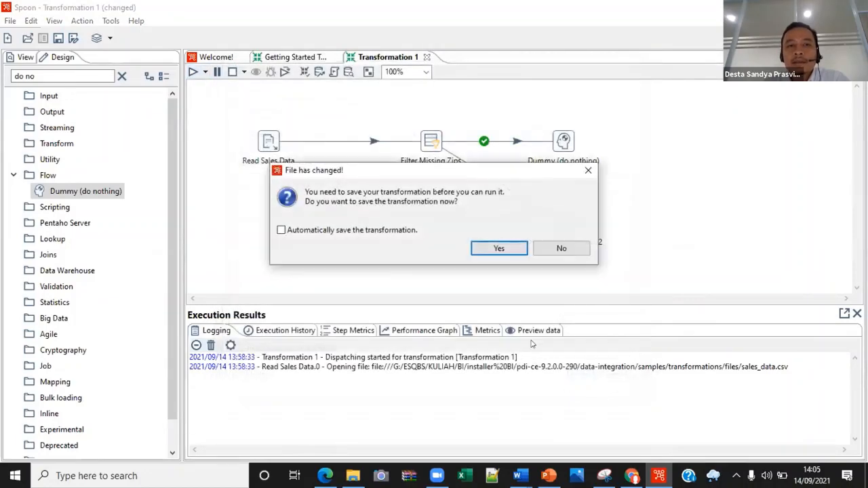
{"action": "left_click", "coordinate": [481, 248]}
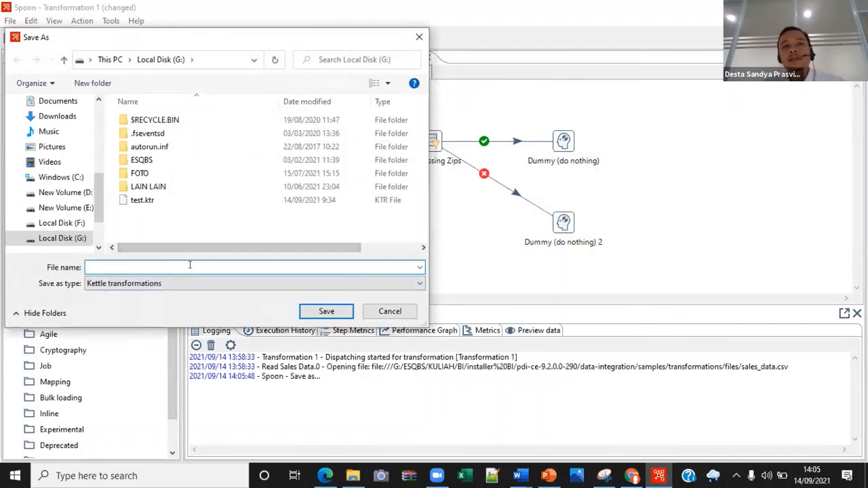
{"action": "left_click_drag", "start_coordinate": [153, 35], "coordinate": [478, 92]}
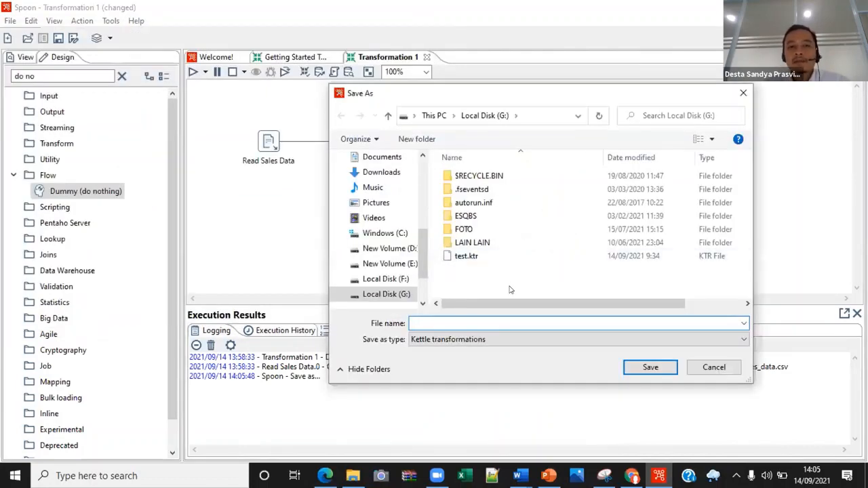
{"action": "type", "text": "latihan_pentaho_1"}
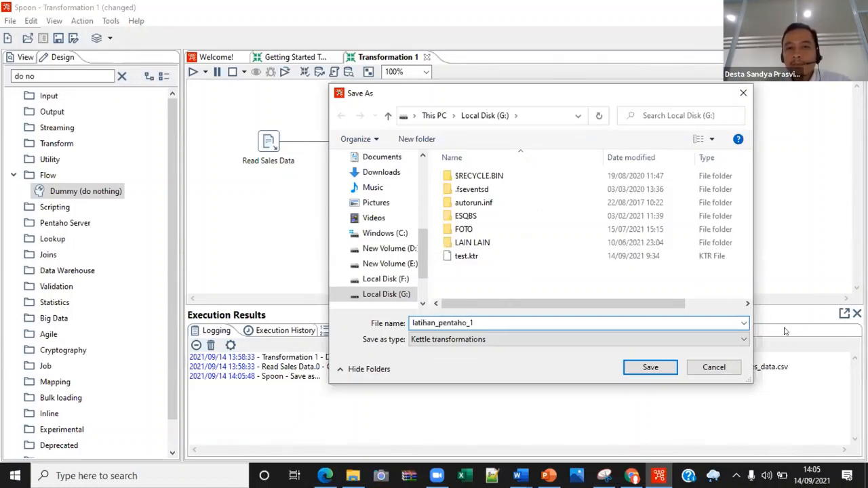
{"action": "left_click", "coordinate": [662, 369]}
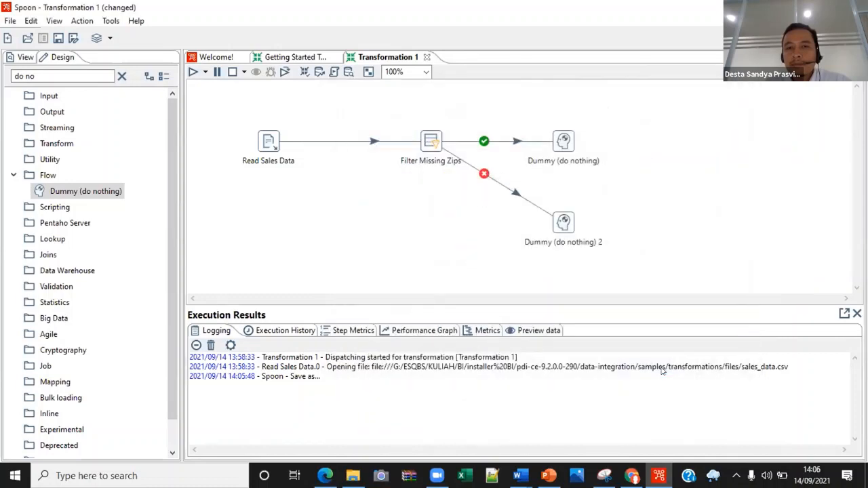
{"action": "left_click", "coordinate": [517, 280]}
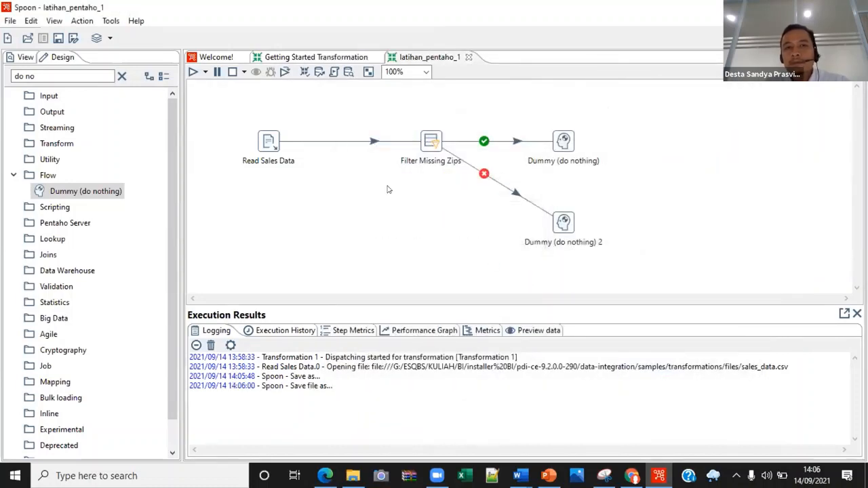
Stop the transformation still in progress and run it again with the Pentaho local configuration
{"action": "left_click", "coordinate": [232, 71]}
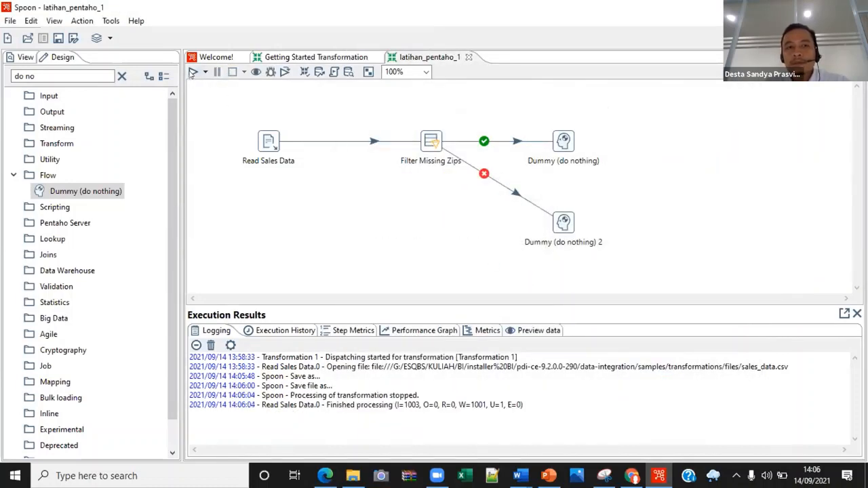
{"action": "left_click", "coordinate": [193, 72]}
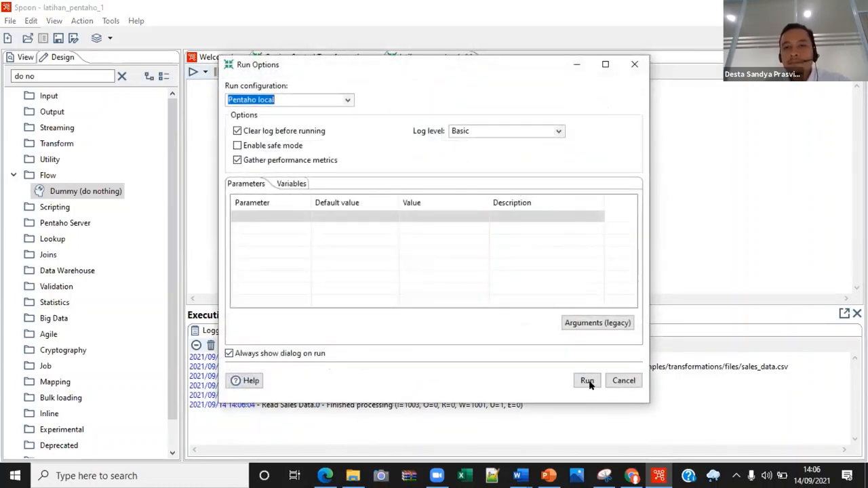
{"action": "left_click", "coordinate": [586, 380]}
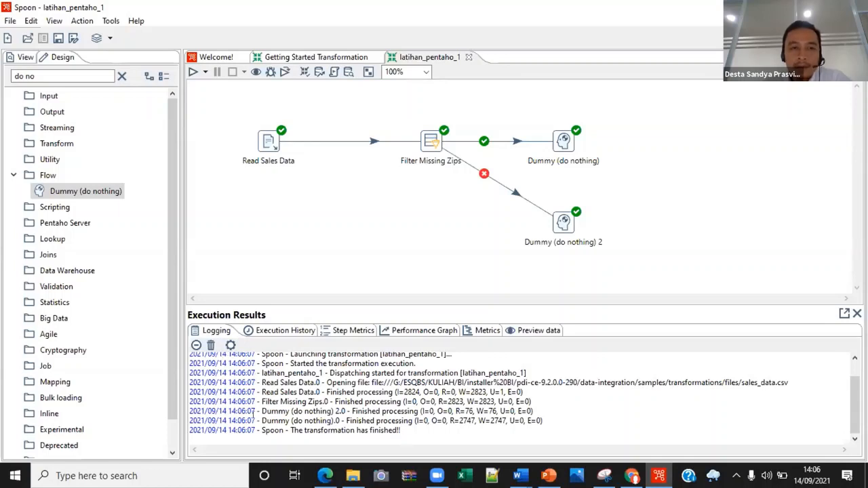
Review the run's execution history and step metrics, and check the condition in the Filter Missing Zips step
{"action": "left_click", "coordinate": [298, 331]}
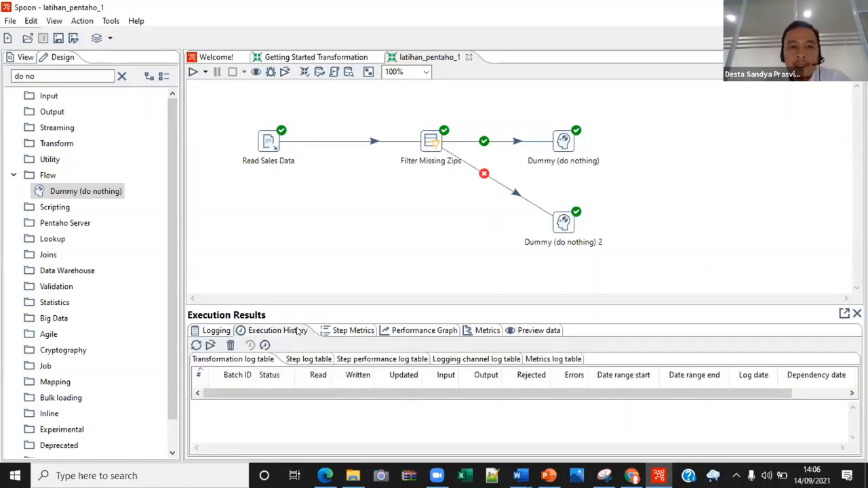
{"action": "left_click_drag", "start_coordinate": [349, 397], "coordinate": [347, 421]}
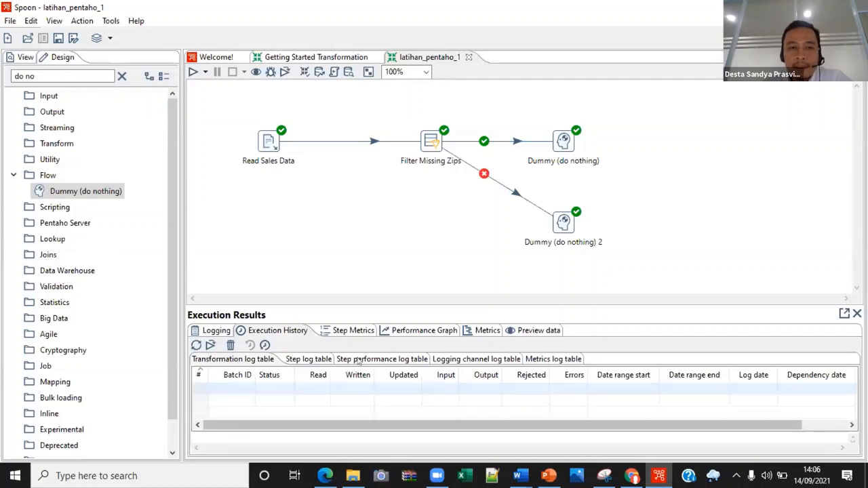
{"action": "left_click", "coordinate": [360, 330]}
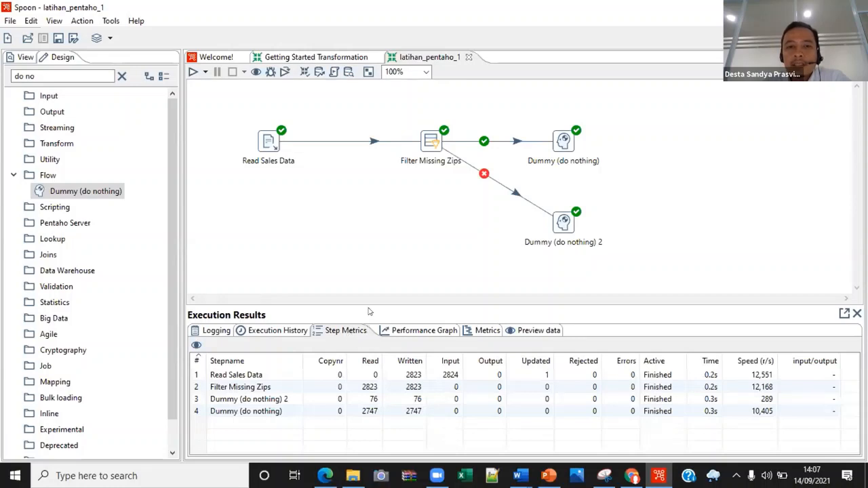
{"action": "left_click_drag", "start_coordinate": [369, 303], "coordinate": [369, 281]}
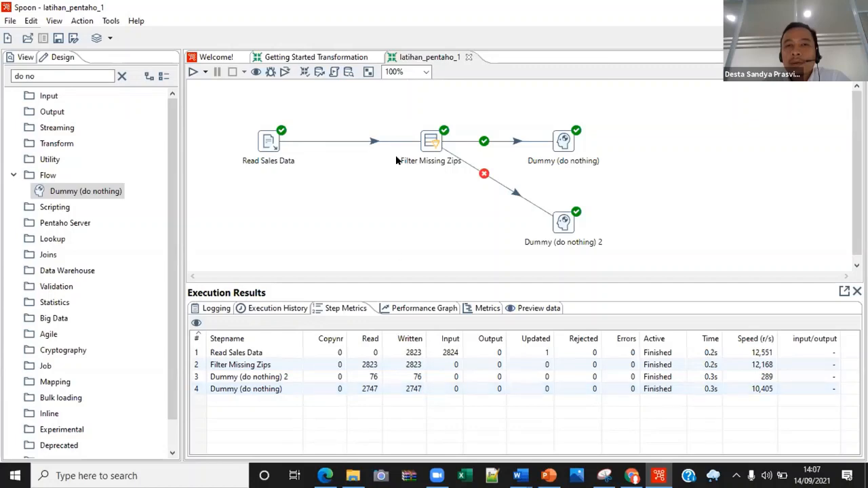
{"action": "double_click", "coordinate": [425, 143]}
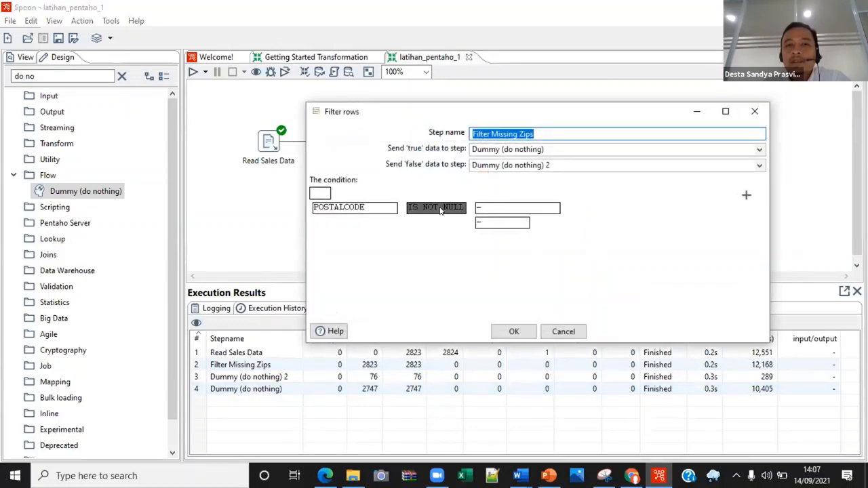
{"action": "left_click", "coordinate": [755, 111]}
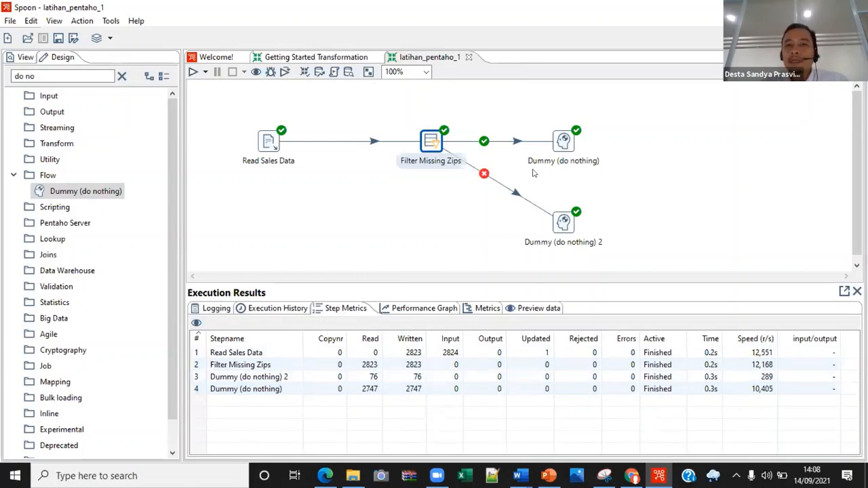
Try to rename the Dummy step that receives the true rows as "No Missing Val"
{"action": "left_click", "coordinate": [563, 143]}
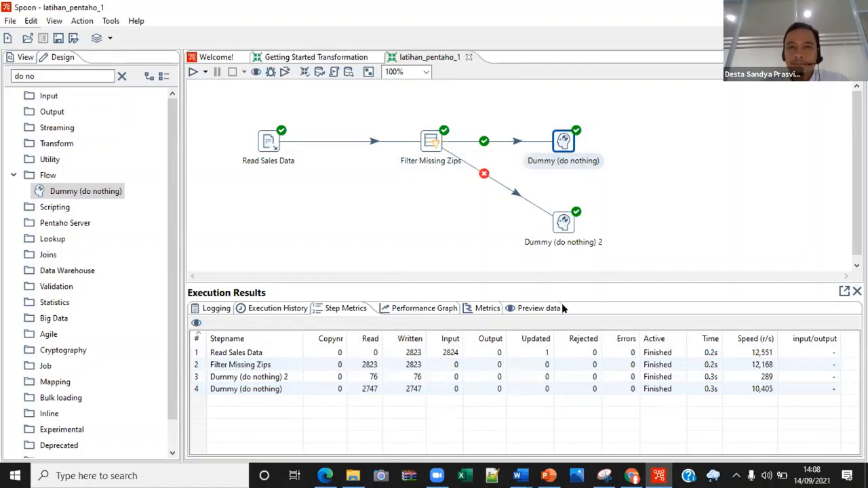
{"action": "double_click", "coordinate": [564, 144]}
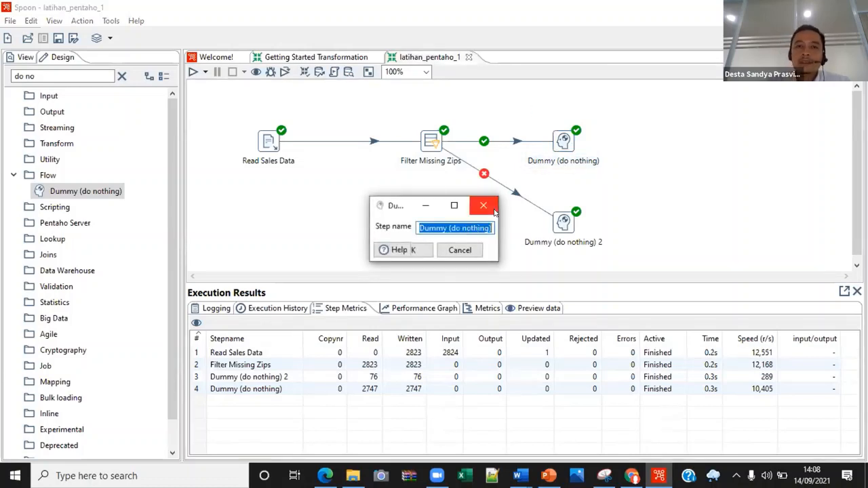
{"action": "type", "text": "DAta"}
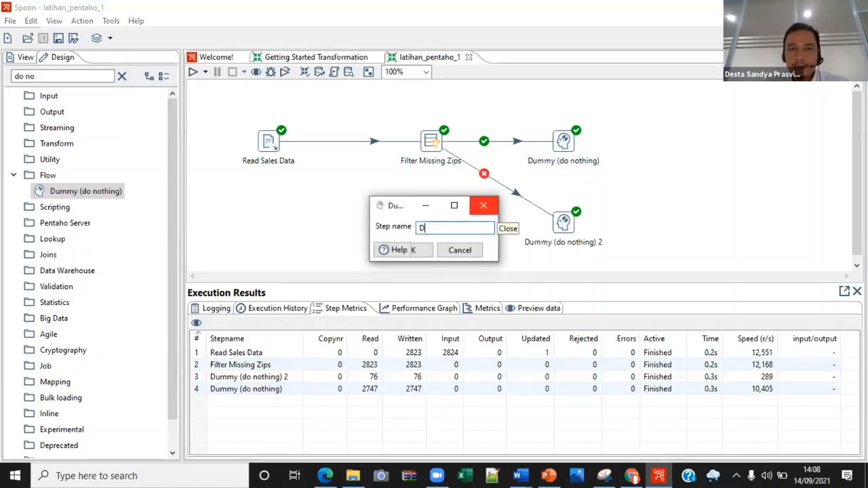
{"action": "key", "text": "BackSpace"}
{"action": "key", "text": "BackSpace"}
{"action": "key", "text": "BackSpace"}
{"action": "key", "text": "BackSpace"}
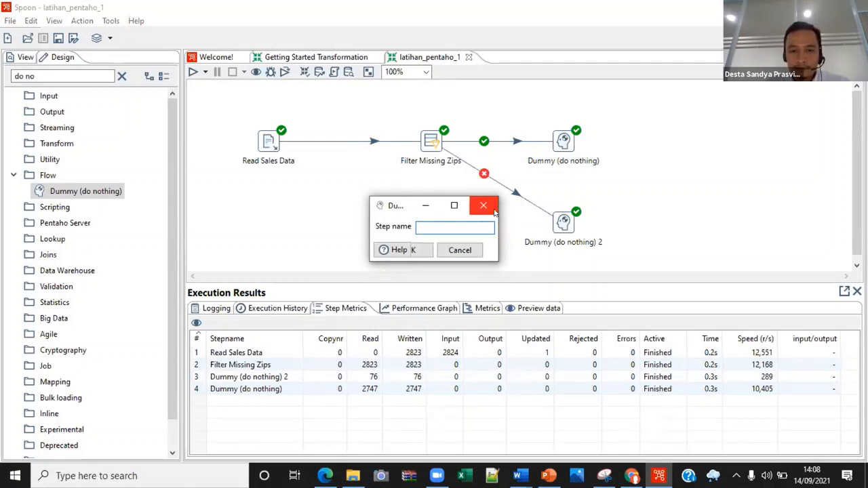
{"action": "type", "text": "No"}
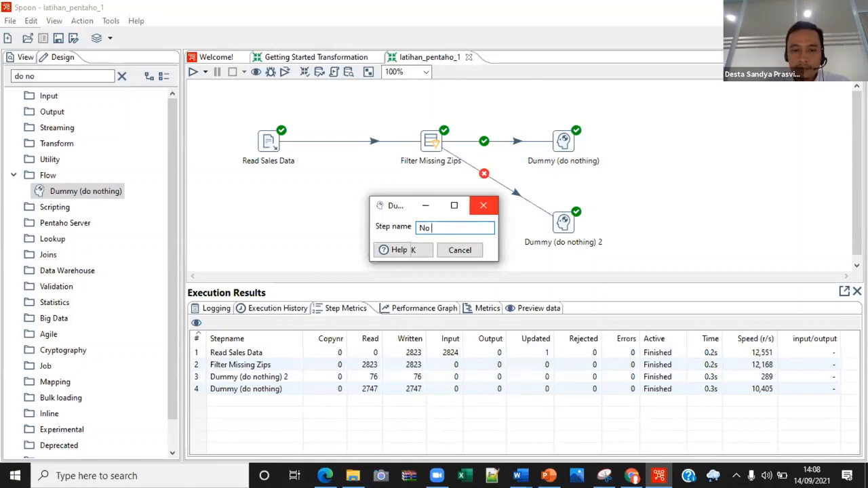
{"action": "type", "text": " Missing "}
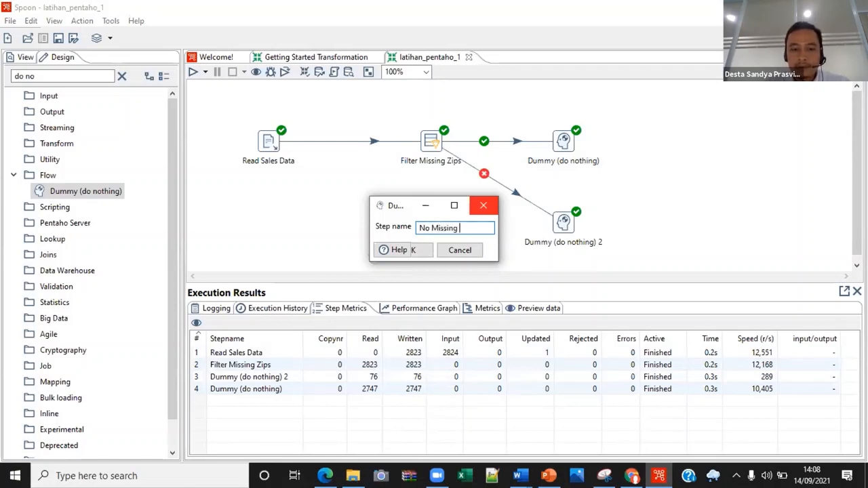
{"action": "type", "text": "Val"}
{"action": "key", "text": "Return"}
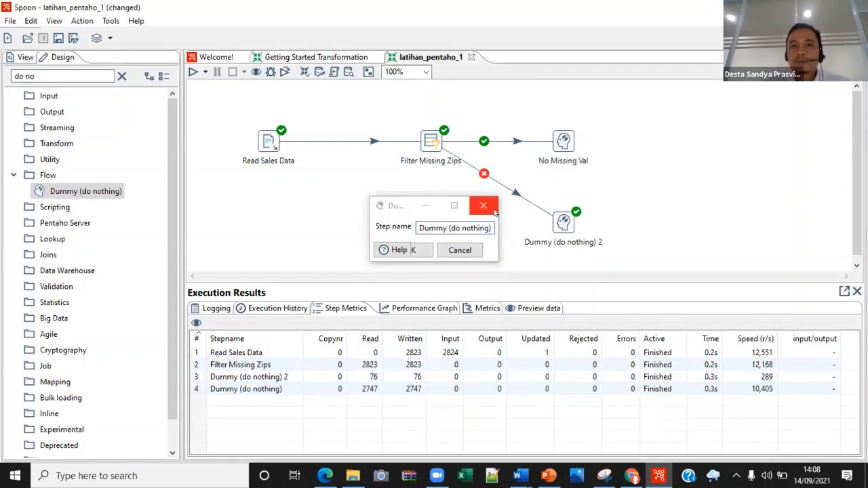
{"action": "left_click", "coordinate": [418, 252]}
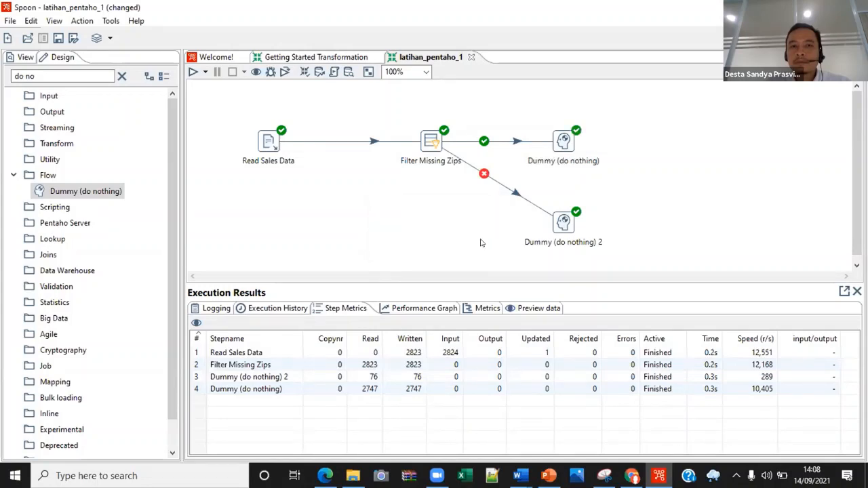
Set the name of the Dummy step on the filter's true branch to "No Missing Val"
{"action": "double_click", "coordinate": [570, 156]}
{"action": "type", "text": "No "}
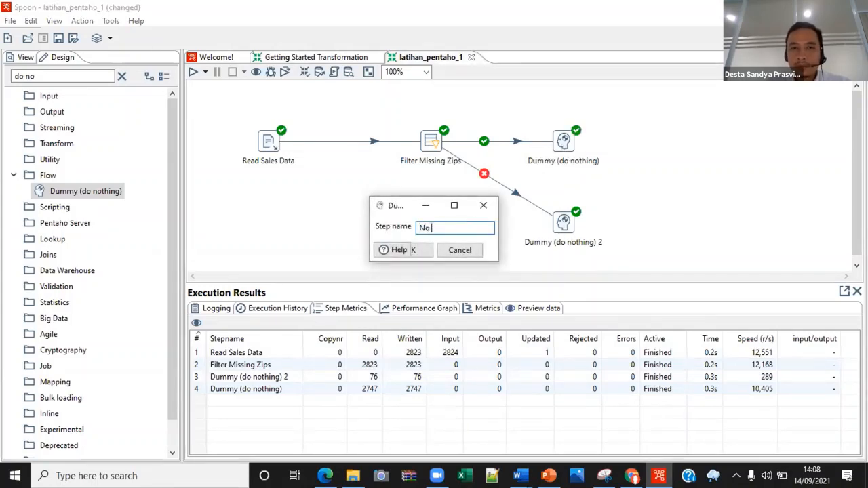
{"action": "type", "text": "Missing V"}
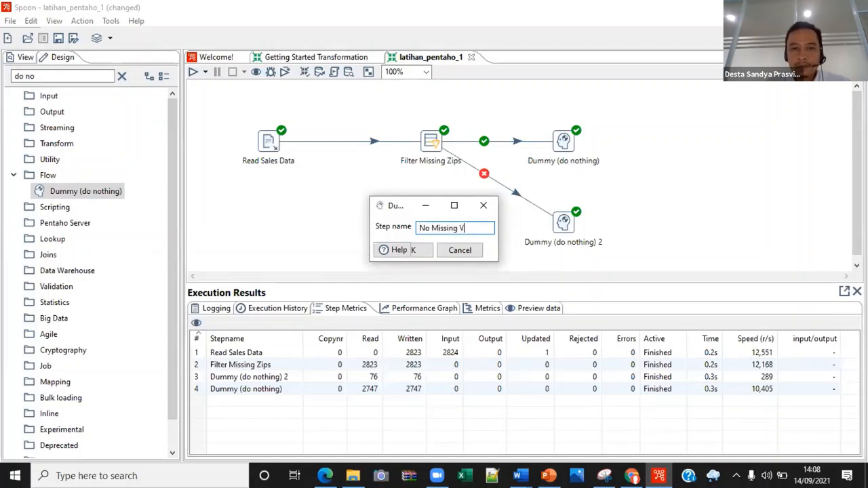
{"action": "type", "text": "al"}
{"action": "key", "text": "Return"}
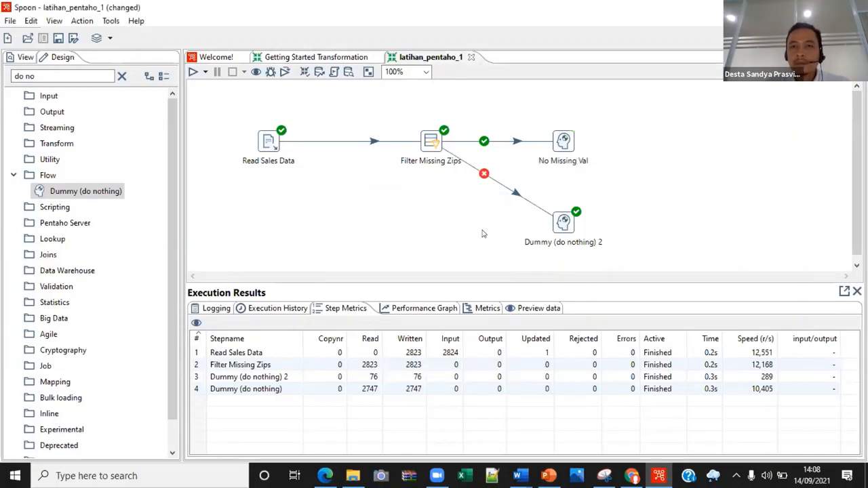
Rename the Dummy step on the filter's false branch as "Missing Val Data"
{"action": "double_click", "coordinate": [559, 237]}
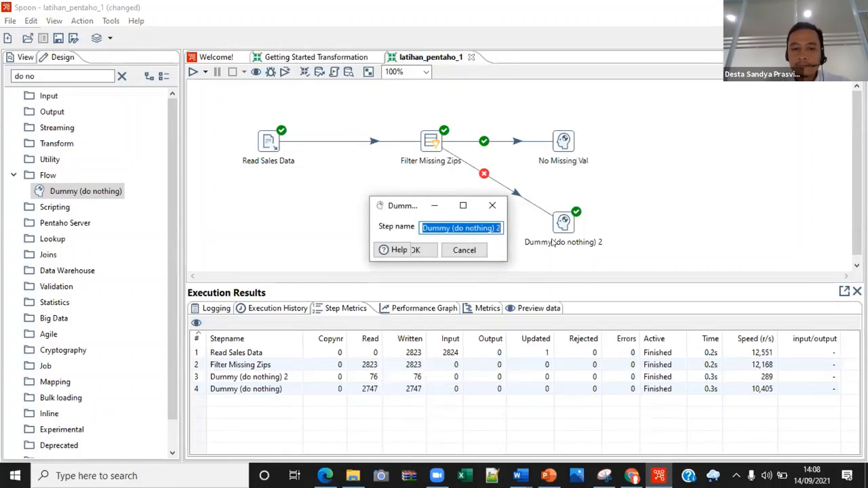
{"action": "type", "text": "Missing"}
{"action": "key", "text": "BackSpace"}
{"action": "key", "text": "BackSpace"}
{"action": "key", "text": "BackSpace"}
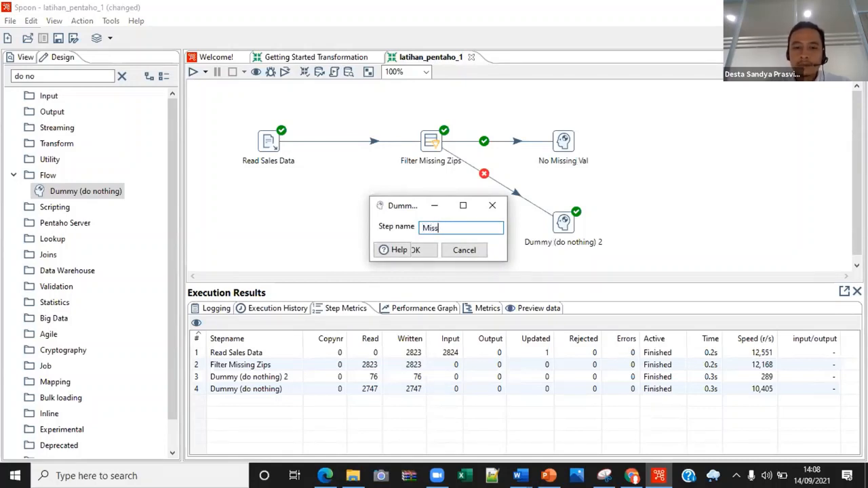
{"action": "type", "text": "ing Val "}
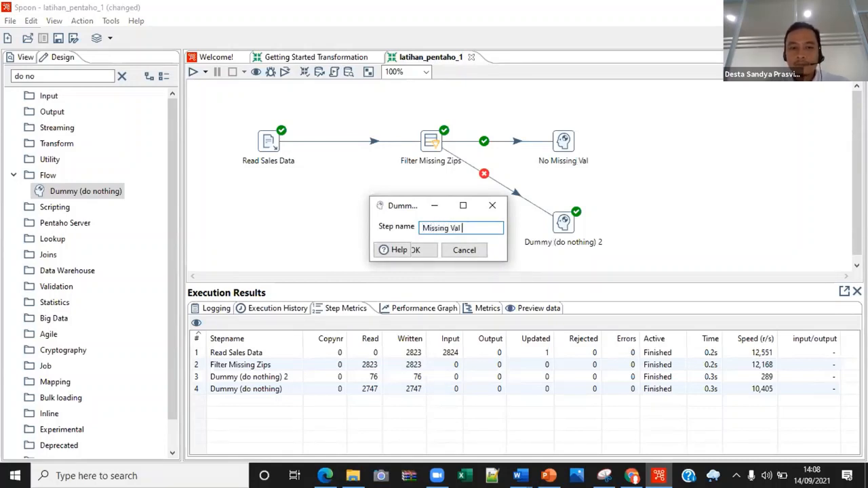
{"action": "type", "text": "Data"}
{"action": "key", "text": "Return"}
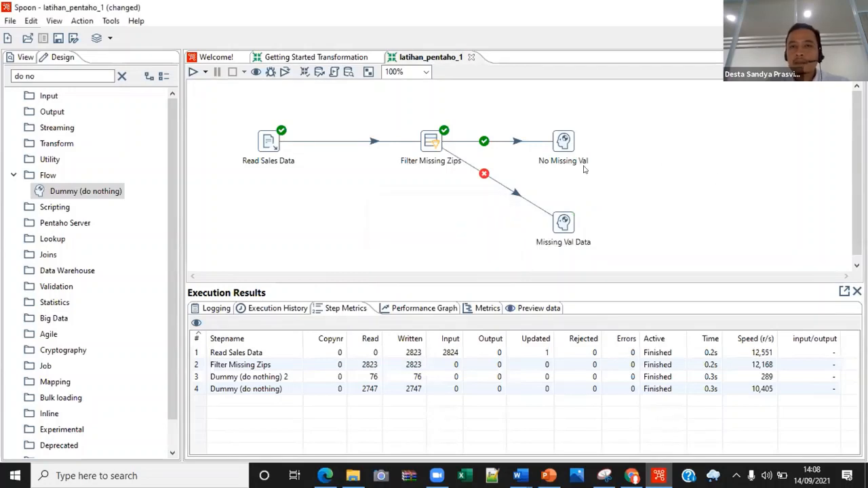
Rename the Dummy step on the filter's true branch as "No Missing Val Data"
{"action": "double_click", "coordinate": [565, 151]}
{"action": "key", "text": "End"}
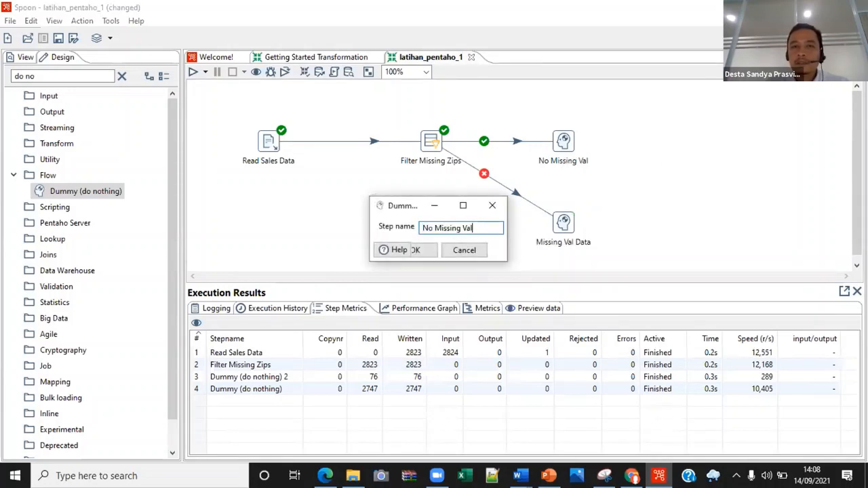
{"action": "type", "text": "Data"}
{"action": "key", "text": "Return"}
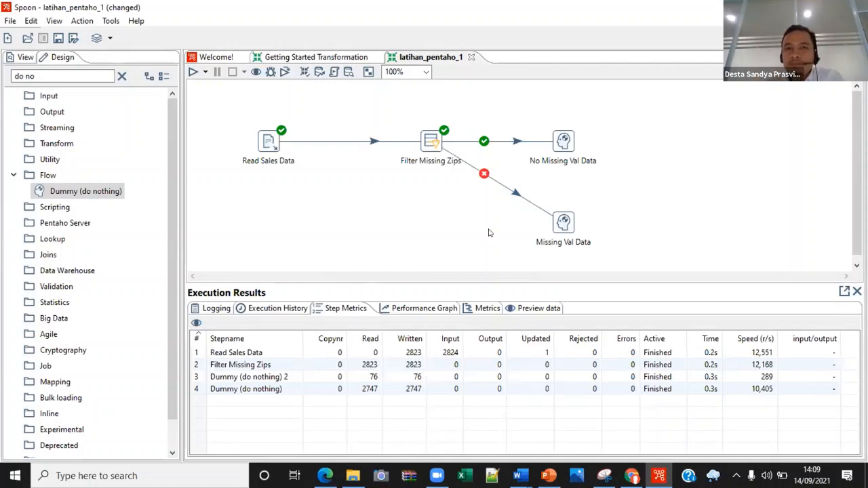
Rearrange the canvas so Read Sales Data and Filter Missing Zips line up horizontally, with the two Dummy steps branching above and below
{"action": "left_click_drag", "start_coordinate": [566, 143], "coordinate": [577, 112]}
{"action": "left_click_drag", "start_coordinate": [274, 136], "coordinate": [274, 177]}
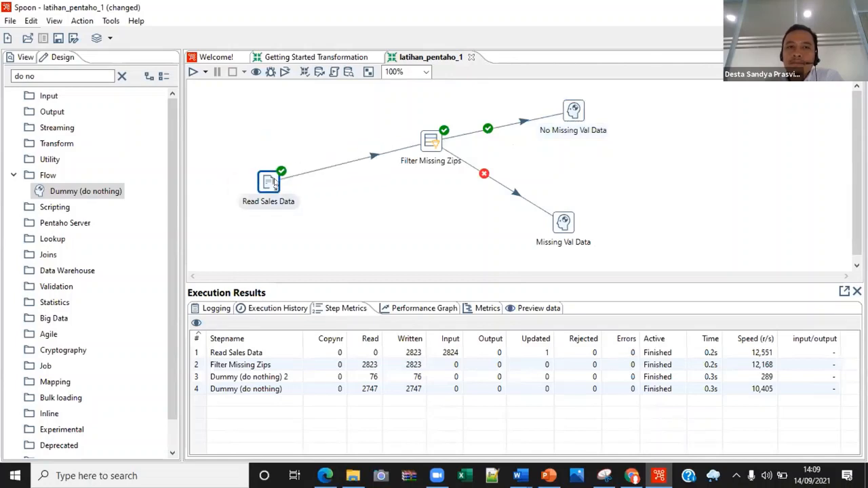
{"action": "left_click_drag", "start_coordinate": [436, 145], "coordinate": [431, 190]}
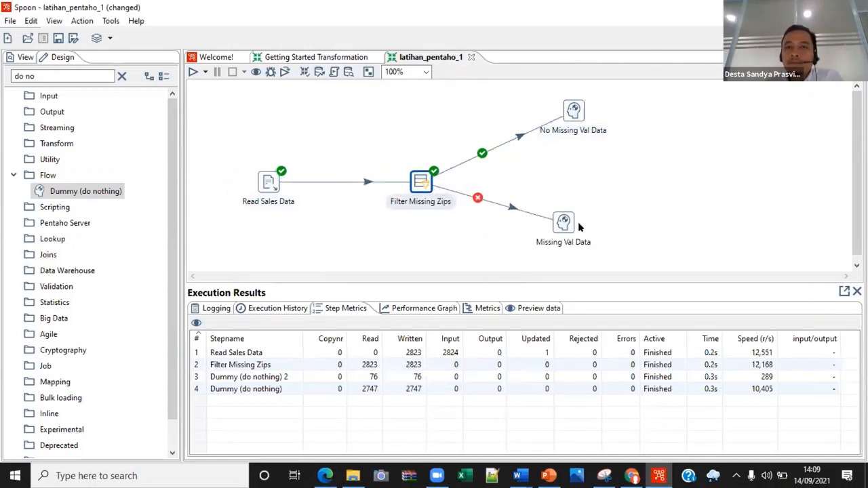
{"action": "left_click_drag", "start_coordinate": [577, 224], "coordinate": [576, 235]}
{"action": "left_click_drag", "start_coordinate": [582, 121], "coordinate": [574, 141]}
{"action": "left_click", "coordinate": [679, 181]}
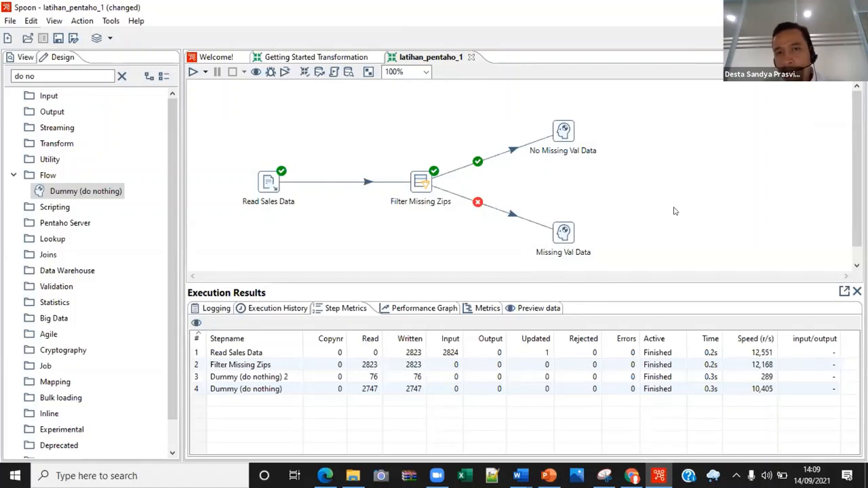
{"action": "left_click", "coordinate": [566, 130]}
{"action": "left_click", "coordinate": [570, 236]}
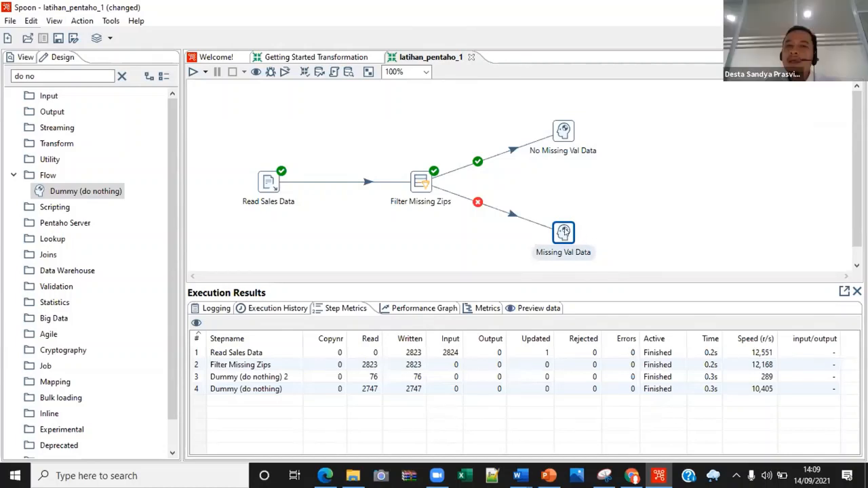
{"action": "mouse_move", "coordinate": [563, 241]}
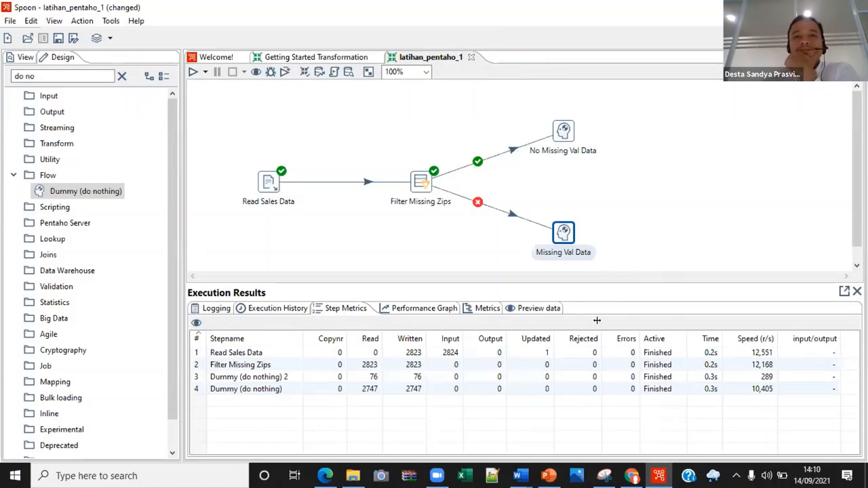
Switch to Chrome and check the tutorial's Filter Rows condition instructions, then return to the transformation in Spoon
{"action": "left_click", "coordinate": [632, 475]}
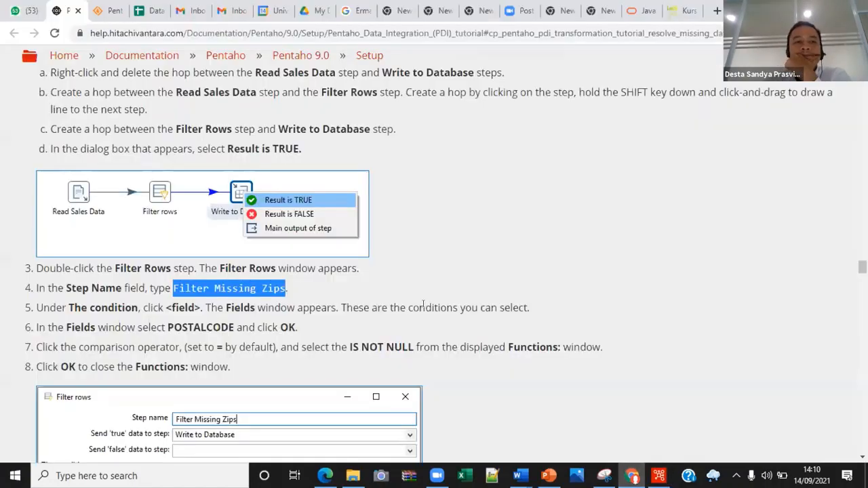
{"action": "scroll", "coordinate": [421, 306], "scroll_direction": "down", "scroll_amount": 3}
{"action": "scroll", "coordinate": [420, 305], "scroll_direction": "up", "scroll_amount": 1}
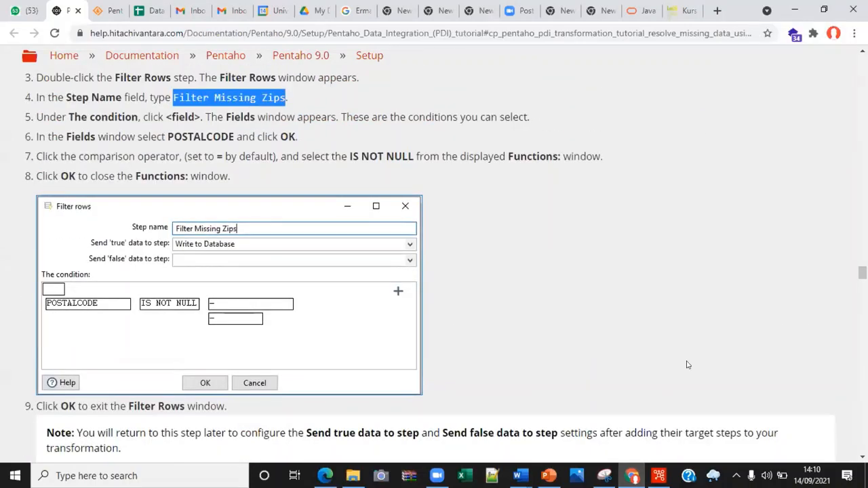
{"action": "left_click", "coordinate": [648, 468]}
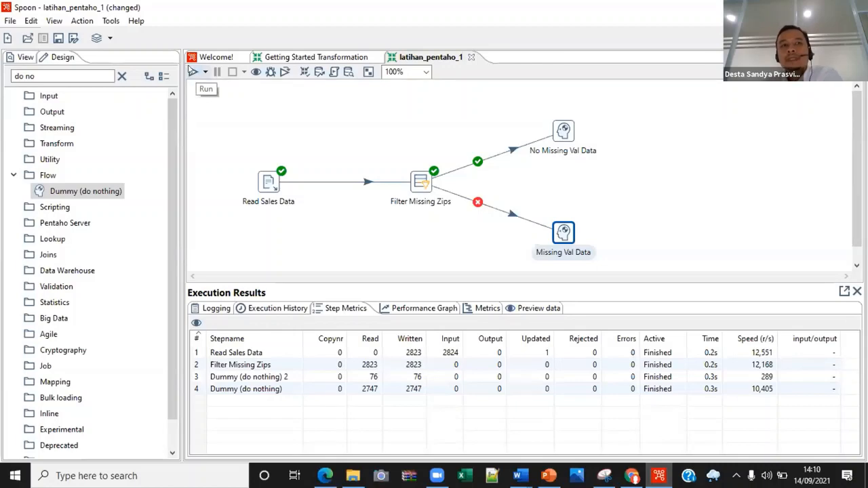
Run the transformation with the Pentaho local configuration, saving the changes first, and show its step metrics
{"action": "left_click", "coordinate": [193, 72]}
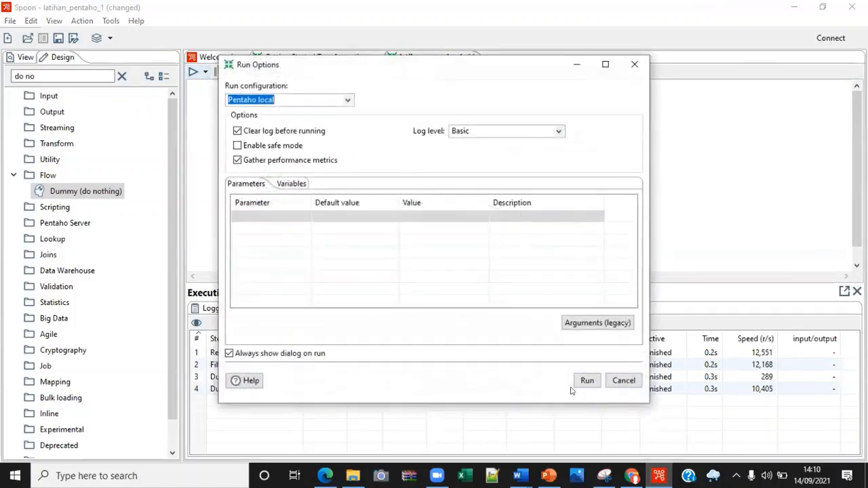
{"action": "left_click", "coordinate": [584, 378]}
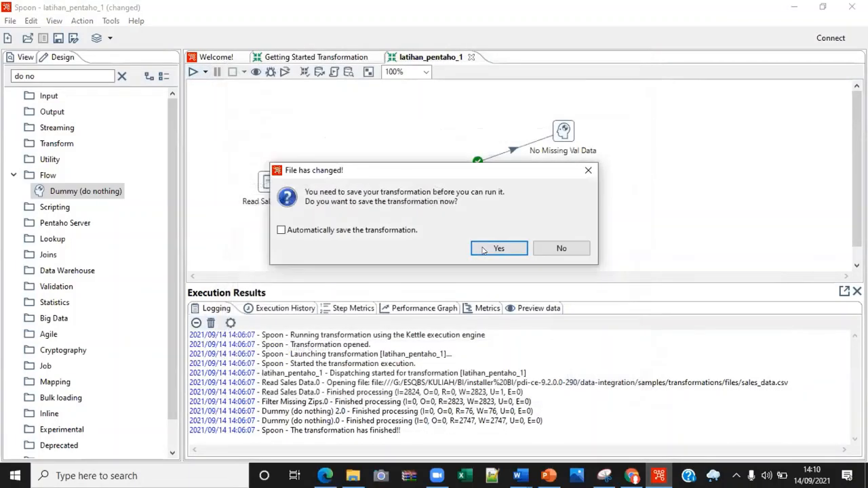
{"action": "left_click", "coordinate": [498, 248]}
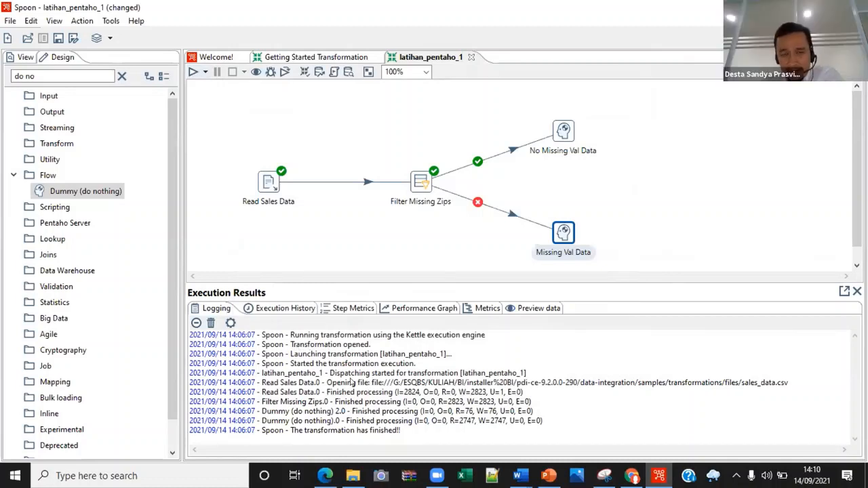
{"action": "left_click", "coordinate": [357, 309]}
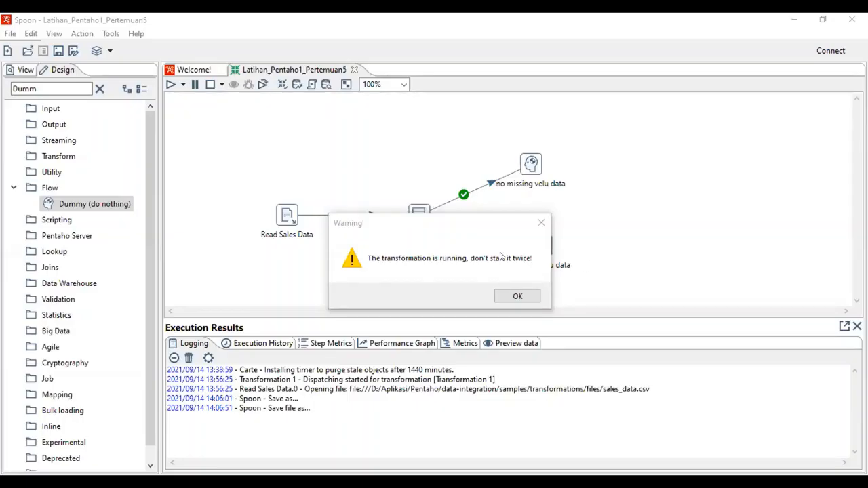
Stop the running Latihan_Pentaho1_Pertemuan5 transformation, run it again with the Pentaho local configuration, and show its step metrics
{"action": "left_click", "coordinate": [519, 297]}
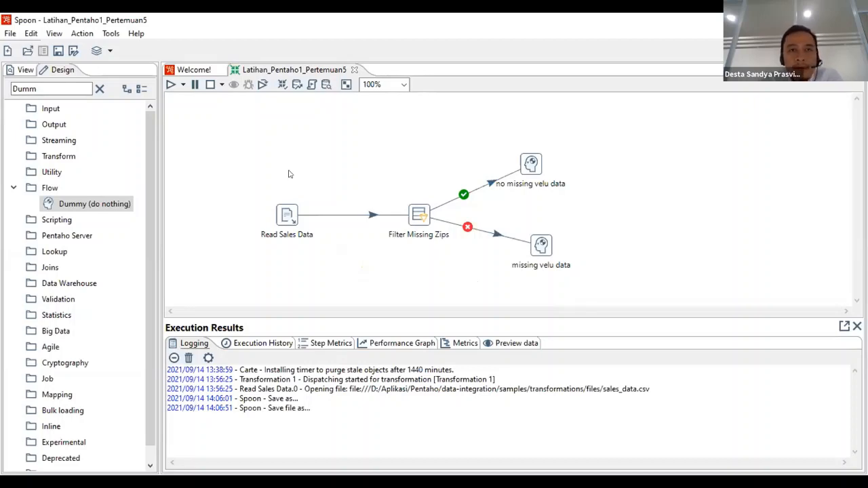
{"action": "left_click", "coordinate": [210, 85]}
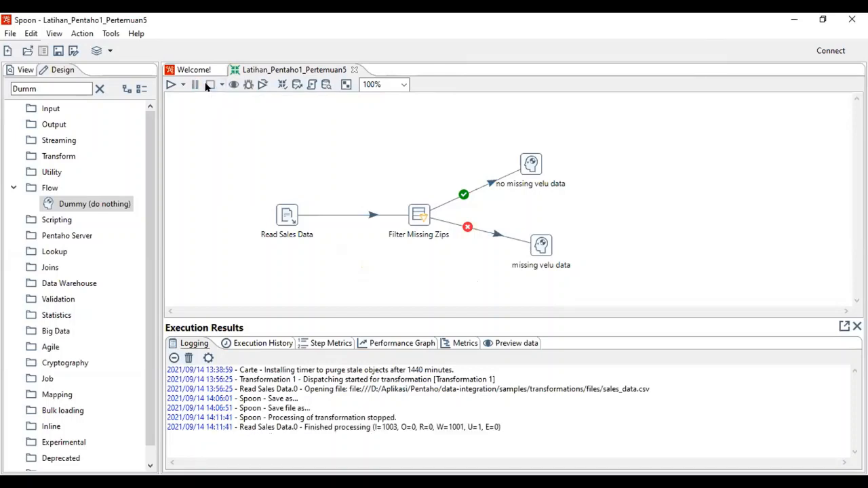
{"action": "left_click", "coordinate": [172, 86]}
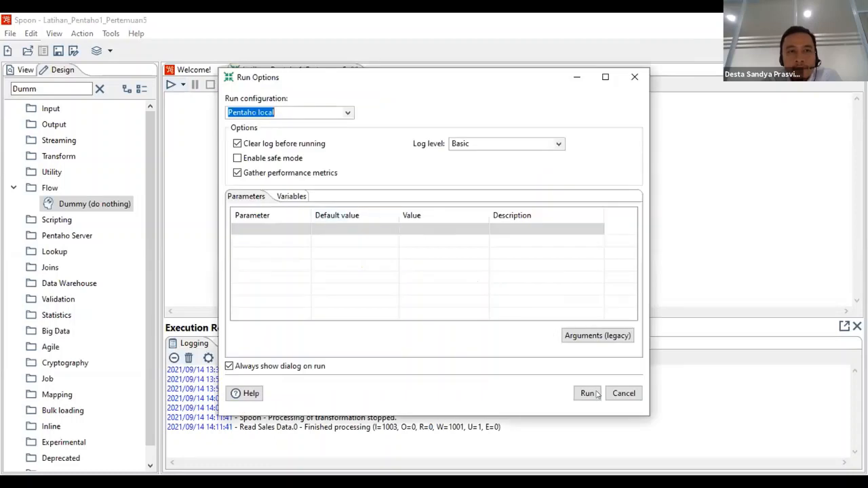
{"action": "left_click", "coordinate": [588, 393]}
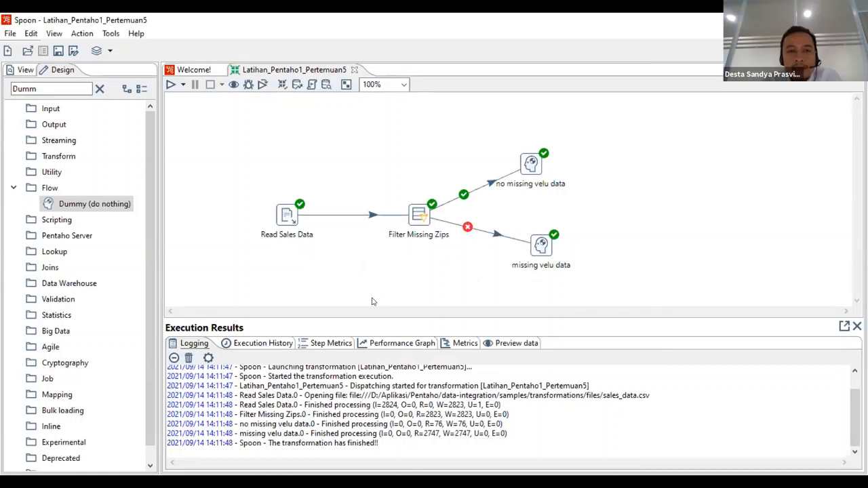
{"action": "left_click", "coordinate": [318, 344]}
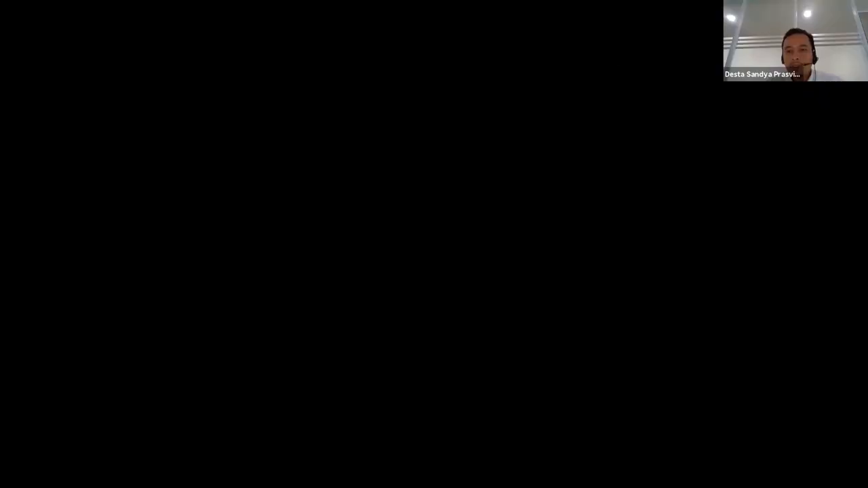
Return to latihan_pentaho_1 and move Filter Missing Zips and Read Sales Data higher on the canvas, aligned in one row
{"action": "key", "text": "alt+Tab"}
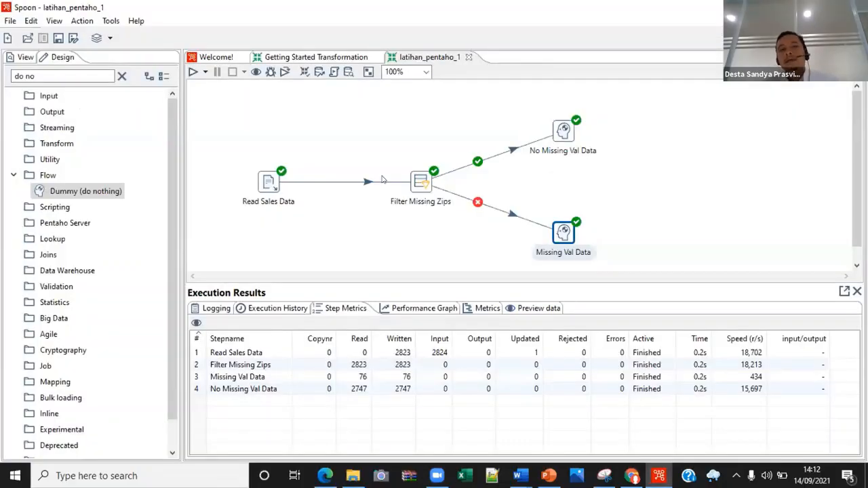
{"action": "left_click_drag", "start_coordinate": [421, 180], "coordinate": [390, 139]}
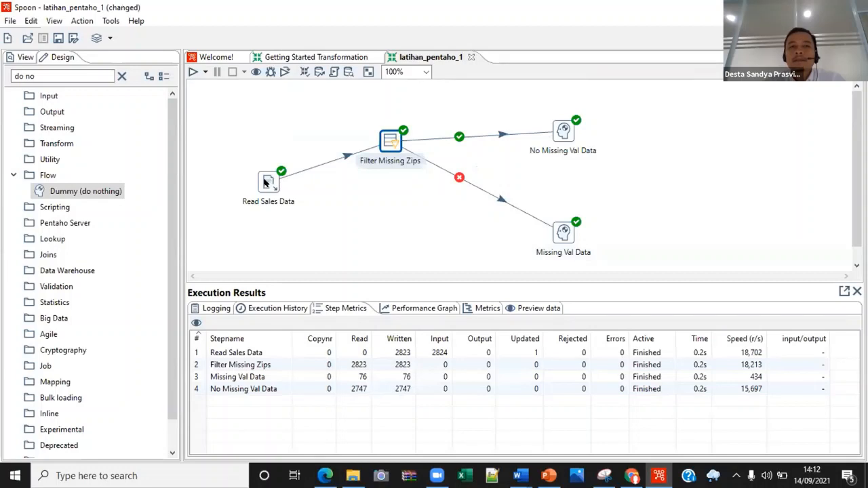
{"action": "left_click_drag", "start_coordinate": [268, 181], "coordinate": [268, 140]}
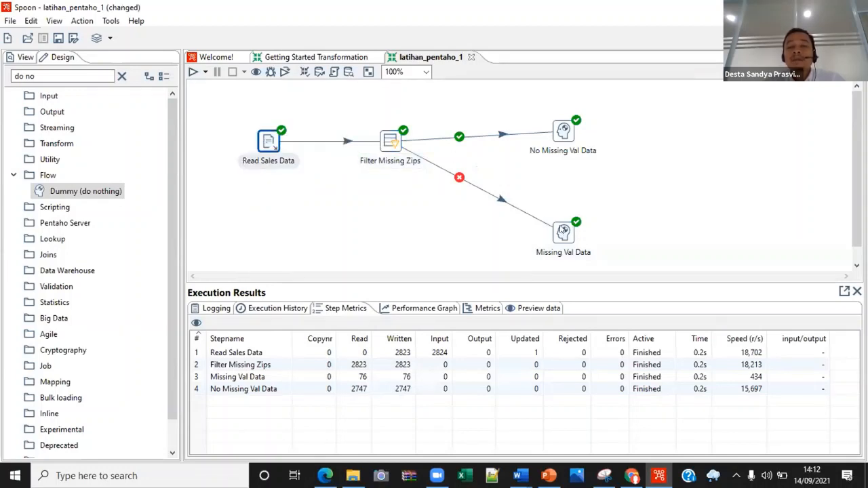
Delete the Missing Val Data step from the filter's false branch
{"action": "left_click", "coordinate": [565, 232]}
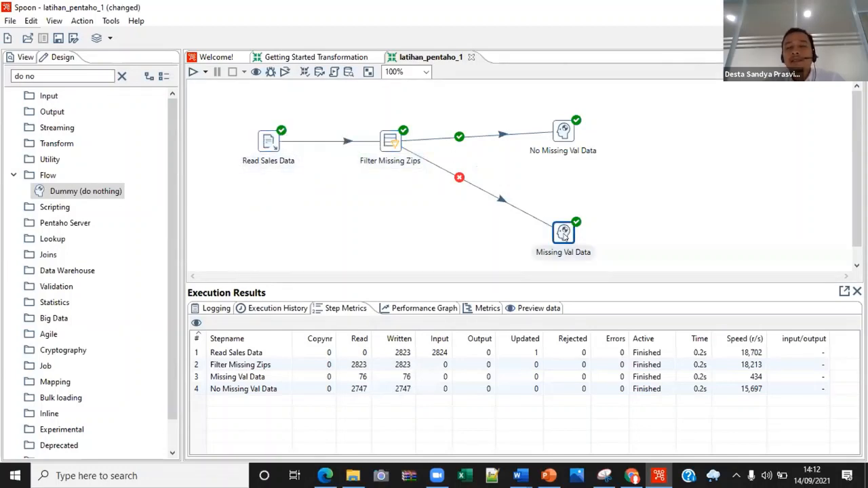
{"action": "left_click_drag", "start_coordinate": [565, 235], "coordinate": [564, 226]}
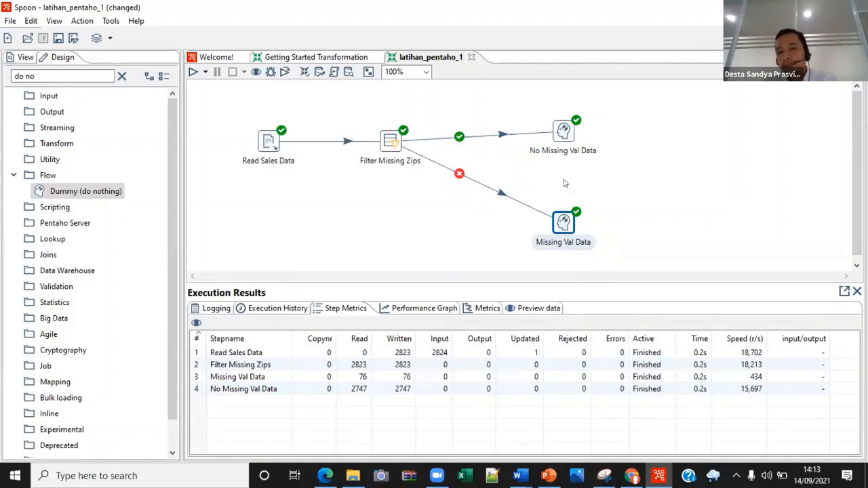
{"action": "key", "text": "Delete"}
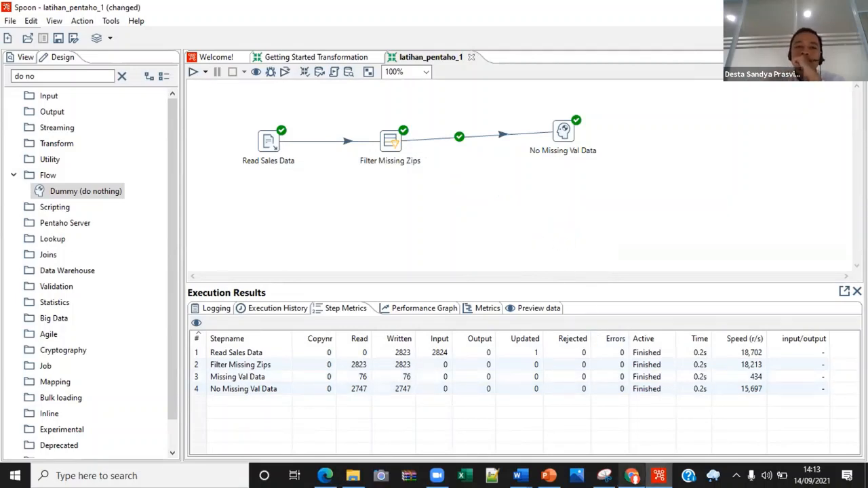
Consult the Chrome tutorial's section on adding a Text File Input step for postal codes, then return to Spoon
{"action": "mouse_move", "coordinate": [632, 475]}
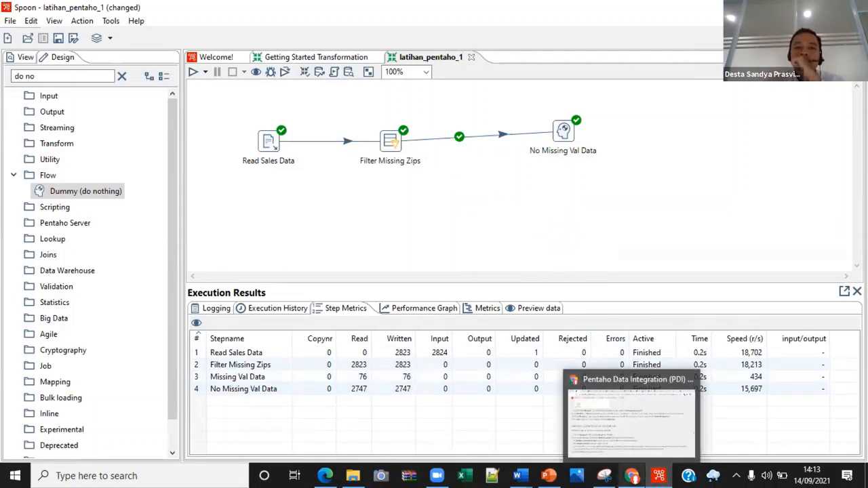
{"action": "left_click", "coordinate": [605, 416]}
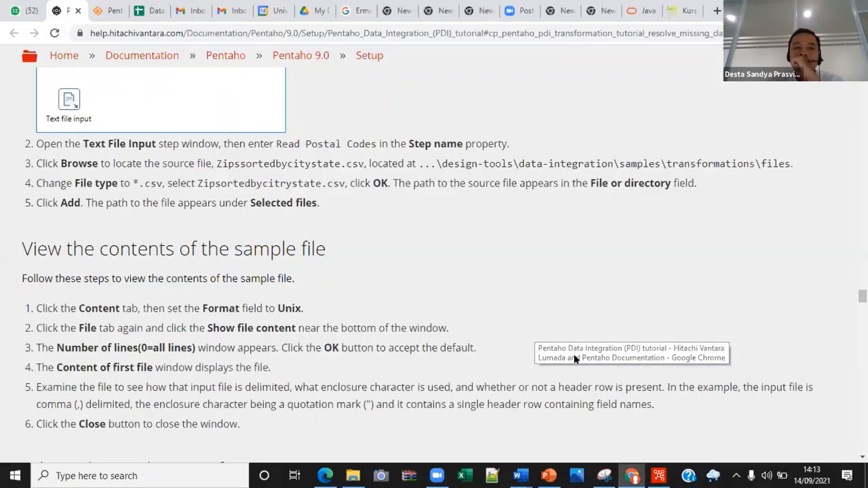
{"action": "scroll", "coordinate": [577, 359], "scroll_direction": "up", "scroll_amount": 1}
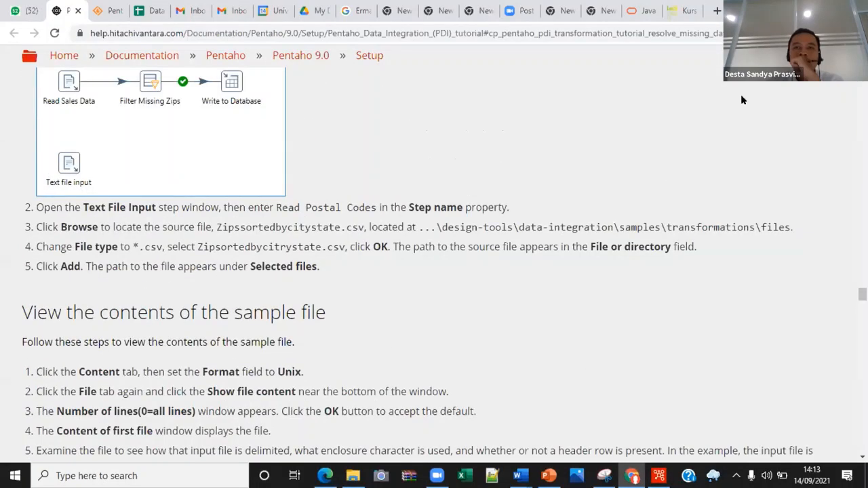
{"action": "left_click", "coordinate": [658, 475]}
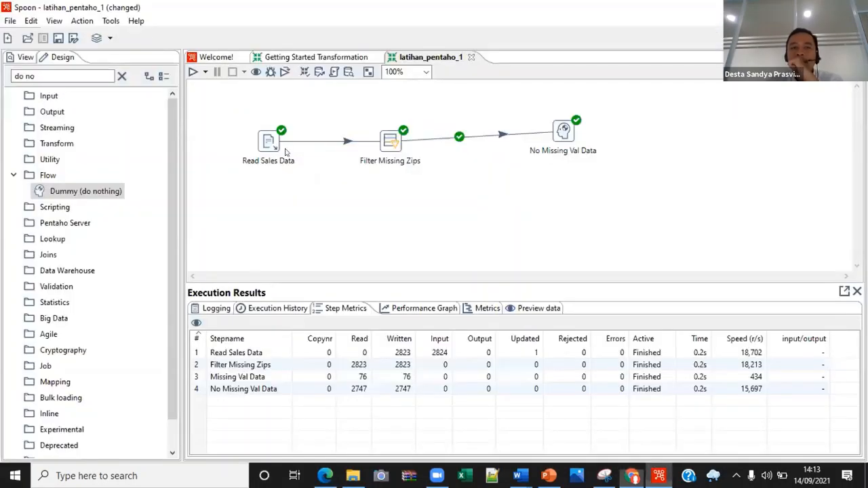
Move Read Sales Data further up and add a Text file input step from the Input category below it
{"action": "left_click_drag", "start_coordinate": [278, 139], "coordinate": [268, 119]}
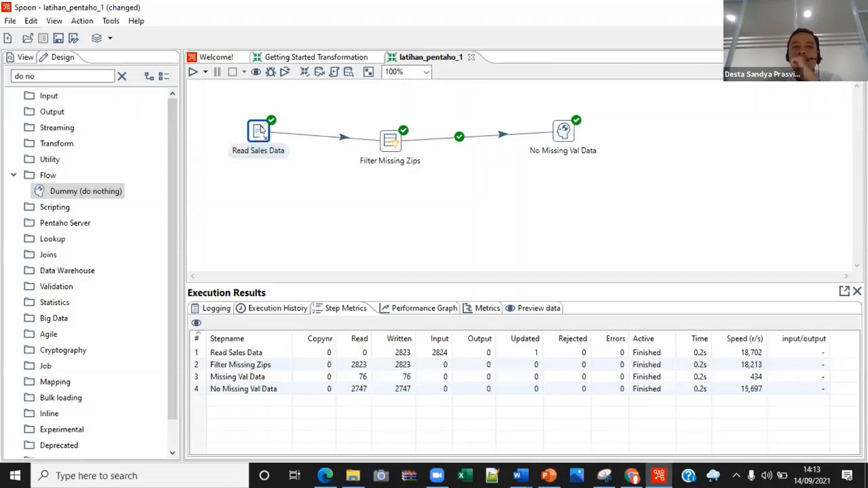
{"action": "left_click", "coordinate": [404, 244]}
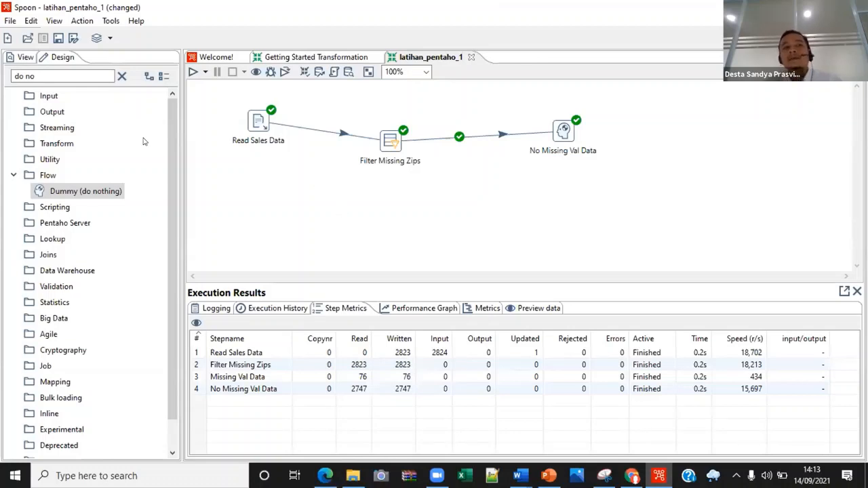
{"action": "left_click", "coordinate": [122, 76]}
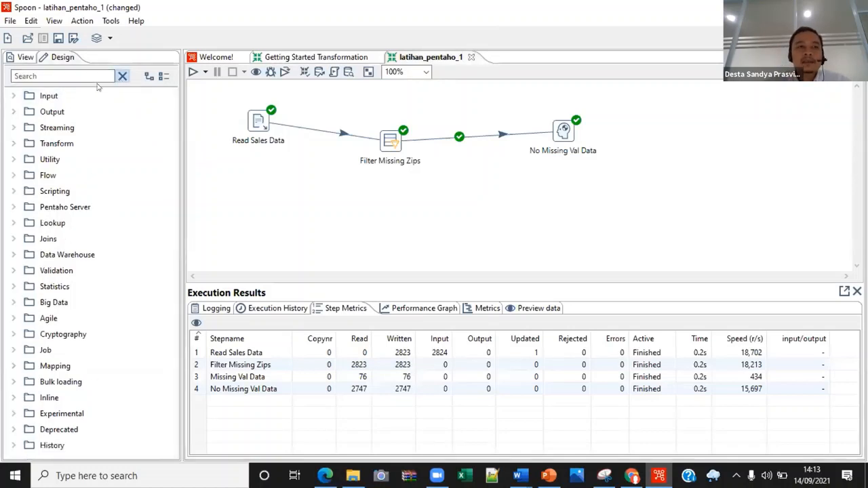
{"action": "left_click", "coordinate": [15, 96]}
{"action": "scroll", "coordinate": [126, 248], "scroll_direction": "down", "scroll_amount": 4}
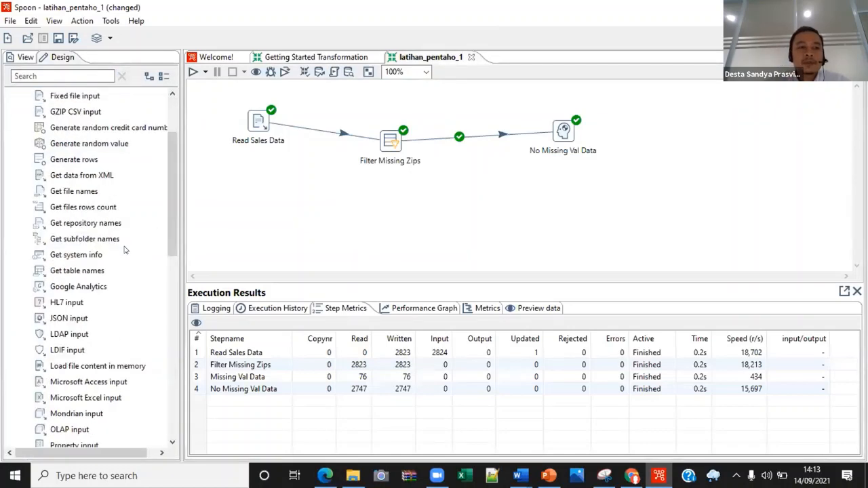
{"action": "scroll", "coordinate": [129, 285], "scroll_direction": "down", "scroll_amount": 2}
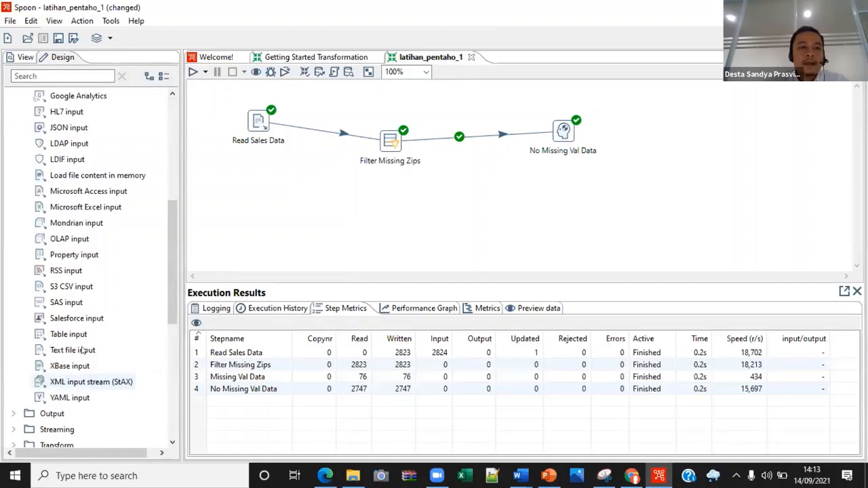
{"action": "left_click_drag", "start_coordinate": [81, 349], "coordinate": [268, 234]}
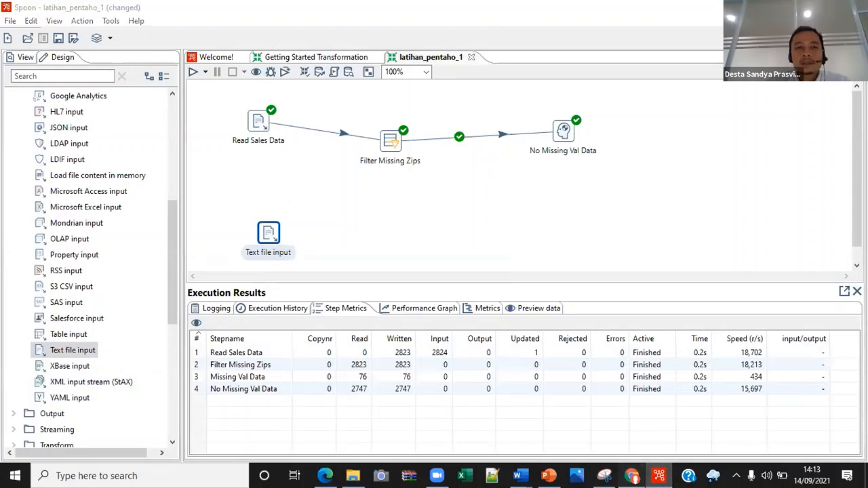
Switch to the Chrome tutorial and select the step name Read Postal Codes in the lookup-file instructions
{"action": "key", "text": "alt+Tab"}
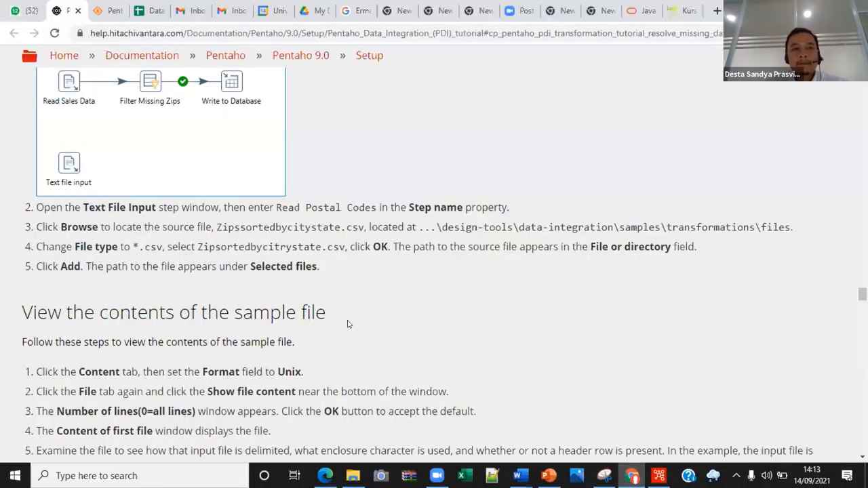
{"action": "scroll", "coordinate": [350, 329], "scroll_direction": "up", "scroll_amount": 5}
{"action": "scroll", "coordinate": [350, 330], "scroll_direction": "down", "scroll_amount": 3}
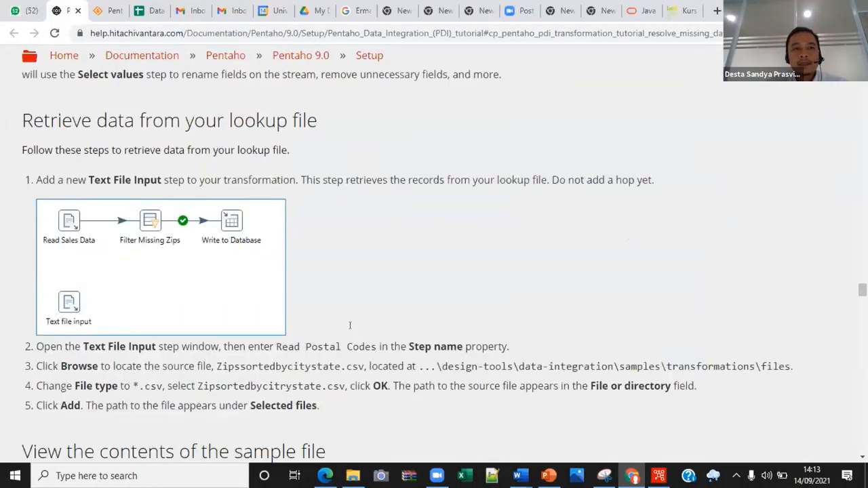
{"action": "scroll", "coordinate": [350, 332], "scroll_direction": "up", "scroll_amount": 1}
{"action": "scroll", "coordinate": [351, 332], "scroll_direction": "down", "scroll_amount": 1}
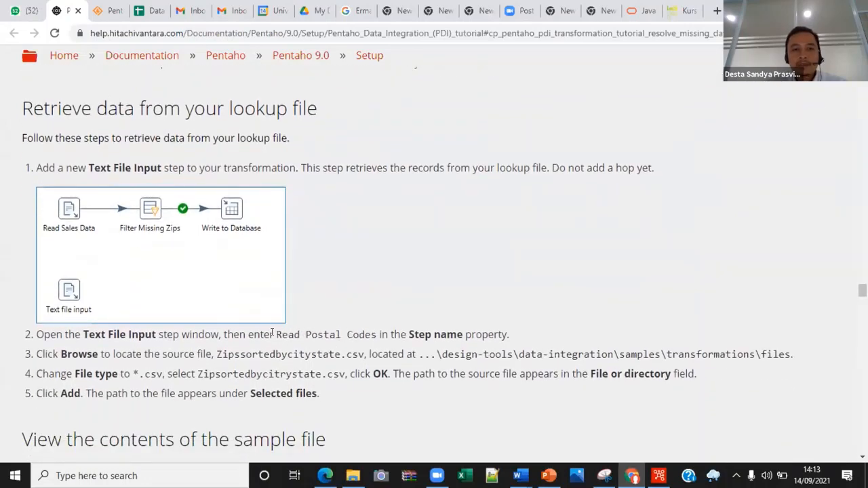
{"action": "left_click_drag", "start_coordinate": [276, 333], "coordinate": [311, 333]}
{"action": "left_click_drag", "start_coordinate": [376, 333], "coordinate": [277, 334]}
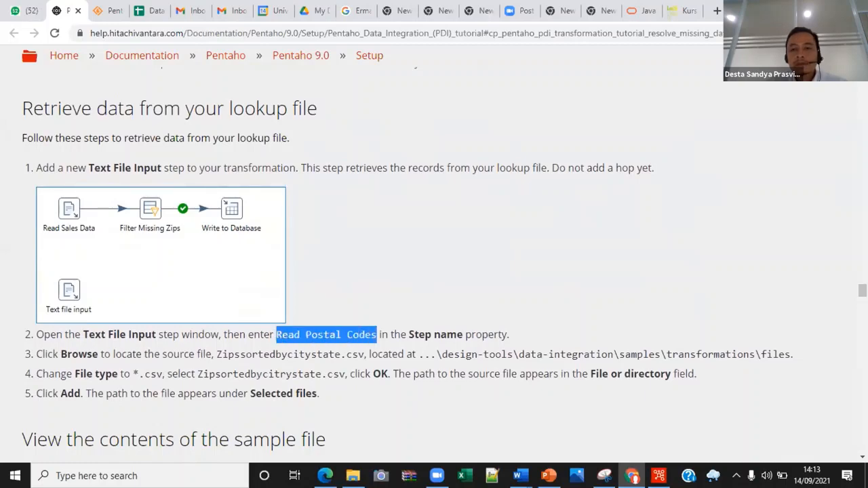
Return to Spoon, open the Text file input step's settings, name it Read Postal Codes, and resize and reposition the dialog
{"action": "key", "text": "alt+Tab"}
{"action": "double_click", "coordinate": [268, 232]}
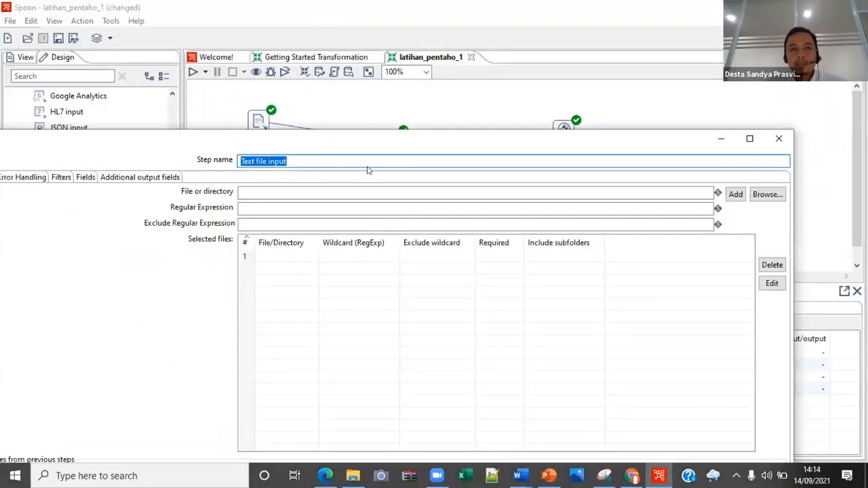
{"action": "type", "text": "Read Postal Codes"}
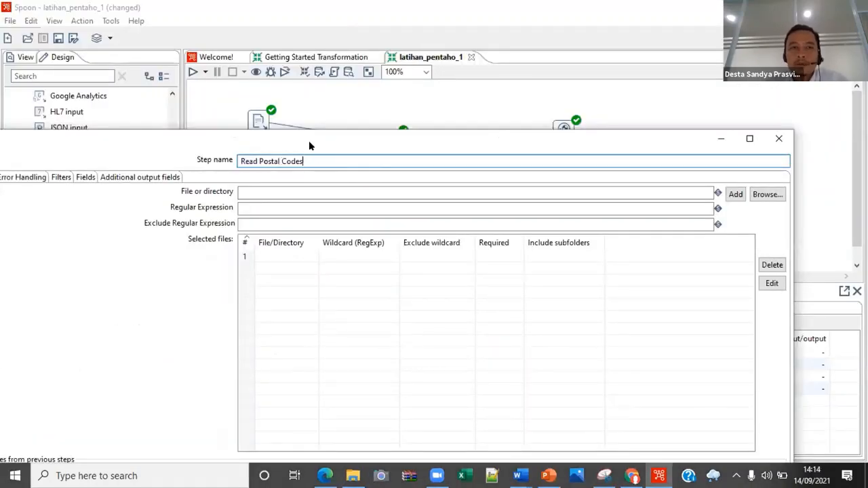
{"action": "left_click_drag", "start_coordinate": [315, 141], "coordinate": [384, 106]}
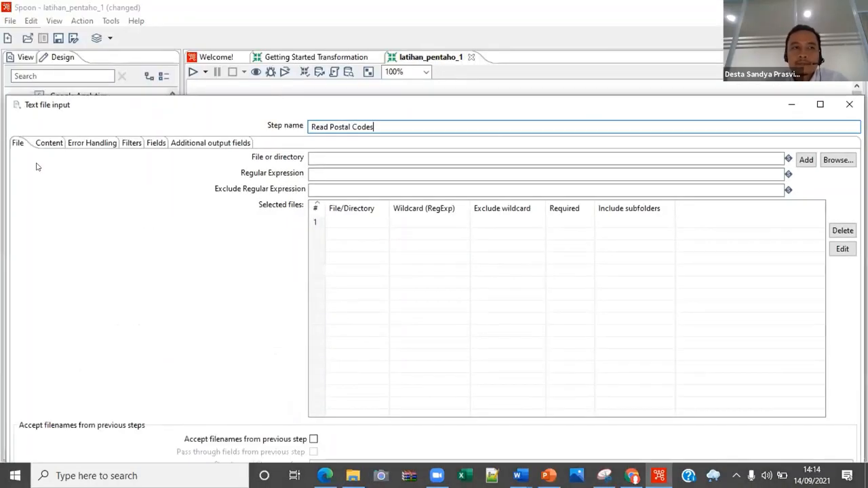
{"action": "left_click_drag", "start_coordinate": [5, 168], "coordinate": [109, 168]}
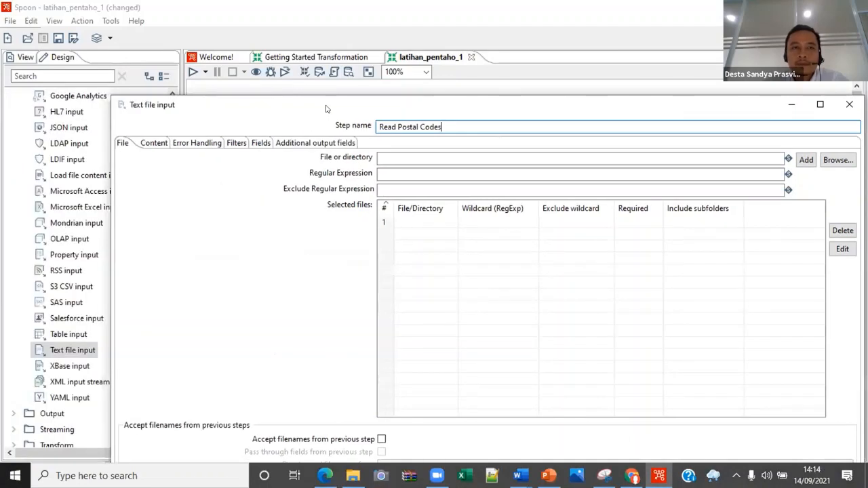
{"action": "left_click_drag", "start_coordinate": [327, 108], "coordinate": [265, 102]}
Browse for the source file and open the folder G:\ESQBS\KULIAH\BI\installer BI\pdi-ce-9.2.0.0-290
{"action": "left_click", "coordinate": [769, 155]}
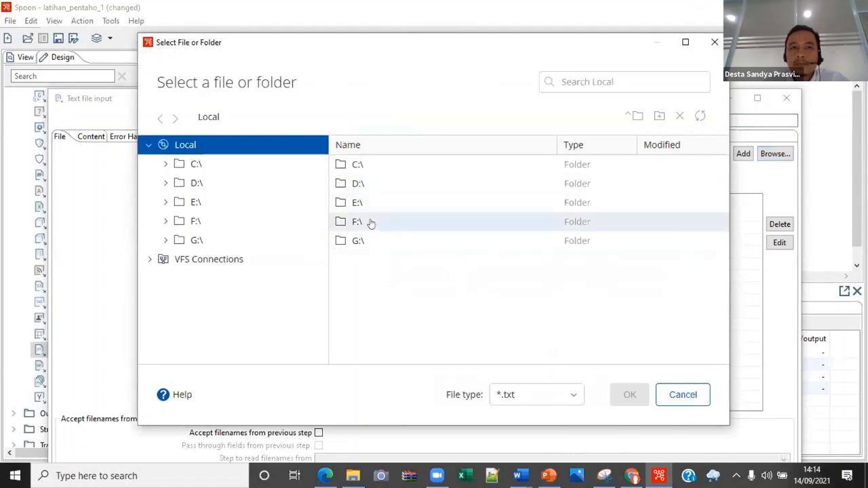
{"action": "double_click", "coordinate": [367, 241]}
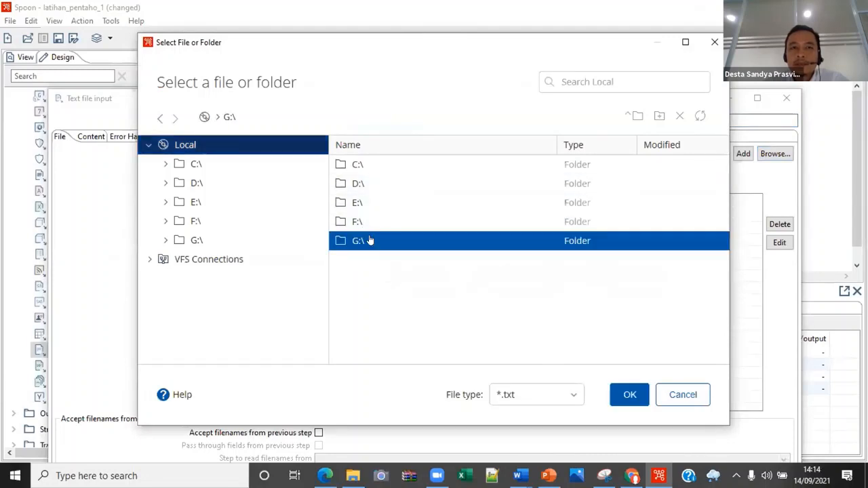
{"action": "double_click", "coordinate": [379, 231]}
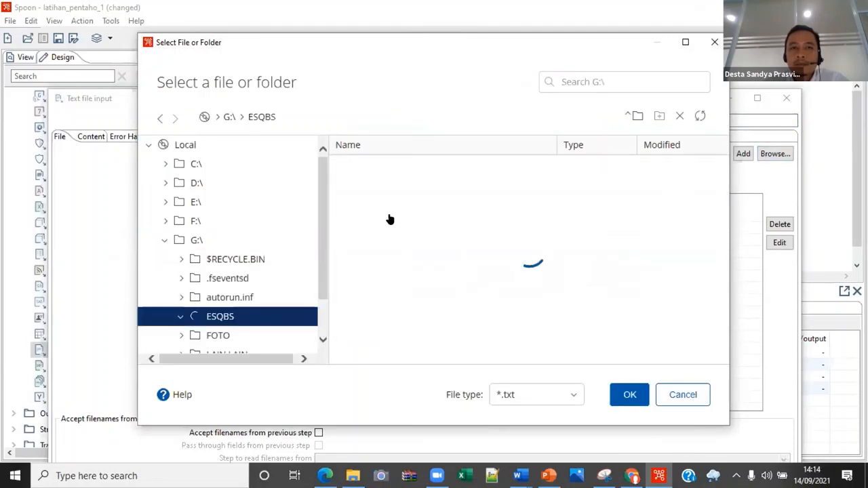
{"action": "scroll", "coordinate": [395, 307], "scroll_direction": "down", "scroll_amount": 1}
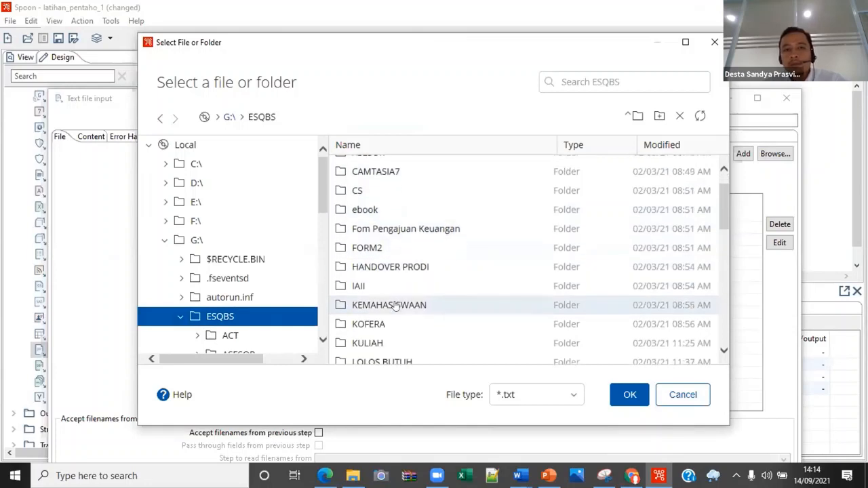
{"action": "double_click", "coordinate": [379, 344]}
{"action": "scroll", "coordinate": [382, 196], "scroll_direction": "up", "scroll_amount": 2}
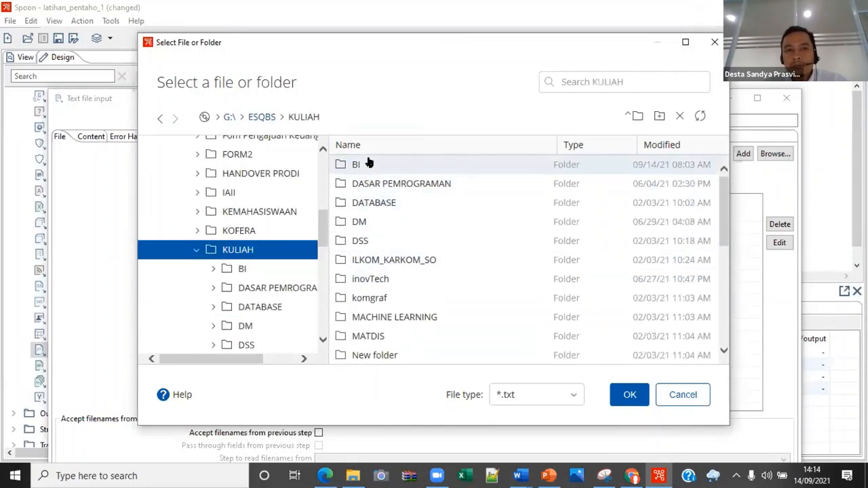
{"action": "left_click", "coordinate": [363, 163]}
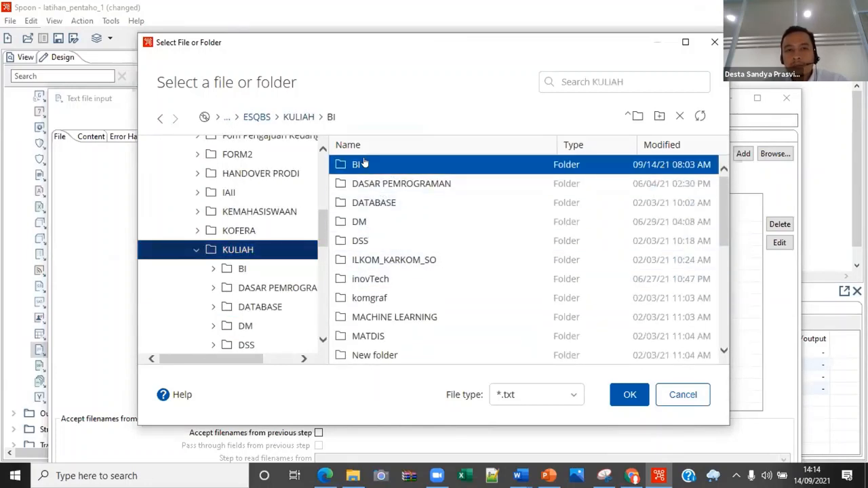
{"action": "double_click", "coordinate": [415, 166]}
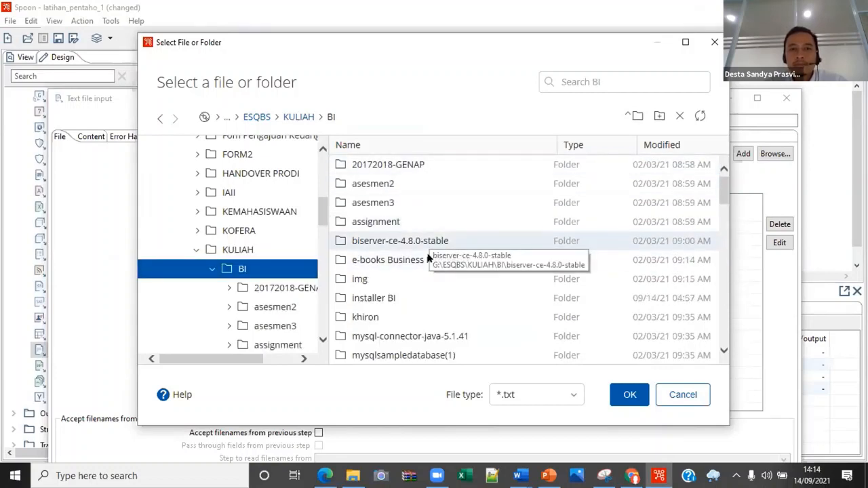
{"action": "double_click", "coordinate": [411, 299]}
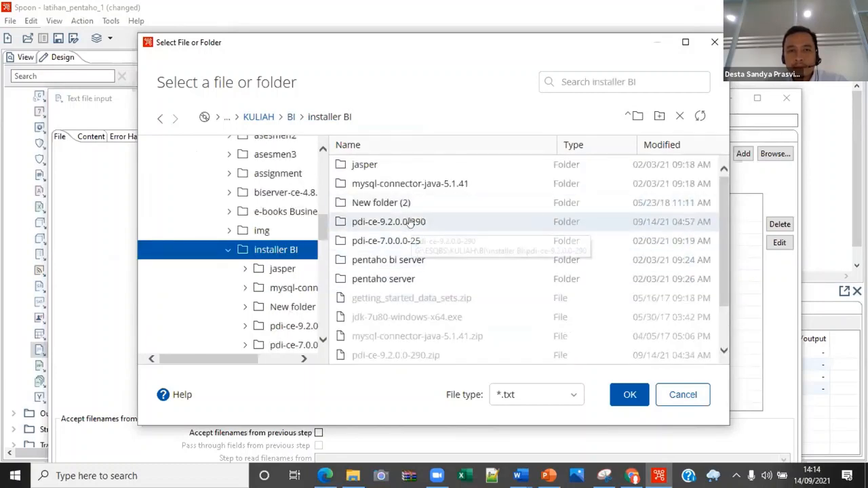
{"action": "double_click", "coordinate": [409, 222]}
Filter the file type to *.csv and open the subfolder data-integration\samples\transformations\files
{"action": "left_click", "coordinate": [546, 400]}
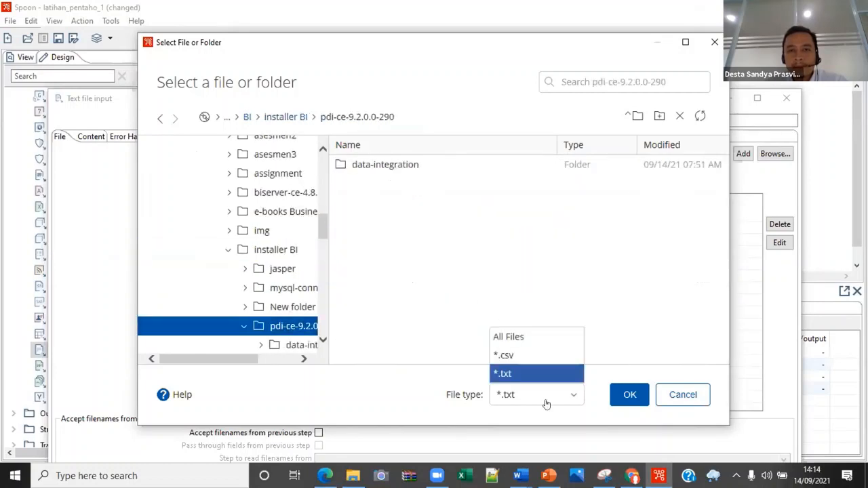
{"action": "left_click", "coordinate": [523, 353]}
{"action": "double_click", "coordinate": [413, 170]}
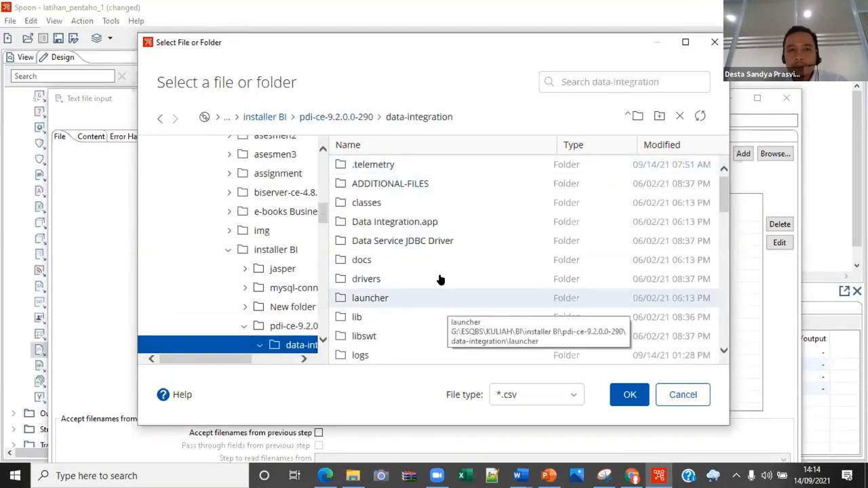
{"action": "scroll", "coordinate": [434, 271], "scroll_direction": "down", "scroll_amount": 3}
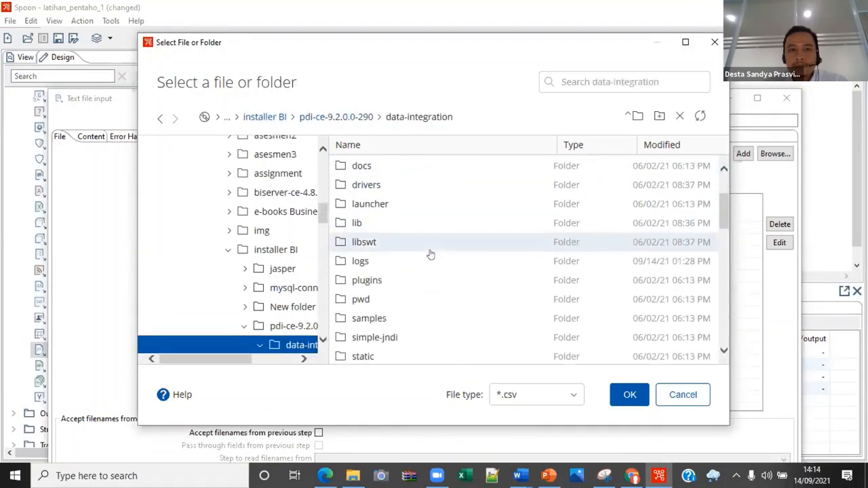
{"action": "double_click", "coordinate": [435, 290]}
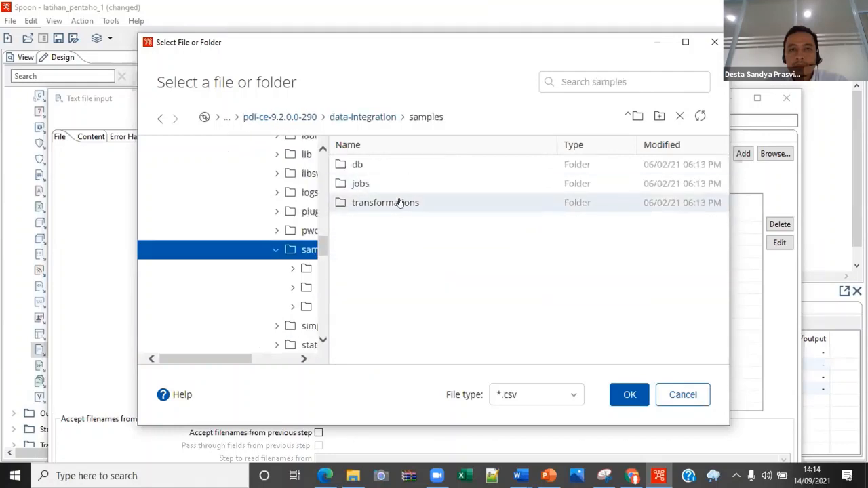
{"action": "left_click", "coordinate": [400, 202]}
{"action": "double_click", "coordinate": [400, 202]}
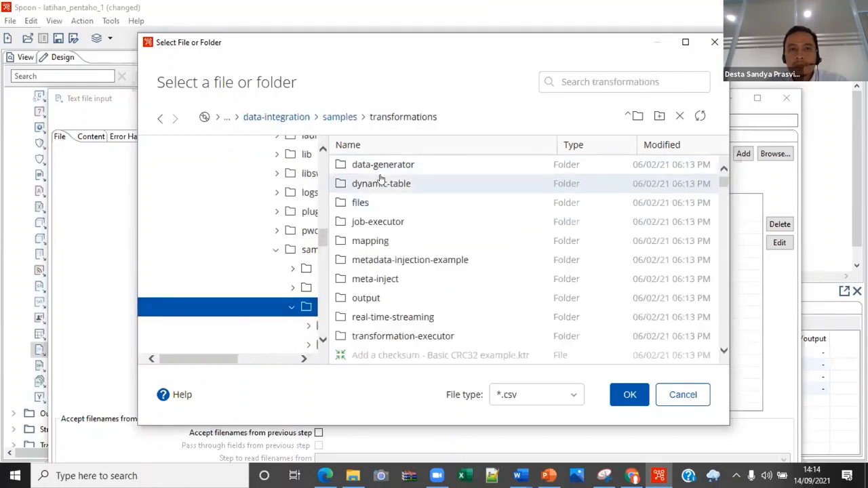
{"action": "double_click", "coordinate": [399, 204]}
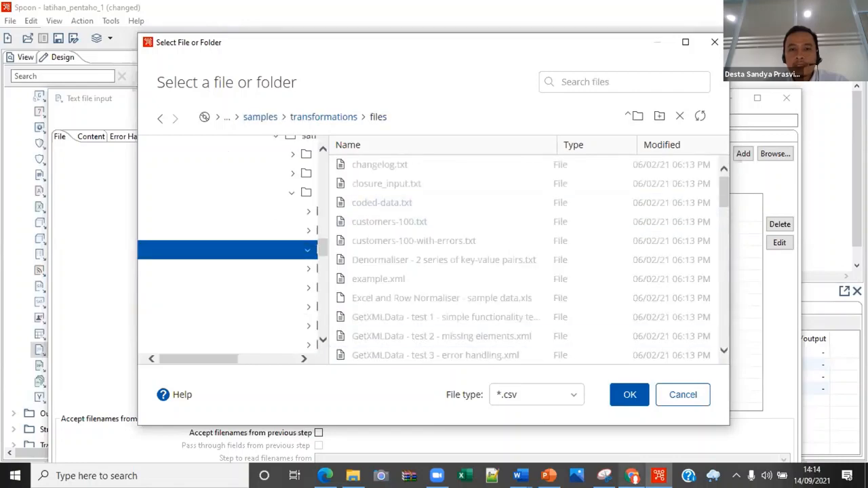
Check the source file's name in the Chrome tutorial, search the files folder for "zip", and choose Zipssortedbycitystate.csv as the step's file
{"action": "left_click", "coordinate": [632, 475]}
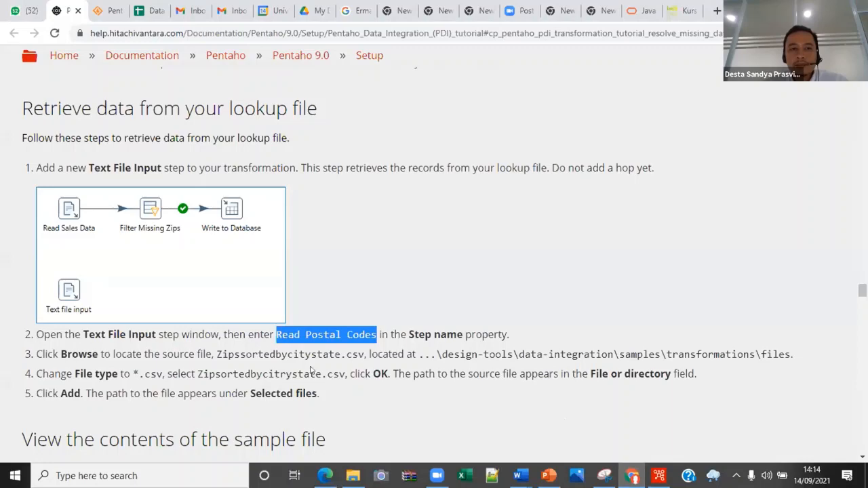
{"action": "left_click", "coordinate": [659, 475]}
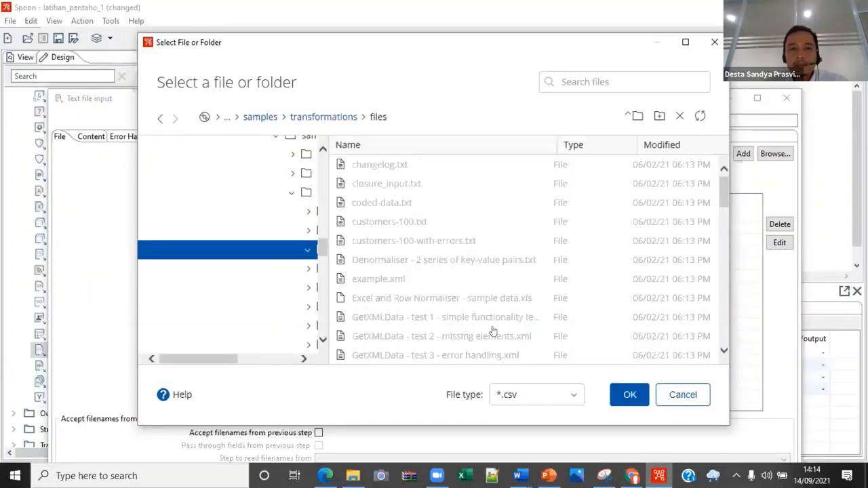
{"action": "scroll", "coordinate": [475, 303], "scroll_direction": "down", "scroll_amount": 4}
{"action": "scroll", "coordinate": [475, 304], "scroll_direction": "down", "scroll_amount": 3}
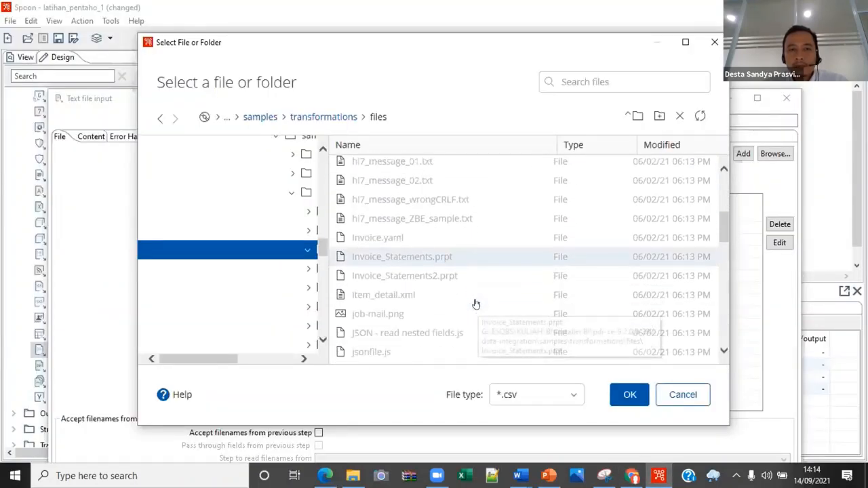
{"action": "left_click", "coordinate": [638, 81]}
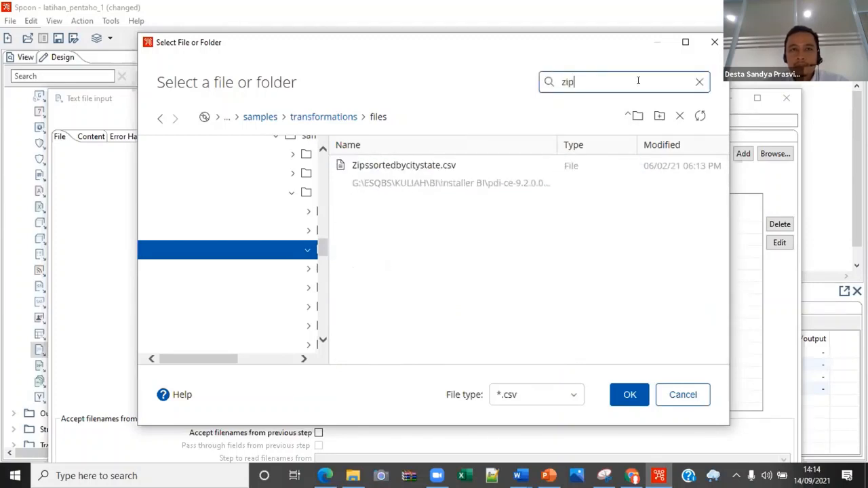
{"action": "left_click", "coordinate": [412, 178]}
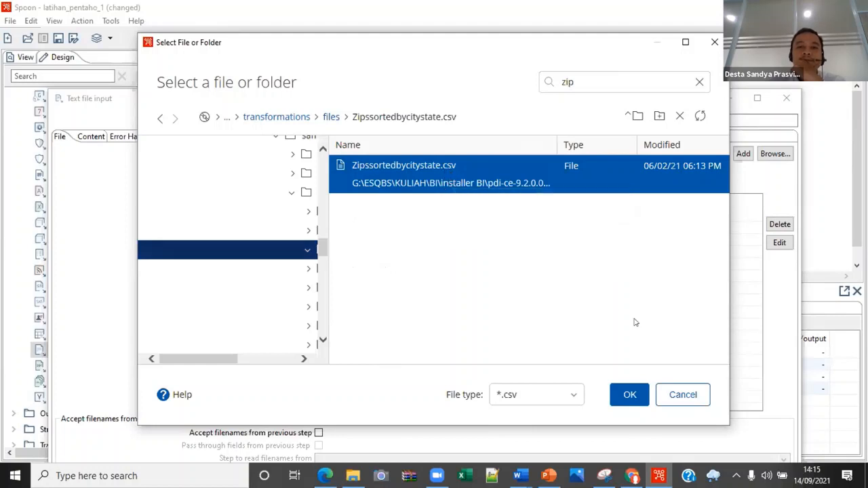
{"action": "left_click", "coordinate": [629, 394]}
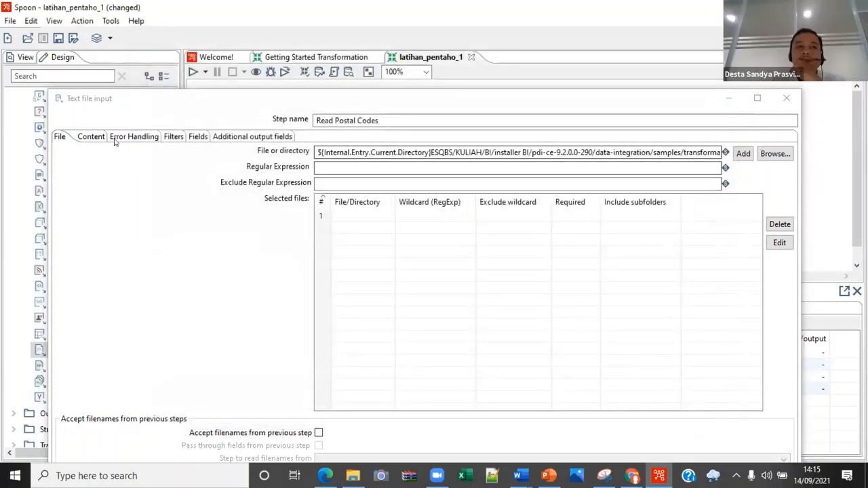
Set the Format of the Read Postal Codes file content to Unix
{"action": "left_click", "coordinate": [91, 137]}
{"action": "left_click", "coordinate": [326, 167]}
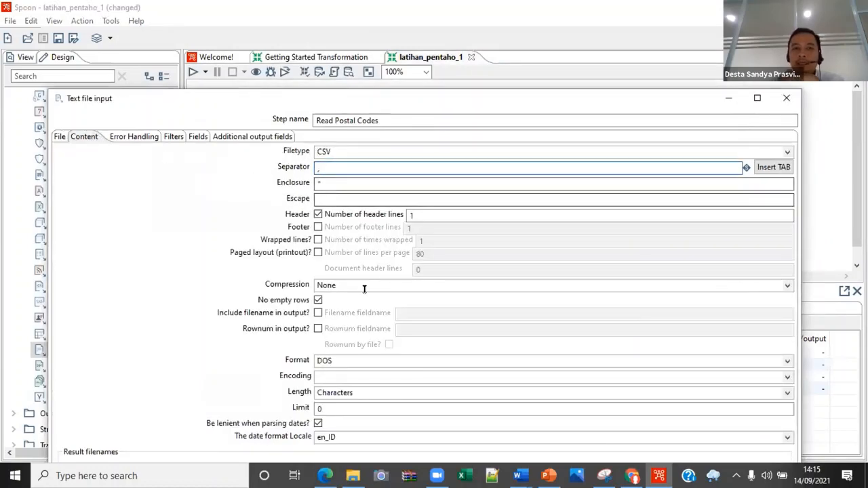
{"action": "scroll", "coordinate": [363, 286], "scroll_direction": "down", "scroll_amount": 4}
{"action": "left_click", "coordinate": [347, 360]}
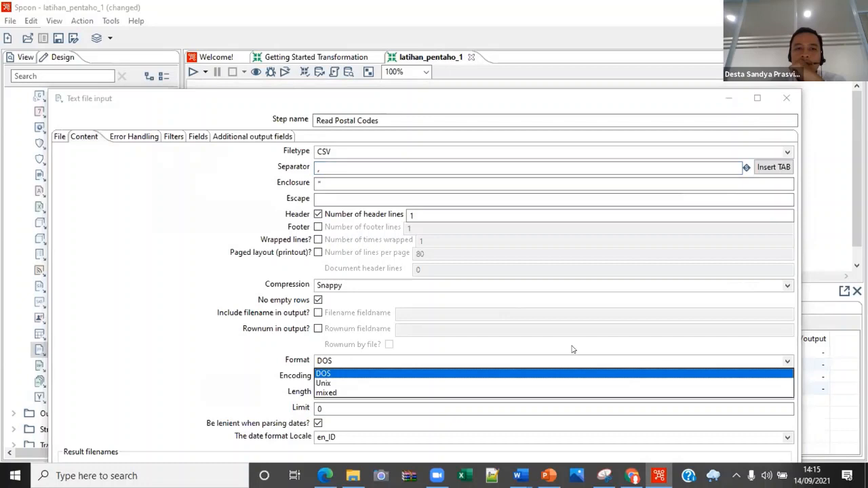
{"action": "left_click", "coordinate": [390, 384]}
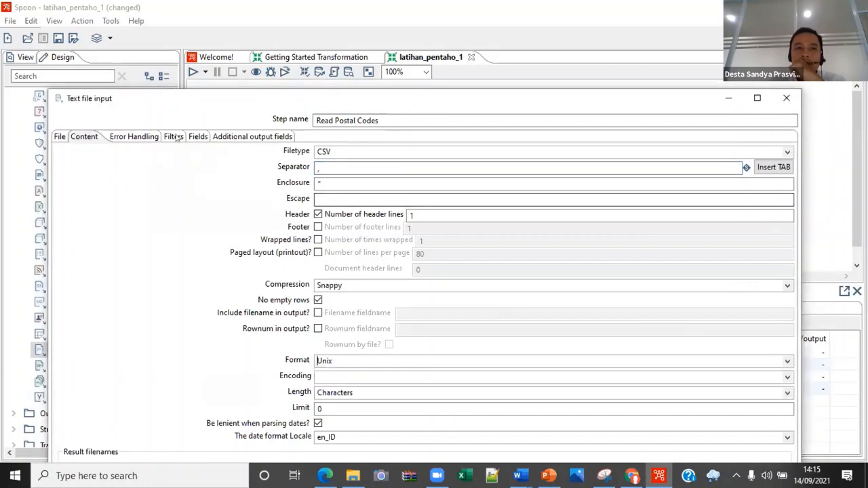
Try to get the fields of the Read Postal Codes step from the source file
{"action": "left_click", "coordinate": [198, 137]}
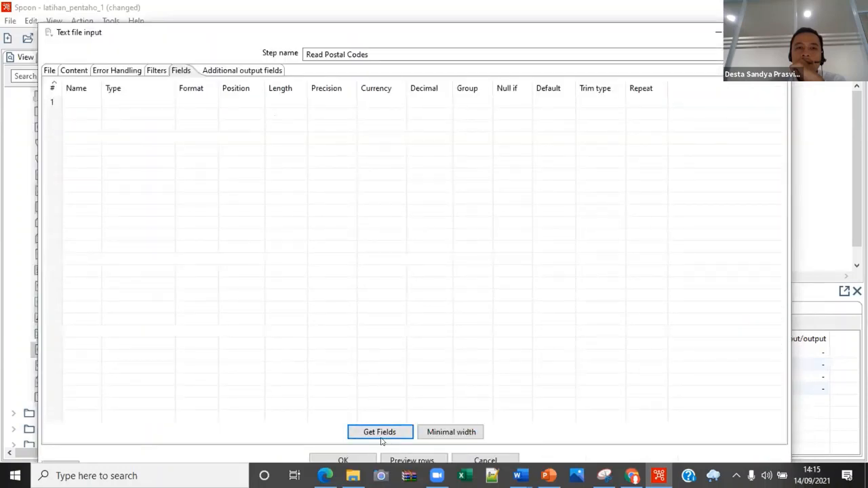
{"action": "left_click", "coordinate": [380, 435]}
{"action": "left_click", "coordinate": [483, 285]}
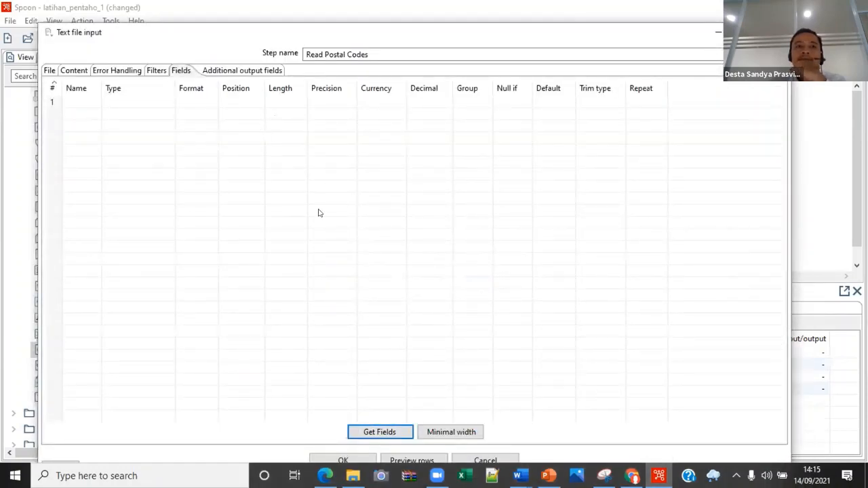
{"action": "left_click", "coordinate": [390, 428]}
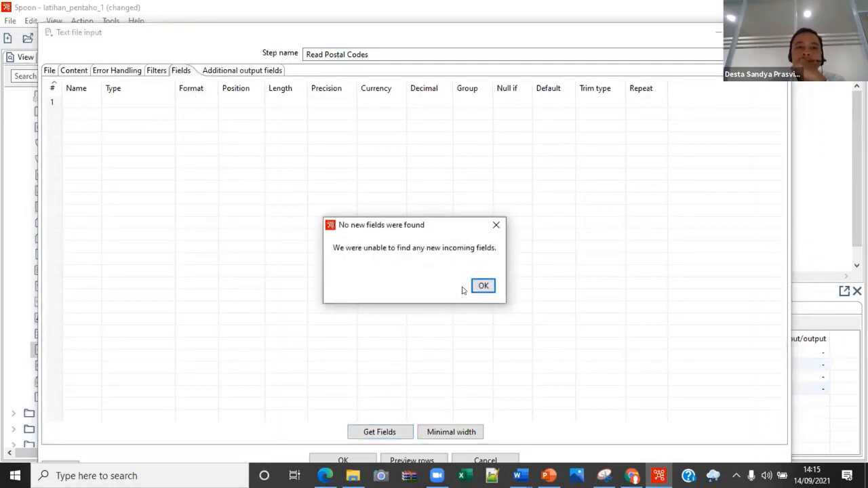
{"action": "left_click", "coordinate": [484, 285]}
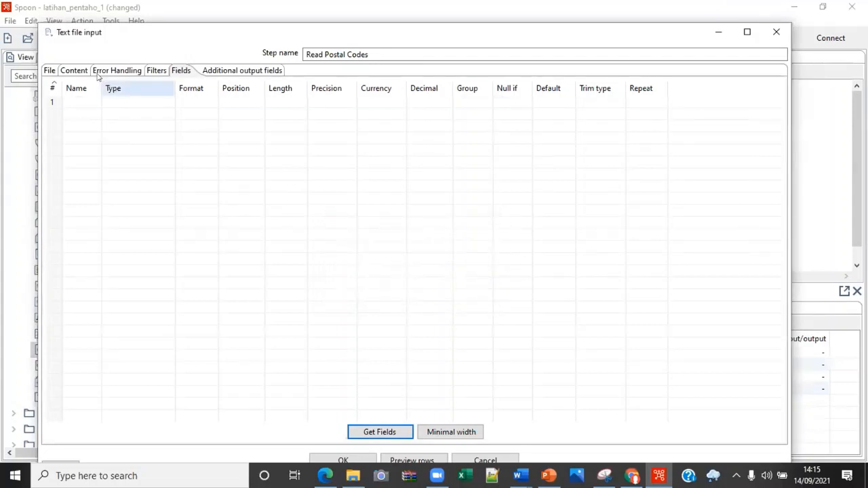
Add the chosen Zipssortedbycitystate.csv path to the selected files of the Read Postal Codes step
{"action": "left_click", "coordinate": [78, 70]}
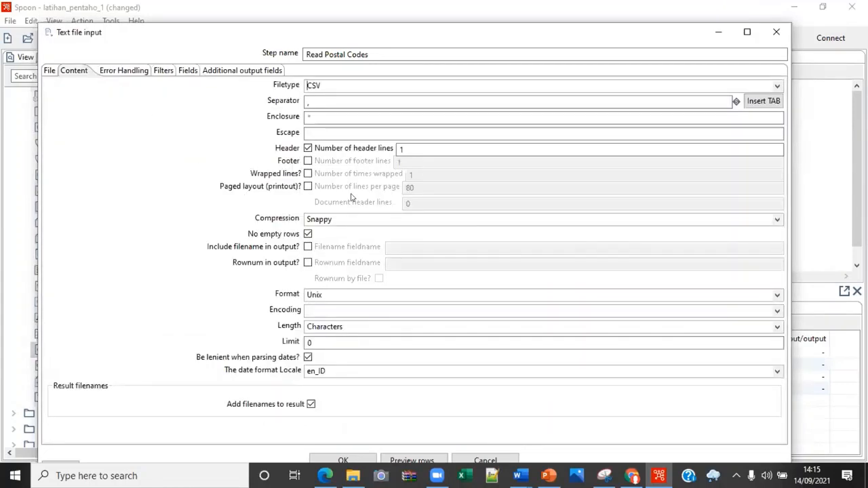
{"action": "left_click", "coordinate": [50, 70]}
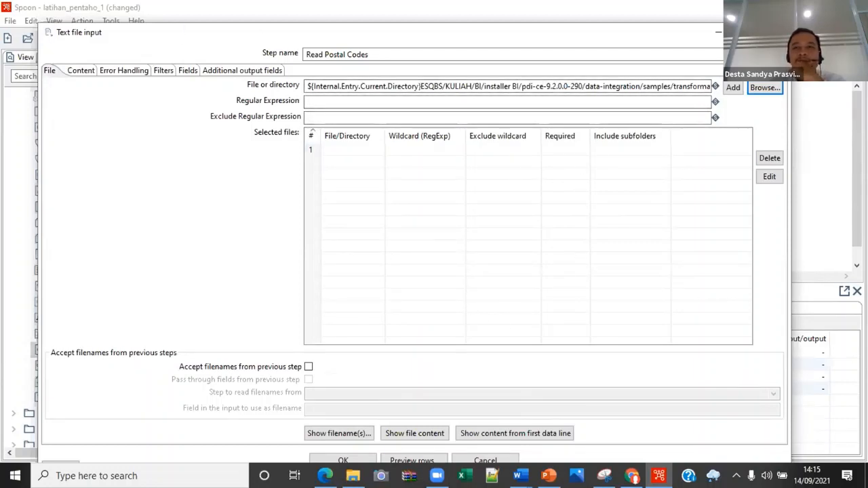
{"action": "left_click", "coordinate": [723, 76]}
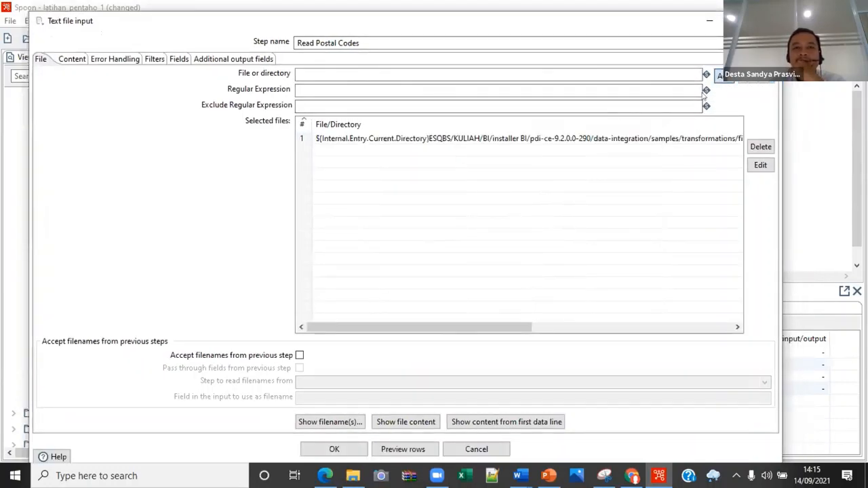
Try to get the Read Postal Codes fields from the added file
{"action": "left_click", "coordinate": [78, 59]}
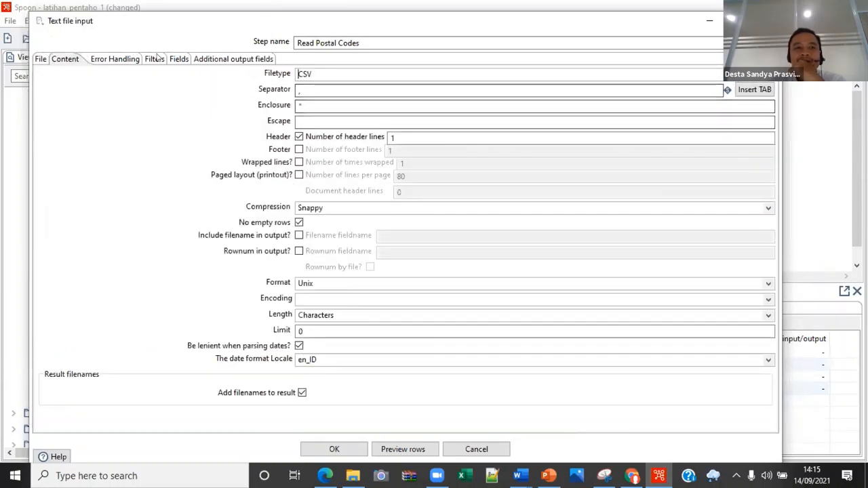
{"action": "left_click", "coordinate": [176, 59]}
{"action": "left_click", "coordinate": [378, 422]}
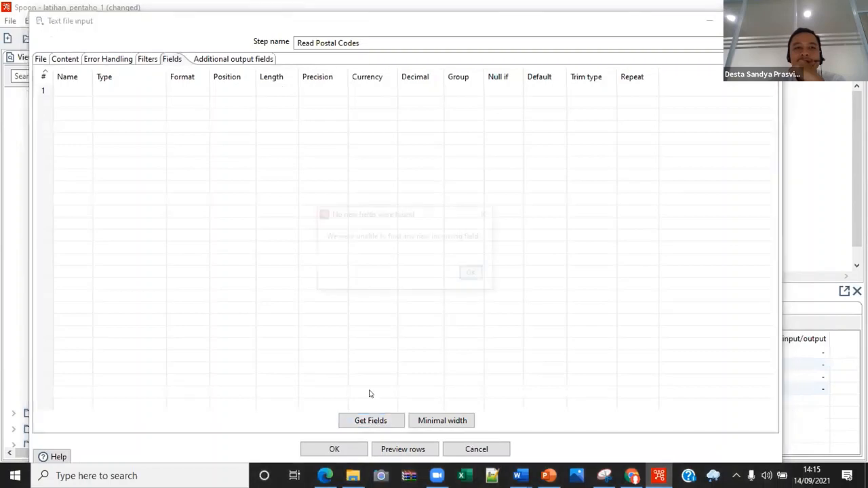
{"action": "left_click", "coordinate": [475, 274]}
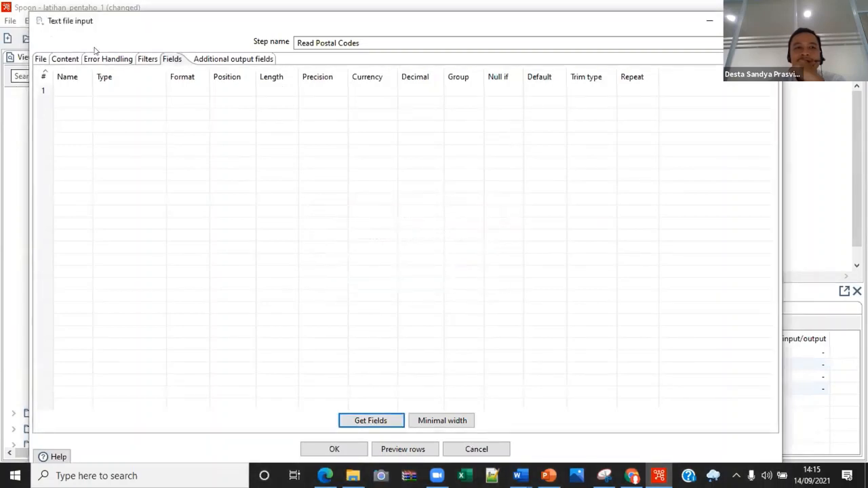
Check the selected file path and the content separator, and try again to get the step's fields
{"action": "left_click", "coordinate": [40, 59]}
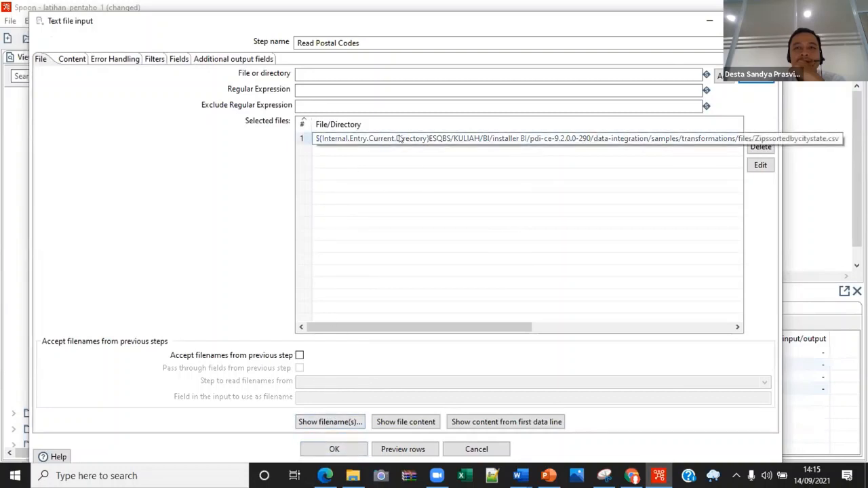
{"action": "left_click", "coordinate": [73, 59]}
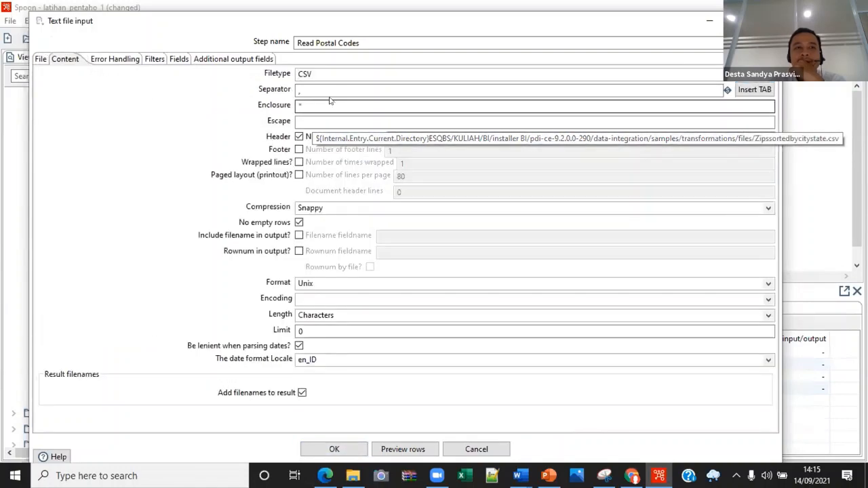
{"action": "left_click", "coordinate": [329, 90]}
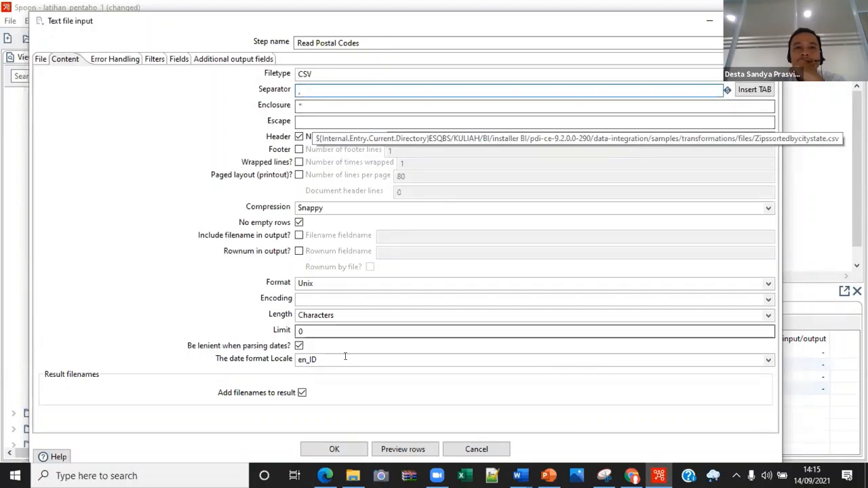
{"action": "left_click", "coordinate": [178, 59]}
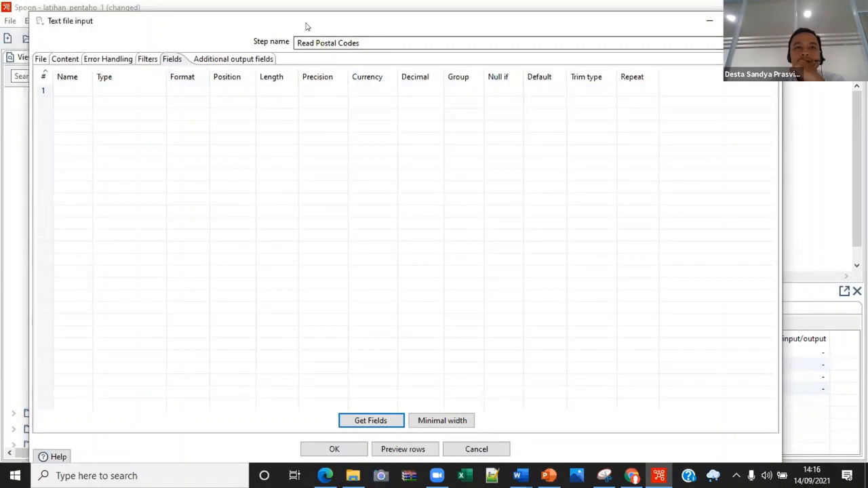
{"action": "left_click_drag", "start_coordinate": [324, 20], "coordinate": [346, 9]}
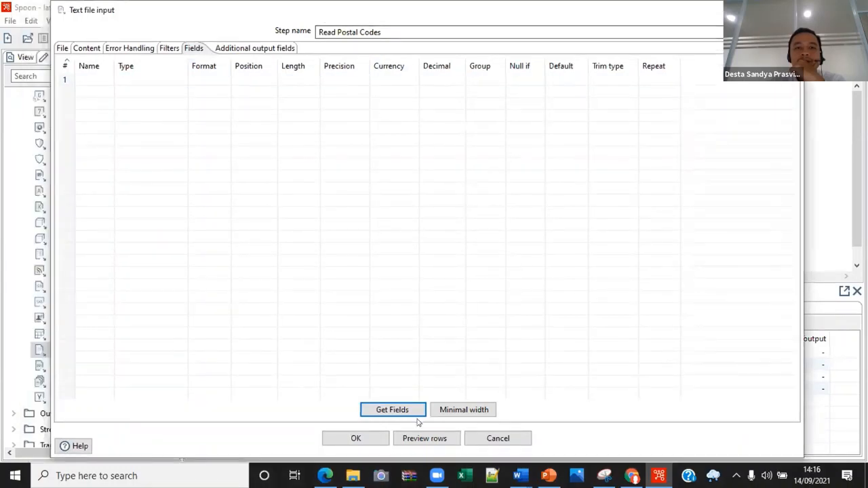
{"action": "left_click", "coordinate": [399, 411]}
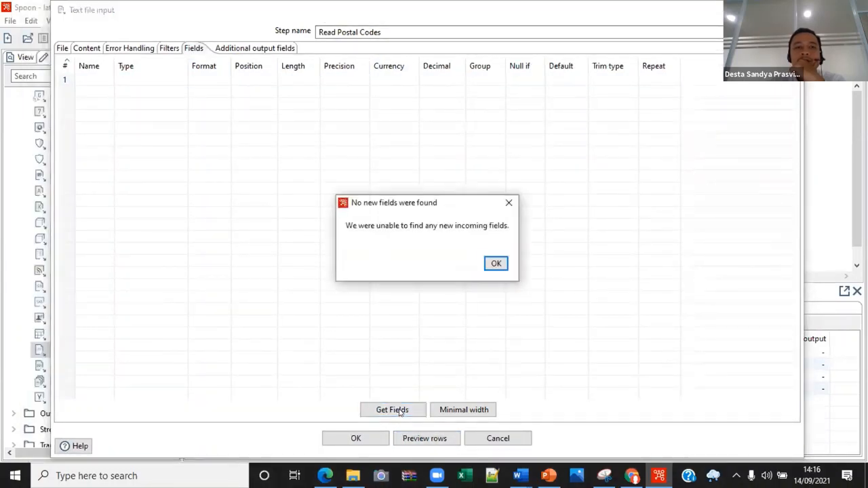
{"action": "left_click", "coordinate": [495, 264]}
Save the Read Postal Codes settings, reopen the step, review its content settings and try once more to get the fields
{"action": "left_click", "coordinate": [63, 49]}
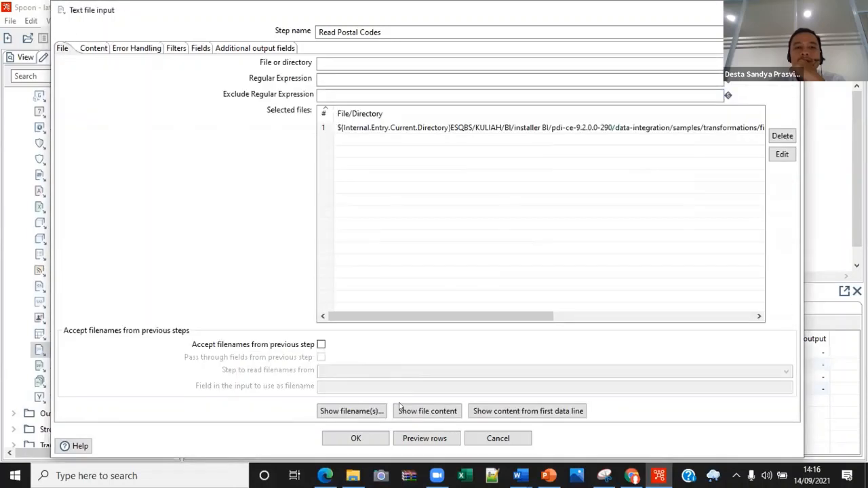
{"action": "left_click", "coordinate": [377, 438]}
{"action": "double_click", "coordinate": [270, 233]}
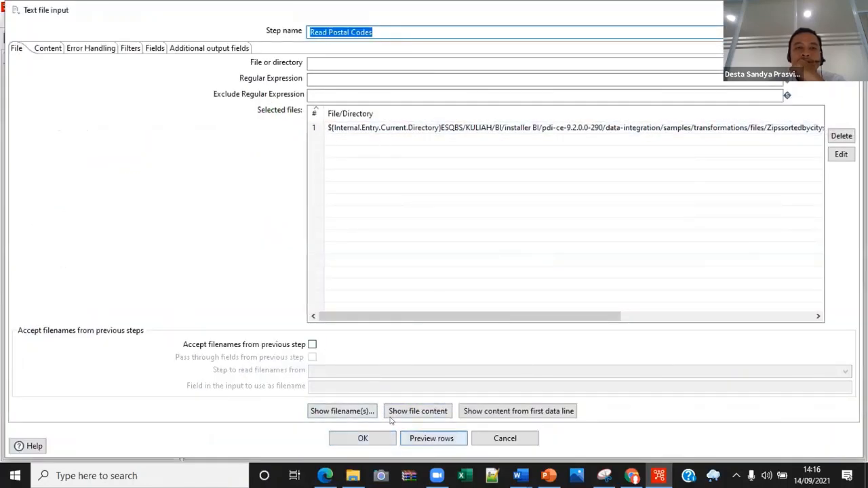
{"action": "left_click", "coordinate": [53, 48]}
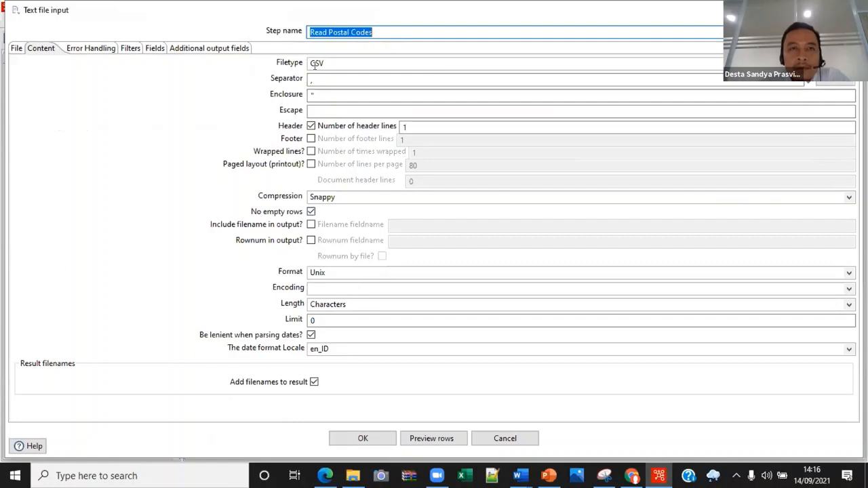
{"action": "left_click", "coordinate": [130, 48]}
{"action": "left_click", "coordinate": [110, 48]}
{"action": "left_click", "coordinate": [152, 49]}
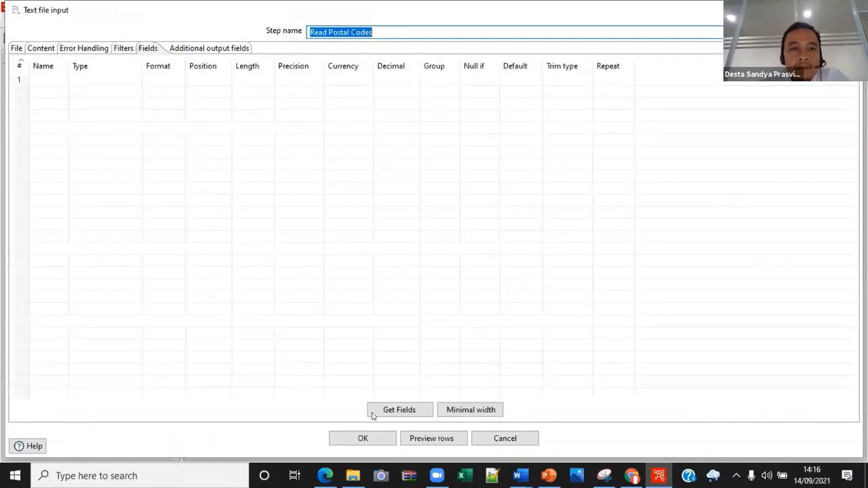
{"action": "left_click", "coordinate": [393, 410]}
{"action": "left_click", "coordinate": [503, 263]}
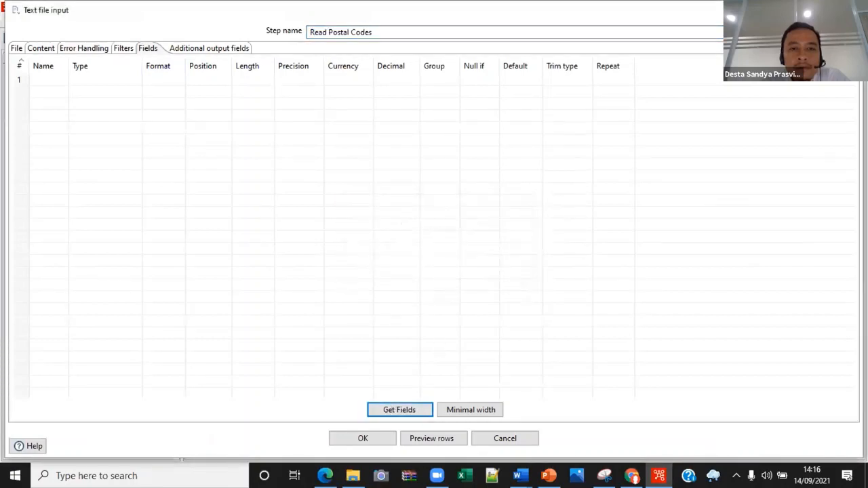
Preview 1000 rows of Read Postal Codes and examine the end of the error log for the cause of the failure
{"action": "left_click", "coordinate": [407, 410]}
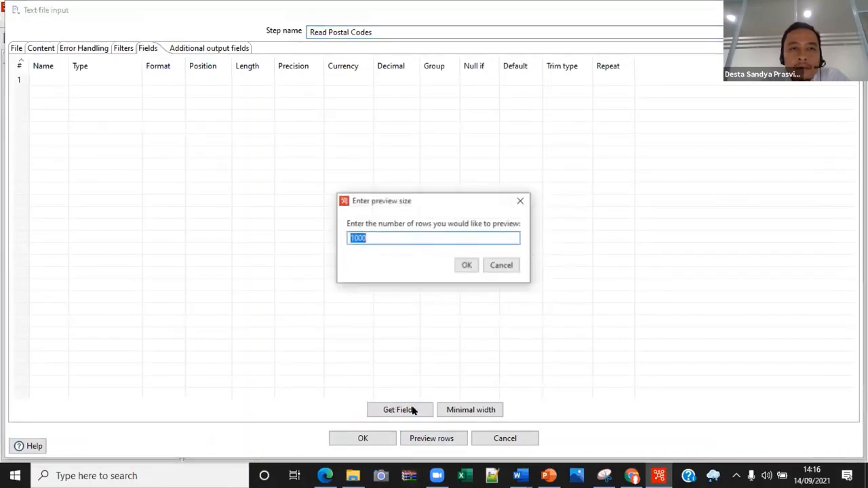
{"action": "left_click", "coordinate": [468, 266]}
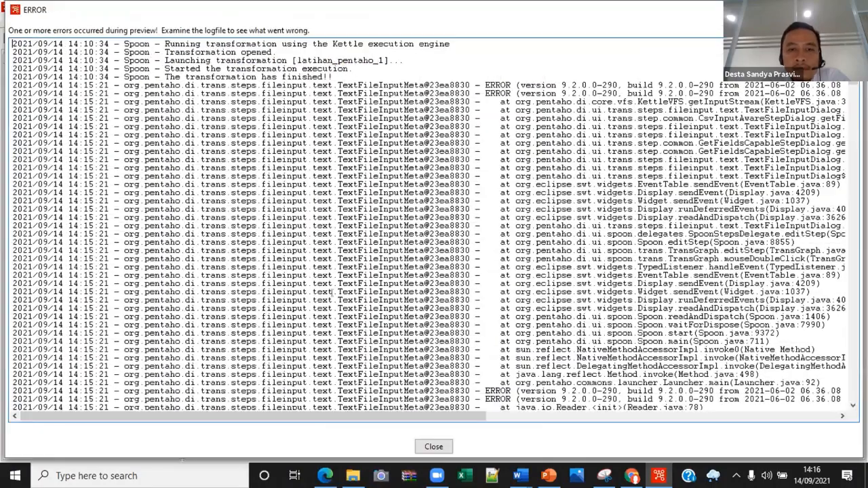
{"action": "left_click_drag", "start_coordinate": [227, 17], "coordinate": [153, 38]}
{"action": "scroll", "coordinate": [427, 374], "scroll_direction": "down", "scroll_amount": 9}
{"action": "scroll", "coordinate": [427, 374], "scroll_direction": "down", "scroll_amount": 4}
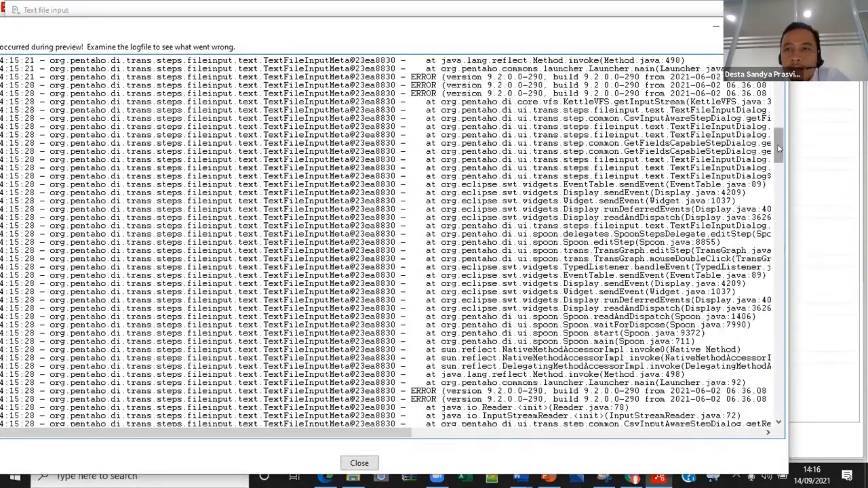
{"action": "left_click_drag", "start_coordinate": [779, 147], "coordinate": [800, 437]}
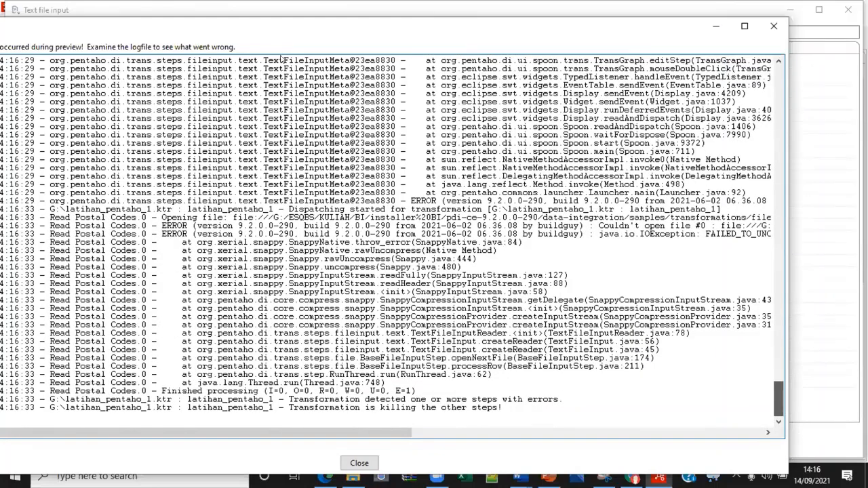
{"action": "left_click_drag", "start_coordinate": [568, 27], "coordinate": [534, 133]}
{"action": "left_click", "coordinate": [739, 131]}
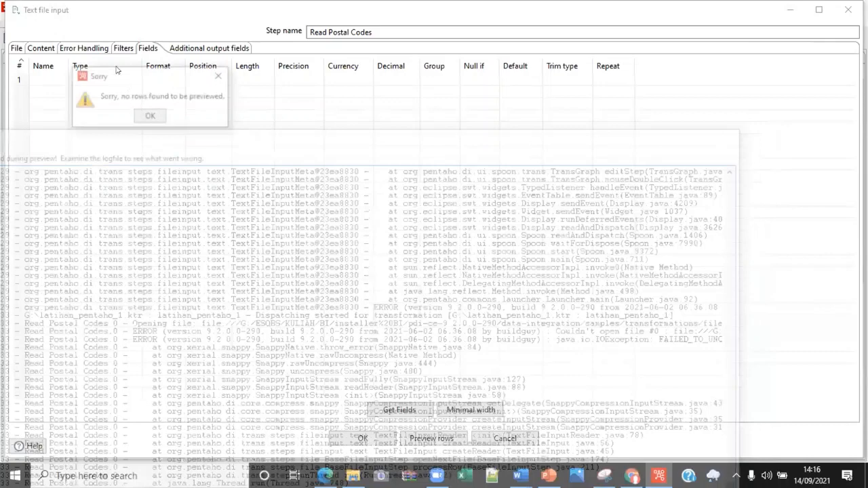
{"action": "left_click", "coordinate": [149, 115]}
Recheck the selected file and set the Compression of the Read Postal Codes content to None
{"action": "left_click", "coordinate": [41, 48]}
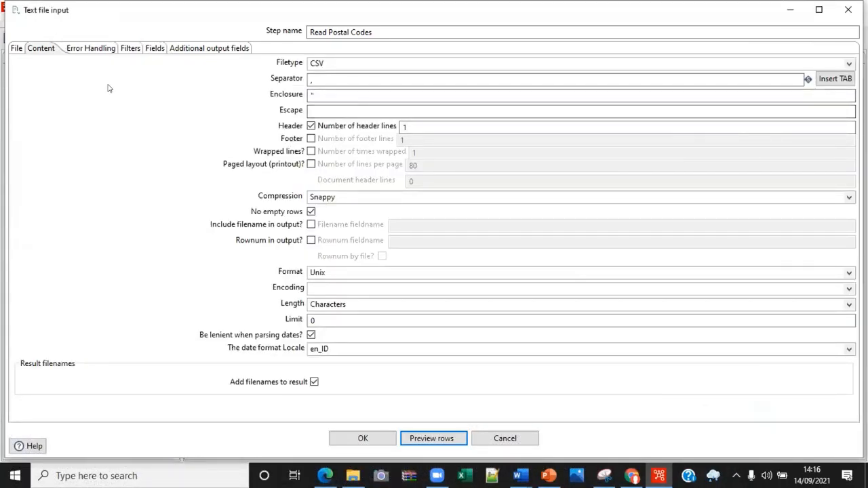
{"action": "left_click", "coordinate": [14, 47]}
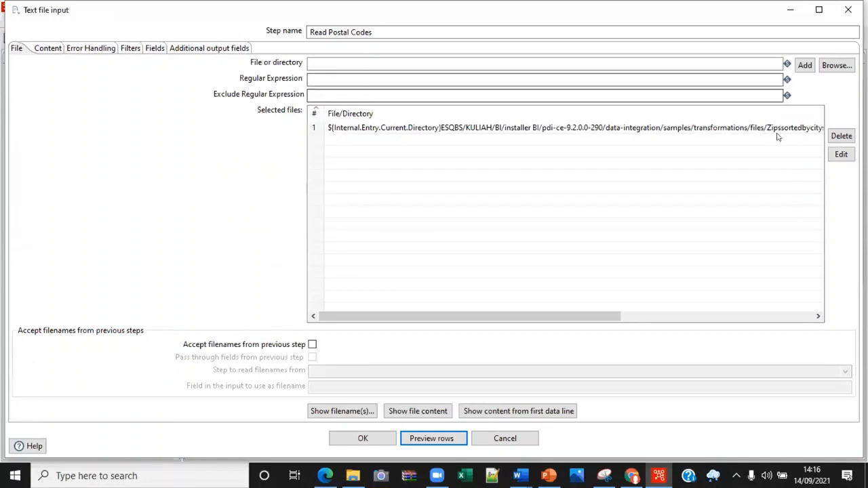
{"action": "left_click", "coordinate": [46, 49]}
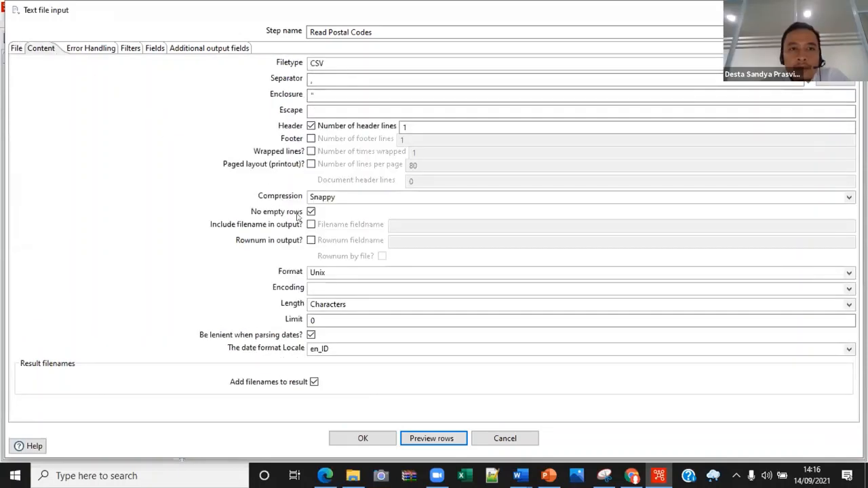
{"action": "left_click", "coordinate": [363, 194]}
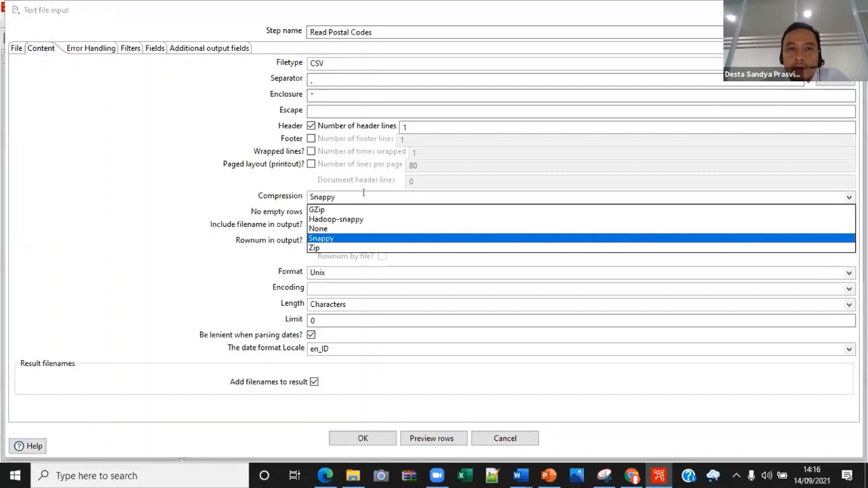
{"action": "left_click", "coordinate": [329, 229]}
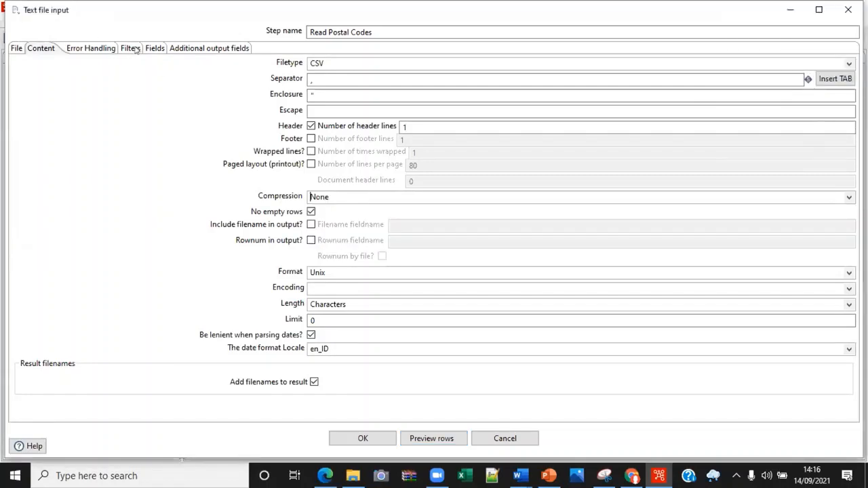
Get the CITY, STATE and POSTALCODE fields from the source file and set the POSTALCODE type to String
{"action": "left_click", "coordinate": [155, 48]}
{"action": "left_click", "coordinate": [418, 410]}
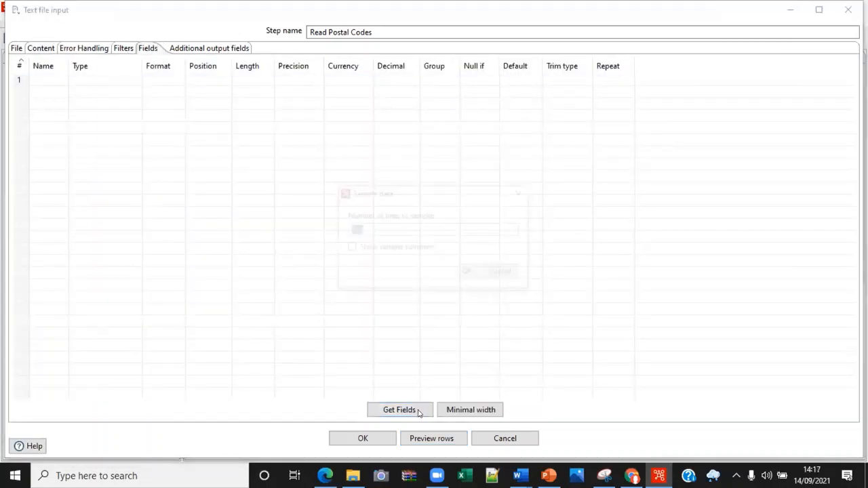
{"action": "left_click", "coordinate": [463, 274]}
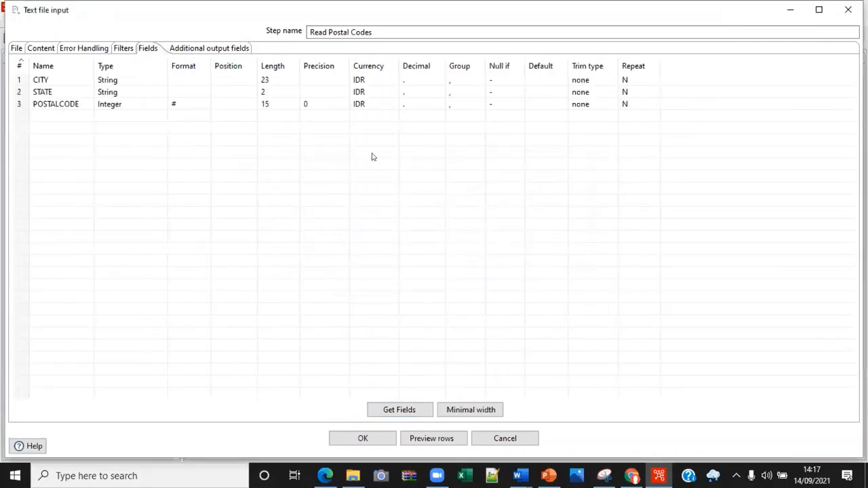
{"action": "left_click", "coordinate": [109, 106]}
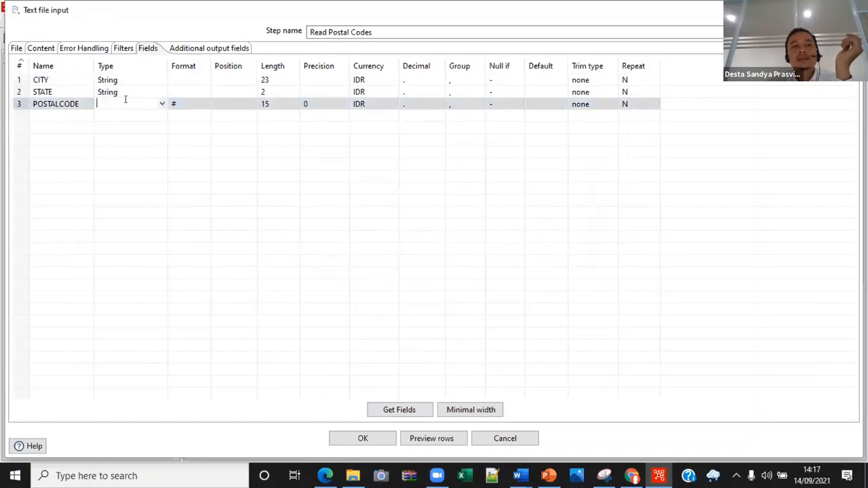
{"action": "left_click", "coordinate": [161, 105]}
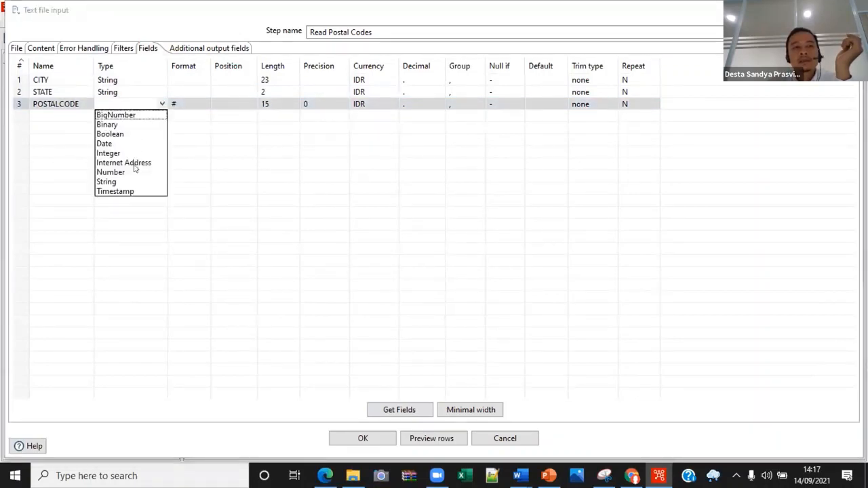
{"action": "left_click", "coordinate": [113, 183]}
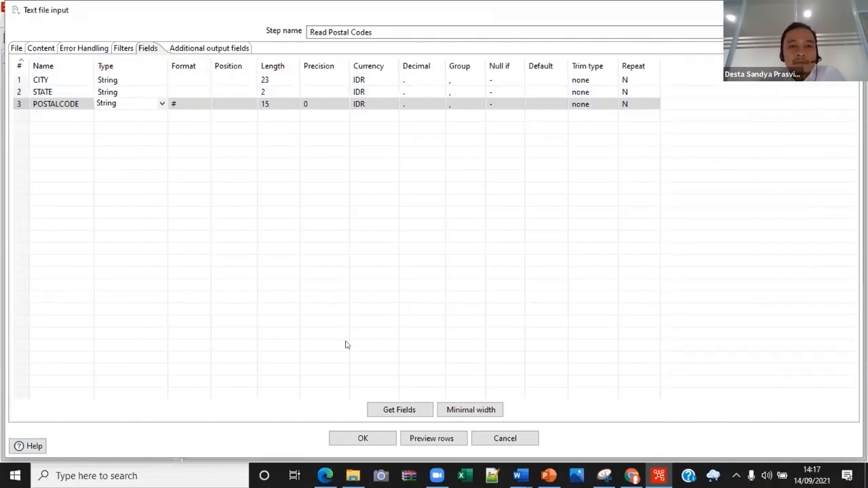
Review the content settings and preview 1000 rows of the Read Postal Codes data
{"action": "left_click", "coordinate": [42, 49]}
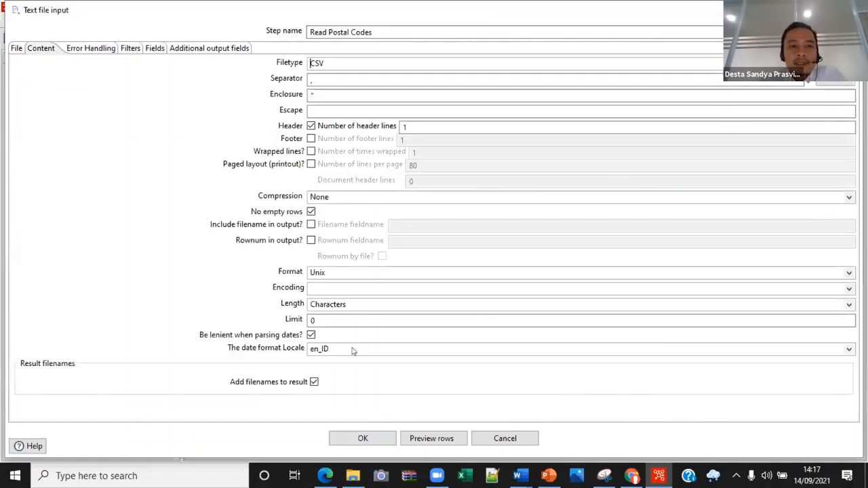
{"action": "left_click", "coordinate": [436, 438]}
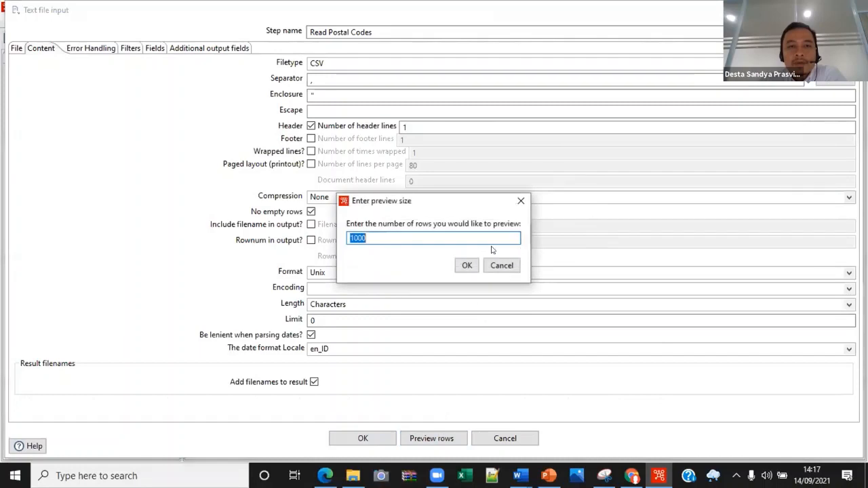
{"action": "left_click", "coordinate": [466, 265]}
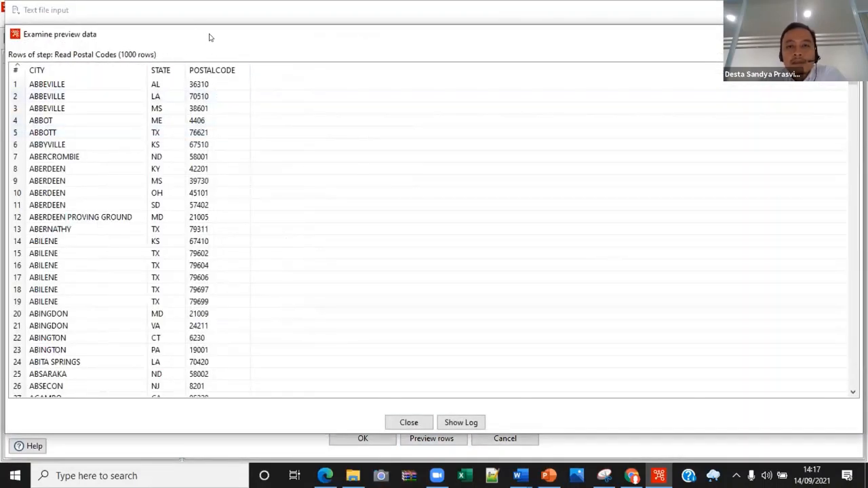
Close the data preview and accept the Read Postal Codes step settings
{"action": "left_click_drag", "start_coordinate": [210, 37], "coordinate": [65, 34]}
{"action": "left_click", "coordinate": [264, 419]}
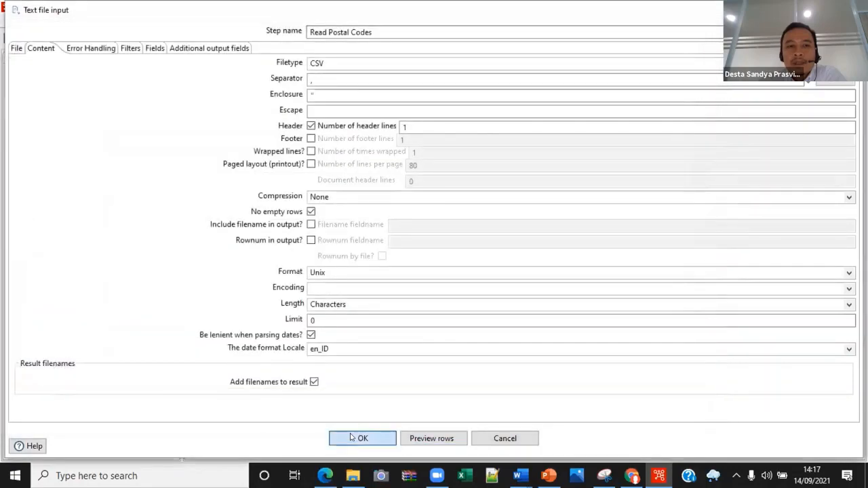
{"action": "left_click", "coordinate": [359, 438]}
Open the Read Sales Data step and examine the names, types and lengths of its fields
{"action": "double_click", "coordinate": [260, 123]}
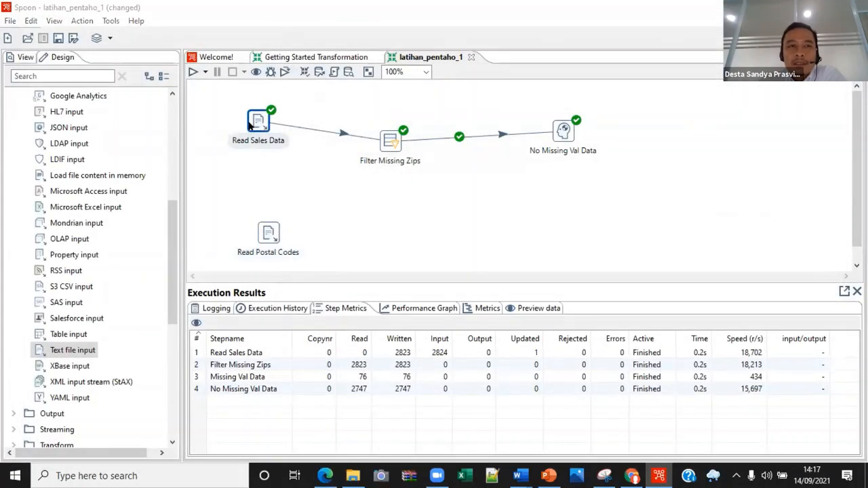
{"action": "left_click", "coordinate": [153, 49]}
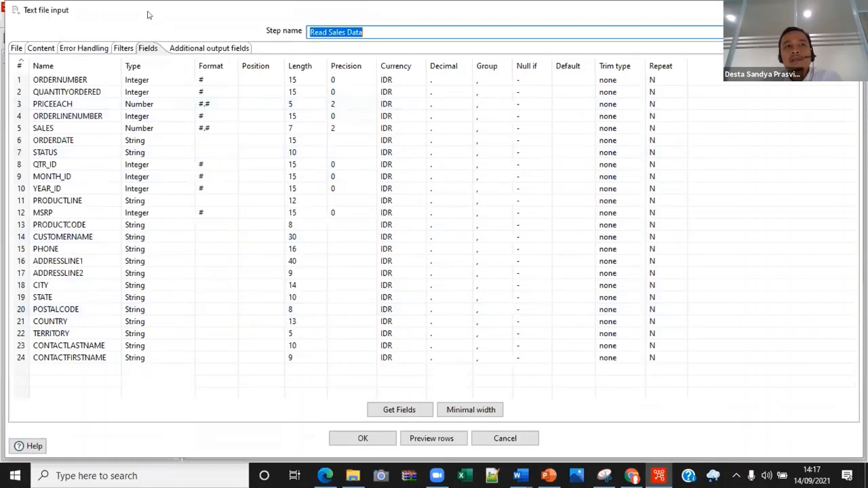
{"action": "left_click_drag", "start_coordinate": [144, 14], "coordinate": [103, 28]}
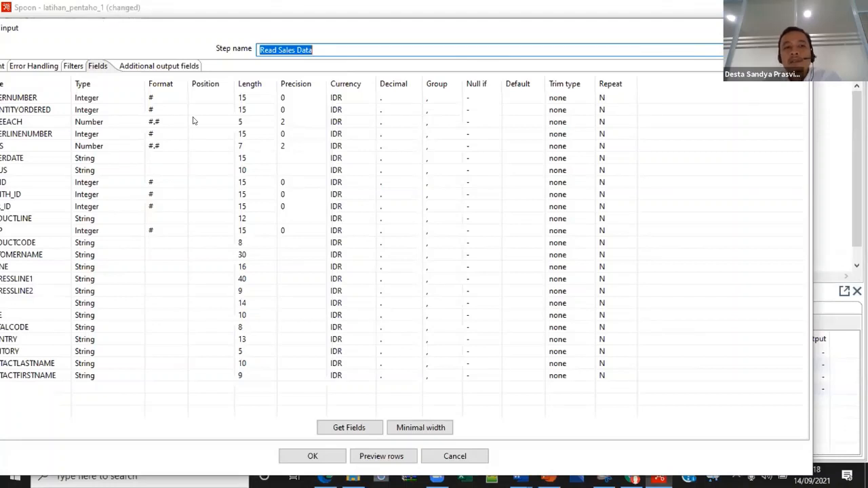
{"action": "left_click_drag", "start_coordinate": [103, 28], "coordinate": [110, 11]}
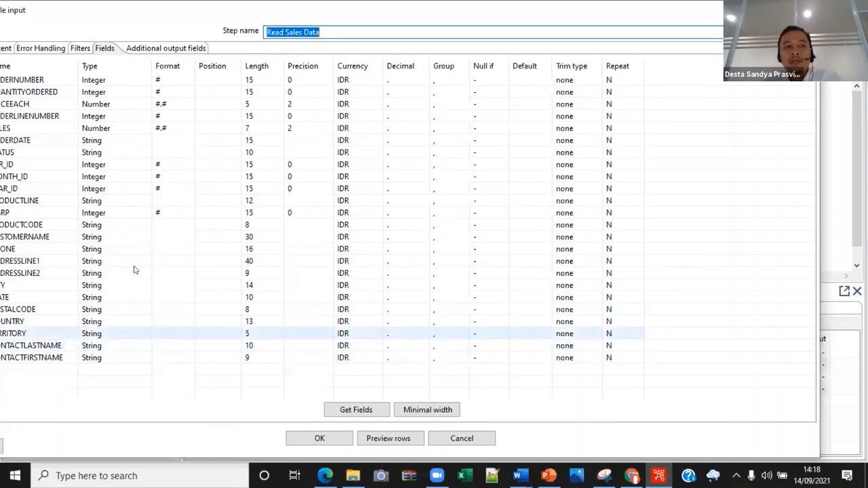
{"action": "left_click_drag", "start_coordinate": [329, 10], "coordinate": [496, 9]}
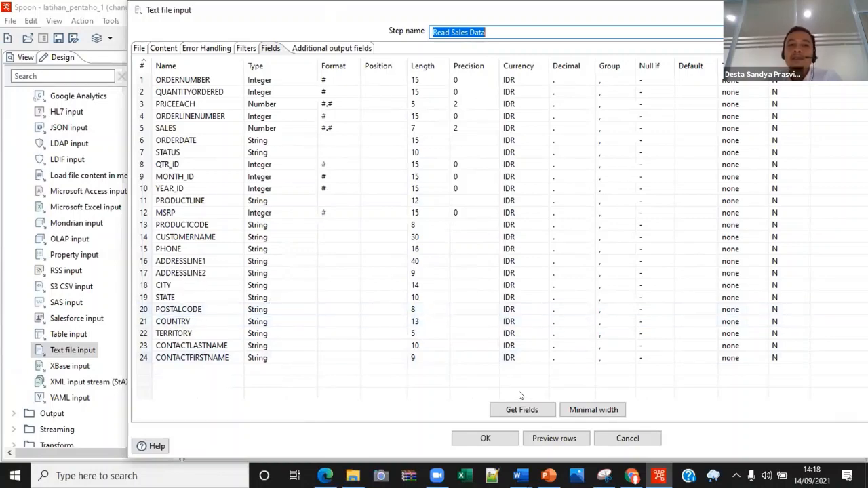
{"action": "left_click", "coordinate": [503, 441]}
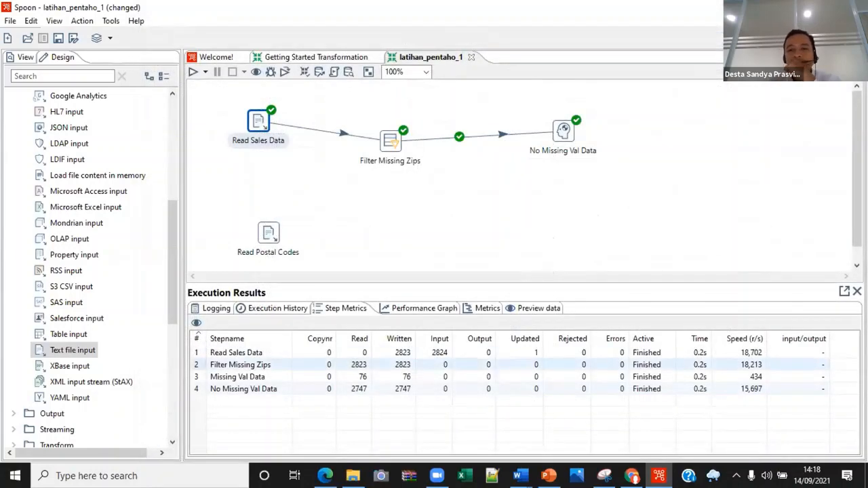
Switch to the Pentaho tutorial in Chrome and read the instructions from viewing the sample file to resolving missing zip code information
{"action": "left_click", "coordinate": [632, 476]}
{"action": "scroll", "coordinate": [321, 300], "scroll_direction": "down", "scroll_amount": 4}
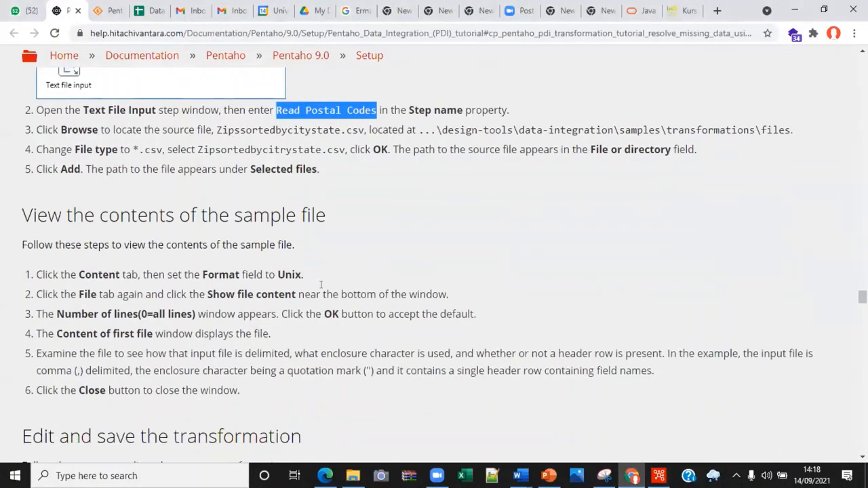
{"action": "scroll", "coordinate": [340, 322], "scroll_direction": "down", "scroll_amount": 6}
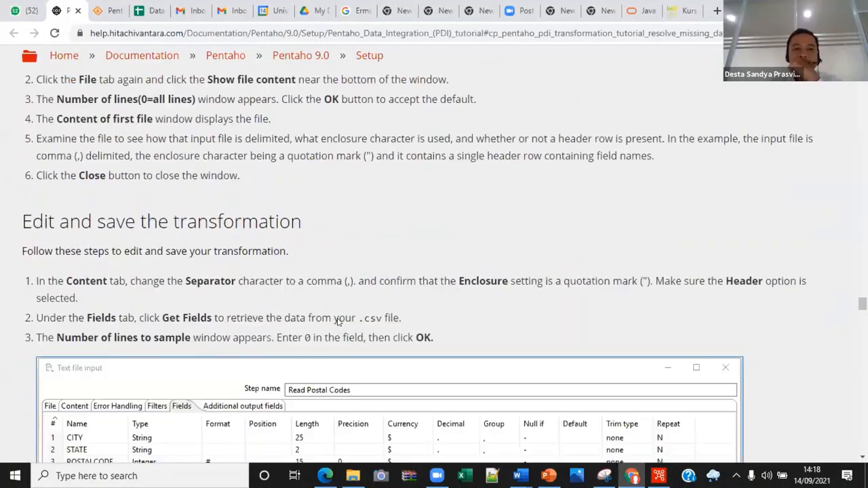
{"action": "scroll", "coordinate": [339, 323], "scroll_direction": "up", "scroll_amount": 9}
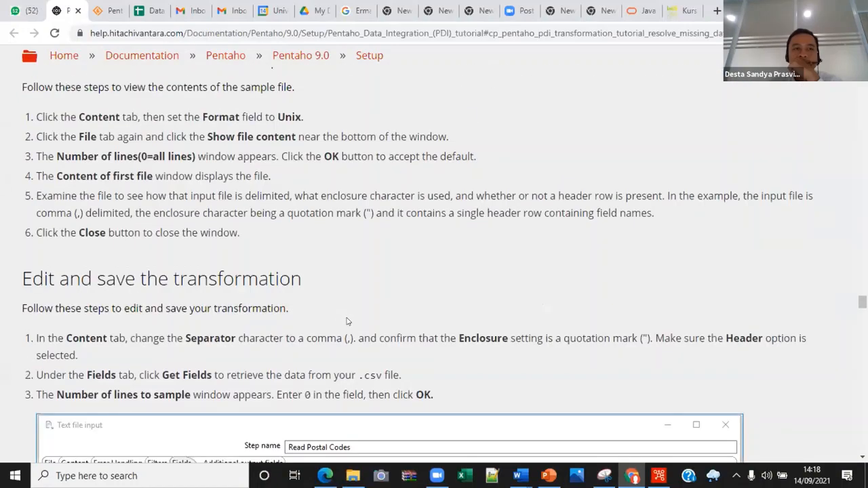
{"action": "scroll", "coordinate": [346, 321], "scroll_direction": "down", "scroll_amount": 1}
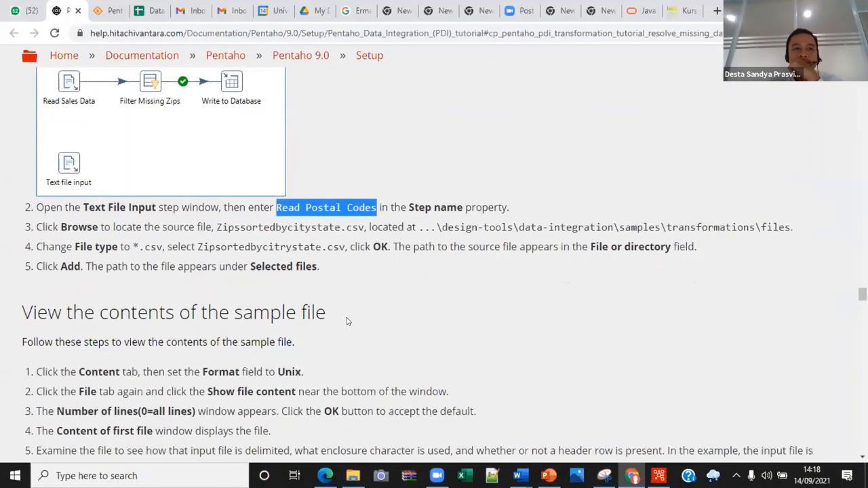
{"action": "scroll", "coordinate": [347, 322], "scroll_direction": "down", "scroll_amount": 1}
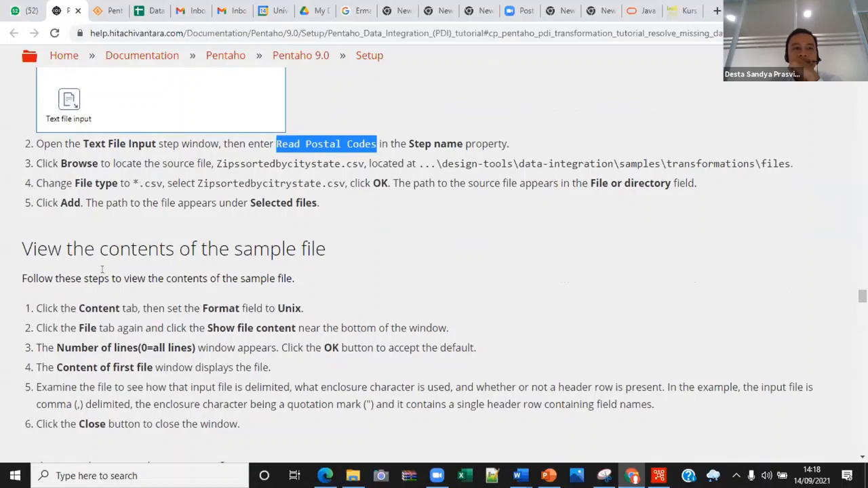
{"action": "scroll", "coordinate": [102, 269], "scroll_direction": "down", "scroll_amount": 2}
{"action": "scroll", "coordinate": [112, 274], "scroll_direction": "down", "scroll_amount": 5}
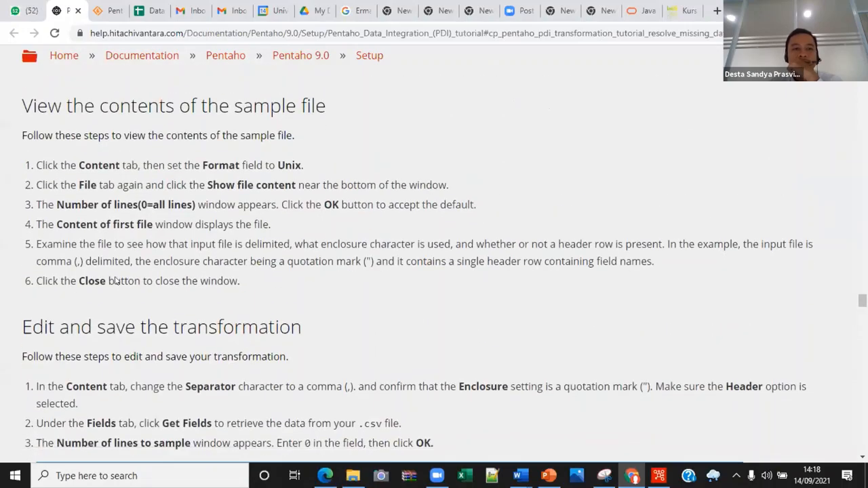
{"action": "scroll", "coordinate": [115, 280], "scroll_direction": "up", "scroll_amount": 1}
{"action": "scroll", "coordinate": [115, 280], "scroll_direction": "up", "scroll_amount": 4}
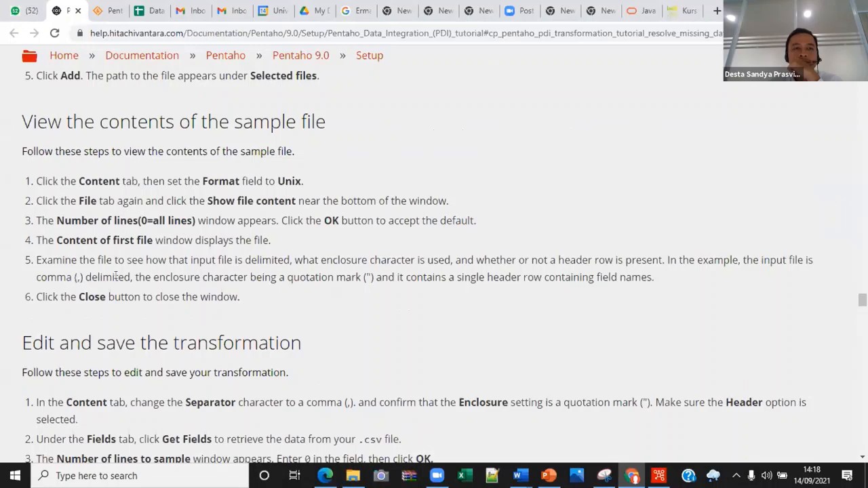
{"action": "scroll", "coordinate": [117, 275], "scroll_direction": "down", "scroll_amount": 10}
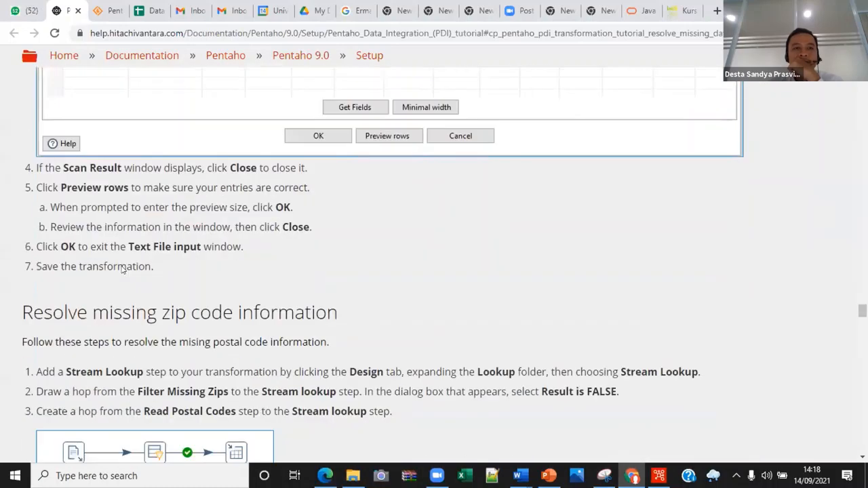
{"action": "scroll", "coordinate": [122, 270], "scroll_direction": "up", "scroll_amount": 2}
{"action": "scroll", "coordinate": [122, 270], "scroll_direction": "down", "scroll_amount": 4}
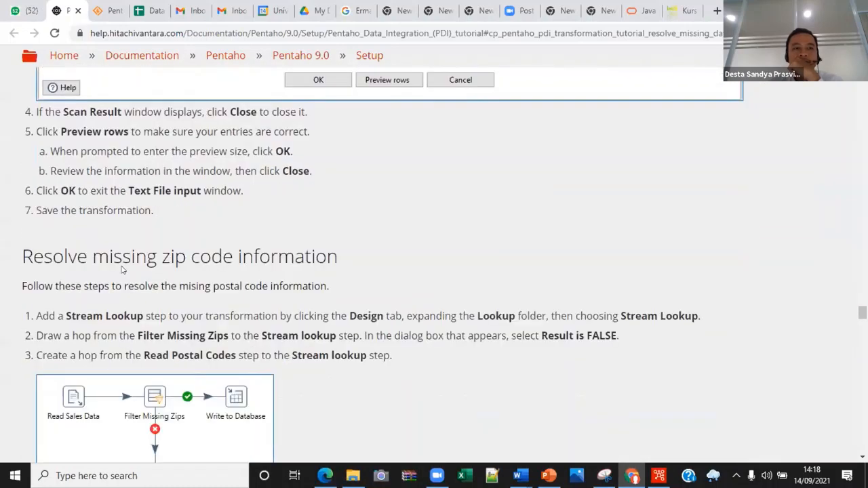
{"action": "left_click_drag", "start_coordinate": [756, 97], "coordinate": [738, 141]}
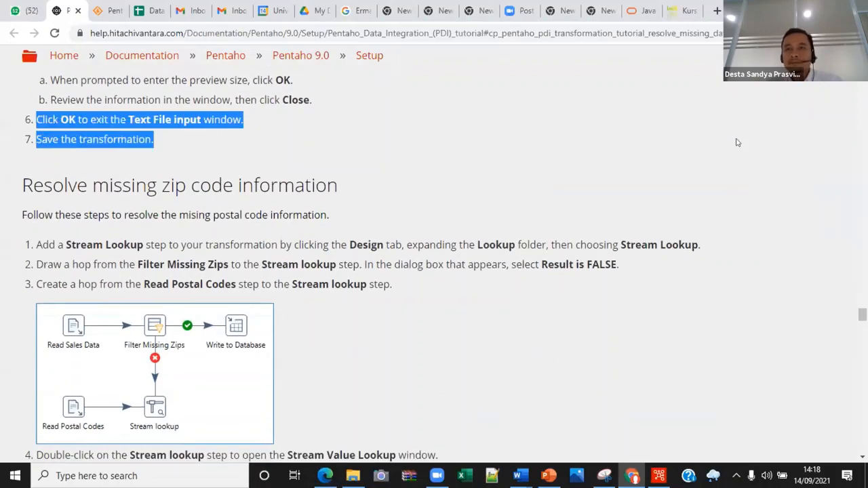
{"action": "key", "text": "alt+Tab"}
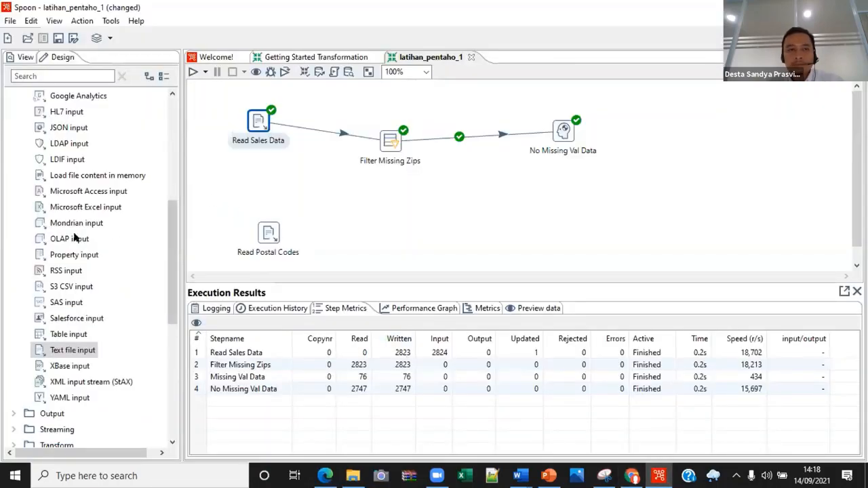
{"action": "left_click", "coordinate": [39, 75]}
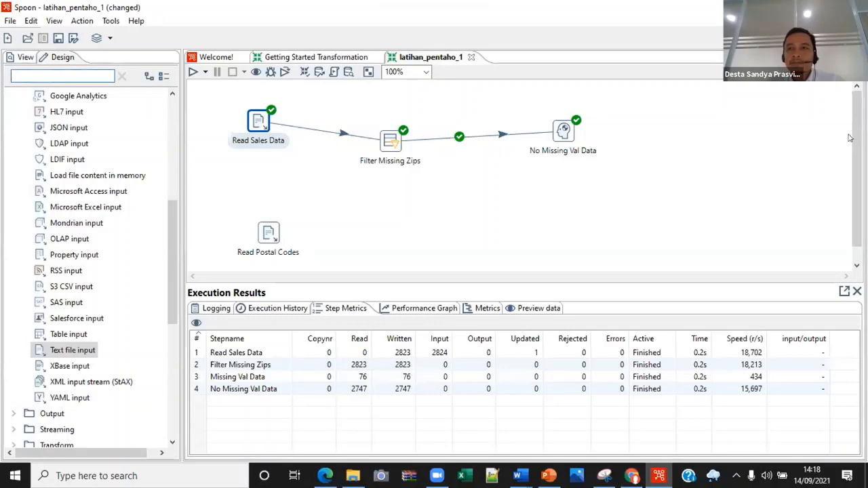
{"action": "mouse_move", "coordinate": [857, 140]}
{"action": "left_mouse_down"}
{"action": "mouse_move", "coordinate": [857, 155]}
{"action": "mouse_move", "coordinate": [856, 140]}
{"action": "left_mouse_up"}
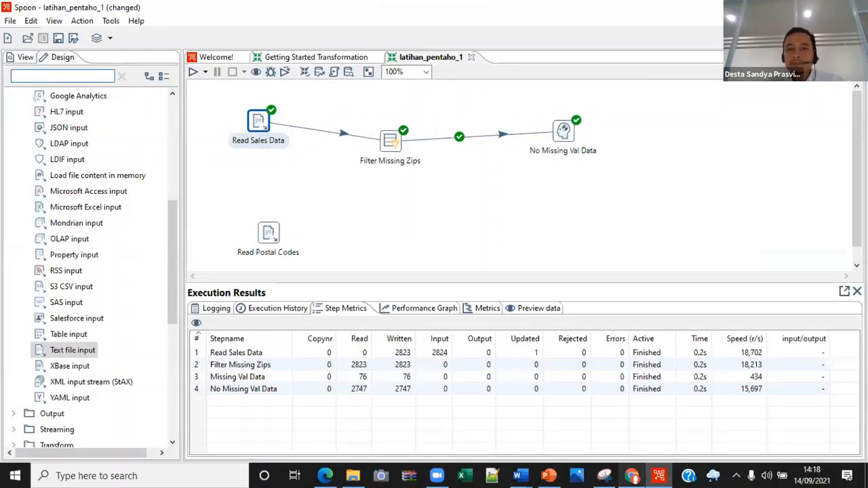
{"action": "left_click", "coordinate": [632, 476]}
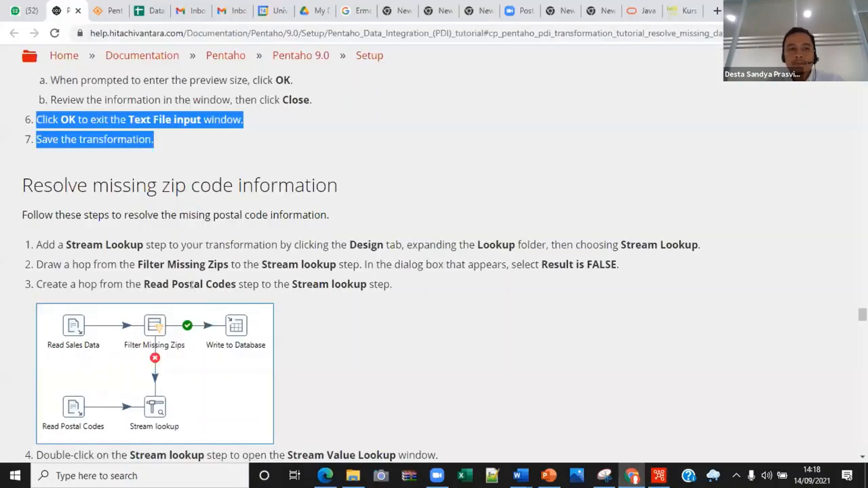
Switch back to Spoon, move Read Postal Codes slightly up, search the steps for "look" and add a Stream lookup step beside it
{"action": "left_click", "coordinate": [658, 476]}
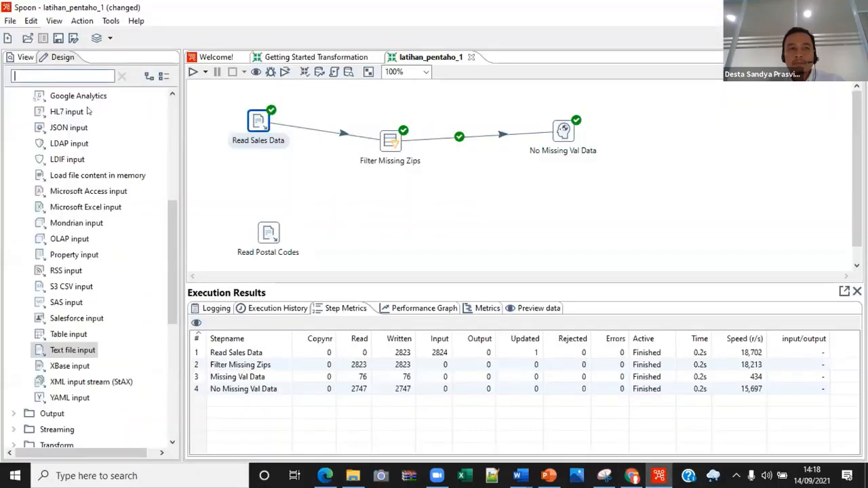
{"action": "left_click", "coordinate": [60, 71]}
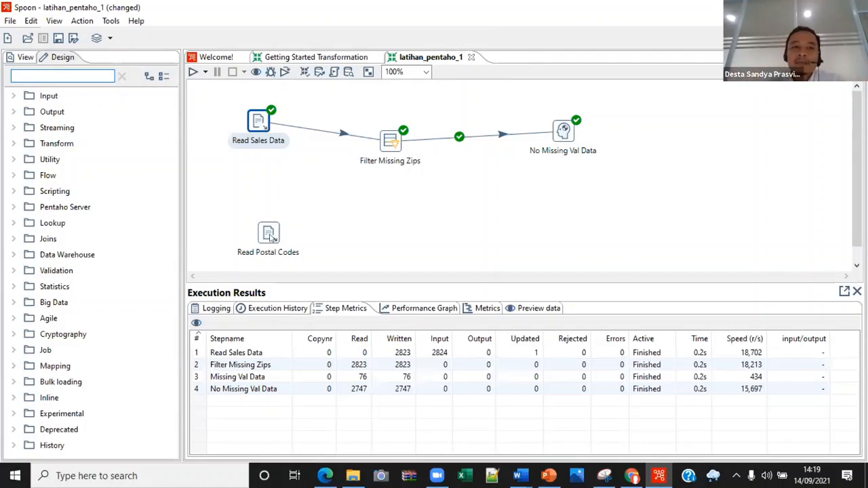
{"action": "left_click_drag", "start_coordinate": [270, 239], "coordinate": [272, 219]}
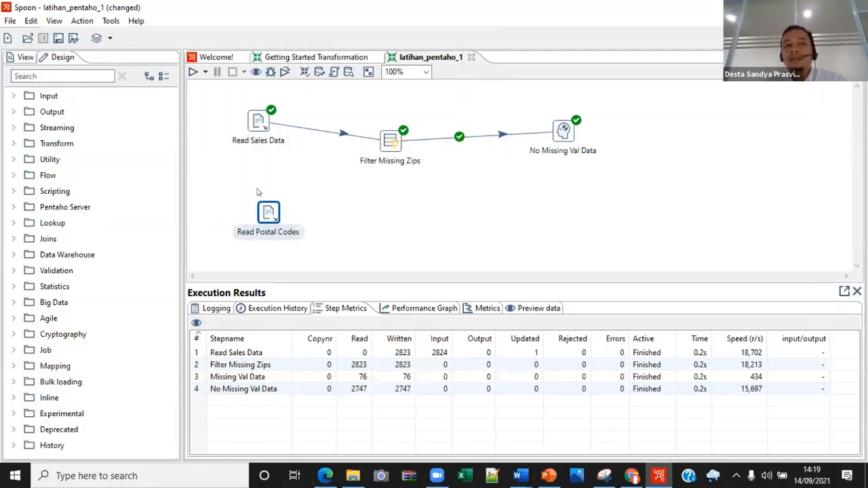
{"action": "left_click", "coordinate": [60, 76]}
{"action": "type", "text": "l"}
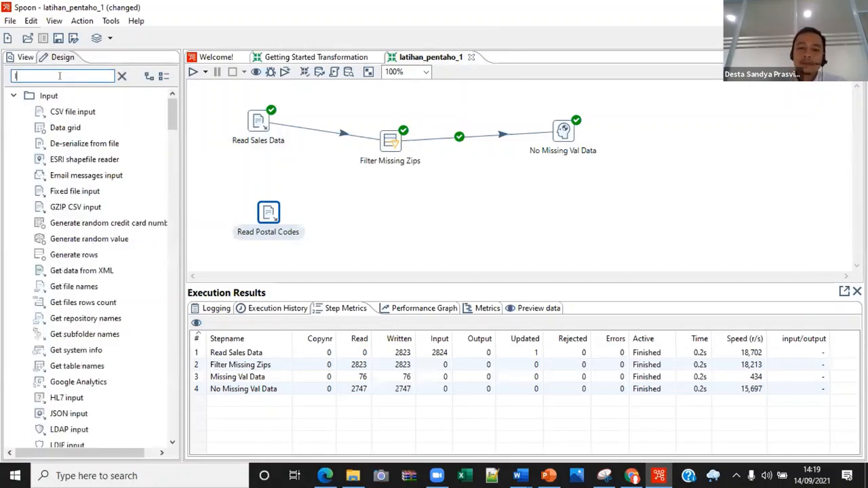
{"action": "type", "text": "oo"}
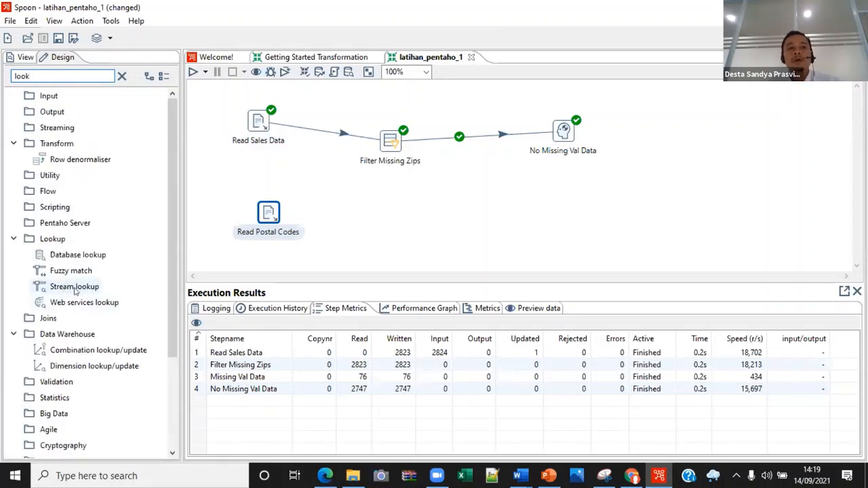
{"action": "left_click_drag", "start_coordinate": [75, 287], "coordinate": [411, 213]}
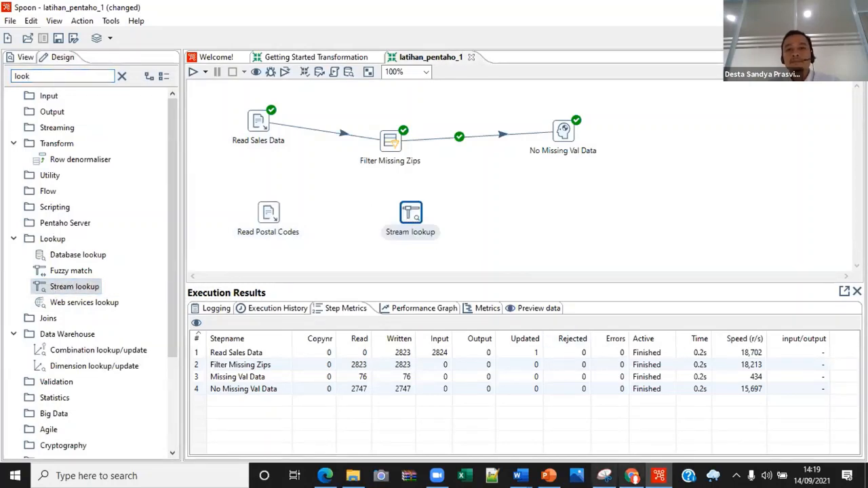
Place Stream lookup directly below Filter Missing Zips and connect the filter to it with a Result is FALSE hop
{"action": "left_click", "coordinate": [632, 476]}
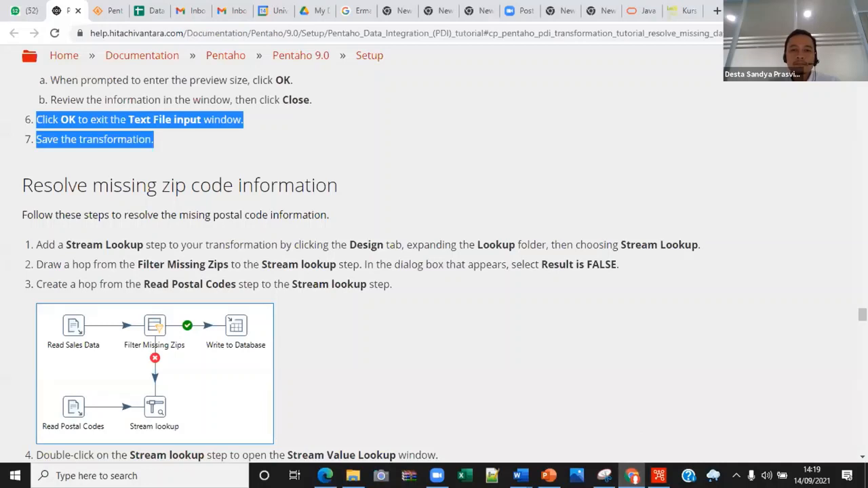
{"action": "left_click", "coordinate": [658, 476]}
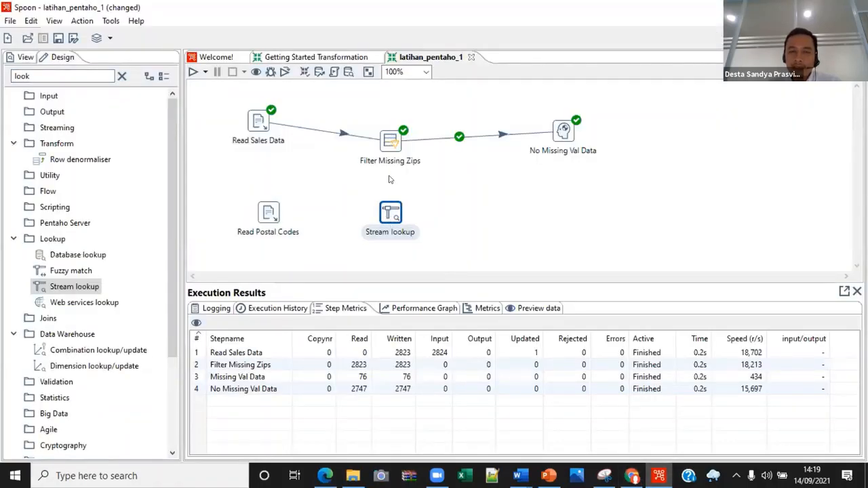
{"action": "left_click", "coordinate": [392, 140]}
{"action": "mouse_move", "coordinate": [393, 156]}
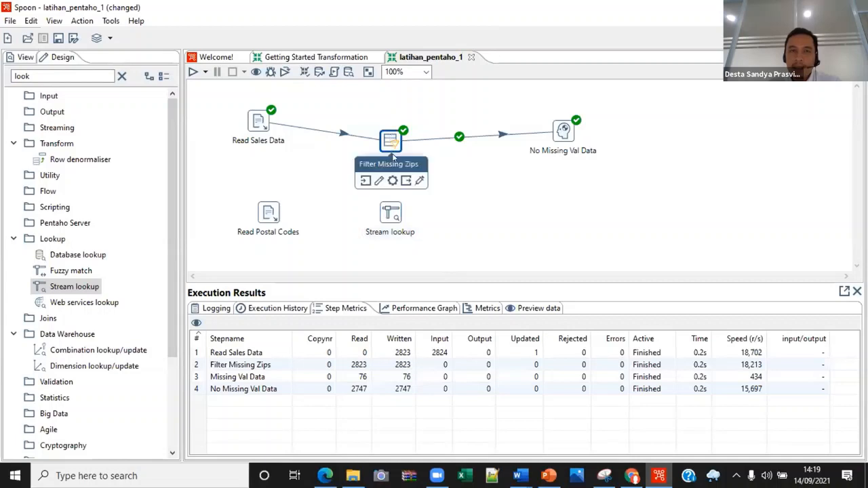
{"action": "left_click_drag", "start_coordinate": [406, 180], "coordinate": [389, 219]}
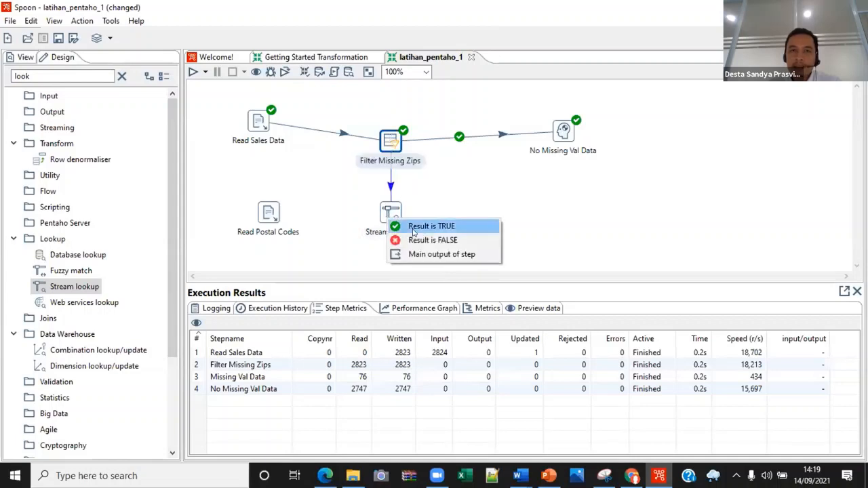
{"action": "left_click", "coordinate": [422, 241]}
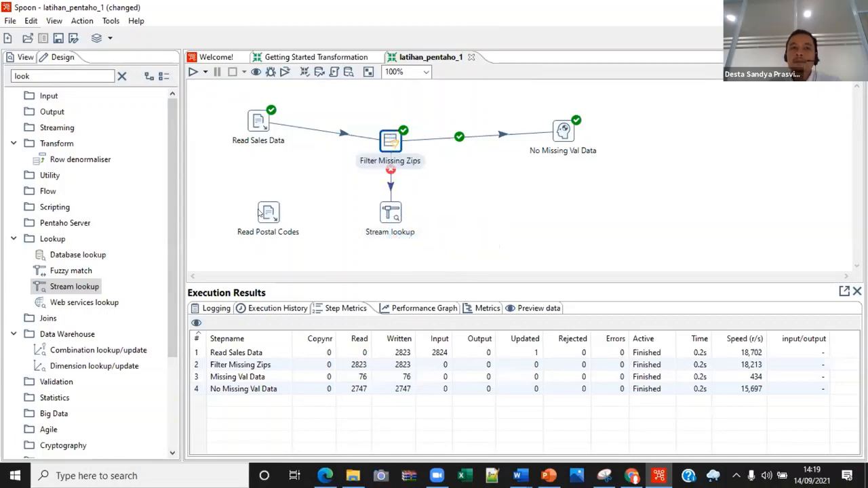
Create a hop from Read Postal Codes to Stream lookup, and align Read Sales Data and No Missing Val Data horizontally with Filter Missing Zips
{"action": "mouse_move", "coordinate": [269, 228]}
{"action": "left_click_drag", "start_coordinate": [283, 251], "coordinate": [384, 212]}
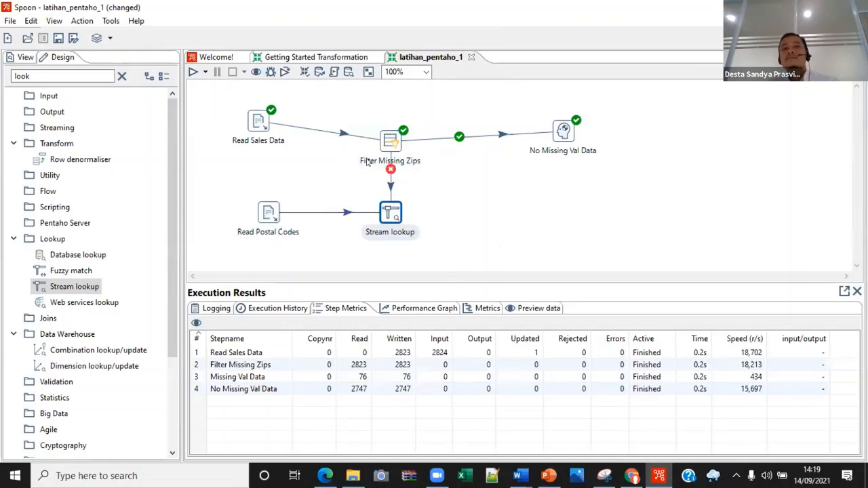
{"action": "left_click_drag", "start_coordinate": [252, 121], "coordinate": [270, 146]}
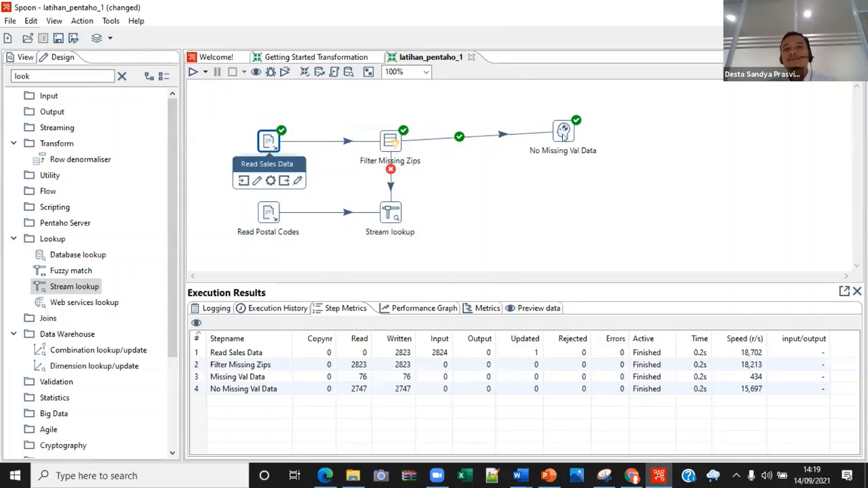
{"action": "left_click_drag", "start_coordinate": [563, 131], "coordinate": [563, 141]}
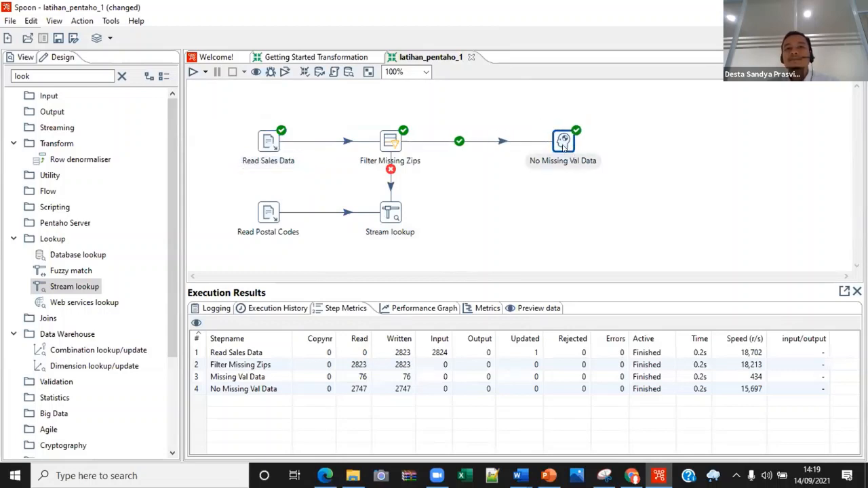
Read the tutorial's Stream lookup instructions in Chrome, switch back to Spoon and open the Stream lookup step's settings
{"action": "left_click", "coordinate": [513, 213]}
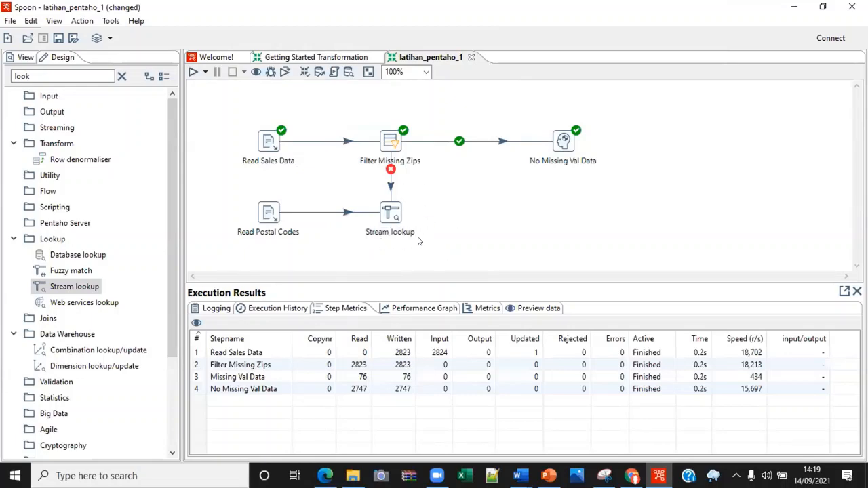
{"action": "left_click", "coordinate": [631, 475]}
{"action": "scroll", "coordinate": [486, 321], "scroll_direction": "down", "scroll_amount": 3}
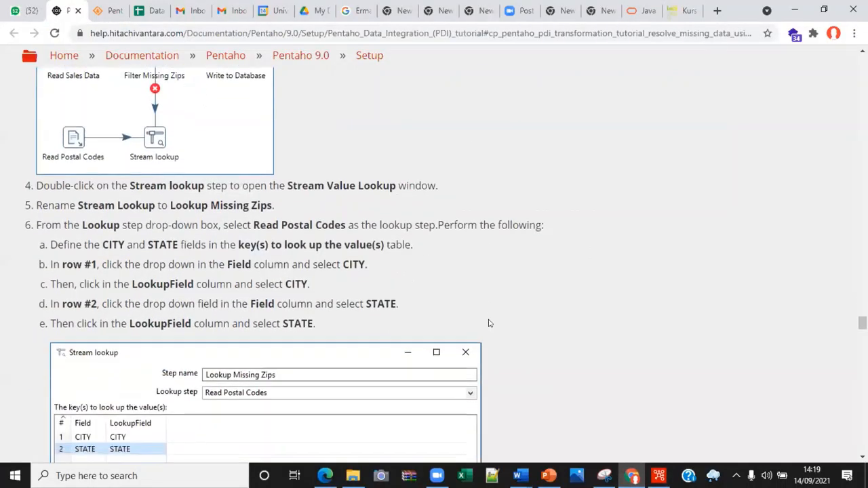
{"action": "scroll", "coordinate": [491, 324], "scroll_direction": "down", "scroll_amount": 2}
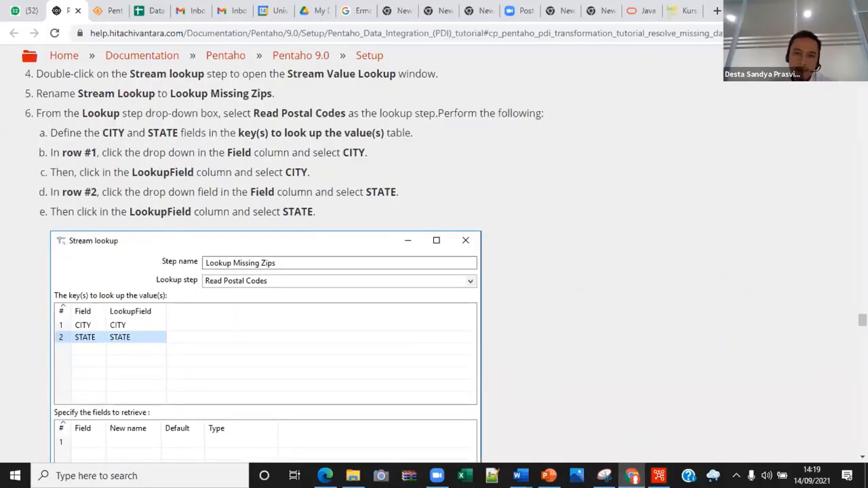
{"action": "left_click", "coordinate": [659, 476]}
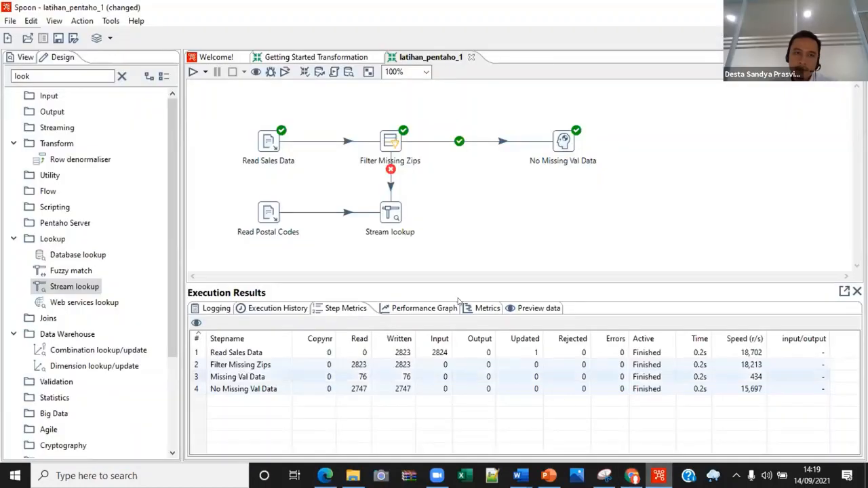
{"action": "left_click", "coordinate": [390, 214]}
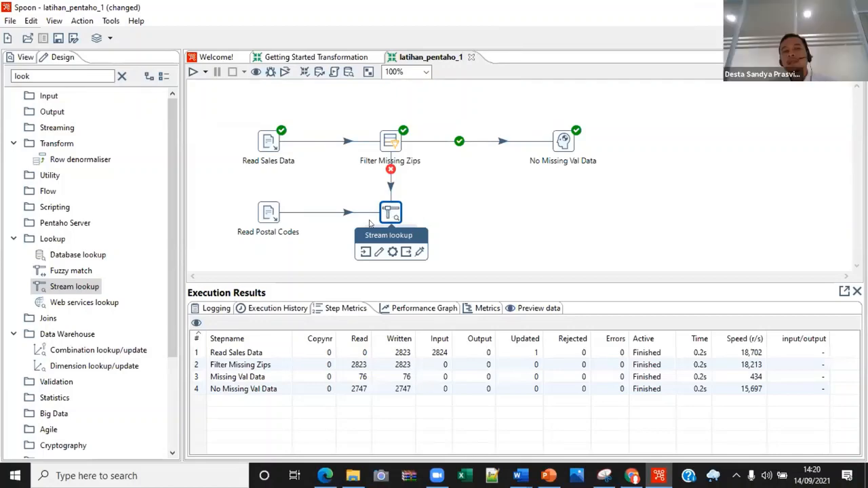
{"action": "double_click", "coordinate": [390, 212]}
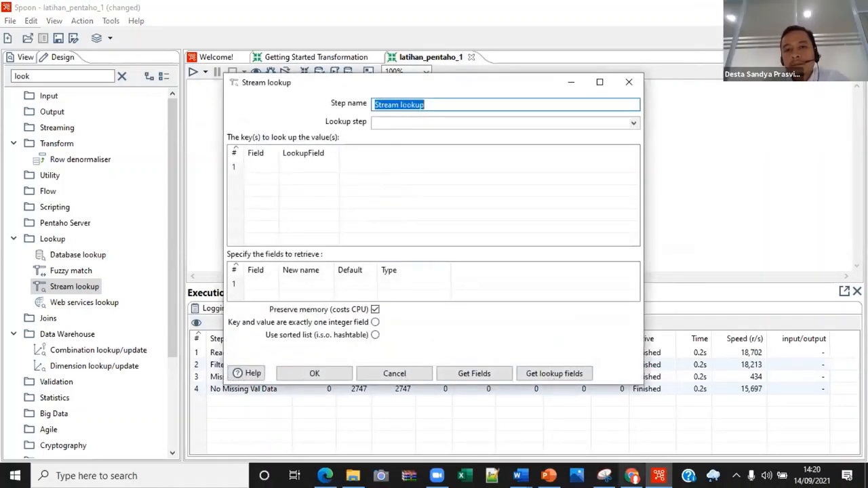
Copy the name Lookup Missing Zips from the Chrome tutorial and paste it as the step name in Spoon's Stream lookup dialog
{"action": "left_click", "coordinate": [631, 476]}
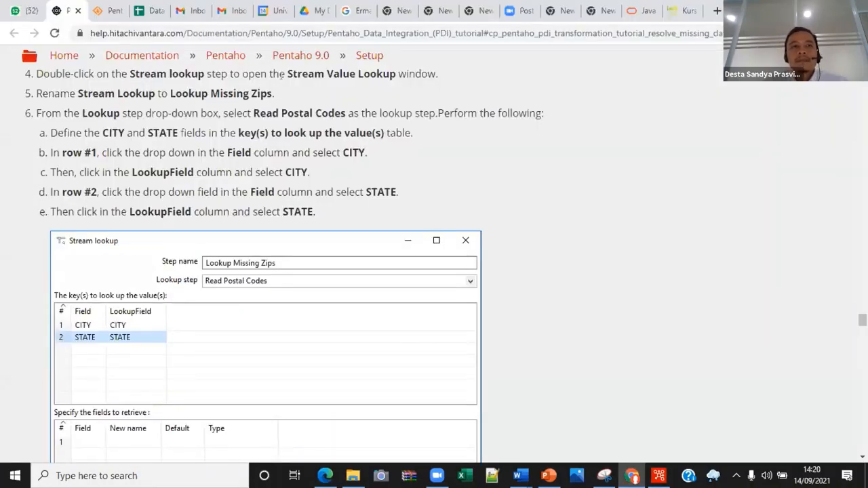
{"action": "left_click_drag", "start_coordinate": [171, 91], "coordinate": [270, 88]}
{"action": "left_click_drag", "start_coordinate": [168, 93], "coordinate": [272, 93]}
{"action": "key", "text": "ctrl+c"}
{"action": "left_click", "coordinate": [659, 476]}
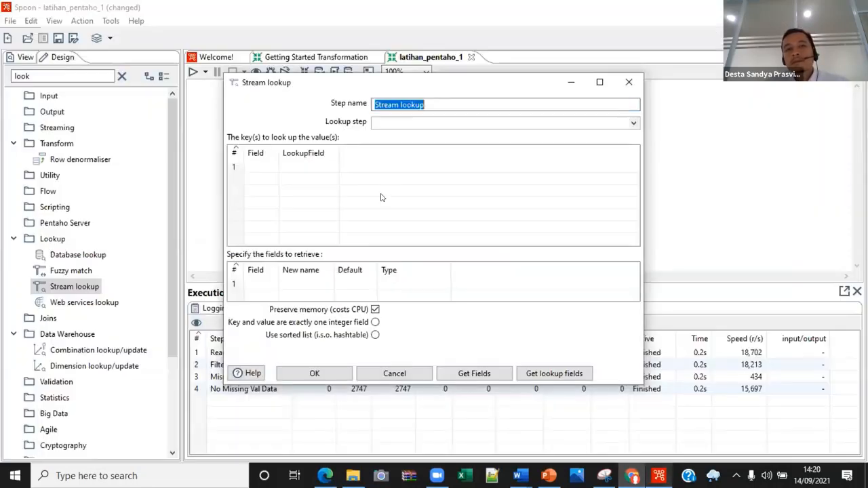
{"action": "key", "text": "ctrl+v"}
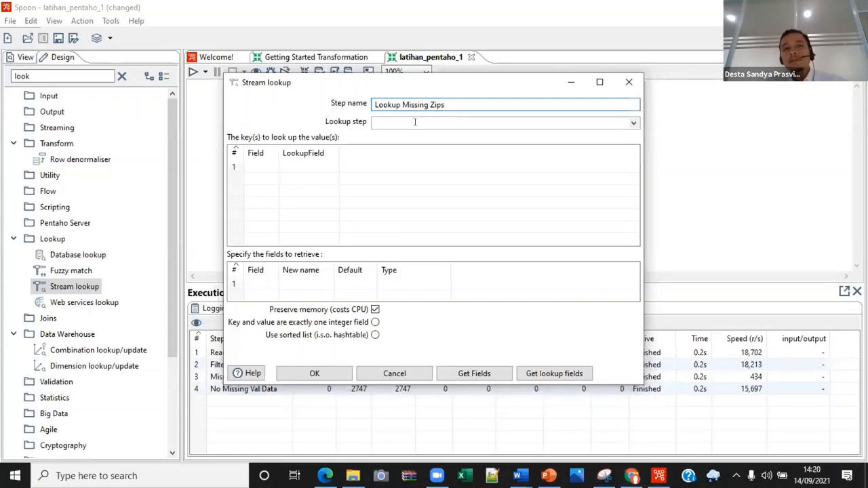
Recheck the tutorial in Chrome, return to Spoon and set the lookup step to Read Postal Codes
{"action": "left_click", "coordinate": [634, 125]}
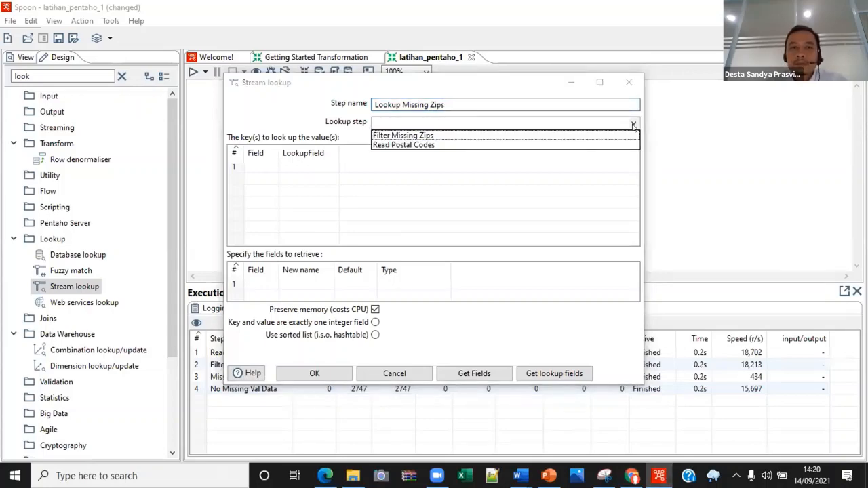
{"action": "left_click", "coordinate": [632, 474]}
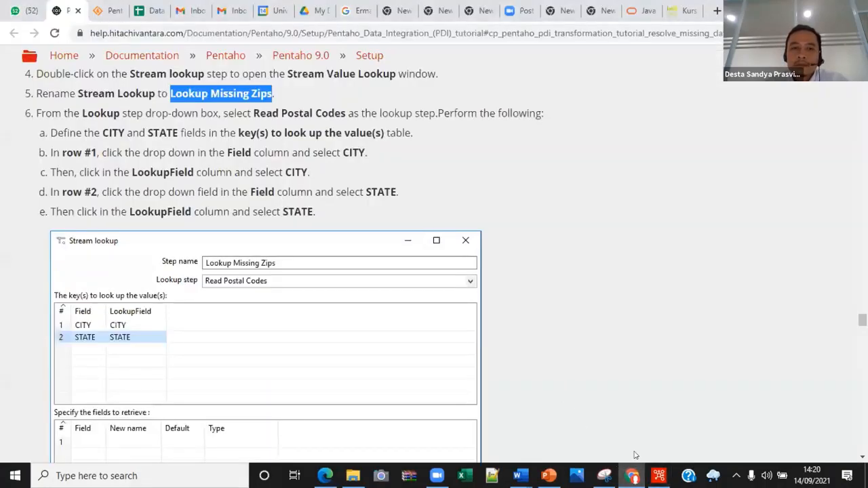
{"action": "left_click", "coordinate": [658, 475]}
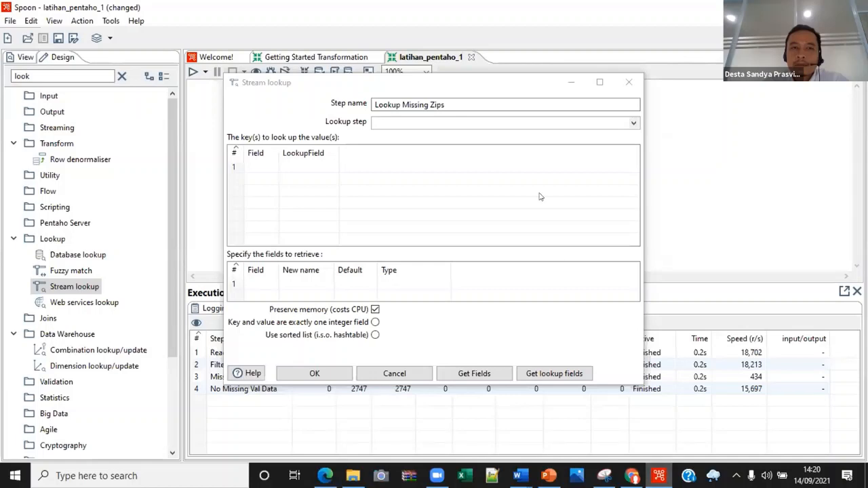
{"action": "left_click", "coordinate": [634, 125]}
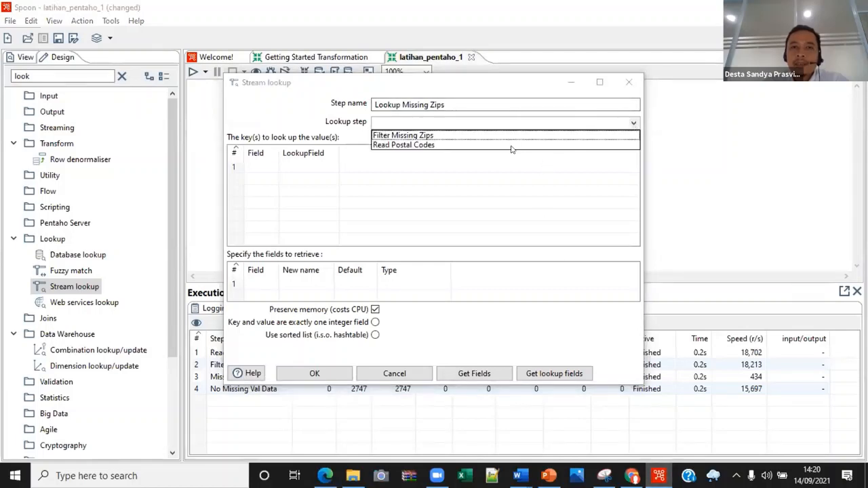
{"action": "left_click", "coordinate": [402, 145]}
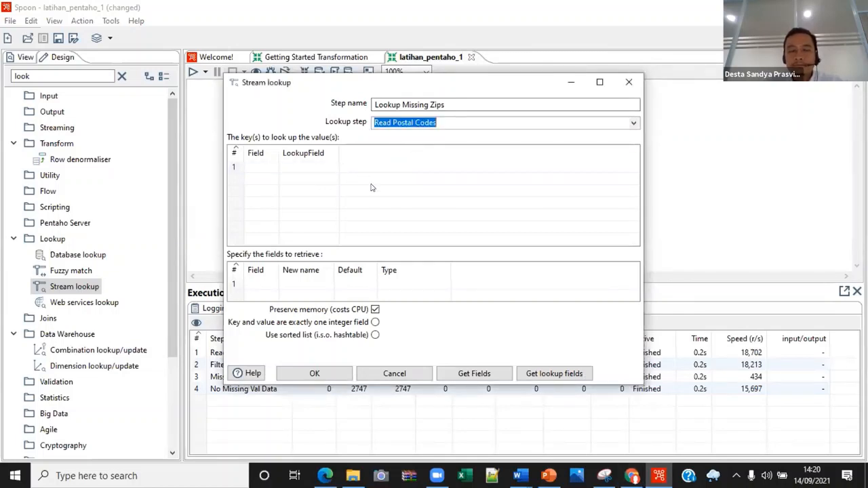
Define the first lookup key with CITY as the field and CITY as the lookup field
{"action": "left_click", "coordinate": [271, 167]}
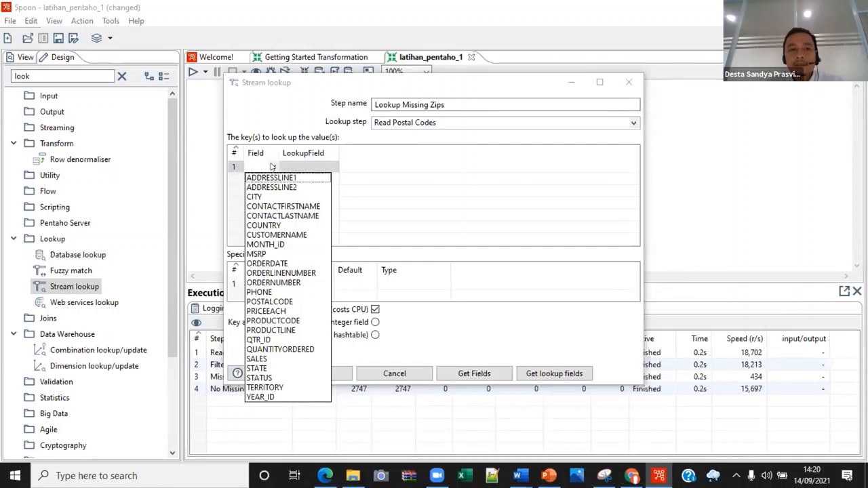
{"action": "left_click", "coordinate": [272, 198]}
{"action": "left_click", "coordinate": [334, 167]}
{"action": "left_click", "coordinate": [333, 168]}
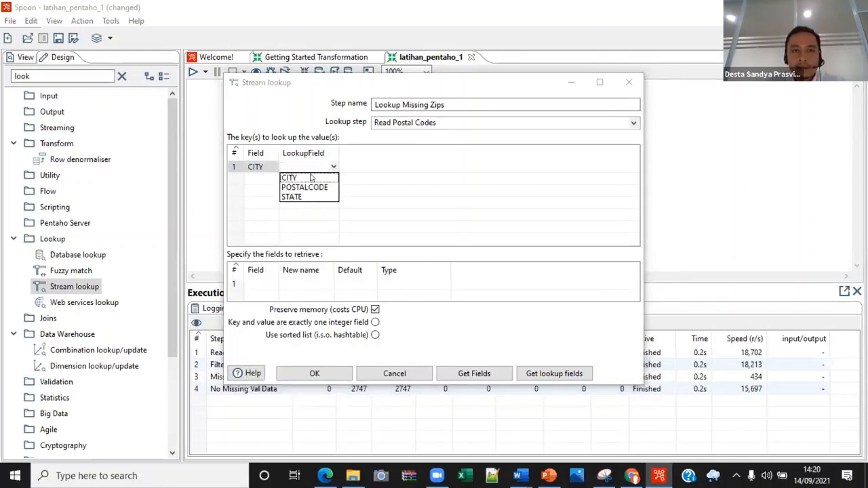
{"action": "left_click", "coordinate": [310, 177]}
Add a second lookup key with STATE as the field and STATE as the lookup field
{"action": "left_click", "coordinate": [275, 179]}
{"action": "left_click", "coordinate": [273, 179]}
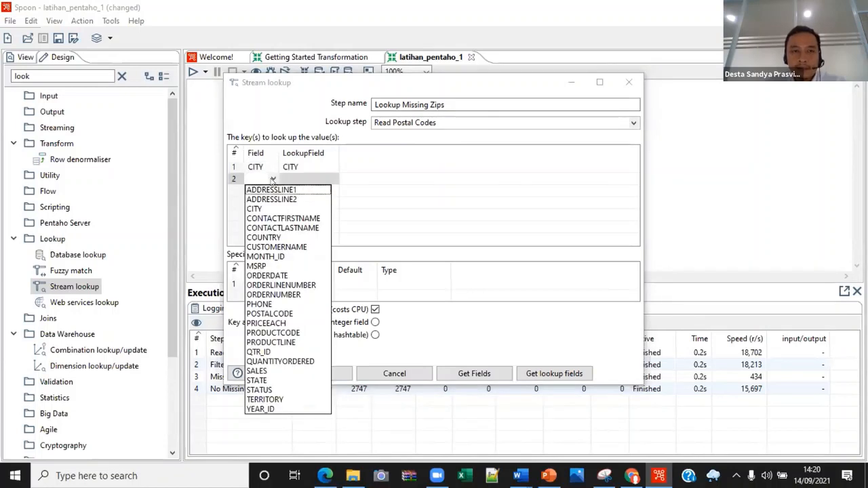
{"action": "left_click", "coordinate": [267, 382]}
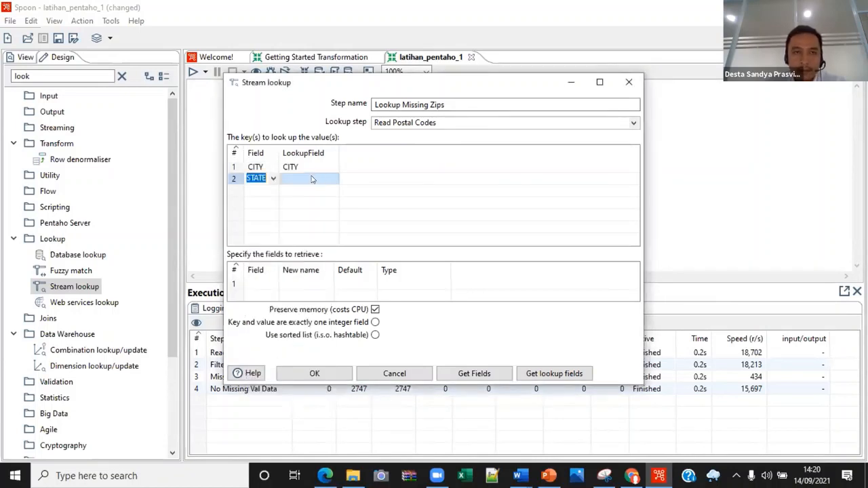
{"action": "left_click", "coordinate": [330, 180]}
{"action": "left_click", "coordinate": [331, 179]}
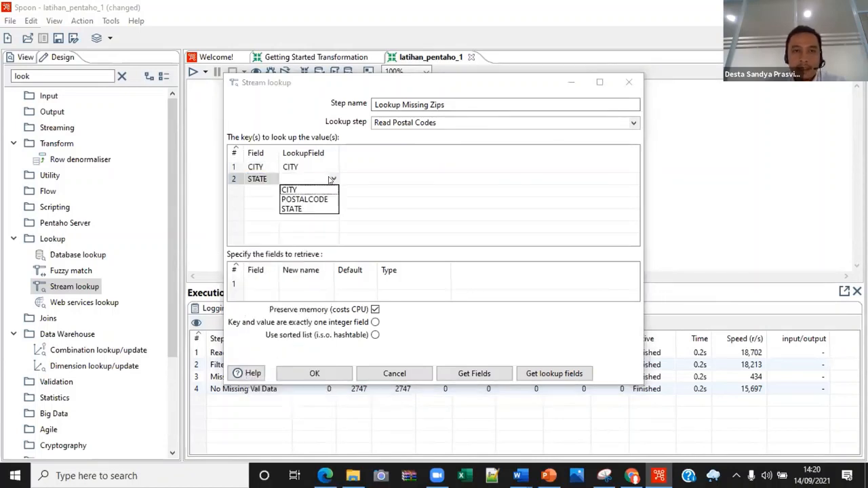
{"action": "left_click", "coordinate": [299, 209]}
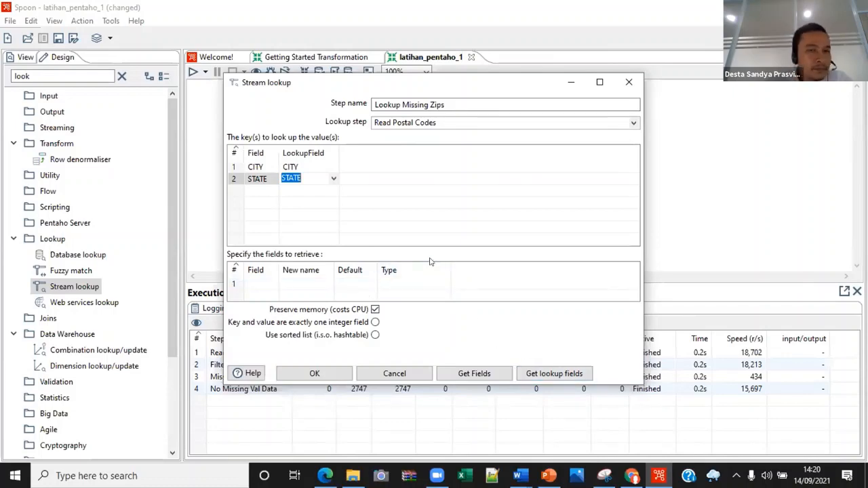
Switch to Chrome to read the tutorial's instructions on retrieving lookup fields and saving the transformation, and return to Spoon
{"action": "left_click", "coordinate": [632, 476]}
{"action": "scroll", "coordinate": [552, 367], "scroll_direction": "down", "scroll_amount": 2}
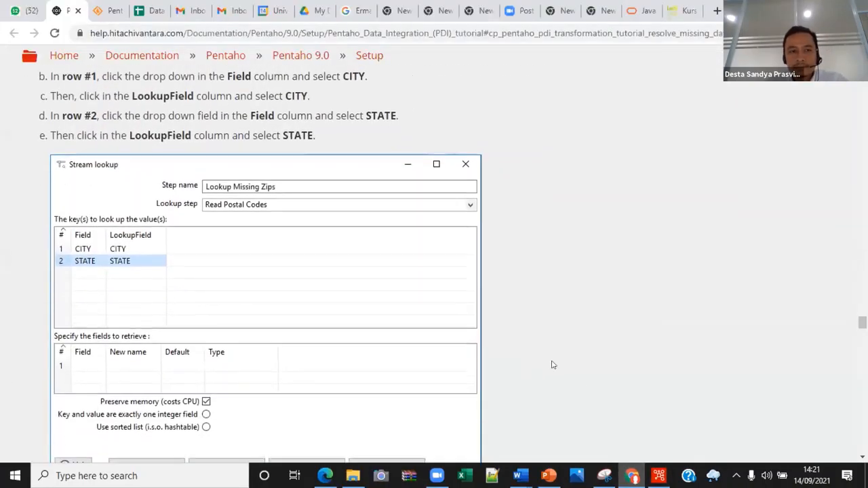
{"action": "scroll", "coordinate": [624, 407], "scroll_direction": "down", "scroll_amount": 4}
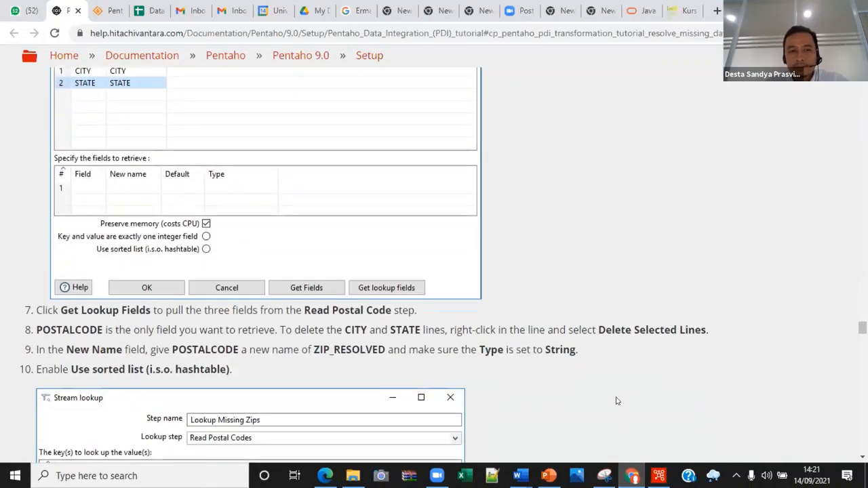
{"action": "scroll", "coordinate": [622, 397], "scroll_direction": "down", "scroll_amount": 3}
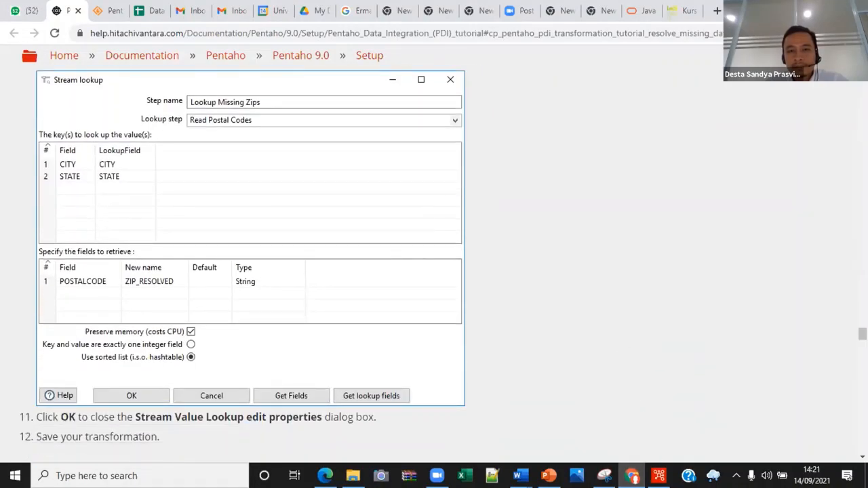
{"action": "left_click", "coordinate": [659, 476]}
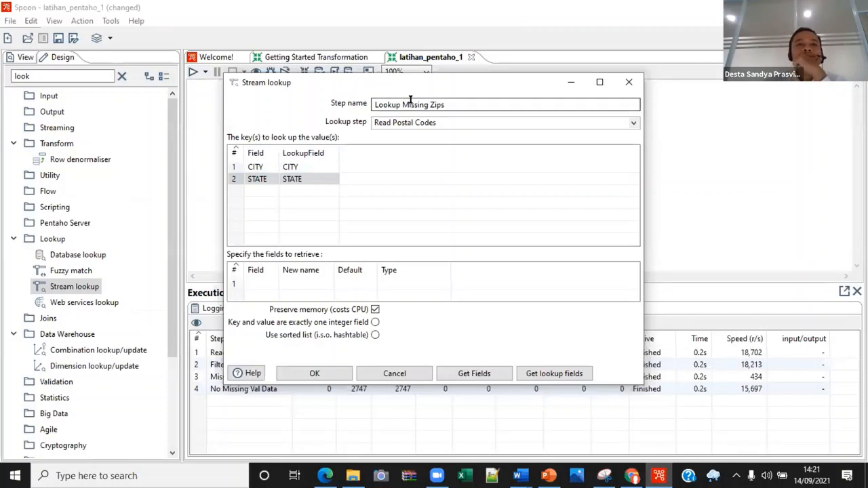
Reposition the Stream lookup dialog and review its step name and lookup step choices, keeping Read Postal Codes selected
{"action": "left_click_drag", "start_coordinate": [400, 81], "coordinate": [378, 70]}
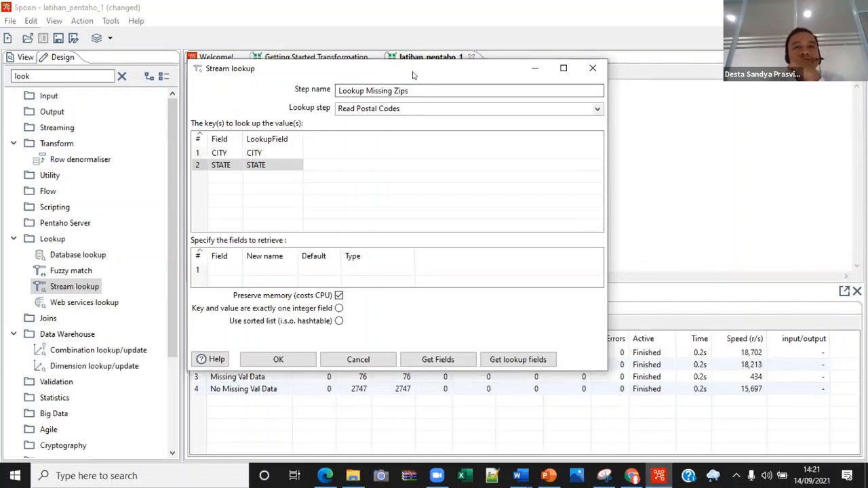
{"action": "left_click_drag", "start_coordinate": [413, 75], "coordinate": [476, 106]}
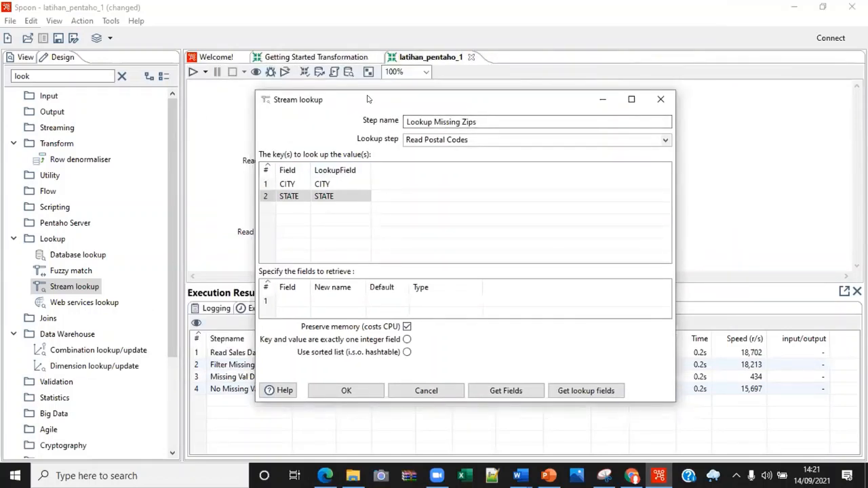
{"action": "left_click_drag", "start_coordinate": [369, 99], "coordinate": [421, 87]}
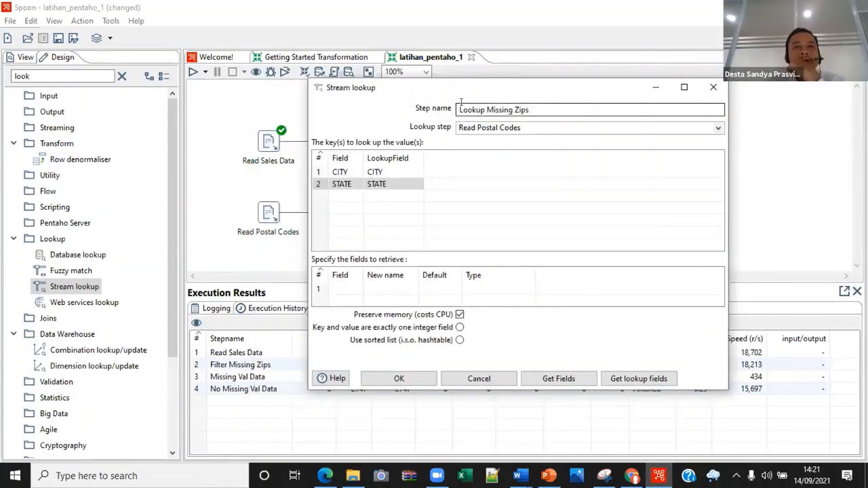
{"action": "left_click_drag", "start_coordinate": [461, 105], "coordinate": [546, 102]}
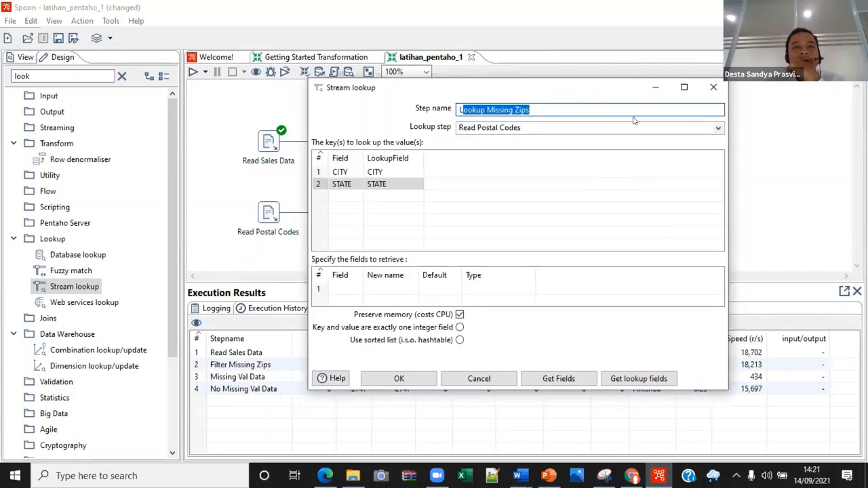
{"action": "left_click", "coordinate": [718, 129]}
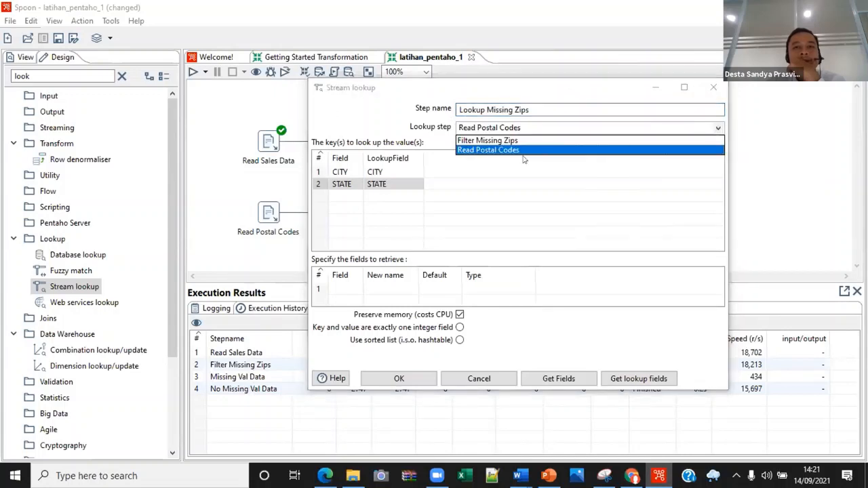
{"action": "left_click", "coordinate": [478, 150]}
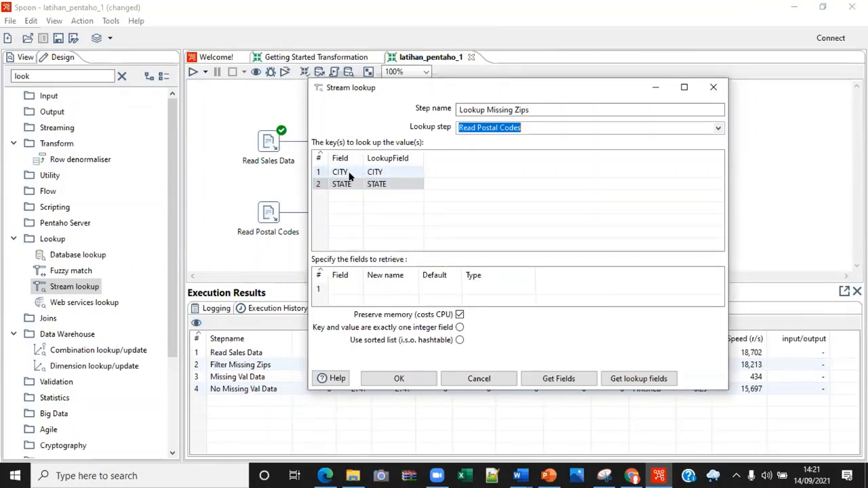
Move the dialog clear of the canvas and compare the steps feeding Stream lookup with the lookup step choices, reselecting Read Postal Codes
{"action": "left_click_drag", "start_coordinate": [407, 92], "coordinate": [627, 281]}
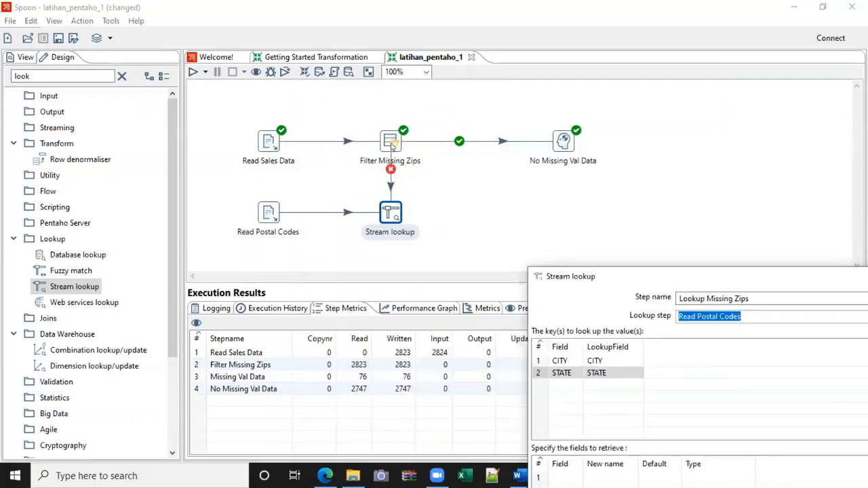
{"action": "mouse_move", "coordinate": [391, 147]}
{"action": "left_click_drag", "start_coordinate": [392, 213], "coordinate": [391, 213]}
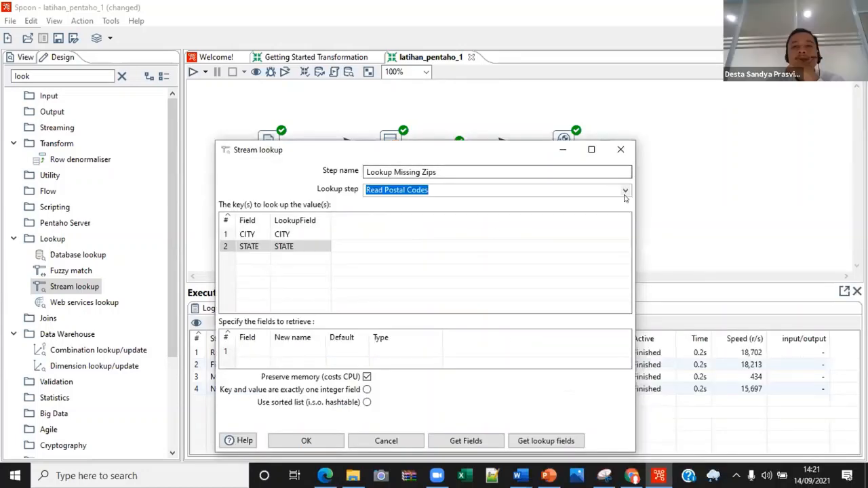
{"action": "left_click", "coordinate": [626, 191]}
{"action": "left_click", "coordinate": [625, 191]}
{"action": "left_click_drag", "start_coordinate": [521, 154], "coordinate": [610, 261]}
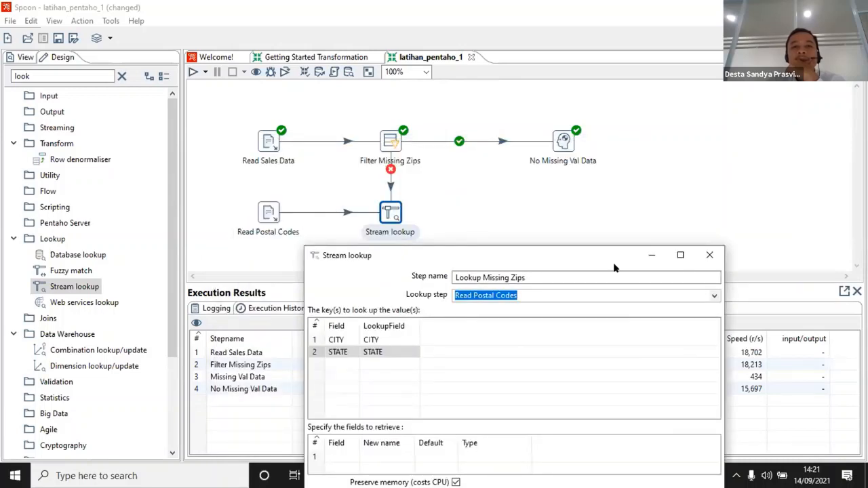
{"action": "left_click", "coordinate": [512, 296]}
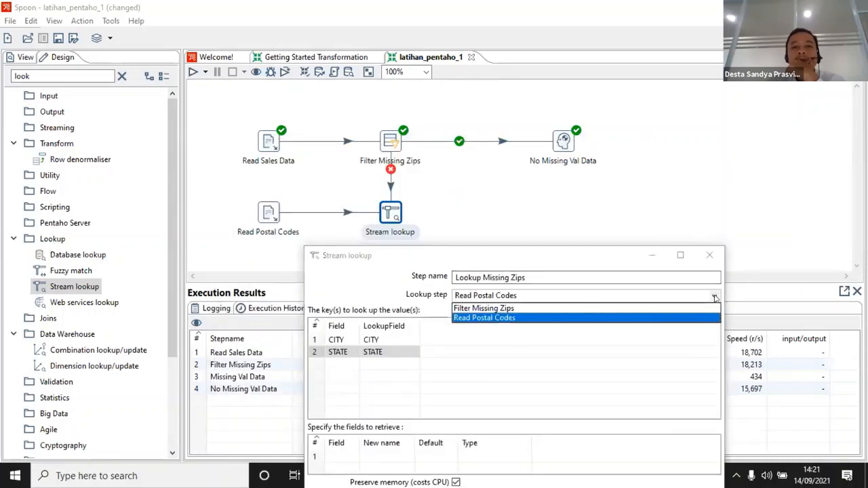
{"action": "left_click", "coordinate": [490, 318]}
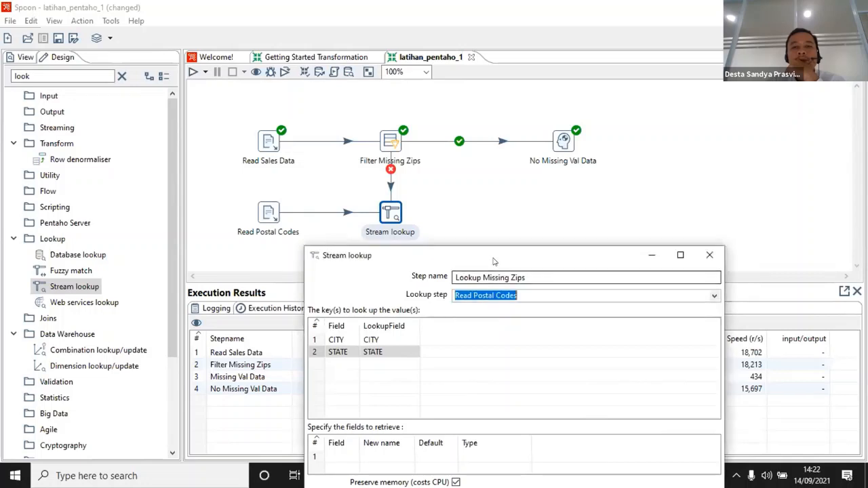
Switch to Chrome to read the tutorial's instructions on retrieving POSTALCODE as ZIP_RESOLVED and using a sorted list, and return to Spoon
{"action": "left_click_drag", "start_coordinate": [497, 255], "coordinate": [521, 110]}
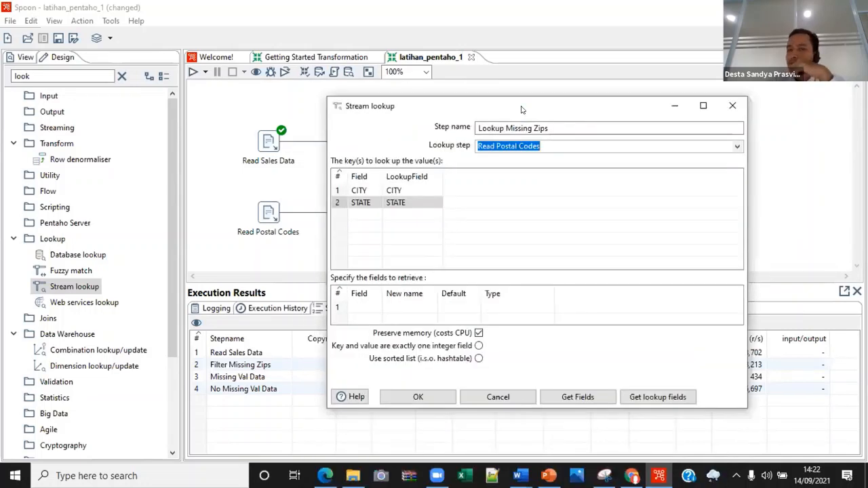
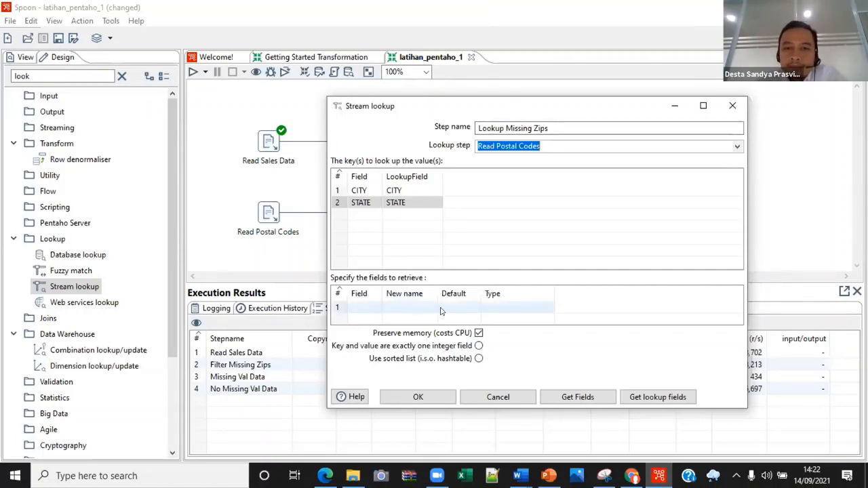
{"action": "left_click", "coordinate": [631, 475]}
{"action": "scroll", "coordinate": [378, 336], "scroll_direction": "down", "scroll_amount": 4}
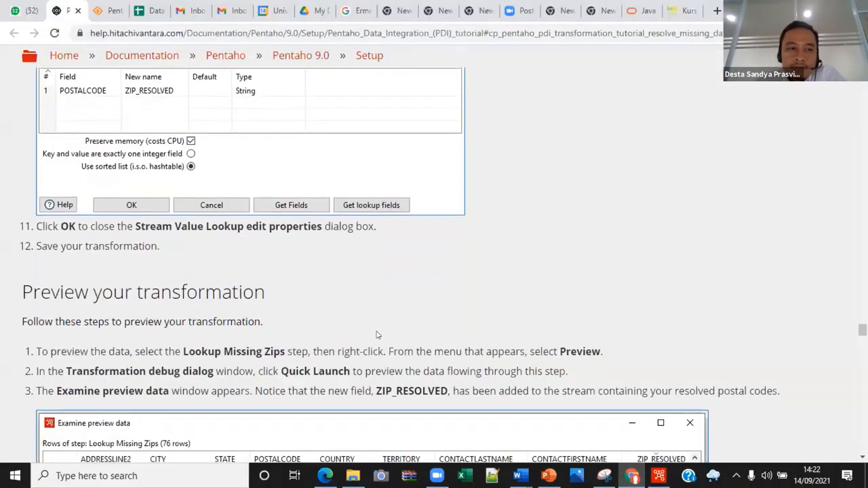
{"action": "scroll", "coordinate": [378, 336], "scroll_direction": "up", "scroll_amount": 7}
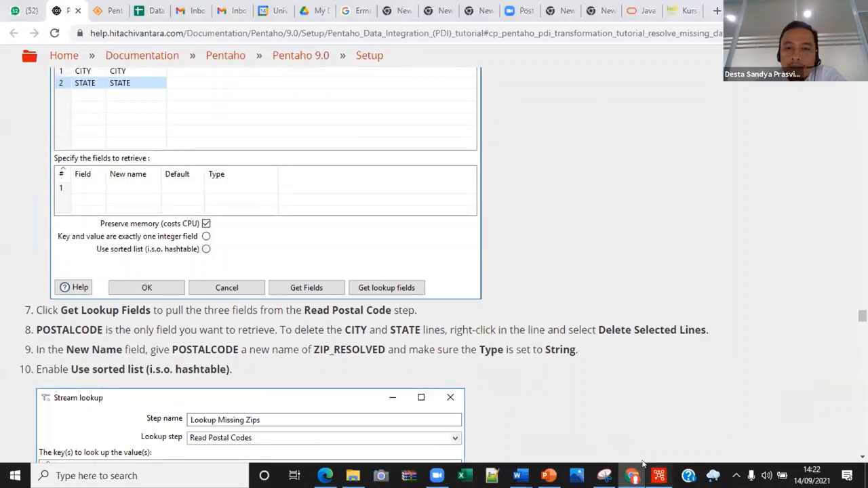
{"action": "left_click", "coordinate": [659, 476]}
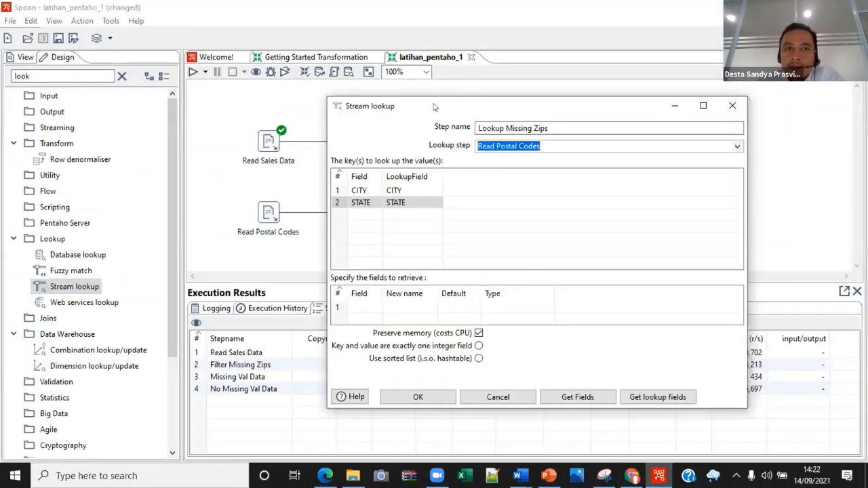
Pull the lookup fields of Read Postal Codes into the fields to retrieve and enlarge the Stream lookup dialog to show the whole list
{"action": "left_click_drag", "start_coordinate": [434, 107], "coordinate": [294, 72]}
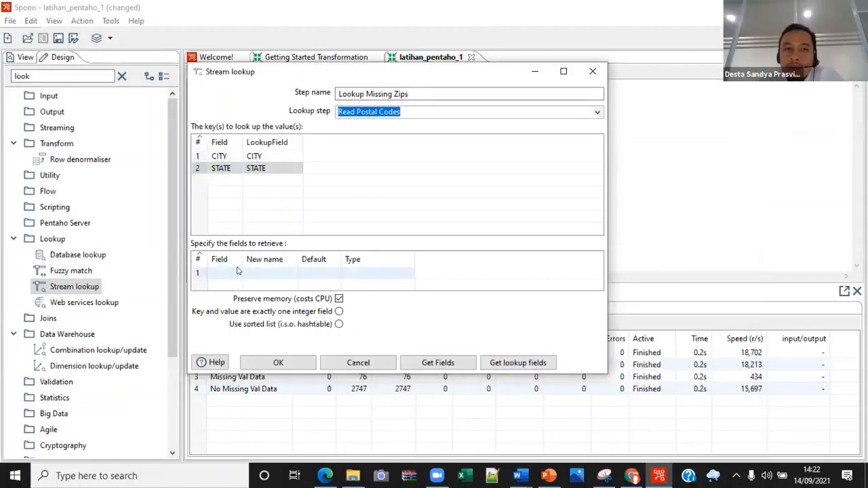
{"action": "left_click", "coordinate": [227, 172]}
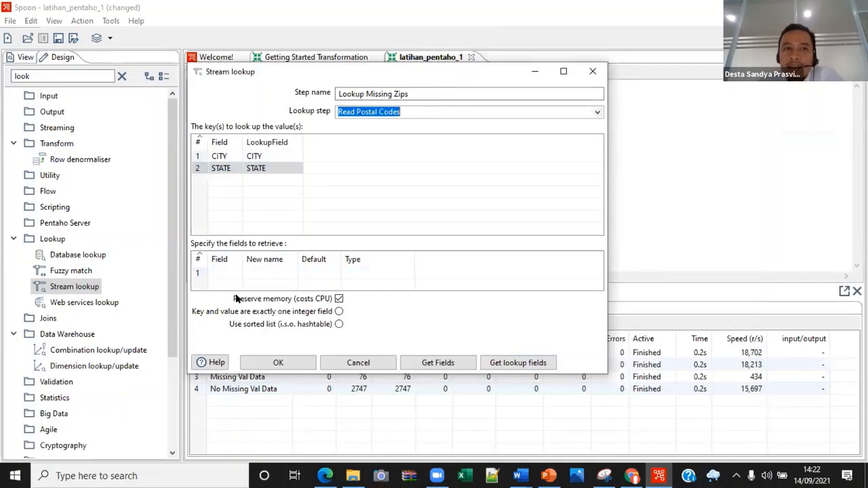
{"action": "left_click", "coordinate": [224, 272]}
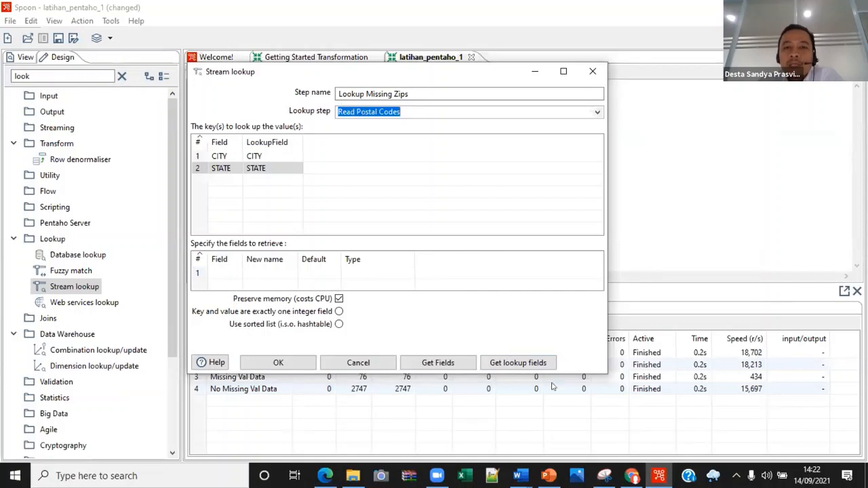
{"action": "left_click", "coordinate": [531, 364]}
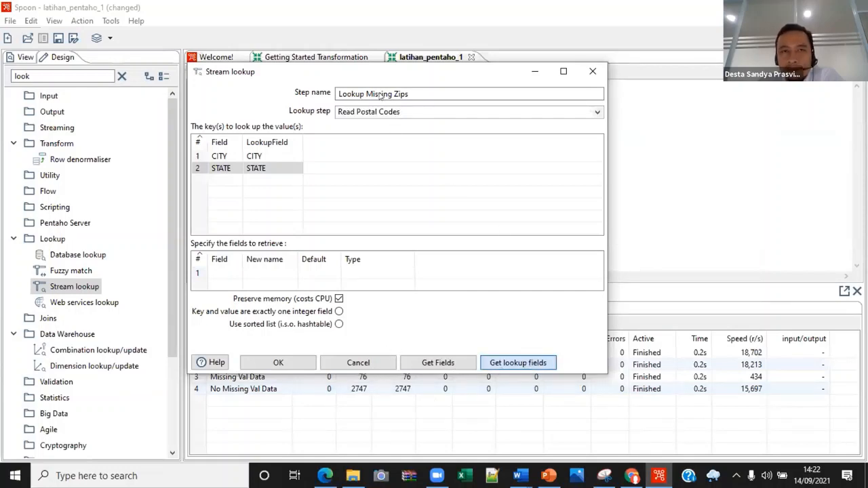
{"action": "left_click_drag", "start_coordinate": [381, 70], "coordinate": [395, 54]}
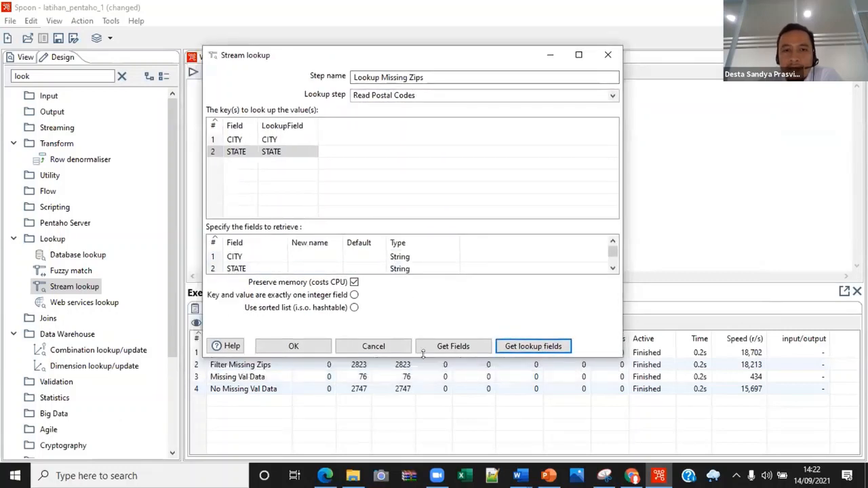
{"action": "left_click_drag", "start_coordinate": [423, 356], "coordinate": [423, 442]}
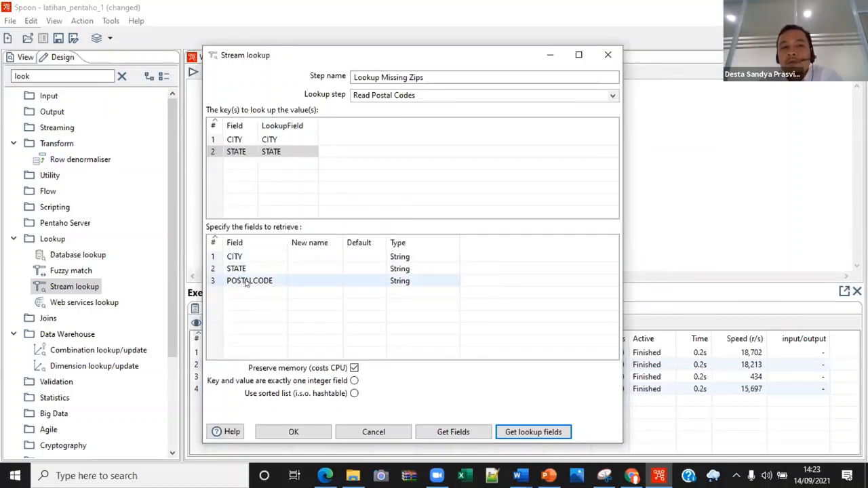
Delete the CITY and STATE lines from the fields to retrieve and enable Use sorted list (i.s.o. hashtable)
{"action": "right_click", "coordinate": [211, 257]}
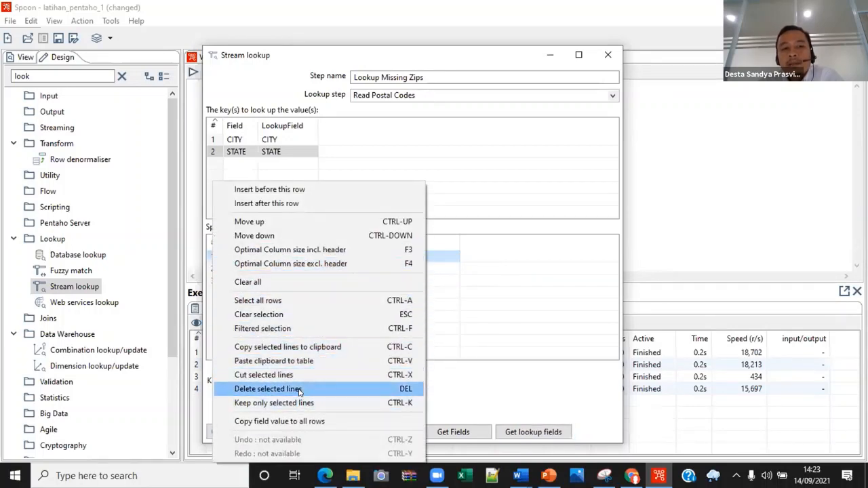
{"action": "left_click", "coordinate": [299, 391]}
{"action": "right_click", "coordinate": [218, 258]}
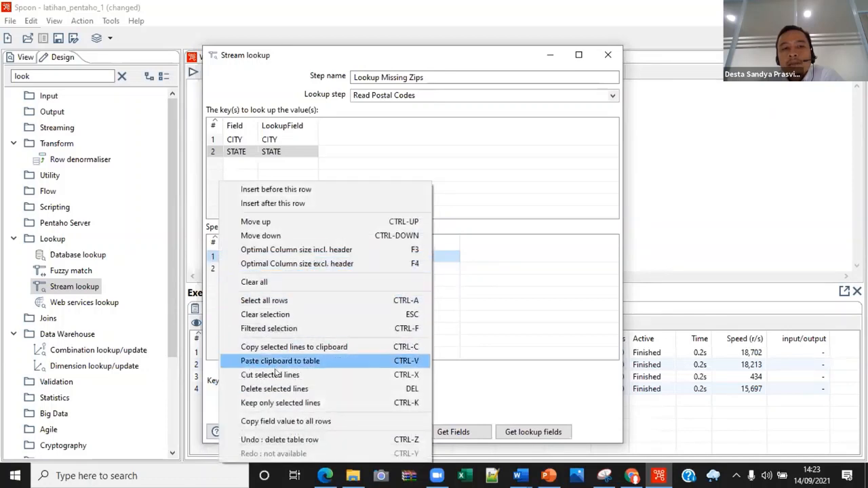
{"action": "left_click", "coordinate": [285, 389]}
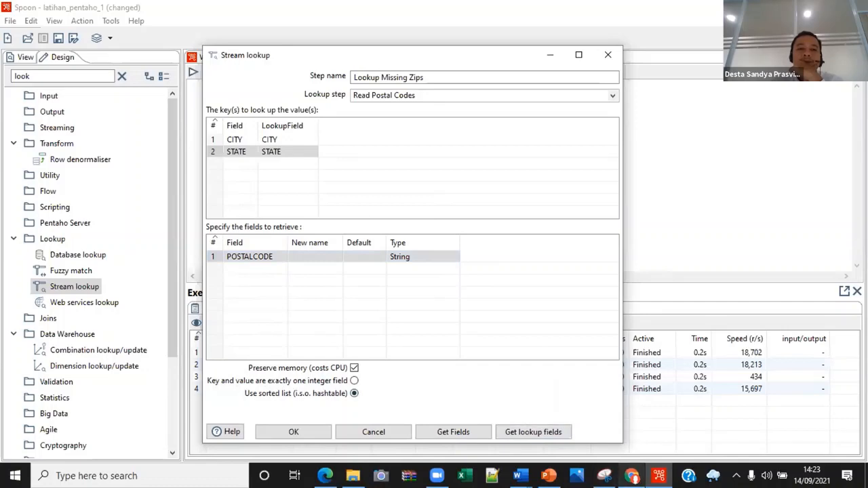
Switch to Chrome to check the tutorial's completed Stream lookup settings against the dialog, and return to Spoon
{"action": "key", "text": "alt+Tab"}
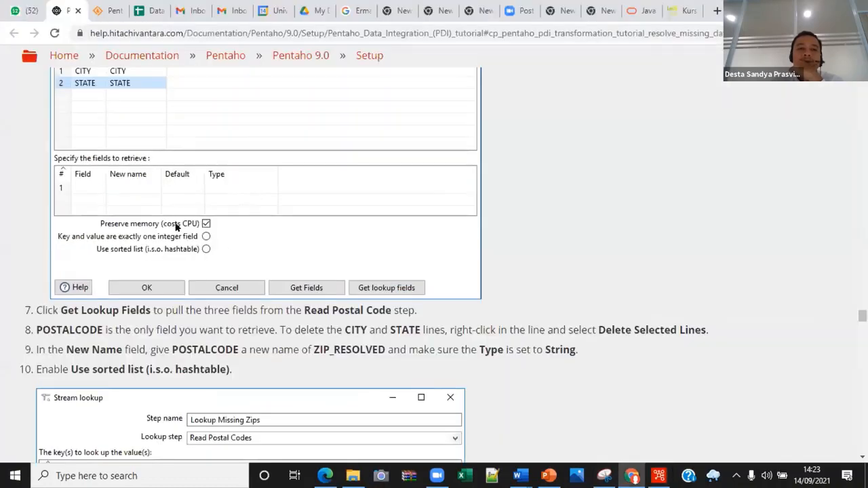
{"action": "scroll", "coordinate": [176, 227], "scroll_direction": "down", "scroll_amount": 5}
{"action": "scroll", "coordinate": [203, 215], "scroll_direction": "up", "scroll_amount": 1}
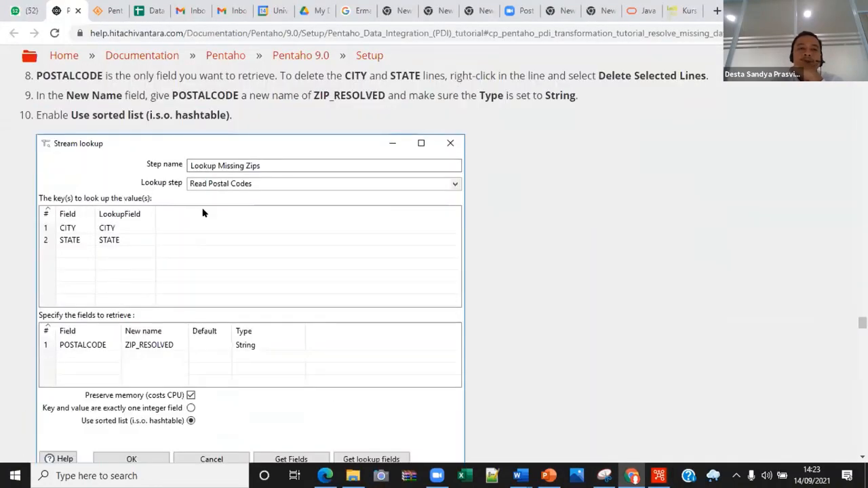
{"action": "scroll", "coordinate": [301, 285], "scroll_direction": "down", "scroll_amount": 2}
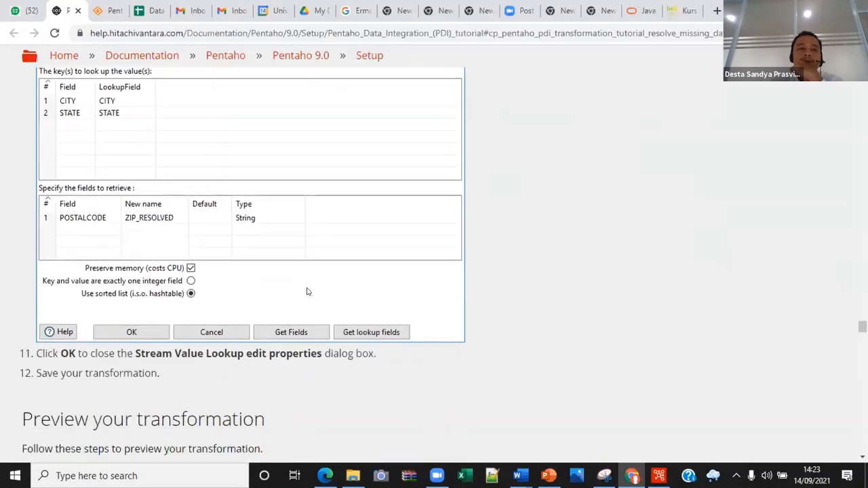
{"action": "left_click", "coordinate": [659, 475]}
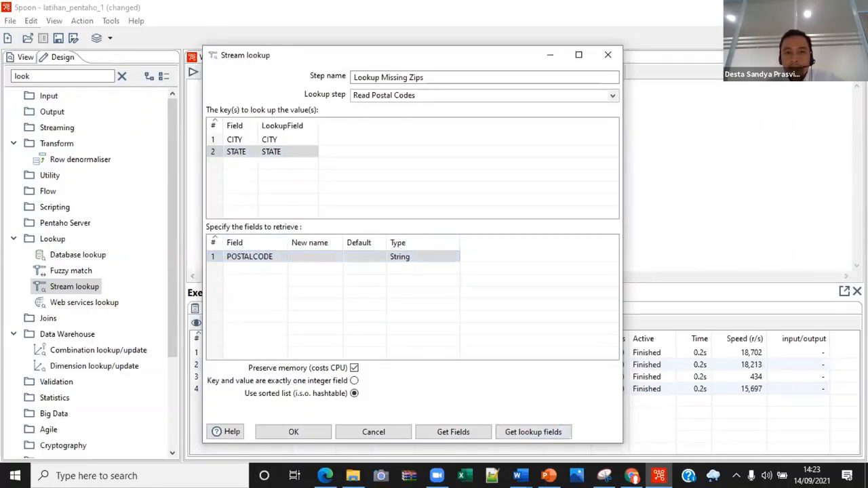
Accept the Stream lookup settings with POSTALCODE as the only field to retrieve and Use sorted list selected
{"action": "left_click", "coordinate": [258, 261]}
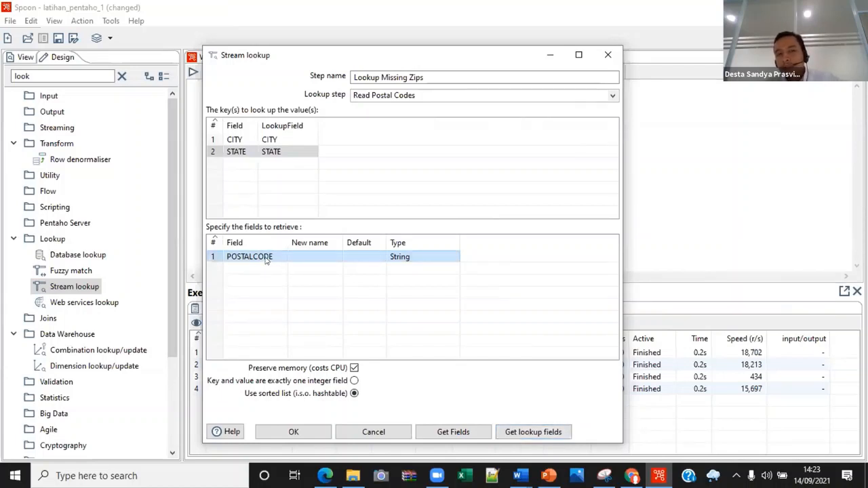
{"action": "left_click", "coordinate": [215, 260]}
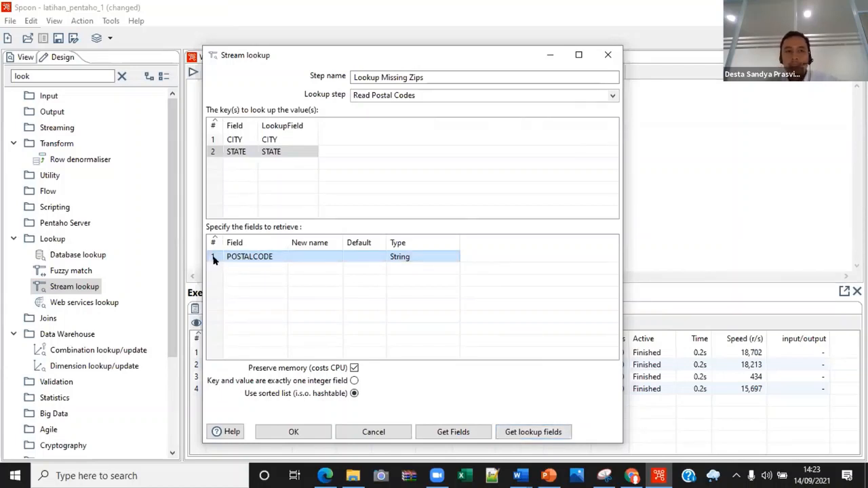
{"action": "right_click", "coordinate": [211, 260]}
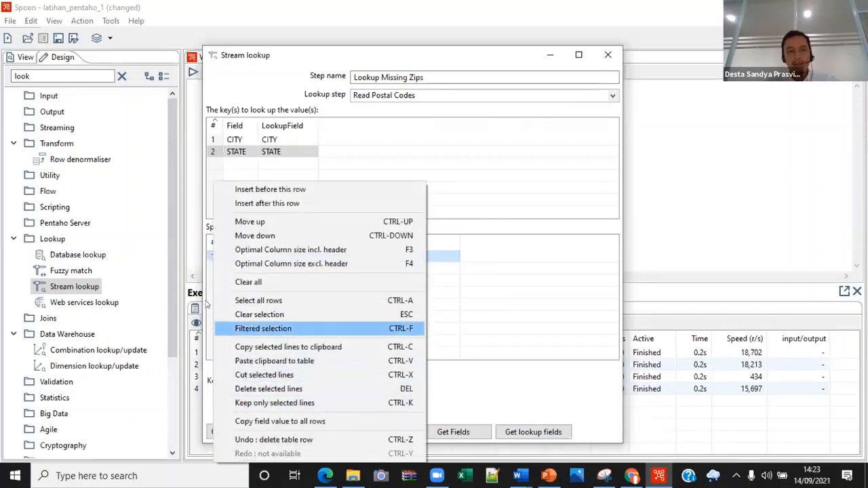
{"action": "left_click", "coordinate": [189, 272]}
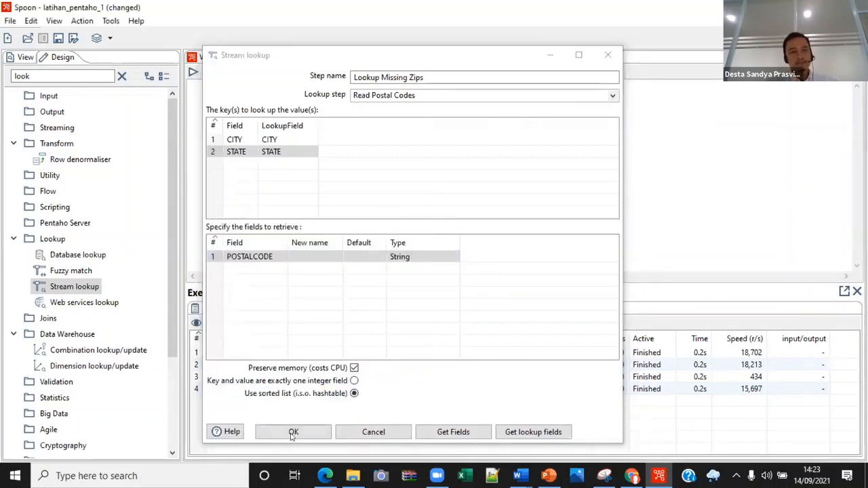
{"action": "left_click", "coordinate": [354, 394]}
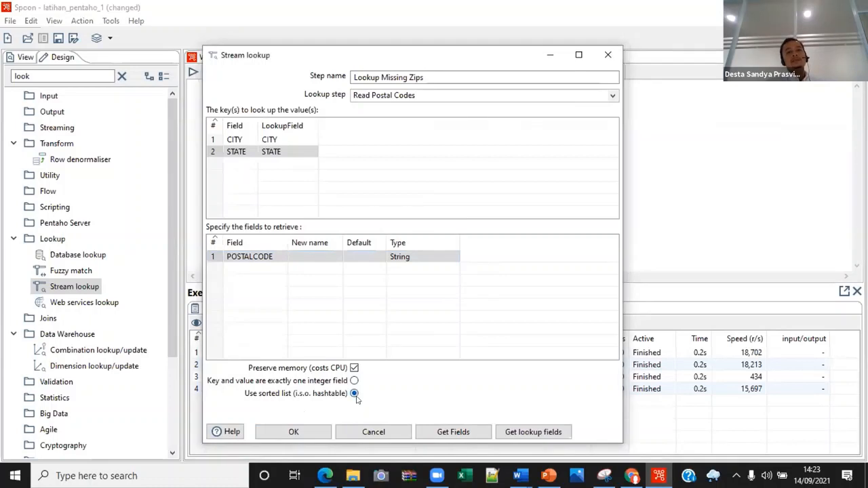
{"action": "left_click", "coordinate": [317, 433]}
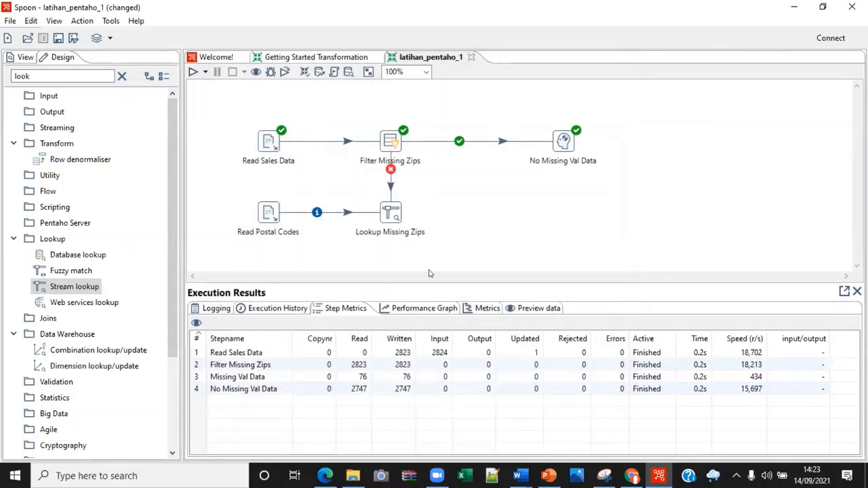
Switch to Chrome to read the tutorial's instructions on saving and previewing the transformation, and return to Spoon
{"action": "left_click", "coordinate": [632, 475]}
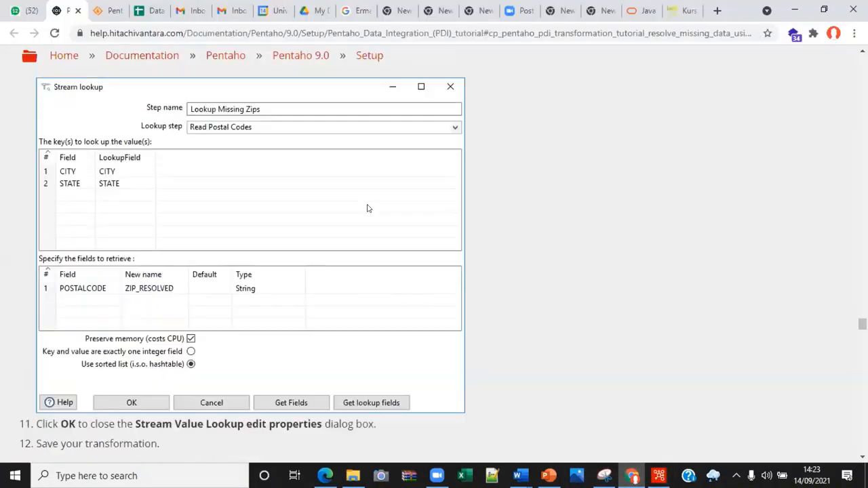
{"action": "scroll", "coordinate": [367, 208], "scroll_direction": "up", "scroll_amount": 13}
{"action": "scroll", "coordinate": [380, 227], "scroll_direction": "down", "scroll_amount": 13}
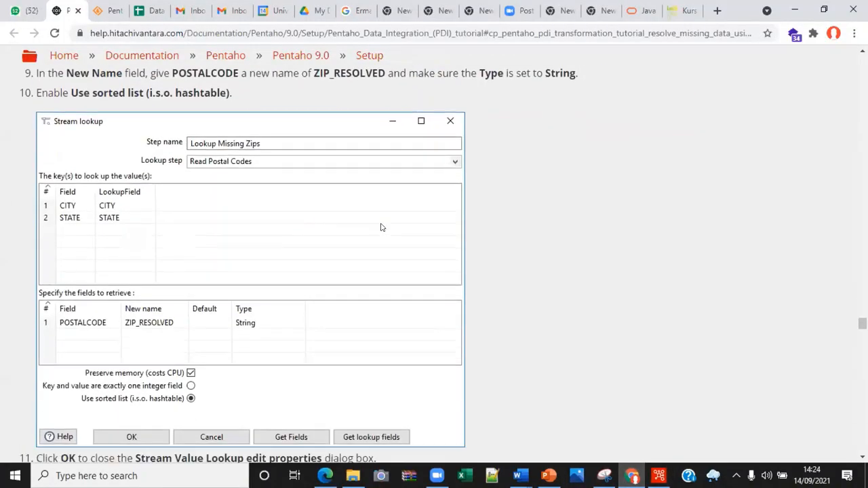
{"action": "scroll", "coordinate": [381, 227], "scroll_direction": "down", "scroll_amount": 6}
{"action": "scroll", "coordinate": [583, 415], "scroll_direction": "up", "scroll_amount": 3}
{"action": "scroll", "coordinate": [567, 374], "scroll_direction": "down", "scroll_amount": 5}
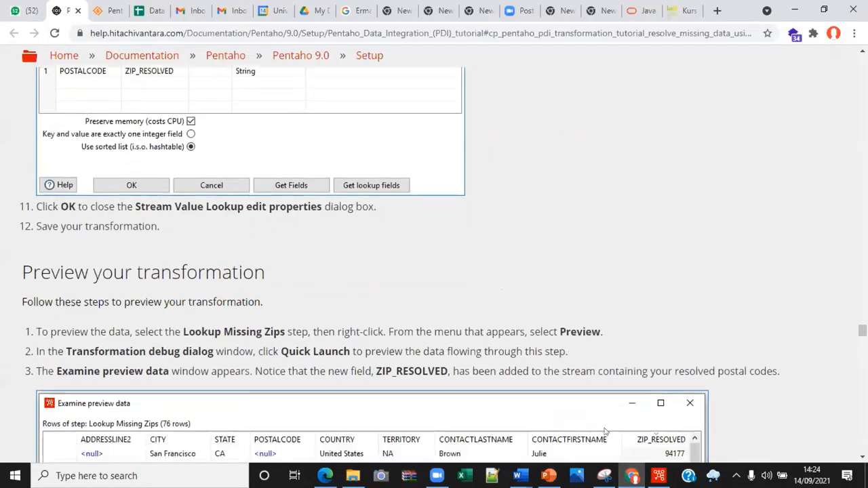
{"action": "key", "text": "alt+Tab"}
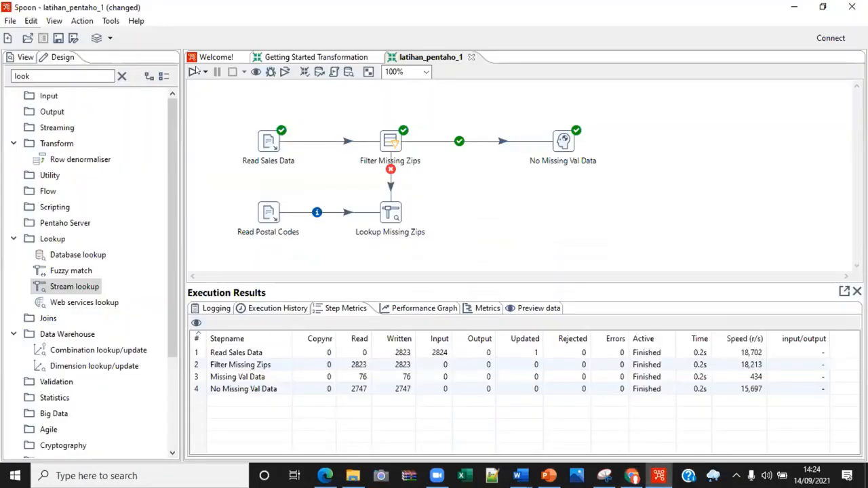
Run the latihan_pentaho_1 transformation, saving its changes before the launch
{"action": "left_click", "coordinate": [194, 72]}
{"action": "left_click", "coordinate": [588, 381]}
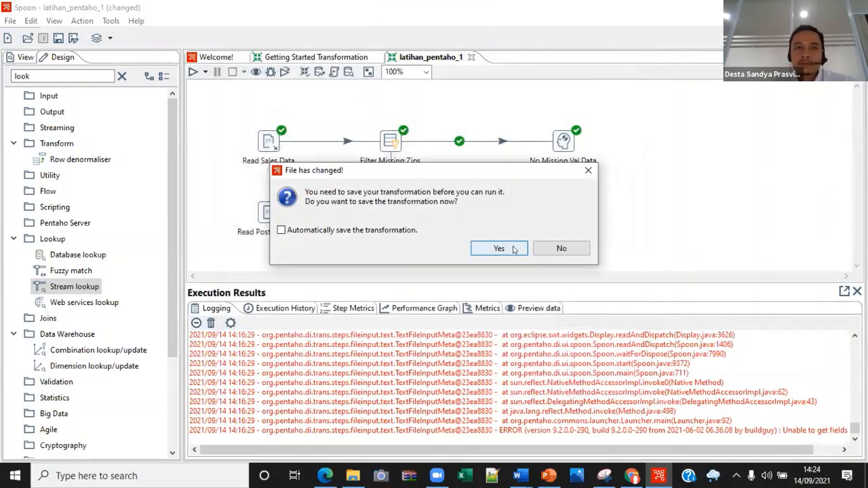
{"action": "left_click", "coordinate": [500, 247]}
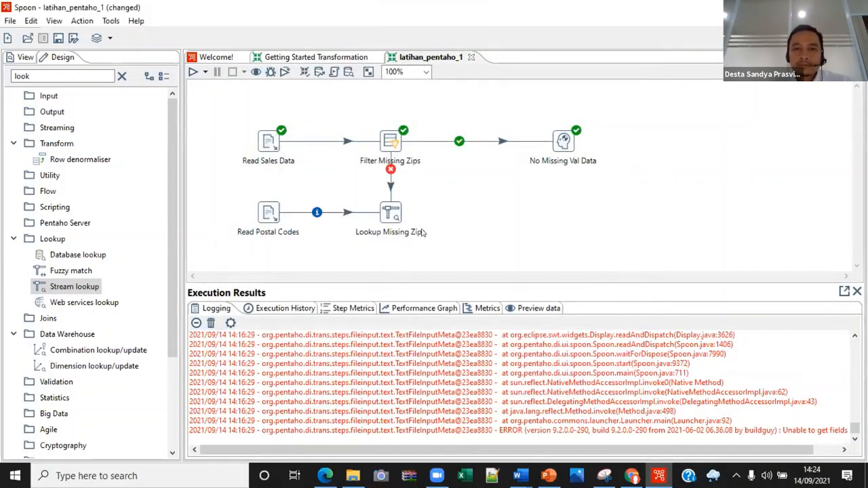
{"action": "key", "text": "F9"}
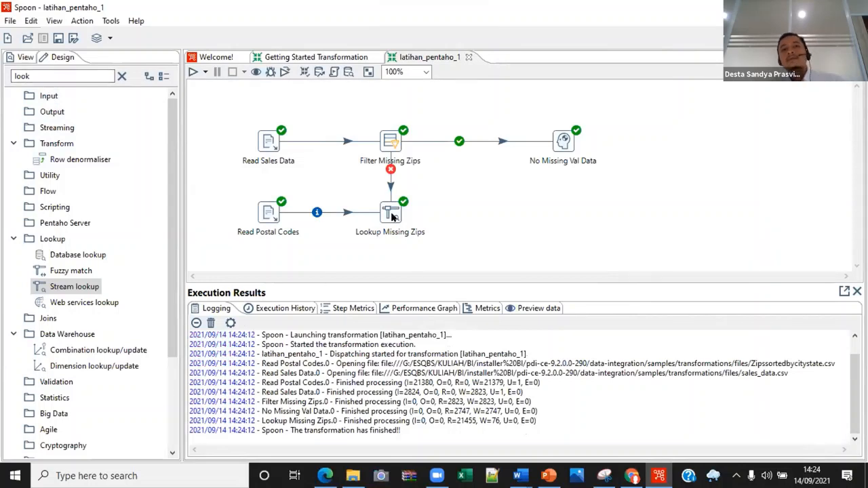
{"action": "mouse_move", "coordinate": [391, 216]}
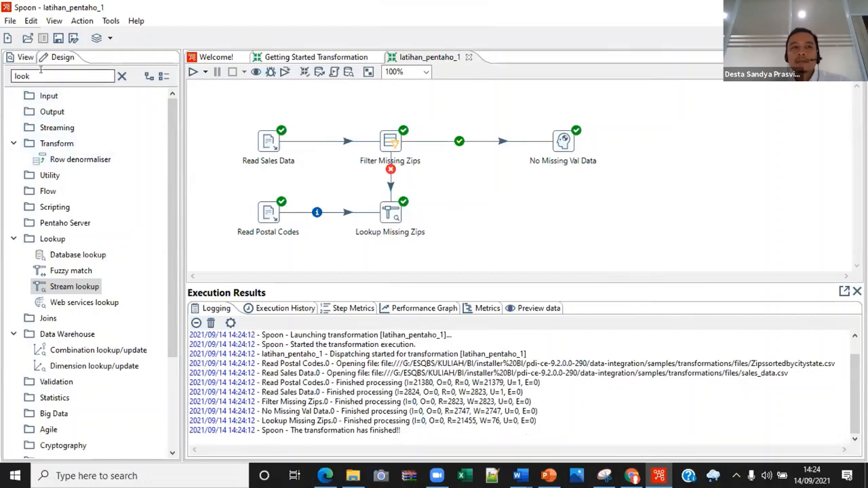
Add a Dummy (do nothing) step below No Missing Val Data and create a hop to it from Lookup Missing Zips
{"action": "double_click", "coordinate": [21, 76]}
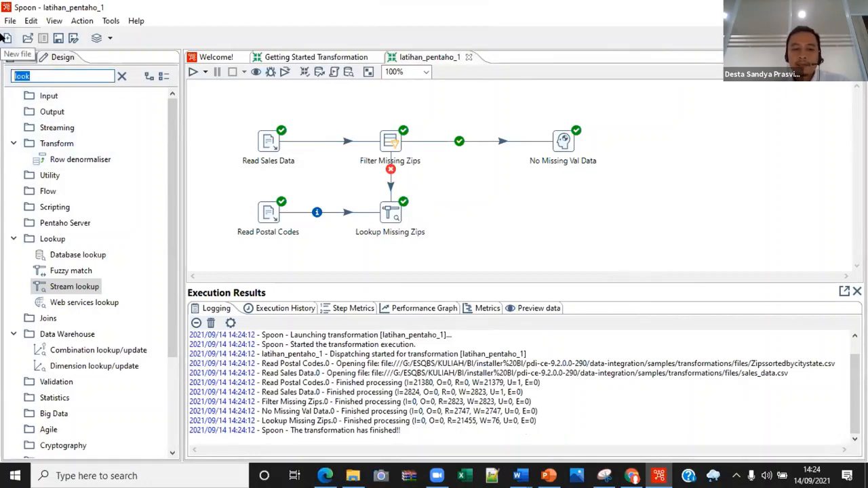
{"action": "type", "text": "dum"}
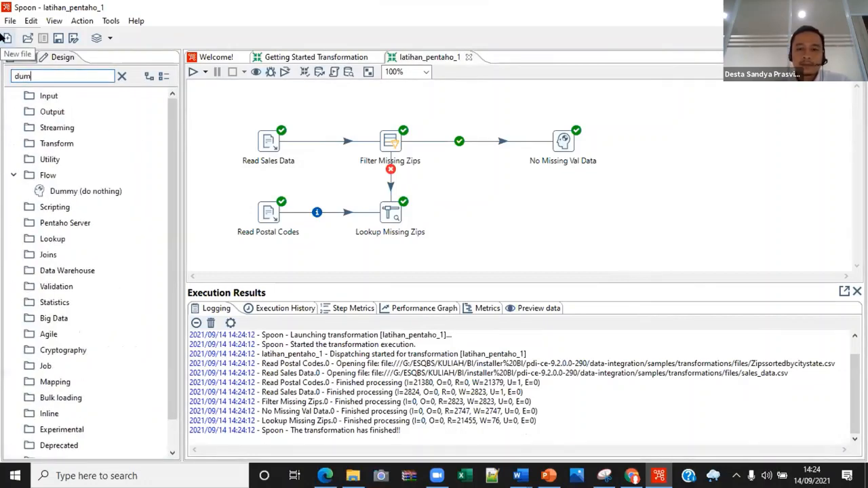
{"action": "key", "text": "BackSpace"}
{"action": "type", "text": "mm"}
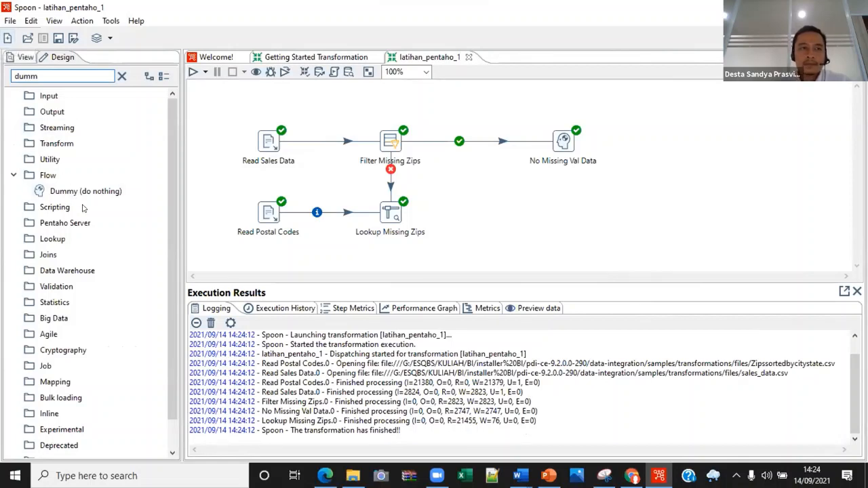
{"action": "left_click_drag", "start_coordinate": [86, 192], "coordinate": [557, 209]}
{"action": "mouse_move", "coordinate": [392, 213]}
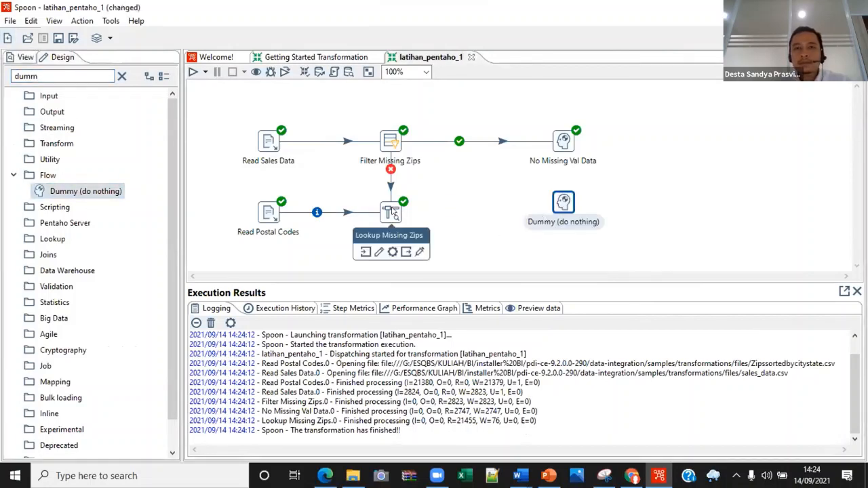
{"action": "left_click_drag", "start_coordinate": [408, 253], "coordinate": [560, 202]}
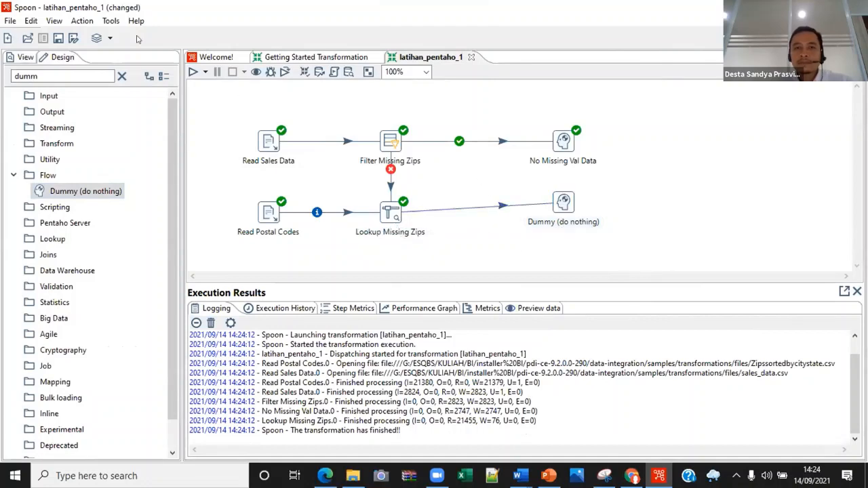
Run the transformation with the Pentaho local configuration, saving its changes before the launch
{"action": "left_click", "coordinate": [193, 72]}
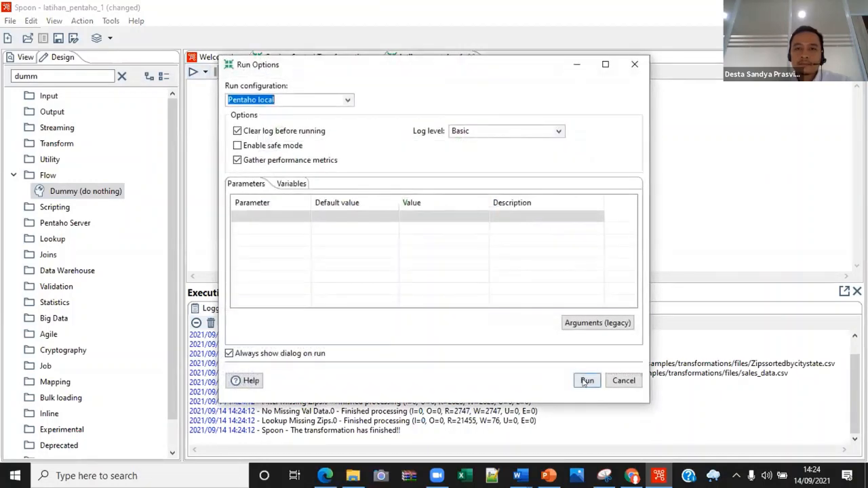
{"action": "key", "text": "Return"}
{"action": "key", "text": "Return"}
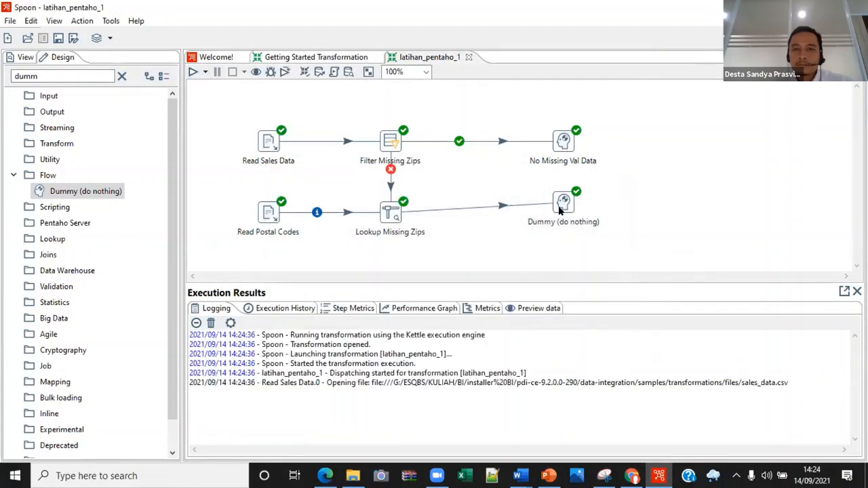
Preview the Dummy (do nothing) step's rows through the POSTALCODE_1 column, compare them with the tutorial's sample preview in Chrome, and return to Spoon
{"action": "right_click", "coordinate": [566, 202]}
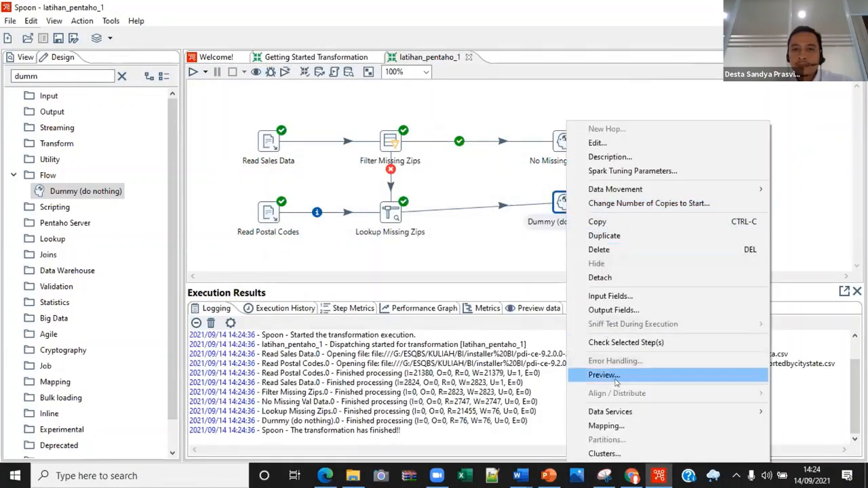
{"action": "left_click", "coordinate": [621, 376]}
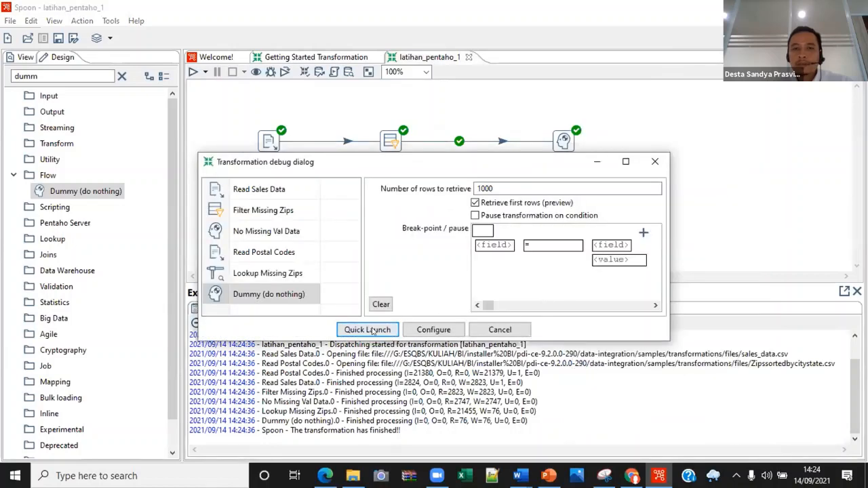
{"action": "left_click", "coordinate": [368, 328]}
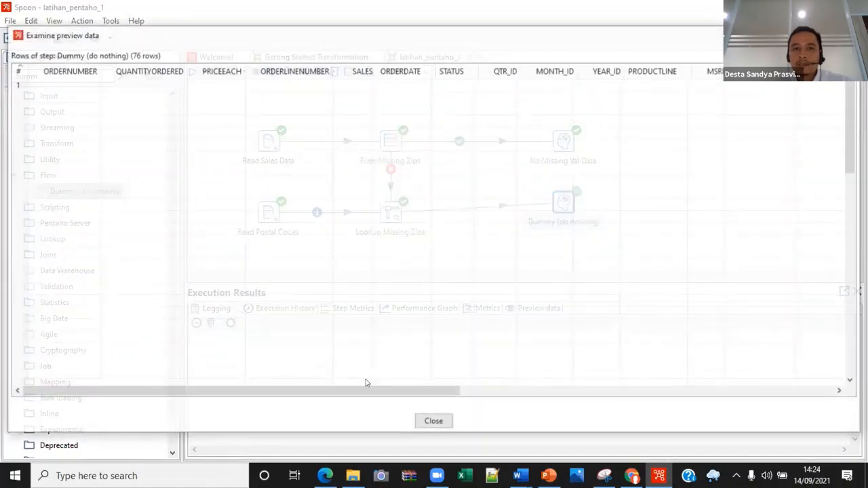
{"action": "left_click_drag", "start_coordinate": [414, 392], "coordinate": [669, 392]}
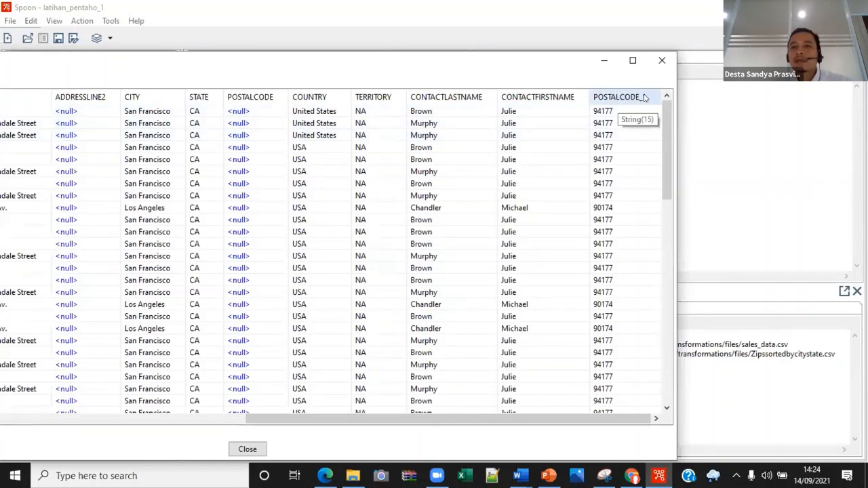
{"action": "left_click_drag", "start_coordinate": [268, 65], "coordinate": [208, 69]}
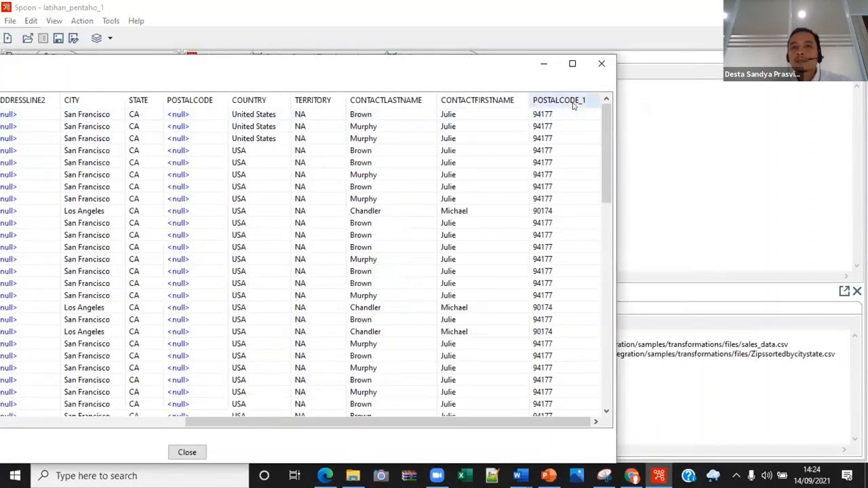
{"action": "left_click_drag", "start_coordinate": [483, 422], "coordinate": [539, 444]}
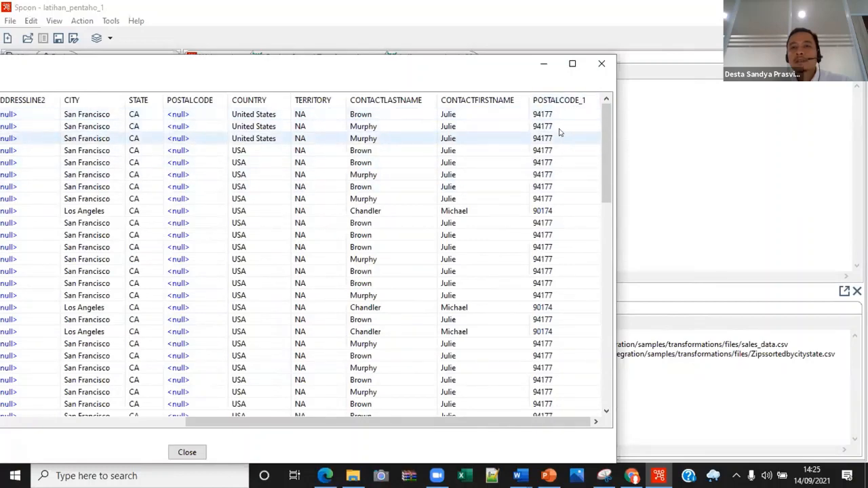
{"action": "left_click", "coordinate": [601, 63]}
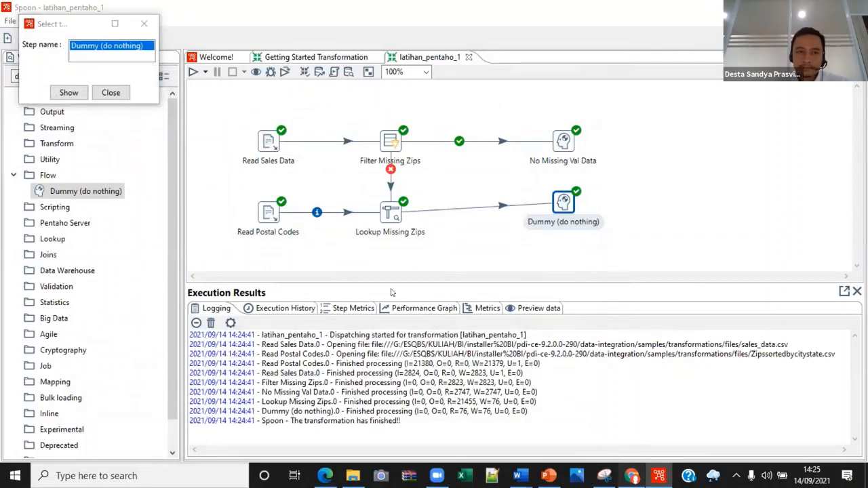
{"action": "key", "text": "alt+Tab"}
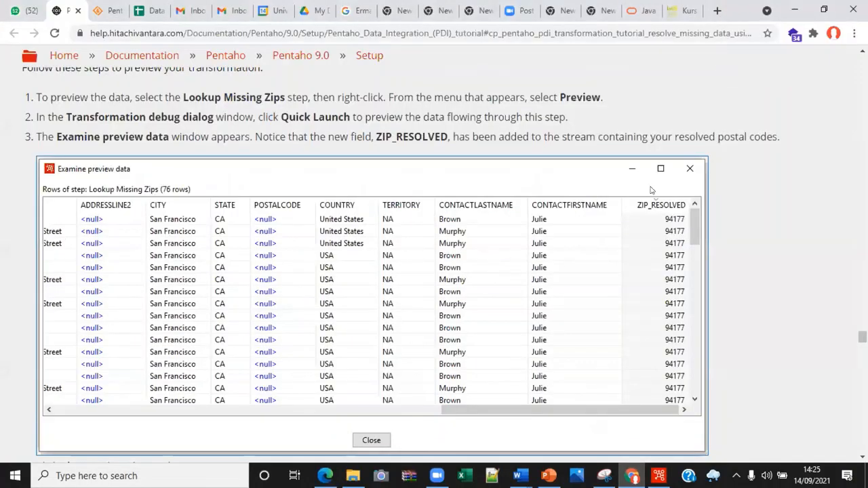
{"action": "left_click", "coordinate": [657, 474]}
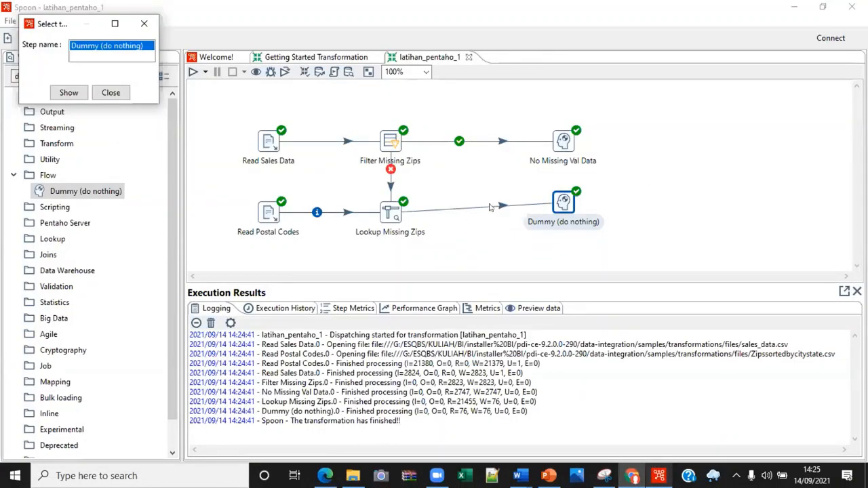
Align the Dummy (do nothing) step with Lookup Missing Zips and preview its output rows again
{"action": "left_click_drag", "start_coordinate": [563, 210], "coordinate": [553, 221]}
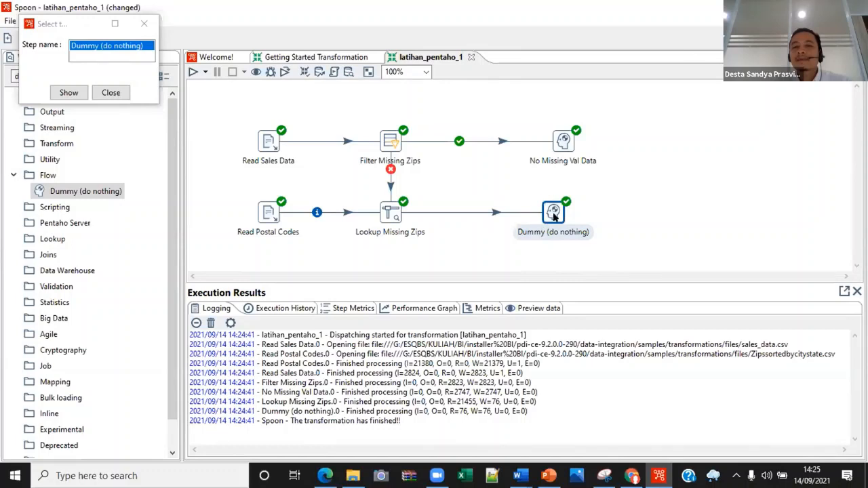
{"action": "mouse_move", "coordinate": [557, 222]}
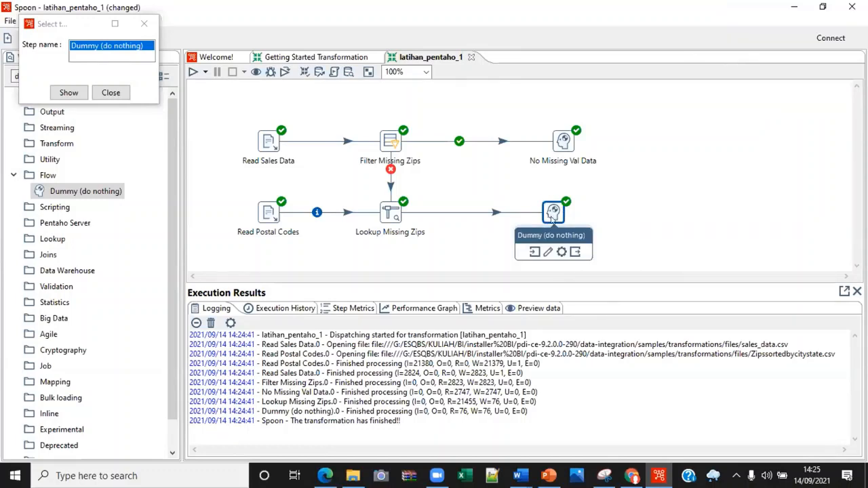
{"action": "right_click", "coordinate": [554, 216]}
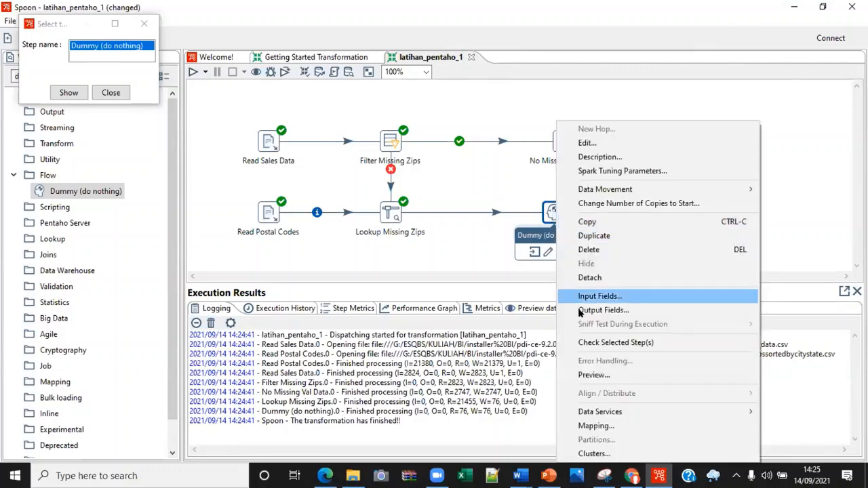
{"action": "left_click", "coordinate": [607, 378]}
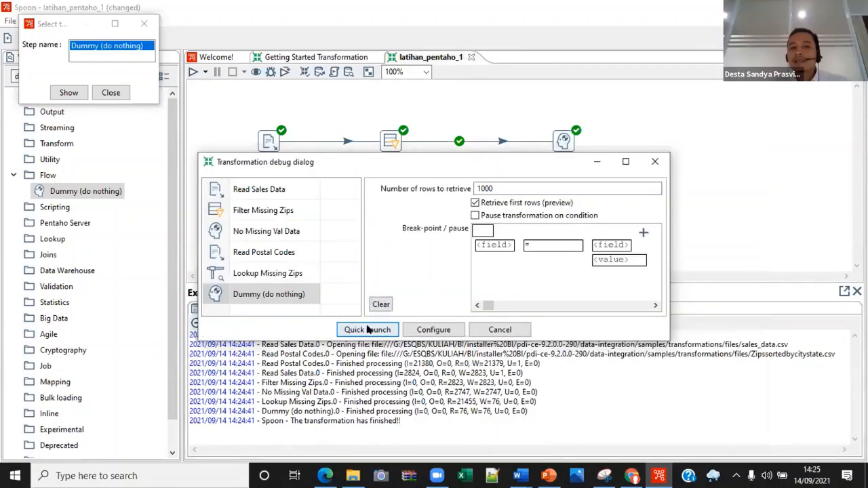
{"action": "left_click", "coordinate": [367, 330]}
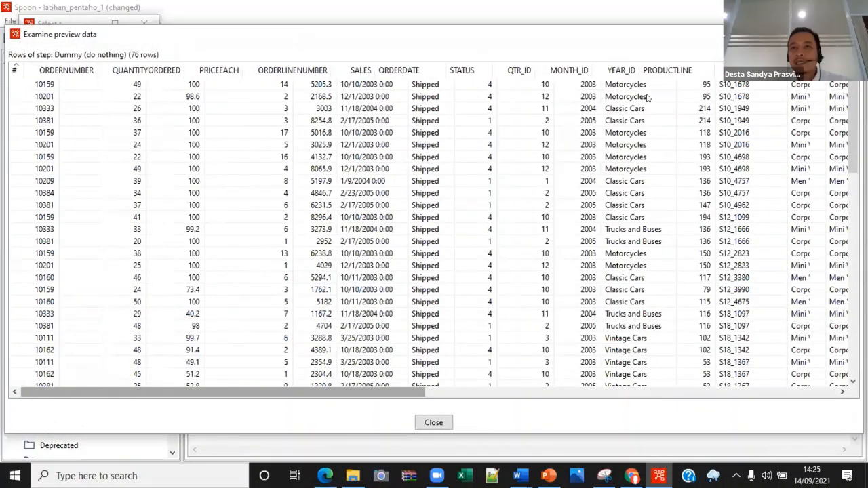
{"action": "scroll", "coordinate": [658, 101], "scroll_direction": "right", "scroll_amount": 2}
{"action": "scroll", "coordinate": [584, 194], "scroll_direction": "right", "scroll_amount": 2}
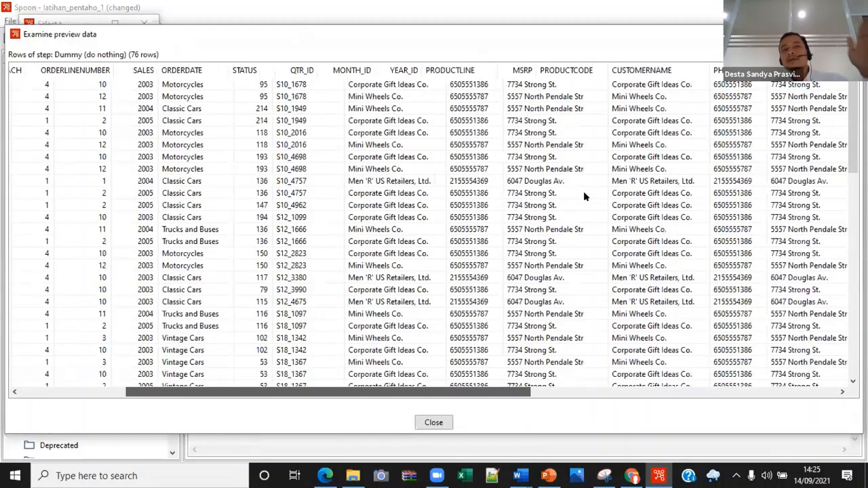
{"action": "scroll", "coordinate": [560, 138], "scroll_direction": "right", "scroll_amount": 2}
{"action": "key", "text": "Escape"}
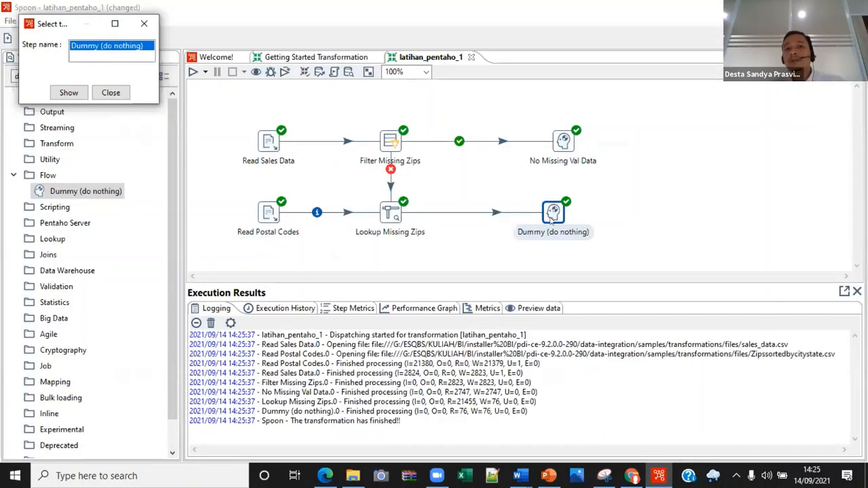
Switch to Chrome to read the tutorial's instructions on adding a Select Values step, and return to Spoon
{"action": "left_click", "coordinate": [630, 475]}
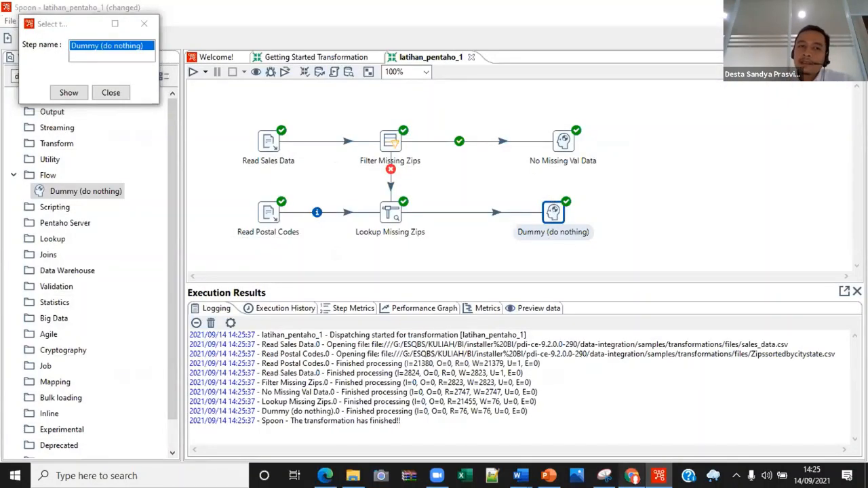
{"action": "scroll", "coordinate": [288, 237], "scroll_direction": "down", "scroll_amount": 3}
{"action": "scroll", "coordinate": [286, 241], "scroll_direction": "down", "scroll_amount": 4}
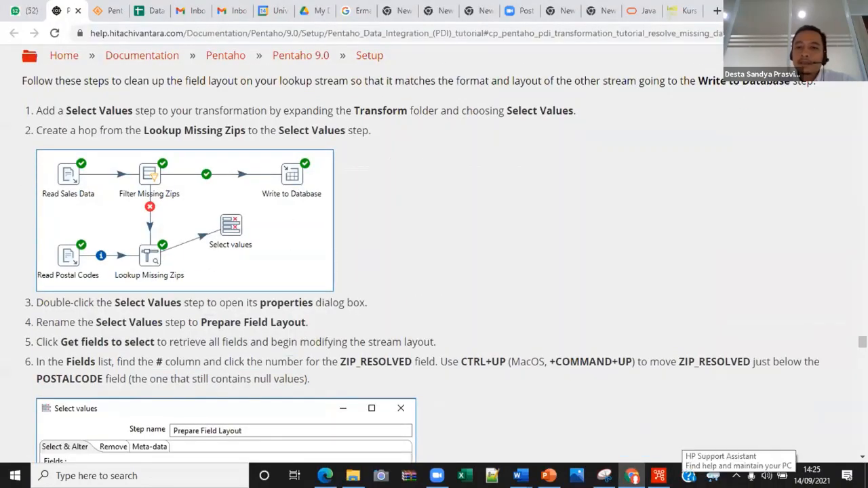
{"action": "key", "text": "alt+Tab"}
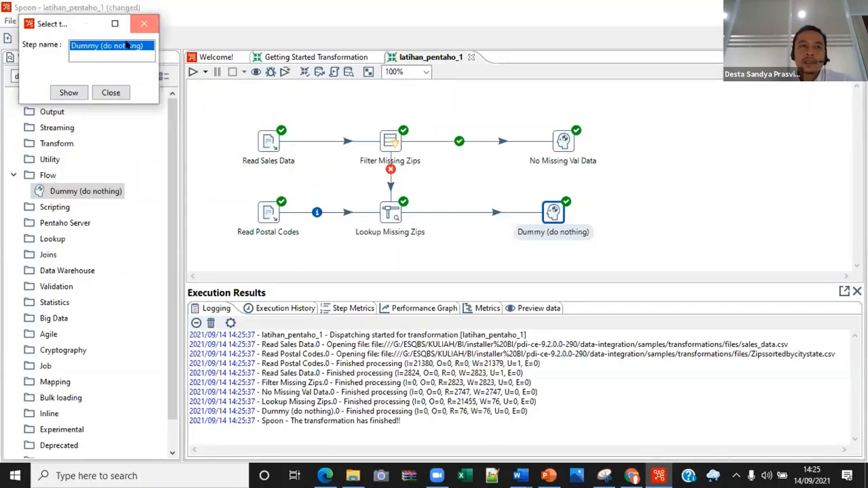
Dismiss the leftover preview step selection, search the design steps for "selec", and add a Select values step to the canvas
{"action": "left_click", "coordinate": [145, 24]}
{"action": "left_click_drag", "start_coordinate": [78, 72], "coordinate": [4, 68]}
{"action": "type", "text": "s"}
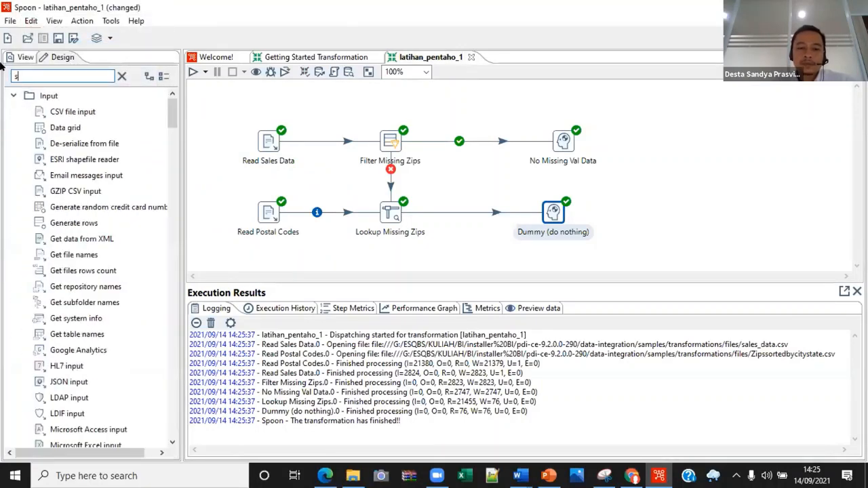
{"action": "type", "text": "ele"}
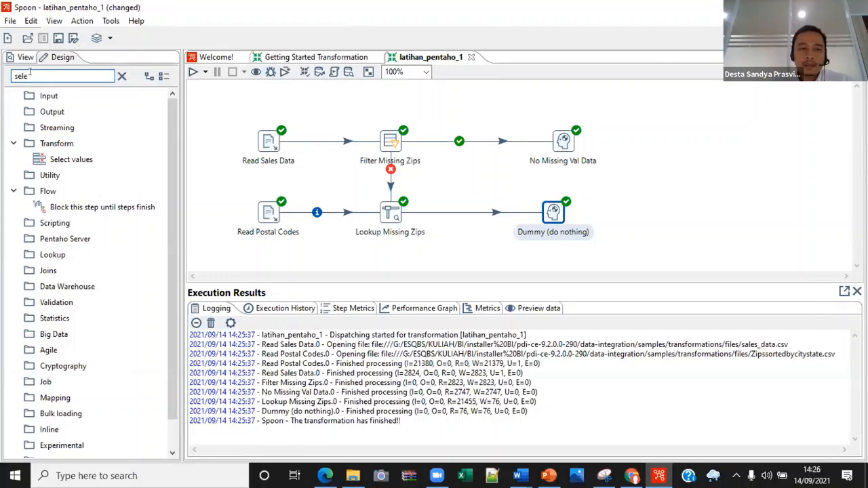
{"action": "type", "text": "c"}
{"action": "left_click_drag", "start_coordinate": [71, 160], "coordinate": [685, 209]}
Replace the Dummy (do nothing) step with Select values, creating a hop to it from Lookup Missing Zips
{"action": "left_click", "coordinate": [555, 211]}
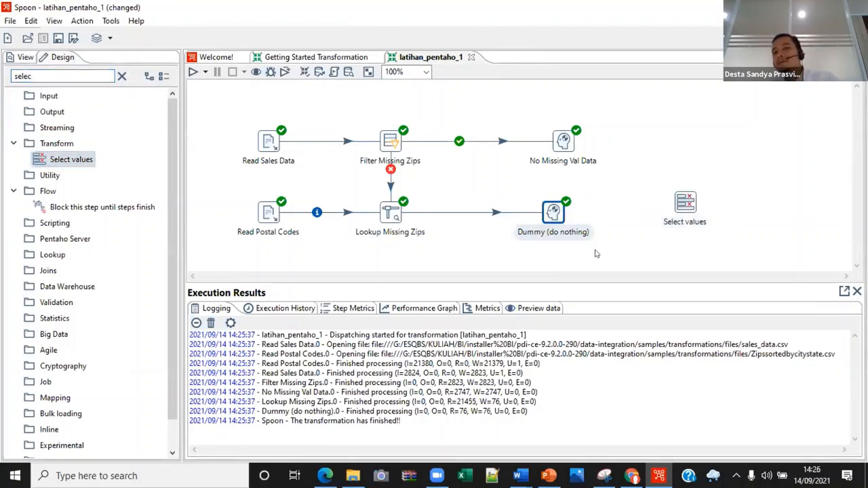
{"action": "key", "text": "Delete"}
{"action": "left_click_drag", "start_coordinate": [685, 208], "coordinate": [522, 214]}
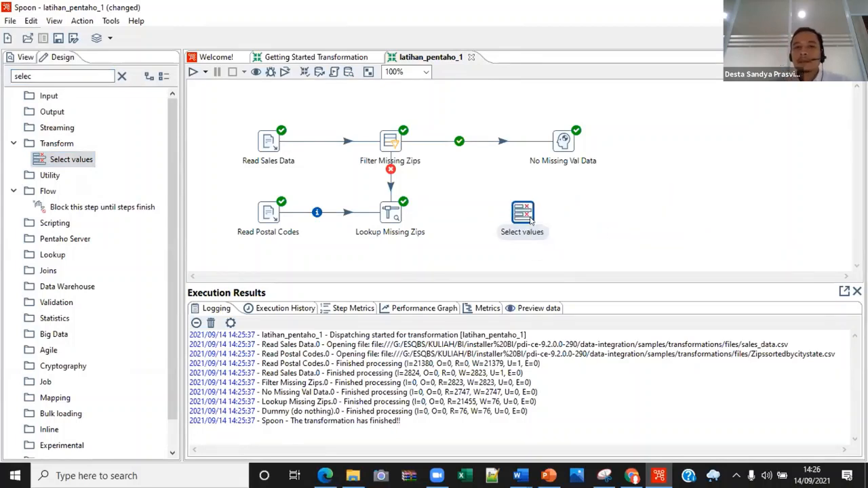
{"action": "mouse_move", "coordinate": [395, 217]}
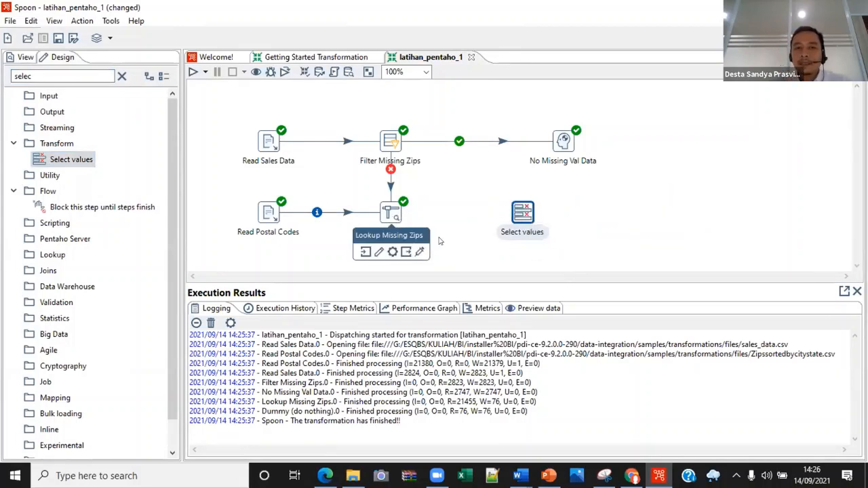
{"action": "left_click_drag", "start_coordinate": [406, 252], "coordinate": [523, 213]}
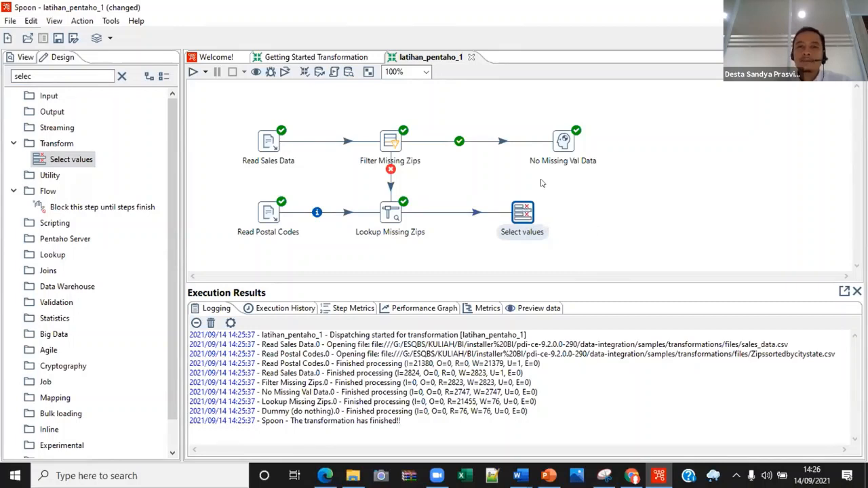
Open the Select values step and rename it Prepare Field Layout, copying the name from the tutorial in Chrome
{"action": "double_click", "coordinate": [524, 211]}
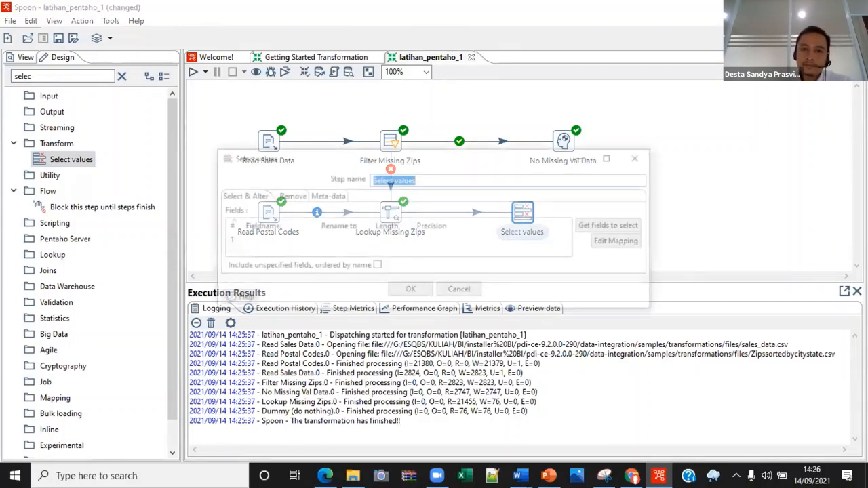
{"action": "double_click", "coordinate": [401, 157]}
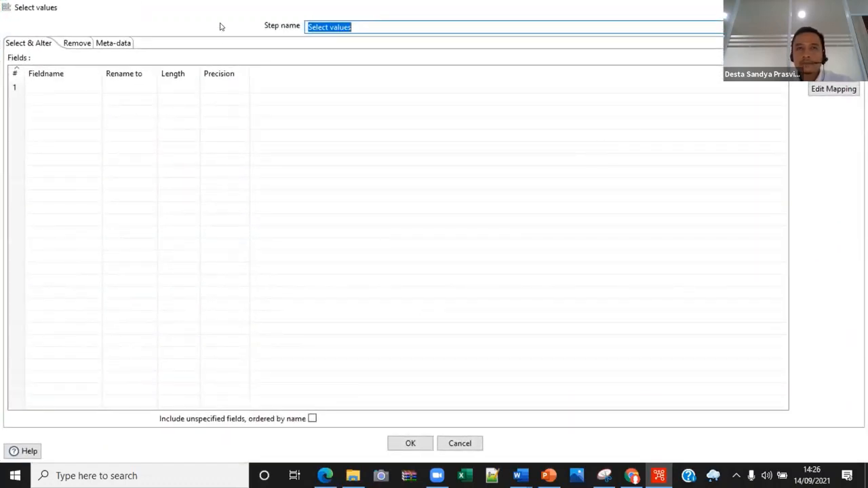
{"action": "double_click", "coordinate": [219, 14]}
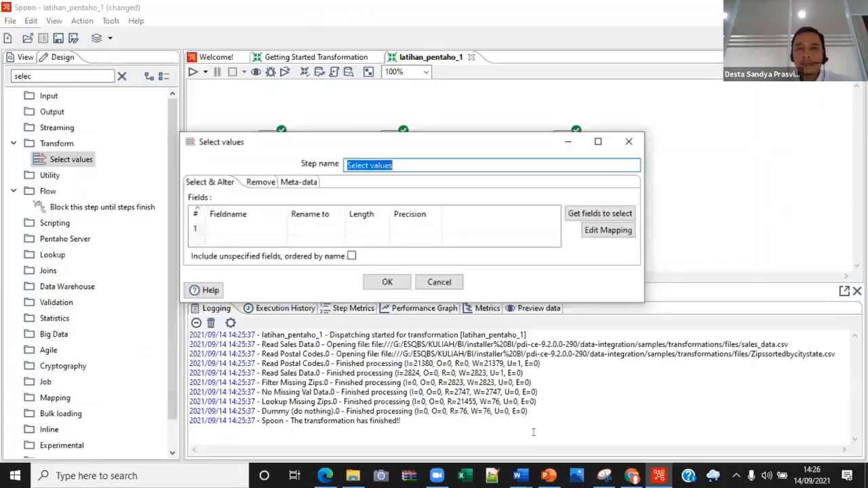
{"action": "key", "text": "alt+Tab"}
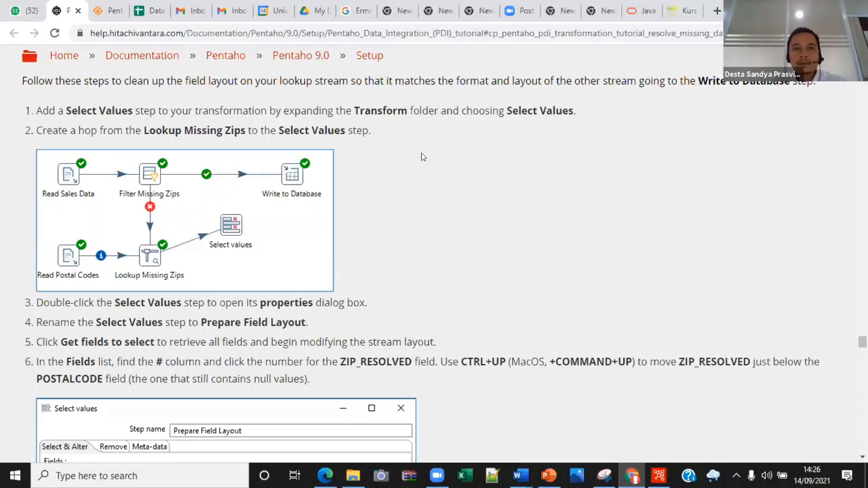
{"action": "scroll", "coordinate": [429, 178], "scroll_direction": "down", "scroll_amount": 1}
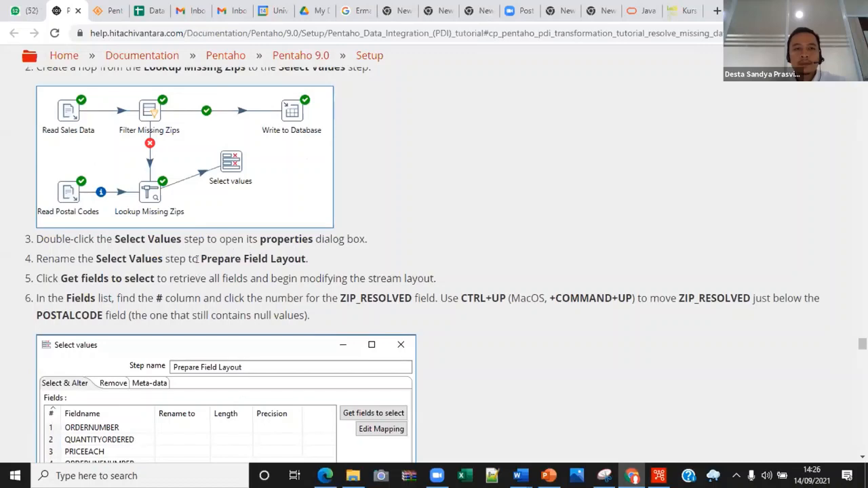
{"action": "left_click_drag", "start_coordinate": [197, 258], "coordinate": [304, 252]}
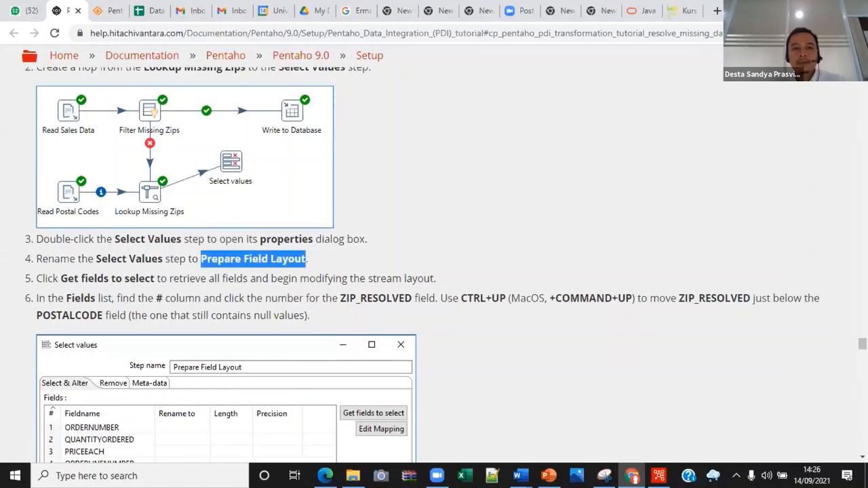
{"action": "key", "text": "ctrl+c"}
{"action": "left_click", "coordinate": [659, 476]}
{"action": "key", "text": "ctrl+v"}
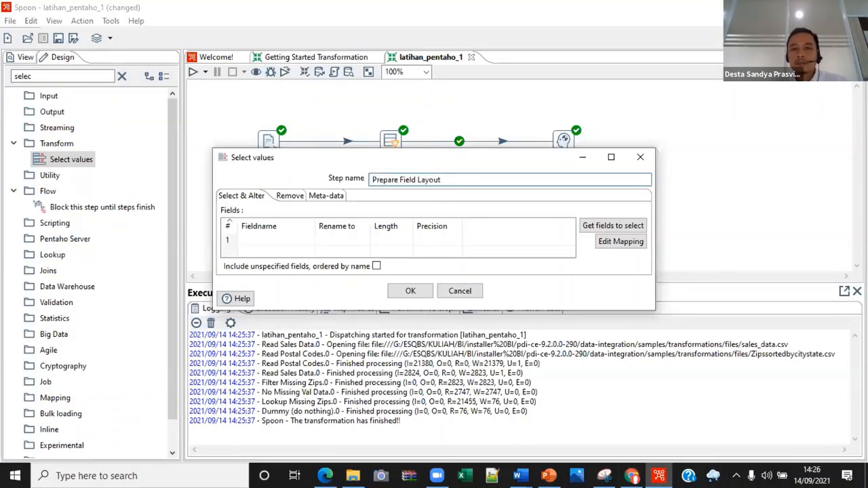
Enlarge the Select values dialog and retrieve all incoming fields into its selection list, then review them
{"action": "left_click", "coordinate": [631, 476]}
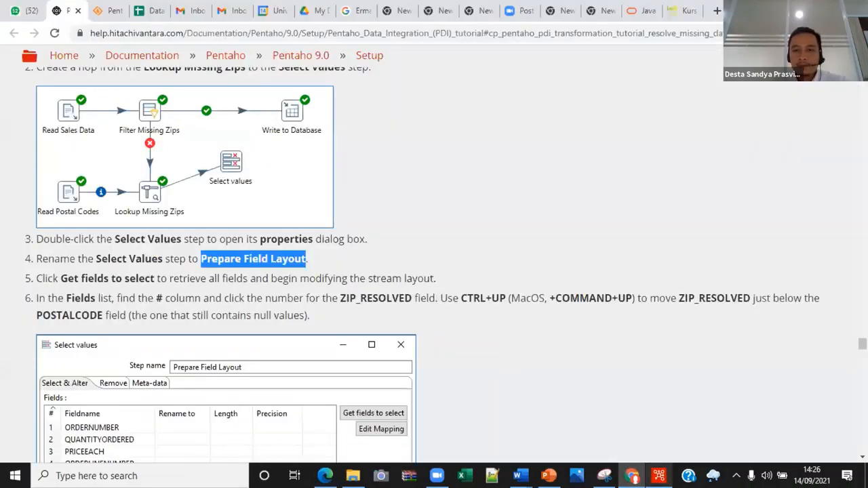
{"action": "left_click", "coordinate": [659, 476]}
{"action": "left_click", "coordinate": [614, 157]}
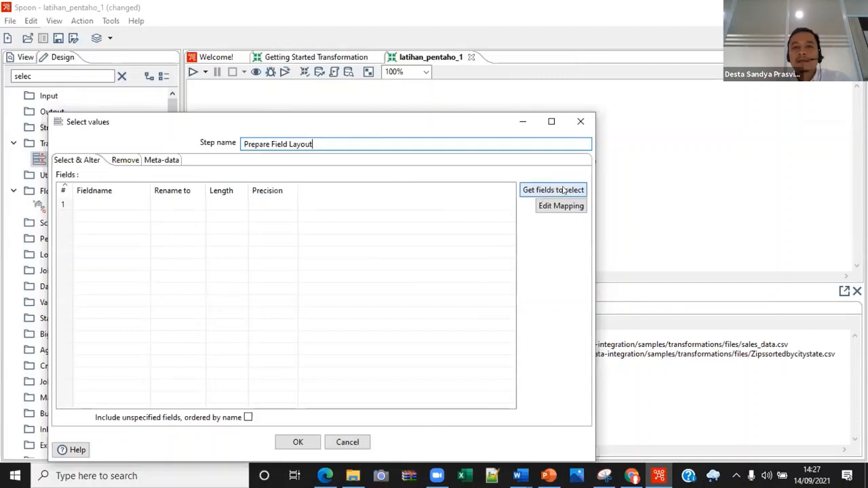
{"action": "left_click_drag", "start_coordinate": [439, 116], "coordinate": [448, 82]}
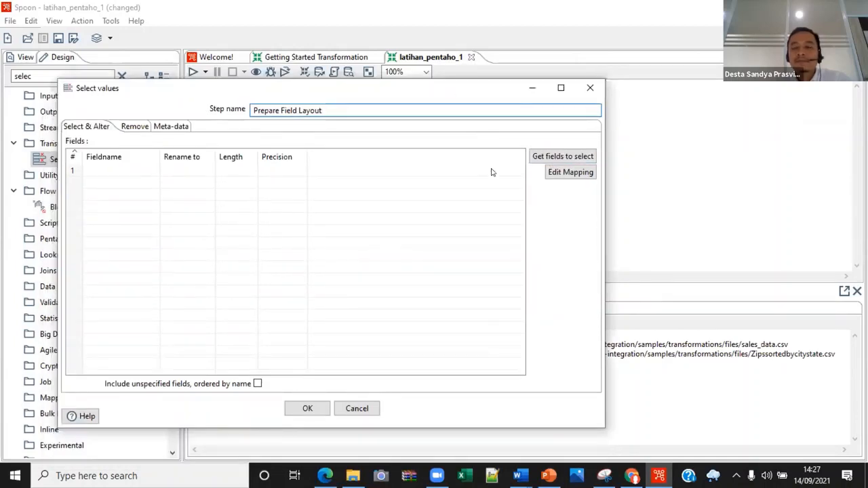
{"action": "left_click", "coordinate": [544, 157]}
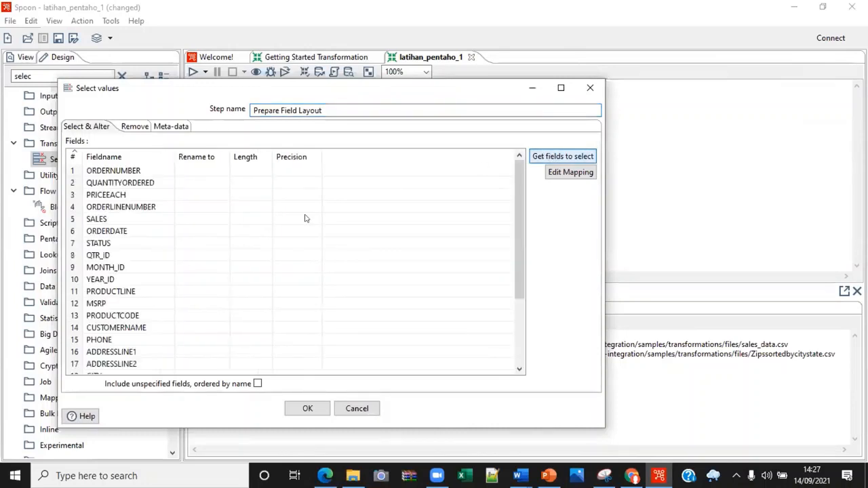
{"action": "scroll", "coordinate": [305, 219], "scroll_direction": "down", "scroll_amount": 3}
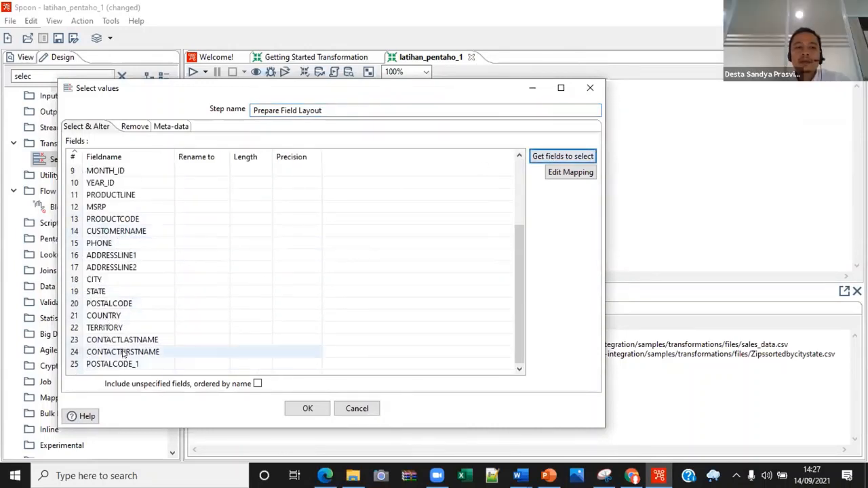
{"action": "scroll", "coordinate": [126, 342], "scroll_direction": "up", "scroll_amount": 3}
{"action": "scroll", "coordinate": [127, 339], "scroll_direction": "down", "scroll_amount": 3}
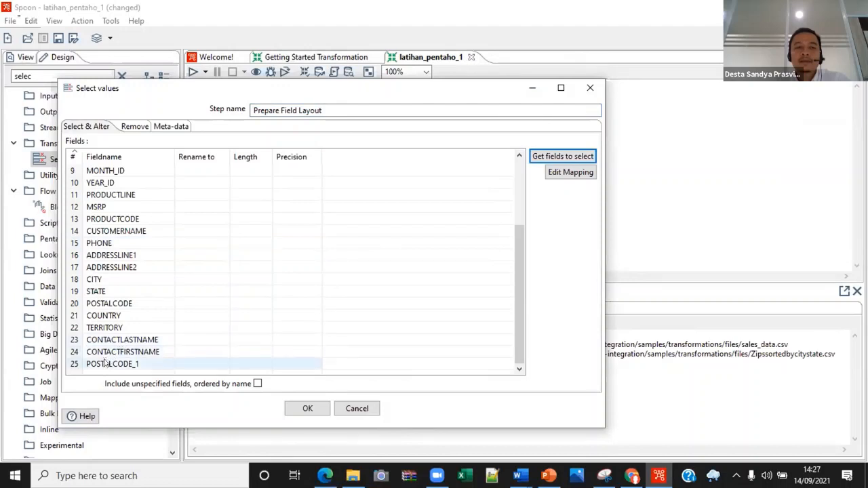
{"action": "scroll", "coordinate": [111, 357], "scroll_direction": "up", "scroll_amount": 3}
{"action": "scroll", "coordinate": [108, 315], "scroll_direction": "down", "scroll_amount": 3}
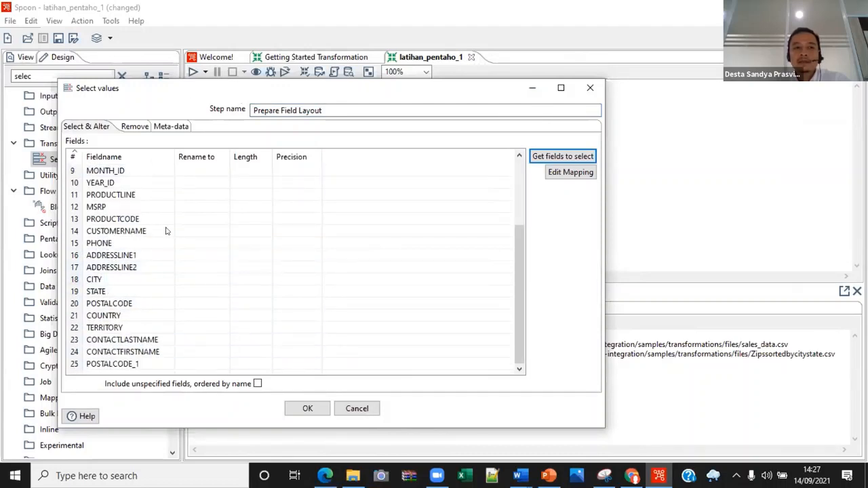
Move the POSTALCODE_1 field up the selection list to sit directly below POSTALCODE
{"action": "left_click", "coordinate": [74, 365]}
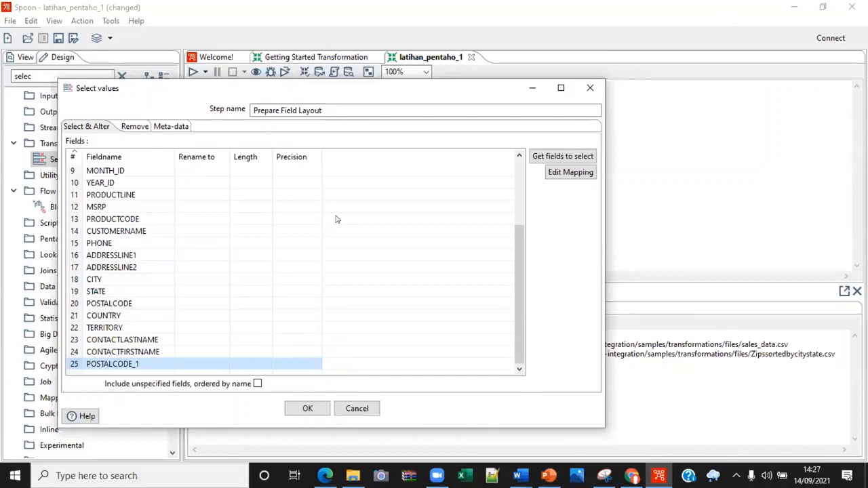
{"action": "key", "text": "ctrl+Up"}
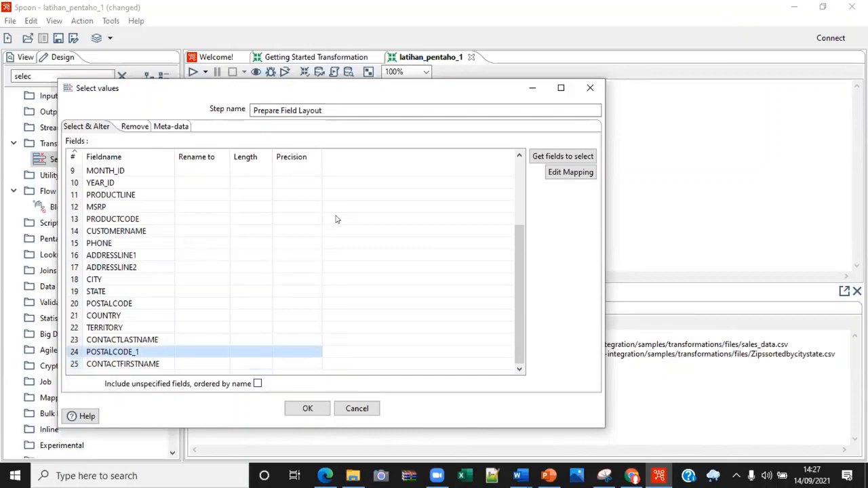
{"action": "key", "text": "ctrl+Up"}
{"action": "key", "text": "ctrl+Up"}
{"action": "key", "text": "ctrl+Up"}
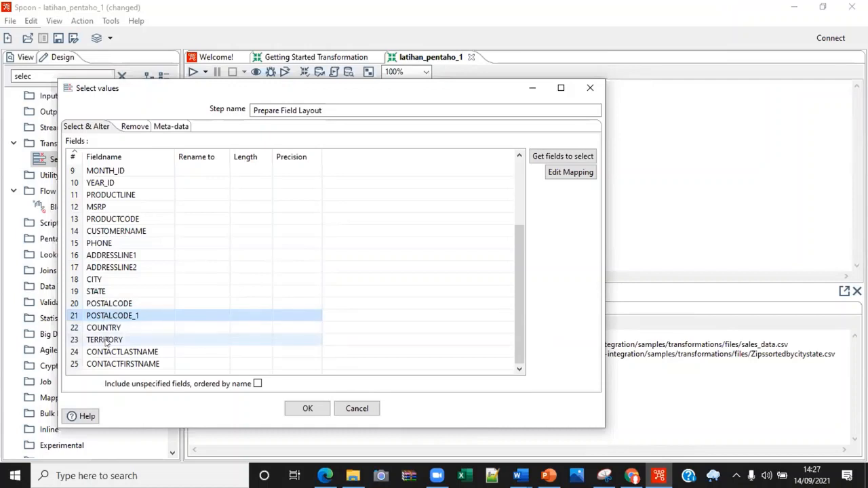
Delete the original POSTALCODE row from the list of selected fields
{"action": "left_click", "coordinate": [74, 303]}
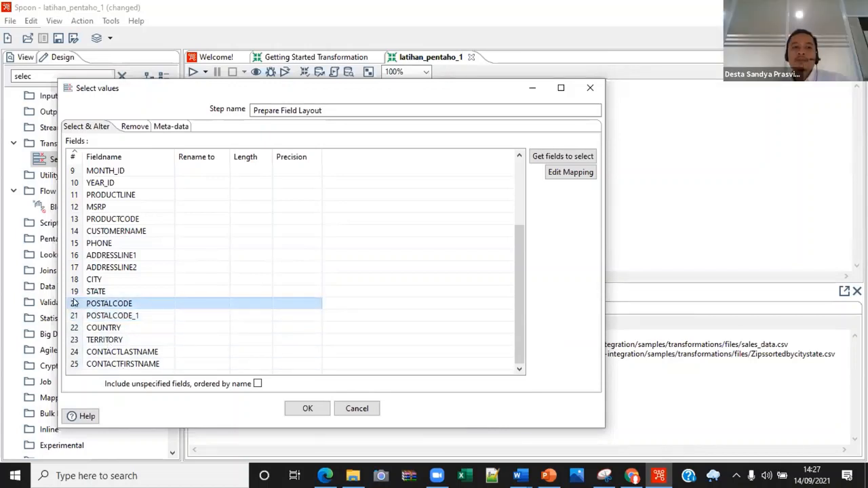
{"action": "right_click", "coordinate": [75, 304]}
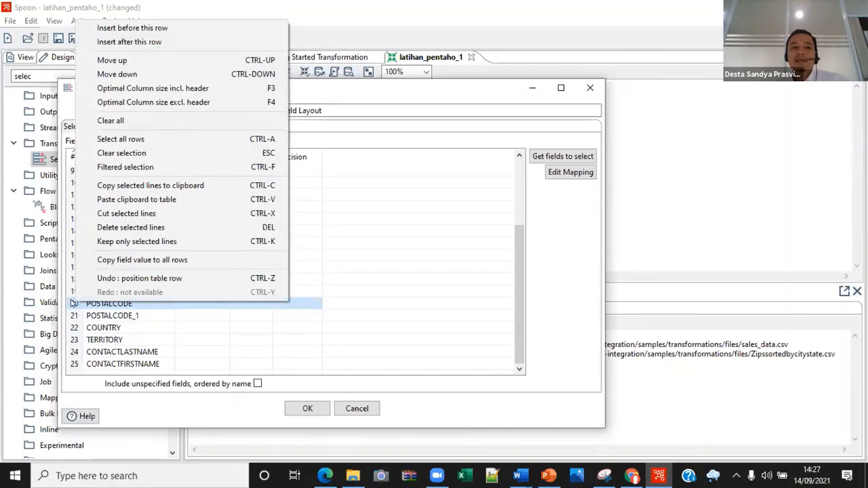
{"action": "key", "text": "Escape"}
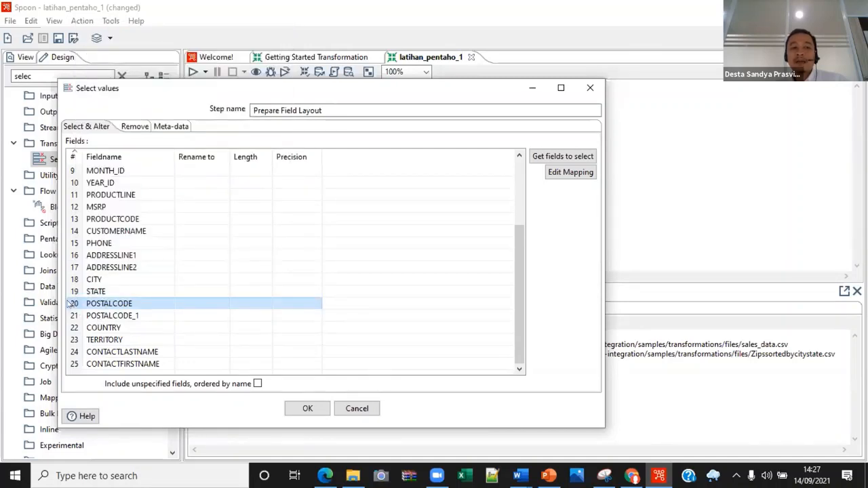
{"action": "right_click", "coordinate": [71, 304]}
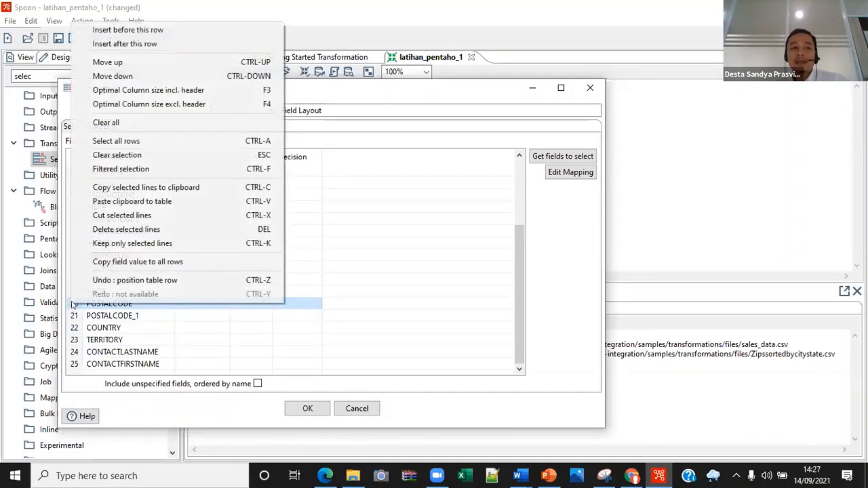
{"action": "left_click", "coordinate": [147, 230]}
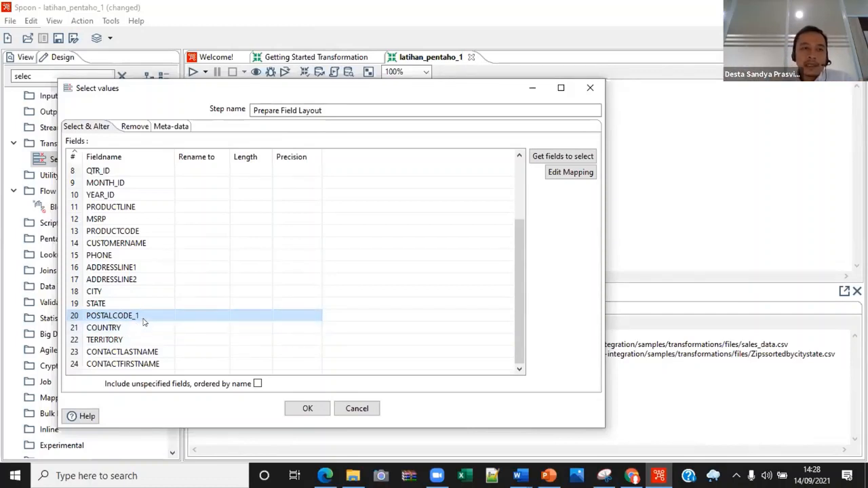
Add POSTALCODE_1 to the fields whose metadata is altered and rename it to POSTALCODE
{"action": "left_click", "coordinate": [177, 129]}
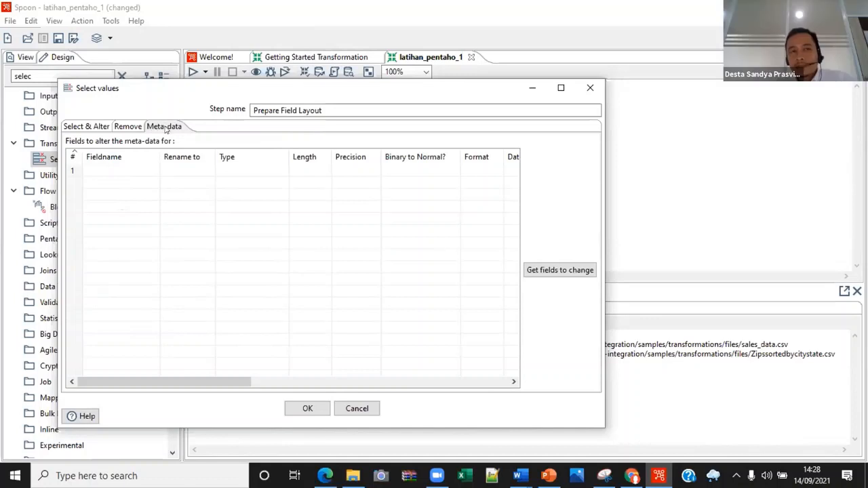
{"action": "left_click", "coordinate": [155, 172]}
{"action": "left_click", "coordinate": [155, 170]}
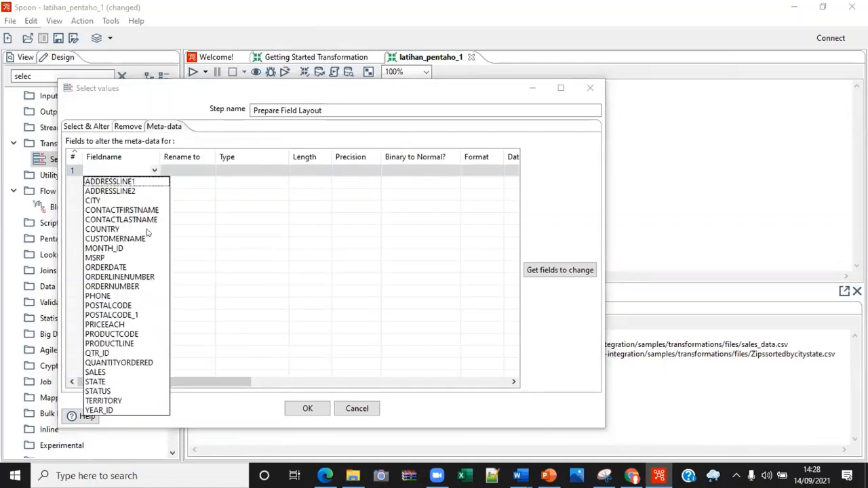
{"action": "left_click", "coordinate": [132, 316]}
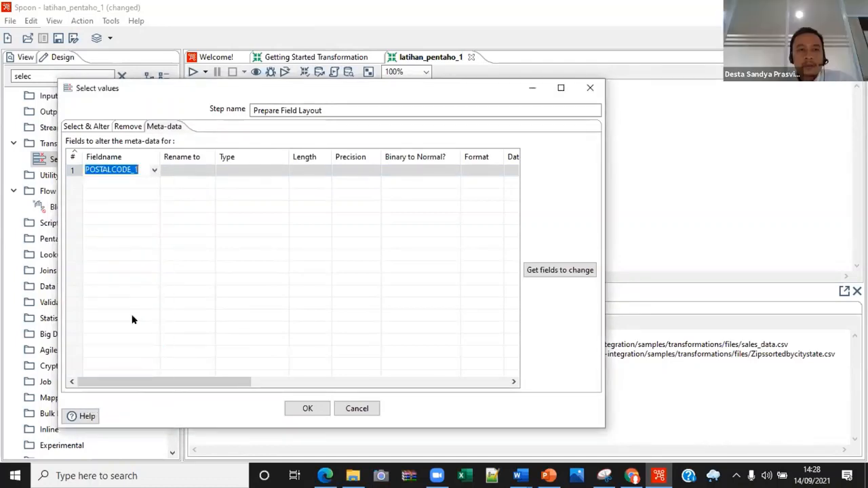
{"action": "left_click_drag", "start_coordinate": [129, 169], "coordinate": [85, 170]}
{"action": "left_click", "coordinate": [174, 168]}
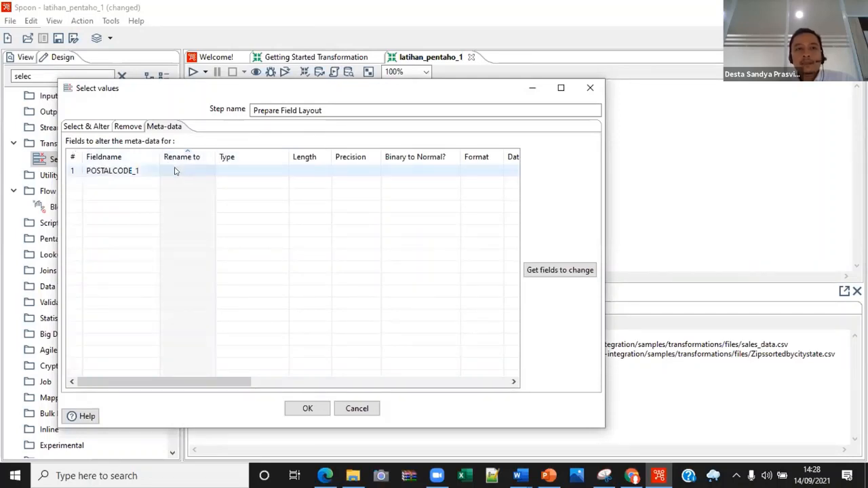
{"action": "left_click", "coordinate": [174, 168]}
{"action": "key", "text": "ctrl+v"}
{"action": "key", "text": "Return"}
Set the type of the POSTALCODE_1 metadata entry to String and delete the empty second row
{"action": "left_click", "coordinate": [303, 171]}
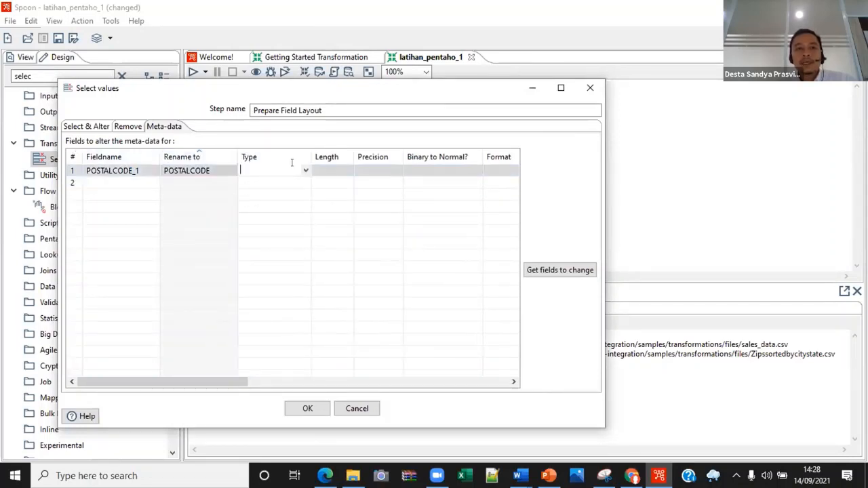
{"action": "left_click", "coordinate": [304, 170]}
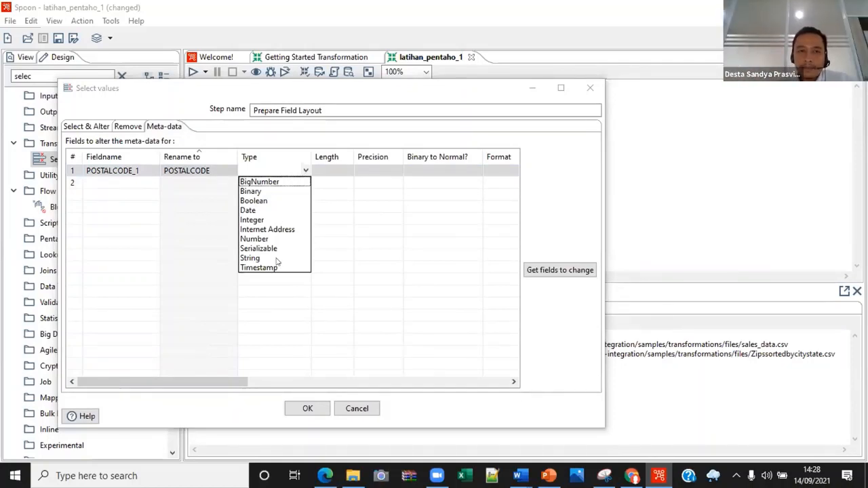
{"action": "left_click", "coordinate": [250, 258]}
{"action": "left_click", "coordinate": [75, 183]}
{"action": "right_click", "coordinate": [75, 183]}
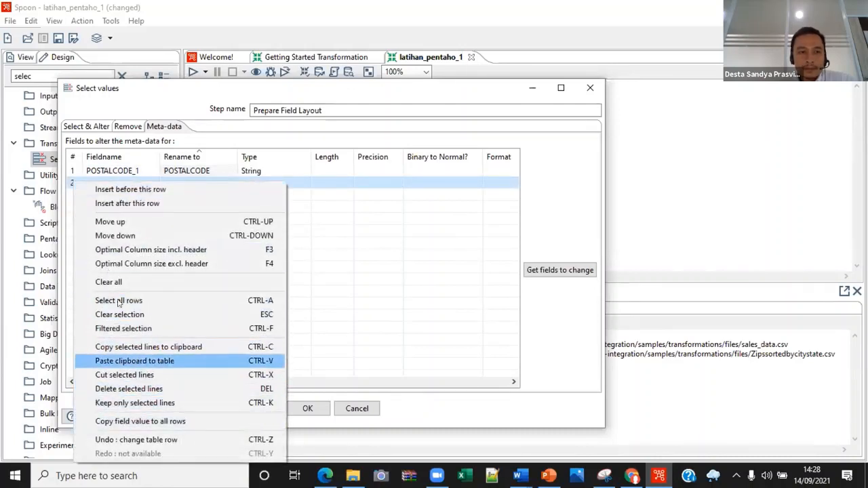
{"action": "left_click", "coordinate": [139, 388]}
Set the length of the POSTALCODE_1 metadata entry to 9 and compare it with the selected field list
{"action": "left_click", "coordinate": [337, 169]}
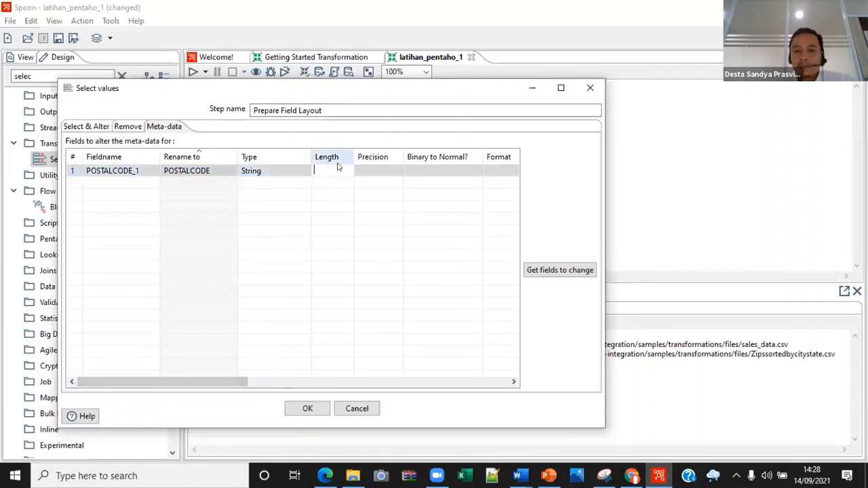
{"action": "type", "text": "9"}
{"action": "key", "text": "Return"}
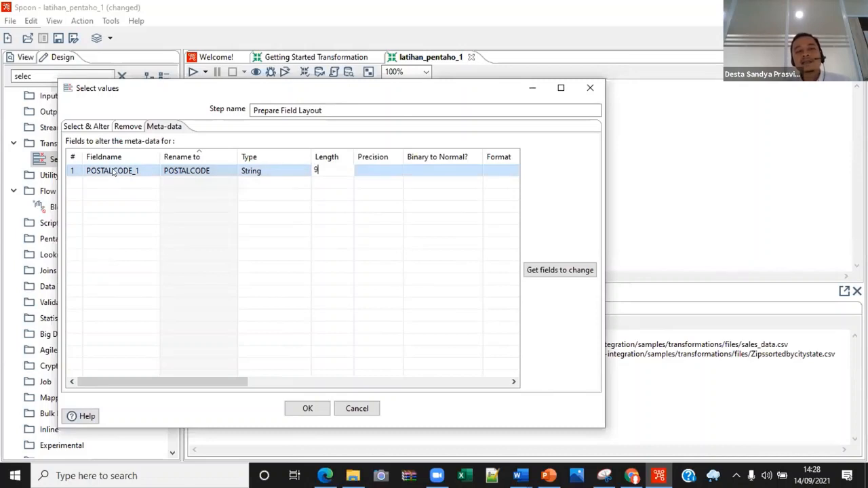
{"action": "left_click", "coordinate": [83, 126]}
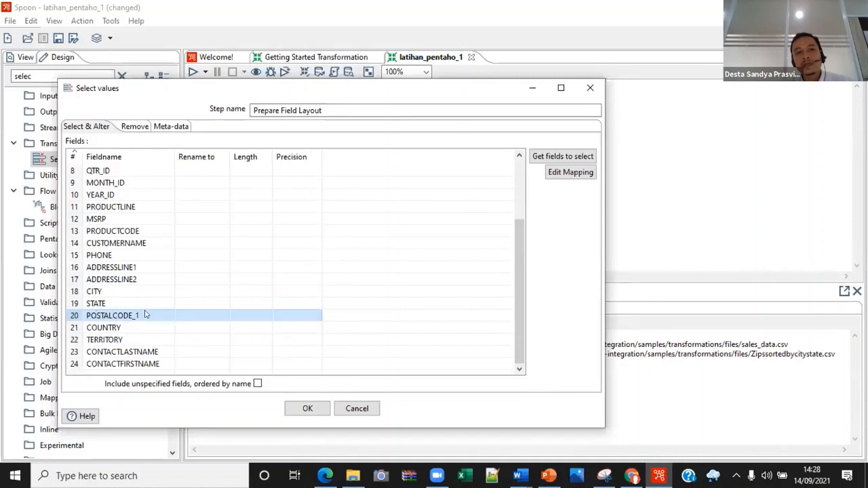
{"action": "left_click", "coordinate": [177, 129]}
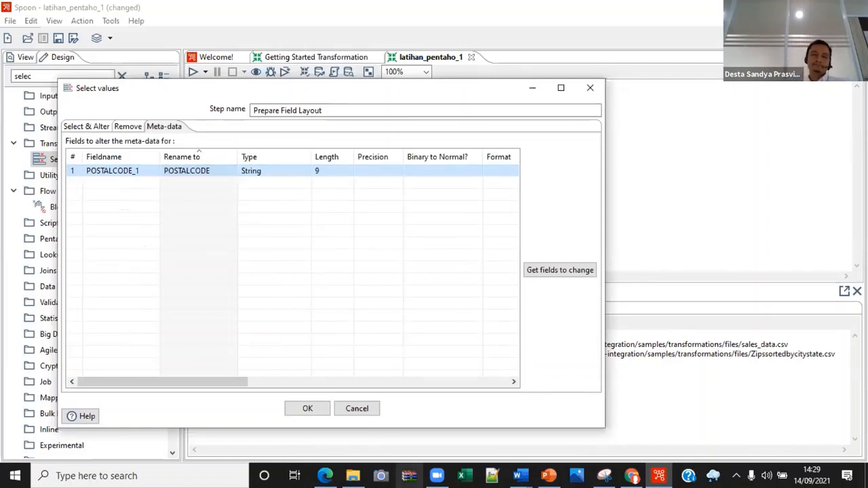
Switch to Chrome and read the tutorial's remaining instructions and final diagram for Prepare Field Layout
{"action": "left_click", "coordinate": [632, 475]}
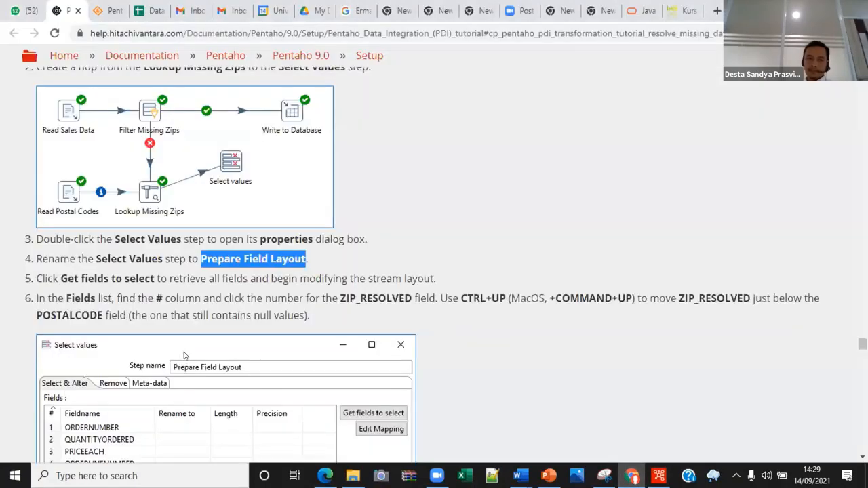
{"action": "scroll", "coordinate": [186, 355], "scroll_direction": "down", "scroll_amount": 5}
{"action": "scroll", "coordinate": [185, 355], "scroll_direction": "down", "scroll_amount": 10}
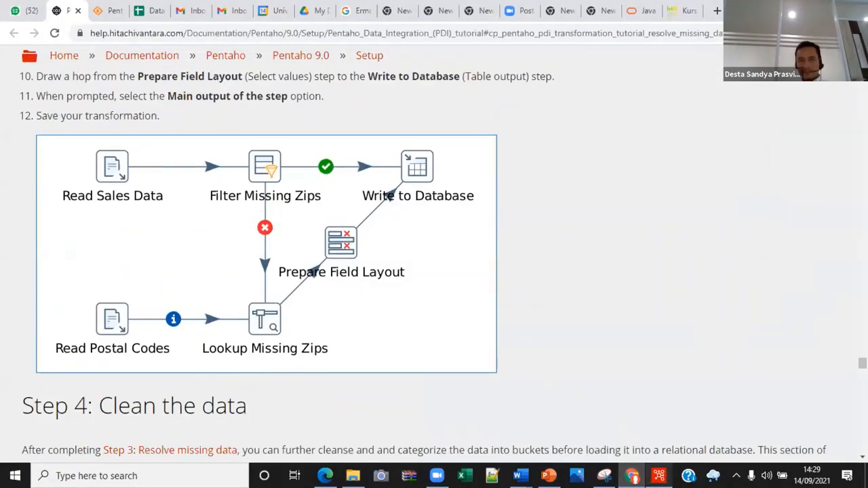
Return to Spoon, check POSTALCODE_1 in the selected field list, and delete its metadata row from Prepare Field Layout
{"action": "left_click", "coordinate": [658, 475]}
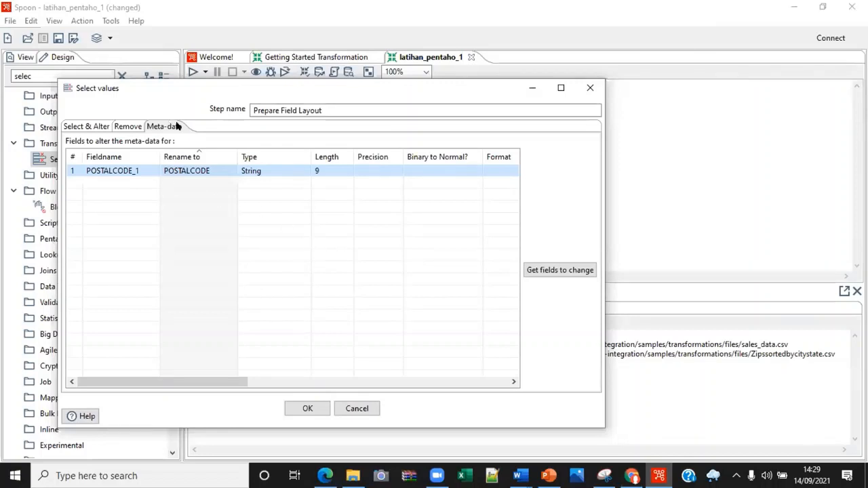
{"action": "left_click", "coordinate": [86, 126]}
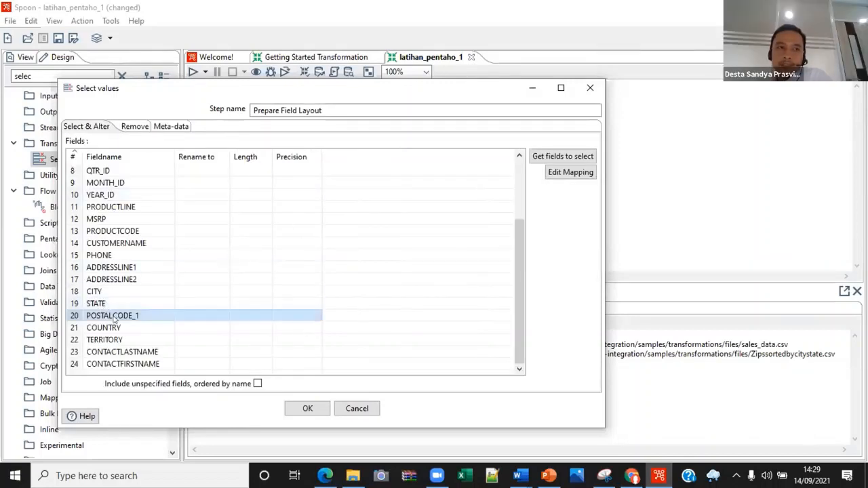
{"action": "left_click", "coordinate": [170, 127]}
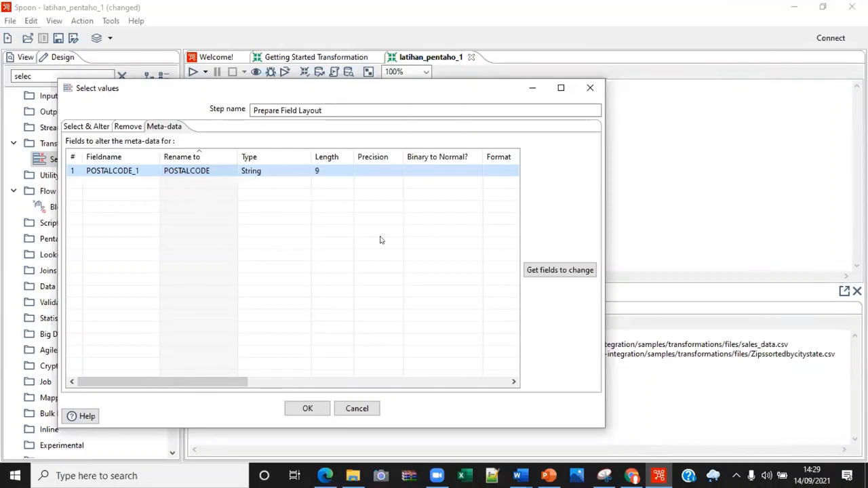
{"action": "right_click", "coordinate": [73, 169]}
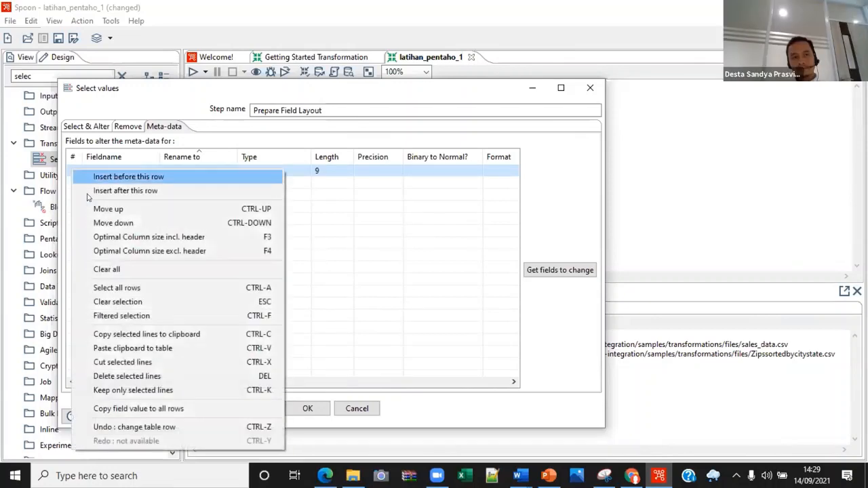
{"action": "left_click", "coordinate": [129, 376]}
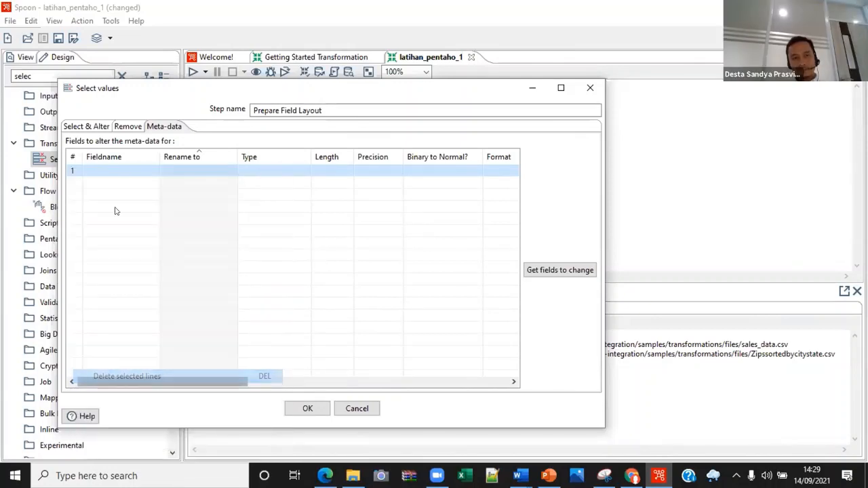
Add POSTALCODE_1 again as the field whose metadata is altered and rename it to POSTALCODE
{"action": "left_click", "coordinate": [108, 170]}
{"action": "left_click", "coordinate": [155, 171]}
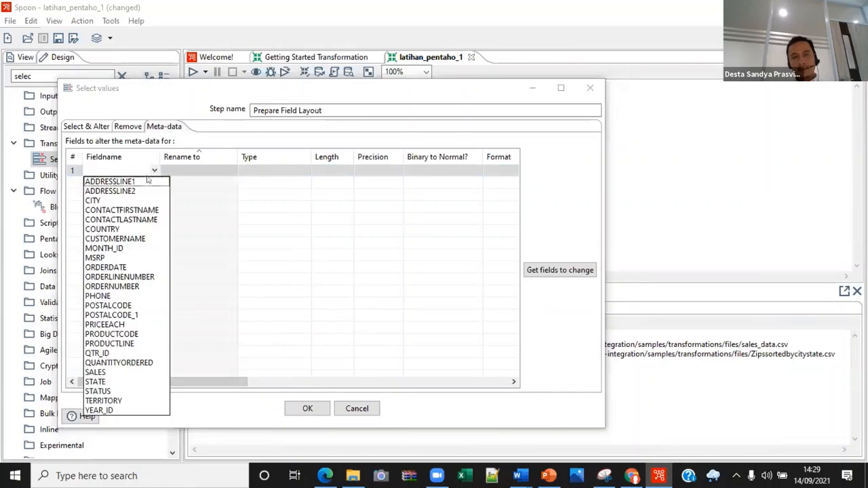
{"action": "left_click", "coordinate": [137, 314]}
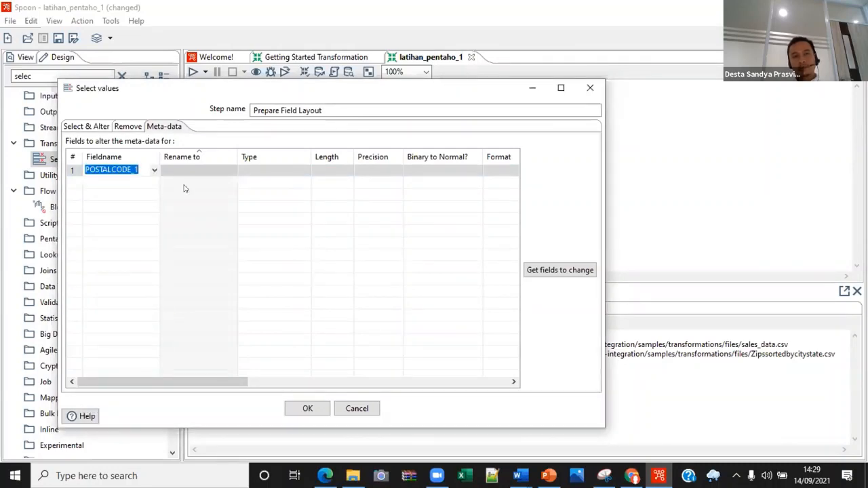
{"action": "left_click_drag", "start_coordinate": [131, 170], "coordinate": [71, 163]}
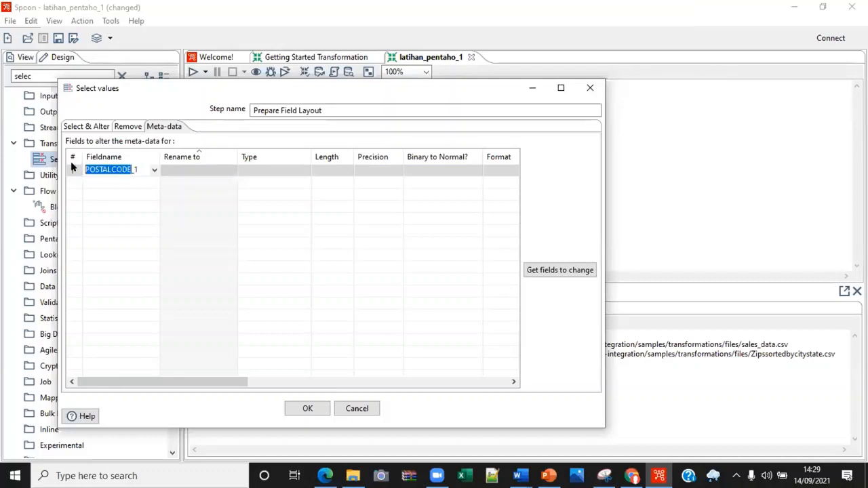
{"action": "key", "text": "ctrl+c"}
{"action": "left_click", "coordinate": [180, 170]}
{"action": "key", "text": "ctrl+v"}
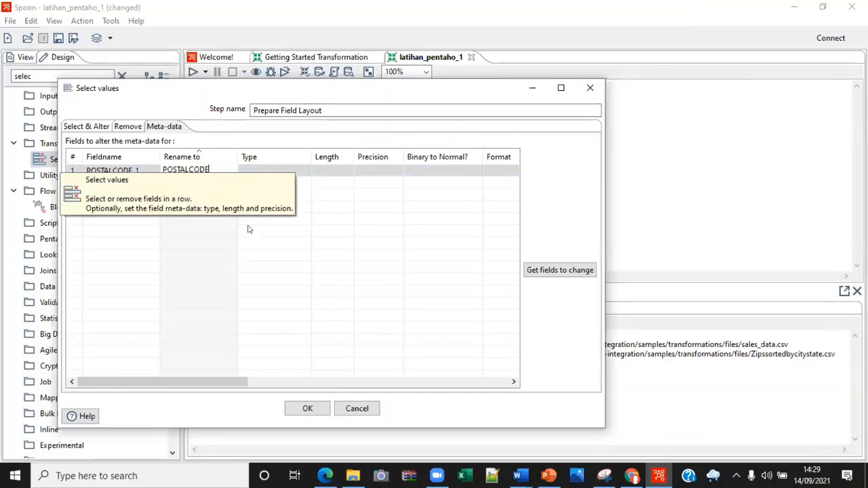
Set the POSTALCODE_1 metadata entry to type String with length 9 and accept the Select values settings
{"action": "left_click", "coordinate": [305, 172]}
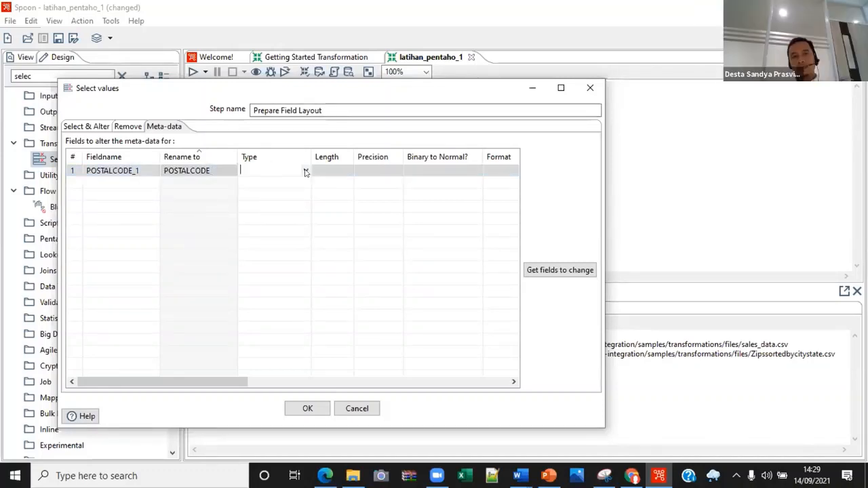
{"action": "left_click", "coordinate": [306, 171]}
{"action": "left_click", "coordinate": [266, 260]}
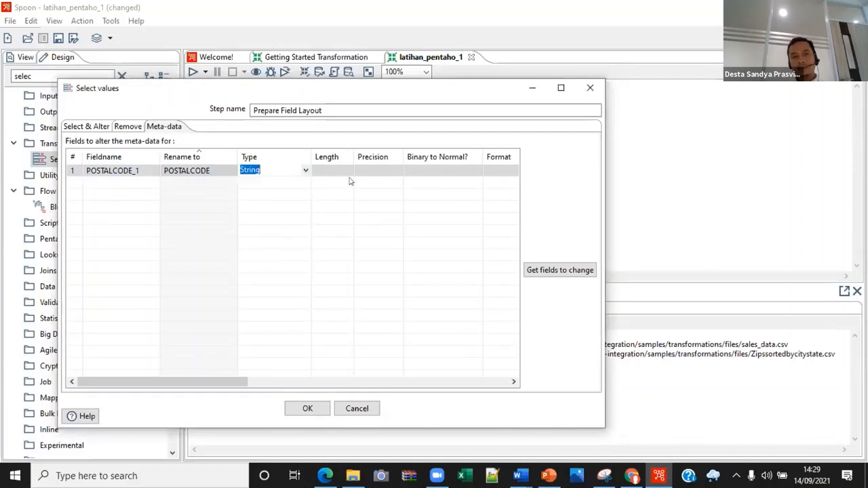
{"action": "left_click", "coordinate": [323, 170]}
{"action": "type", "text": "9"}
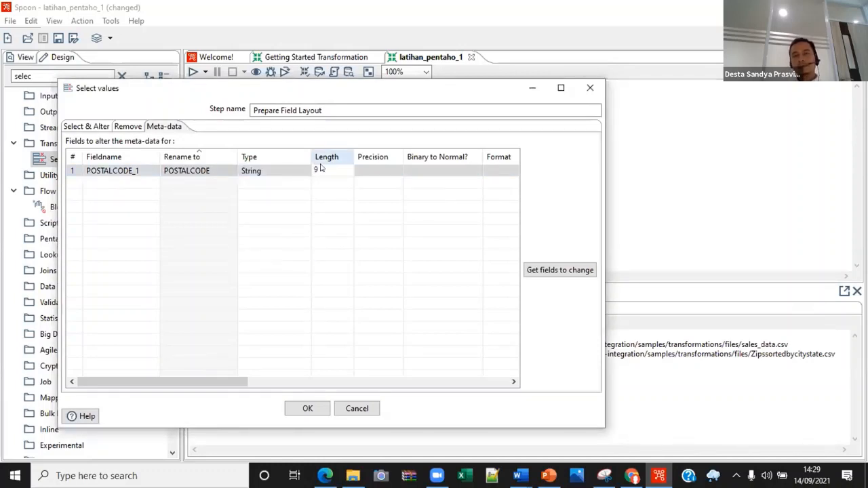
{"action": "key", "text": "Return"}
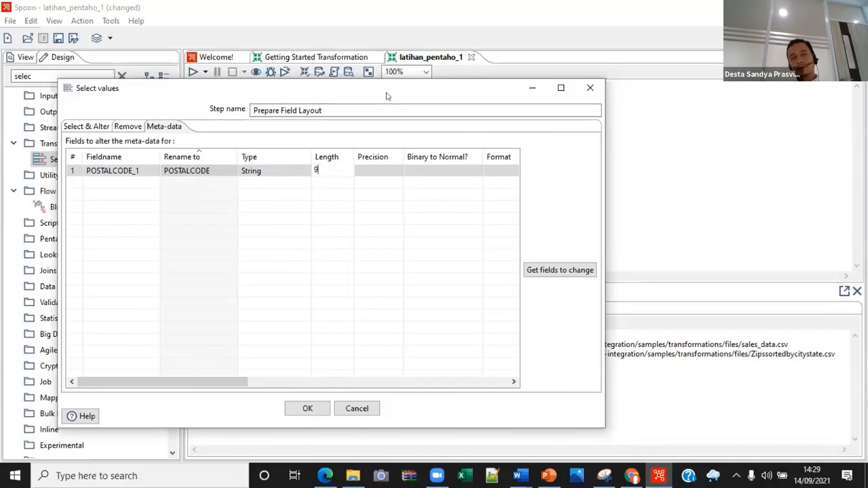
{"action": "left_click", "coordinate": [326, 412]}
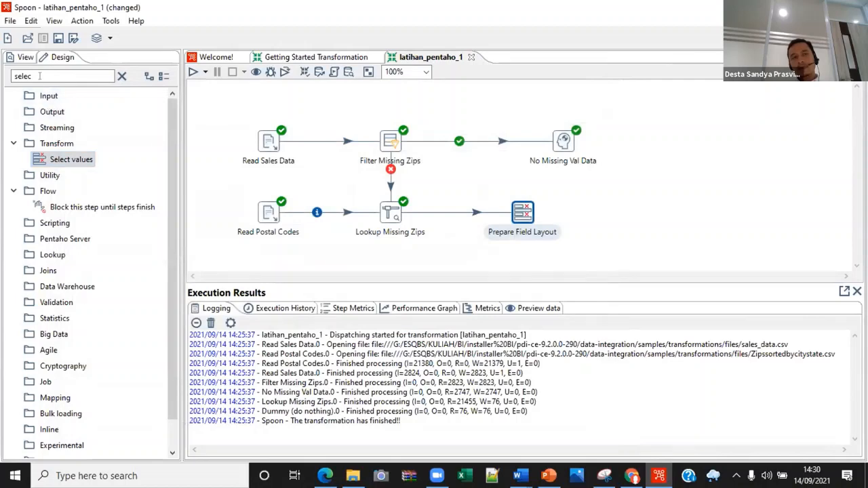
Add a Dummy (do nothing) step and connect it to Prepare Field Layout as the main output of step
{"action": "left_click_drag", "start_coordinate": [93, 76], "coordinate": [8, 23]}
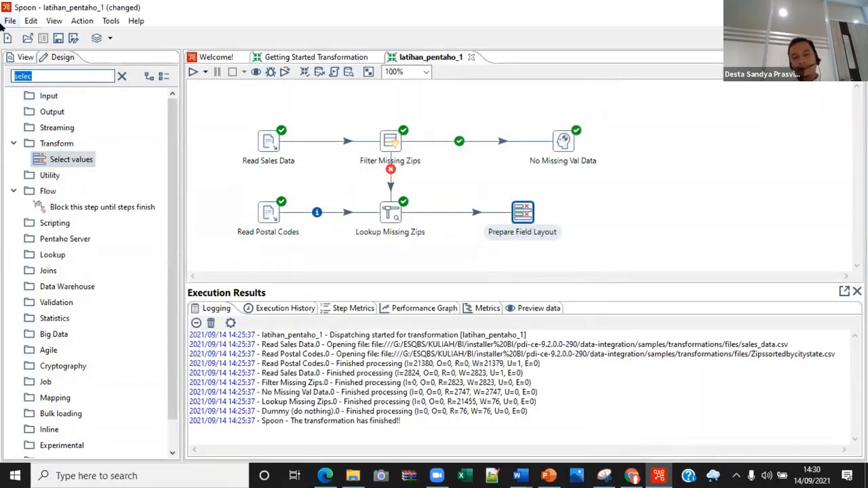
{"action": "type", "text": "dum"}
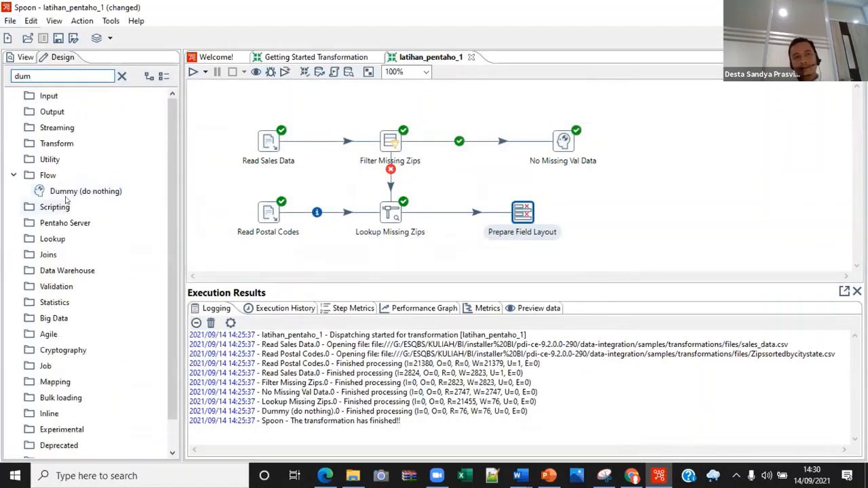
{"action": "left_click_drag", "start_coordinate": [66, 195], "coordinate": [536, 219]}
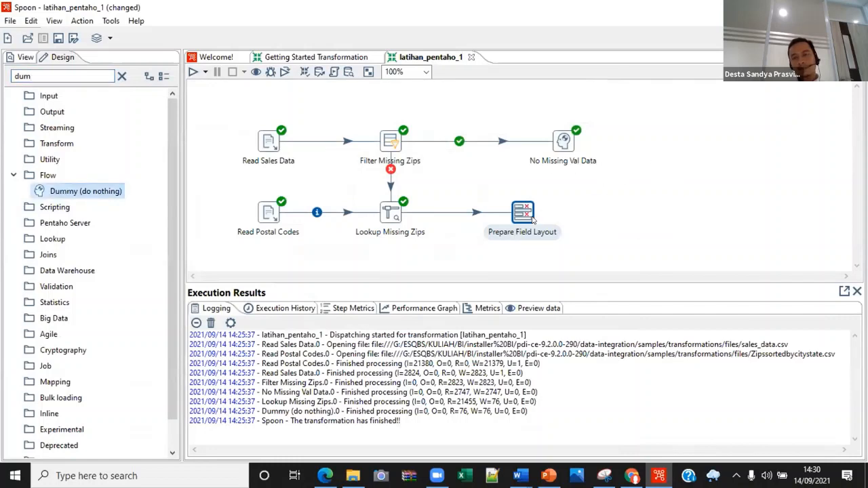
{"action": "mouse_move", "coordinate": [532, 220]}
{"action": "left_click_drag", "start_coordinate": [542, 250], "coordinate": [622, 217]}
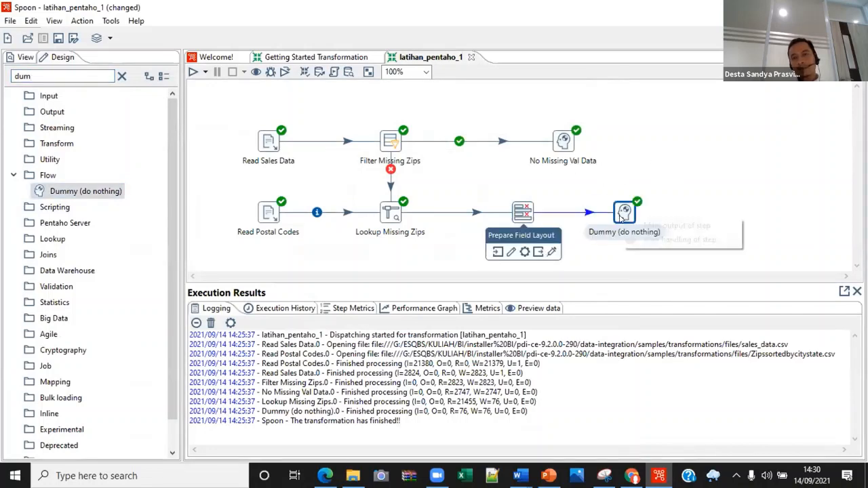
{"action": "left_click", "coordinate": [675, 226]}
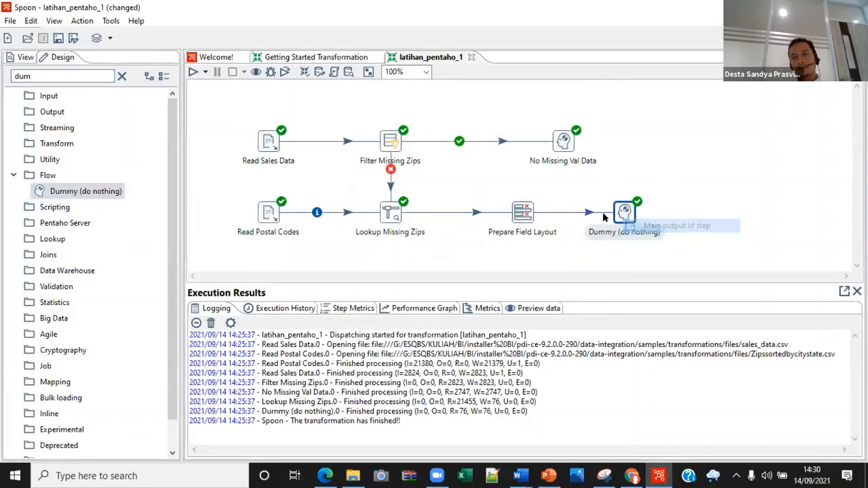
Run the transformation with the Pentaho local configuration, saving the changed file first
{"action": "left_click", "coordinate": [192, 73]}
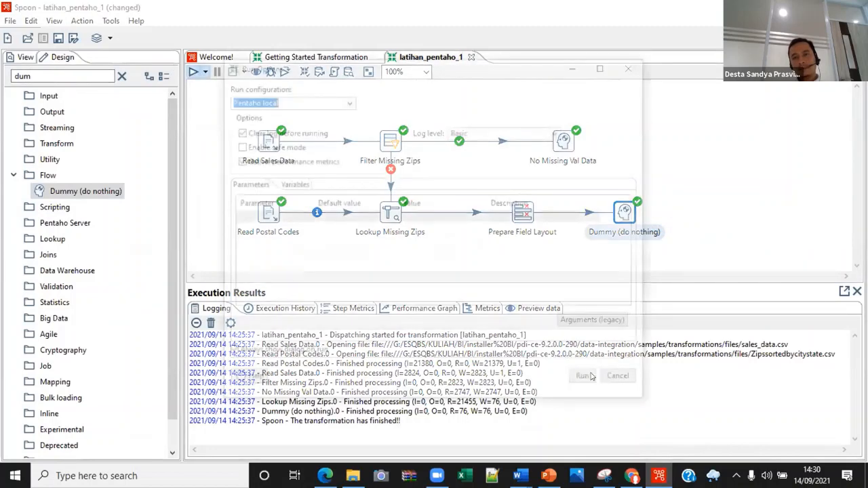
{"action": "left_click", "coordinate": [587, 376]}
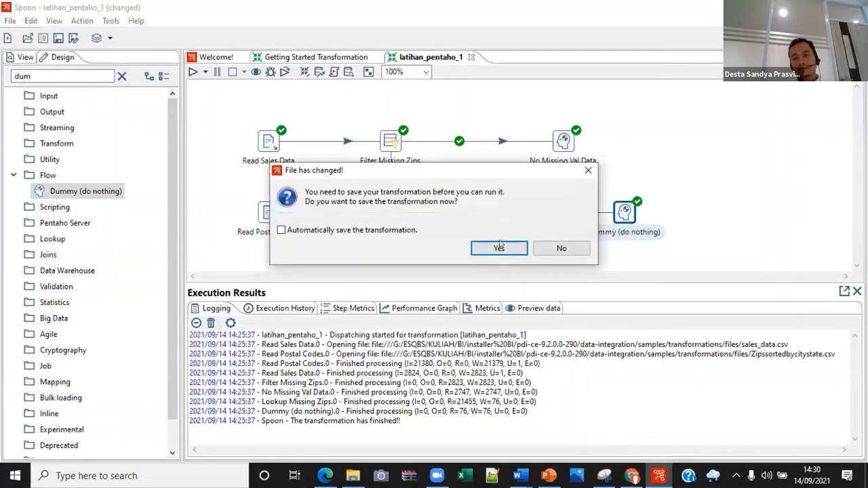
{"action": "left_click", "coordinate": [500, 247]}
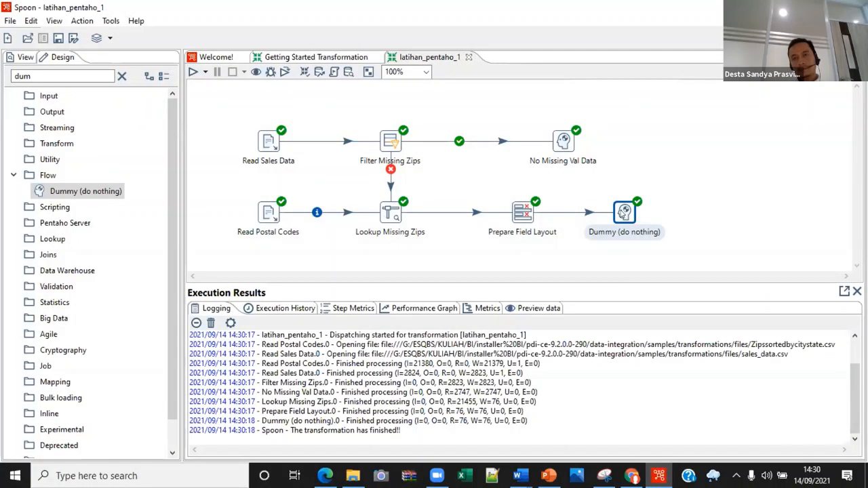
Preview the rows of the Dummy (do nothing) step and examine the POSTALCODE column across the data
{"action": "right_click", "coordinate": [624, 213]}
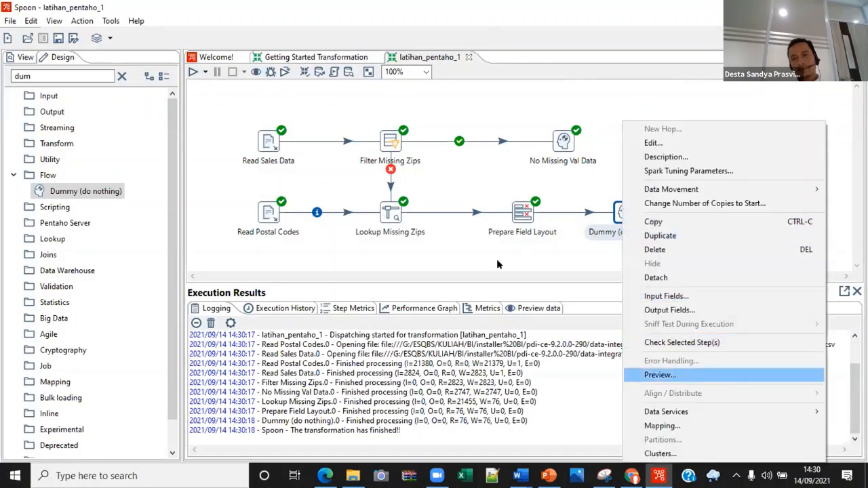
{"action": "left_click", "coordinate": [659, 376]}
{"action": "left_click", "coordinate": [366, 351]}
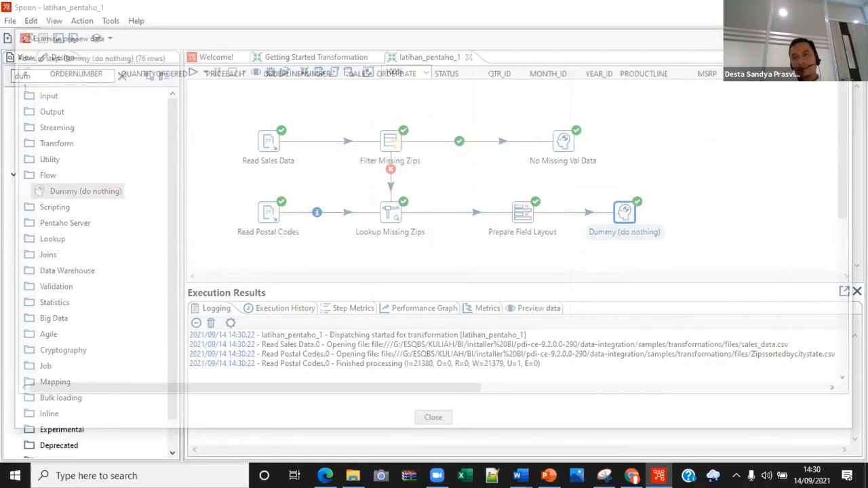
{"action": "scroll", "coordinate": [493, 80], "scroll_direction": "right", "scroll_amount": 10}
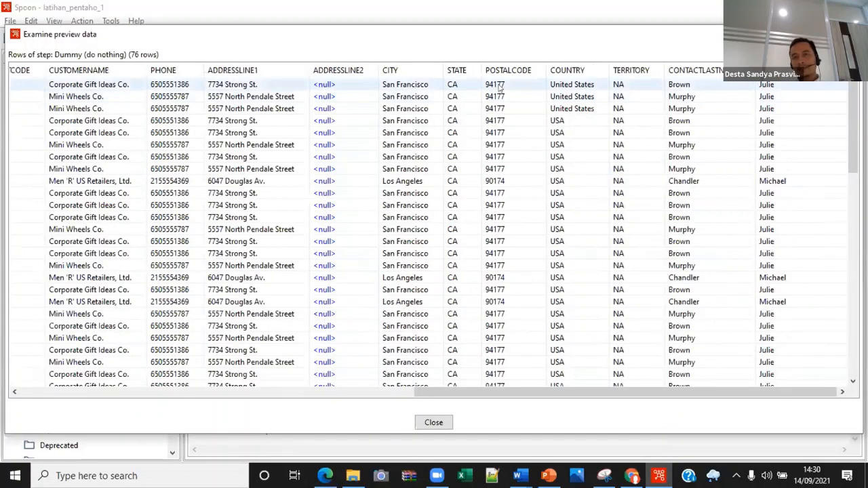
{"action": "scroll", "coordinate": [513, 139], "scroll_direction": "down", "scroll_amount": 15}
{"action": "scroll", "coordinate": [514, 140], "scroll_direction": "up", "scroll_amount": 9}
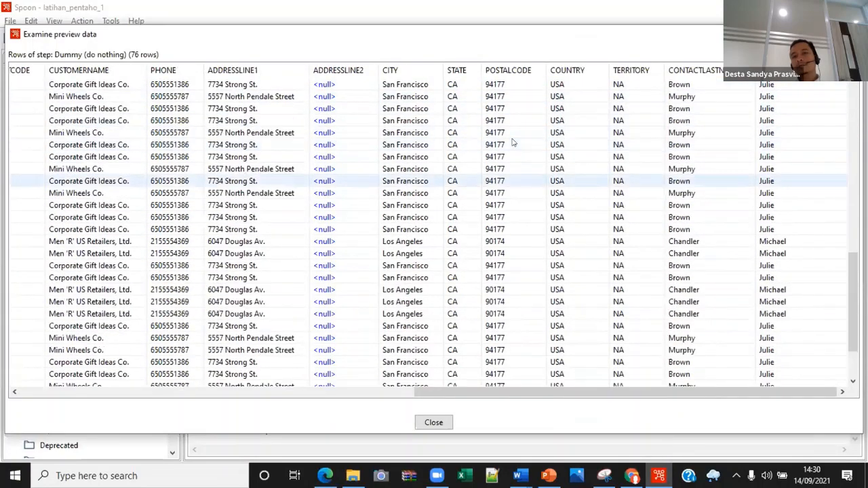
{"action": "left_click_drag", "start_coordinate": [819, 39], "coordinate": [599, 86]}
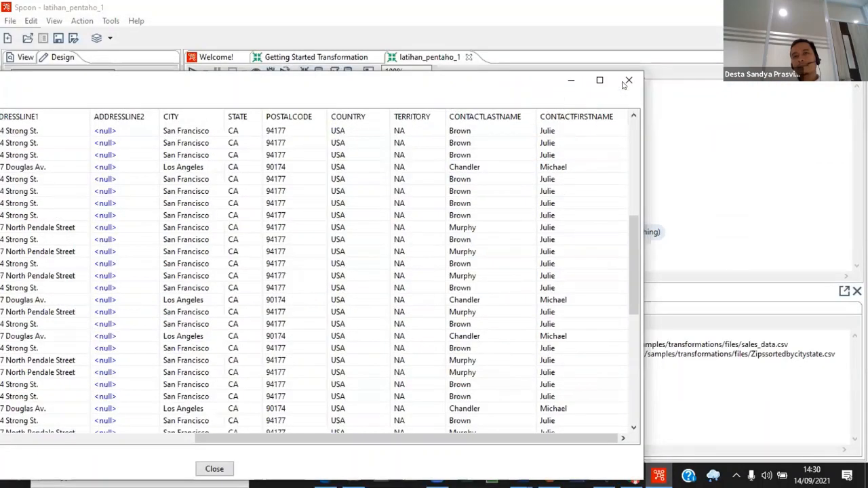
{"action": "key", "text": "Escape"}
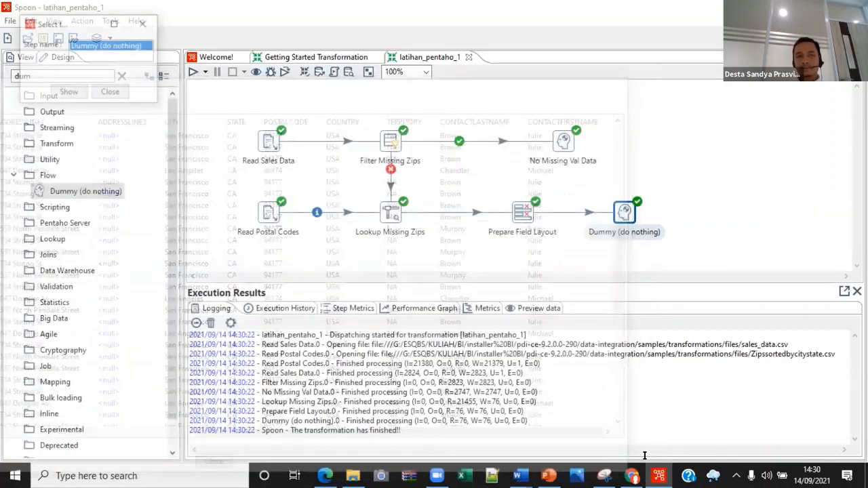
{"action": "left_click", "coordinate": [632, 475]}
{"action": "key", "text": "alt+Tab"}
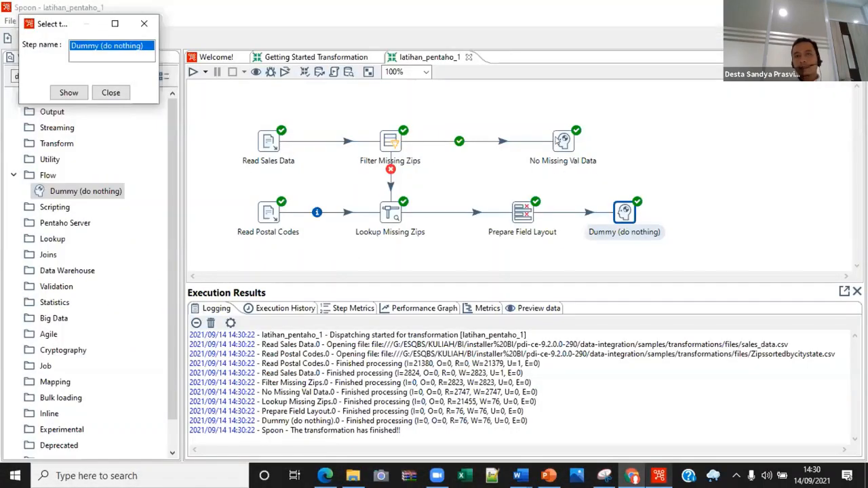
Try removing the No Missing Val Data and Dummy (do nothing) steps, and undo both deletions
{"action": "left_click", "coordinate": [557, 141]}
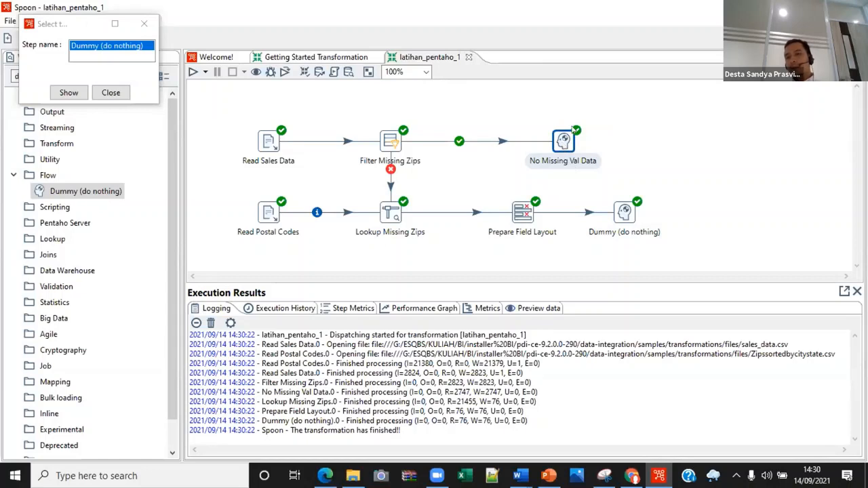
{"action": "key", "text": "Delete"}
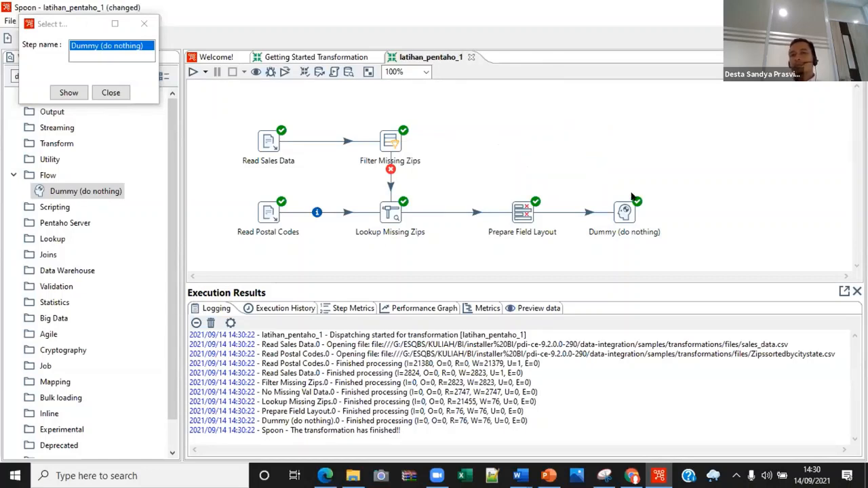
{"action": "left_click", "coordinate": [625, 211]}
{"action": "key", "text": "Delete"}
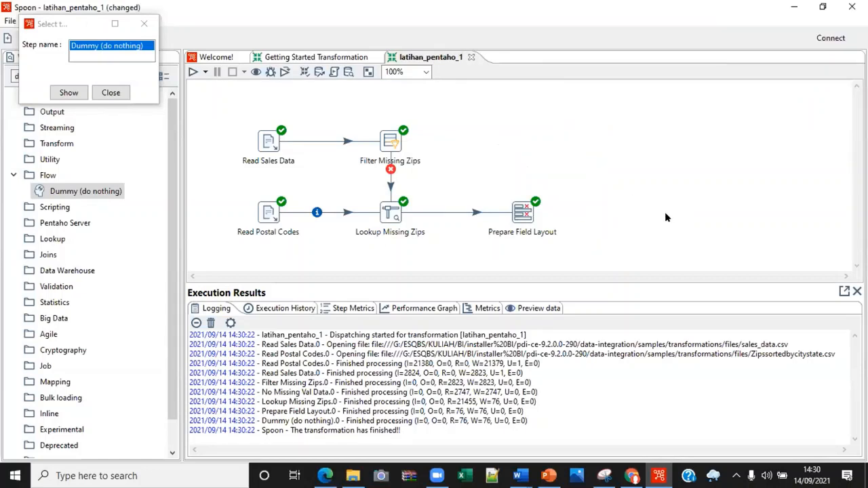
{"action": "key", "text": "ctrl+z"}
{"action": "key", "text": "ctrl+z"}
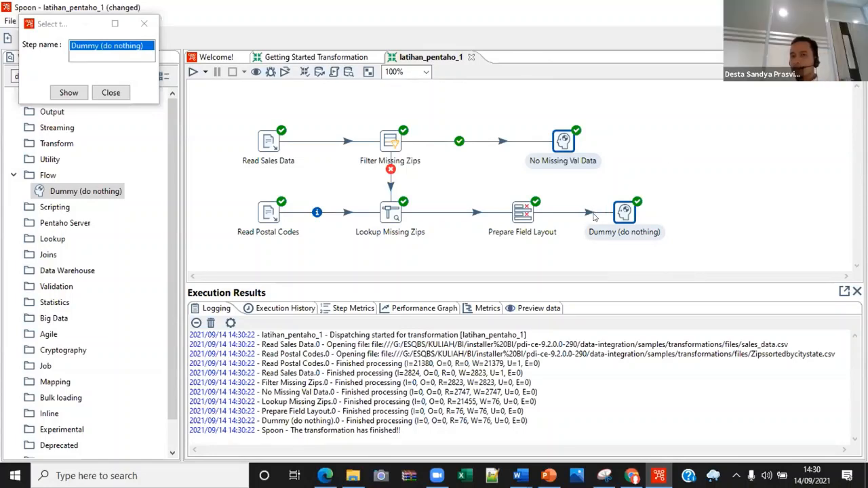
Delete the hop between Prepare Field Layout and Dummy (do nothing), and reconnect the two steps as main output of step
{"action": "mouse_move", "coordinate": [622, 216]}
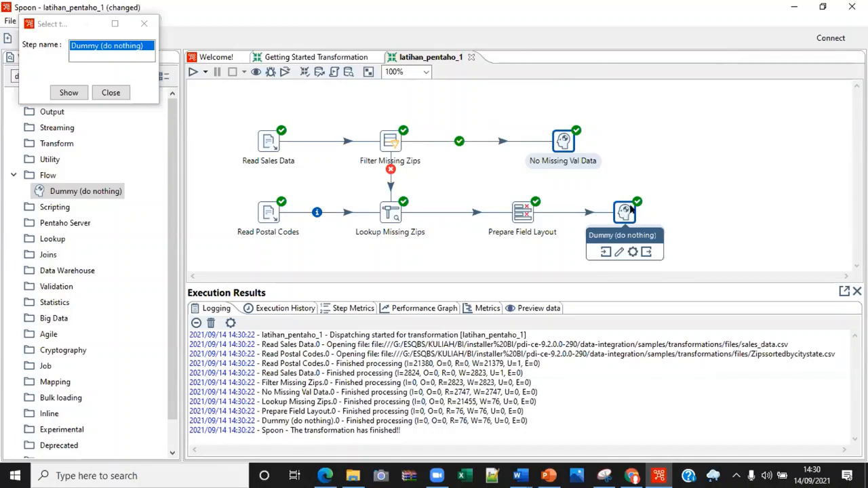
{"action": "right_click", "coordinate": [625, 213]}
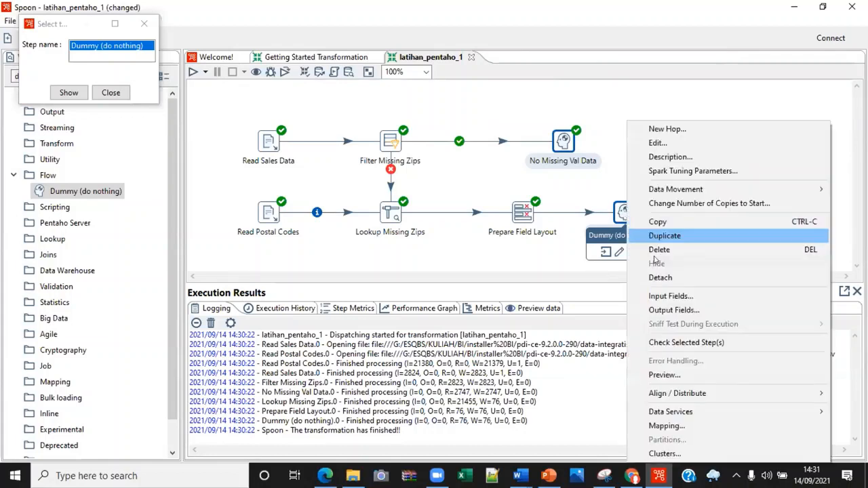
{"action": "right_click", "coordinate": [576, 214]}
{"action": "left_click", "coordinate": [582, 247]}
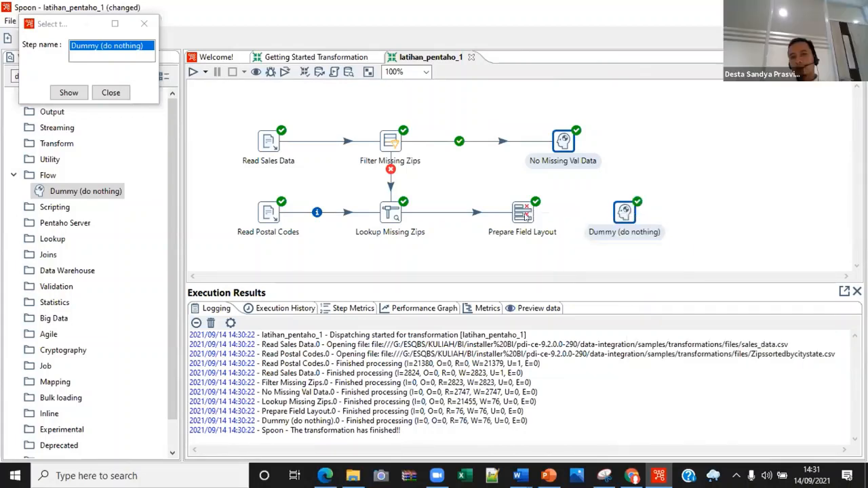
{"action": "left_click_drag", "start_coordinate": [539, 252], "coordinate": [622, 214]}
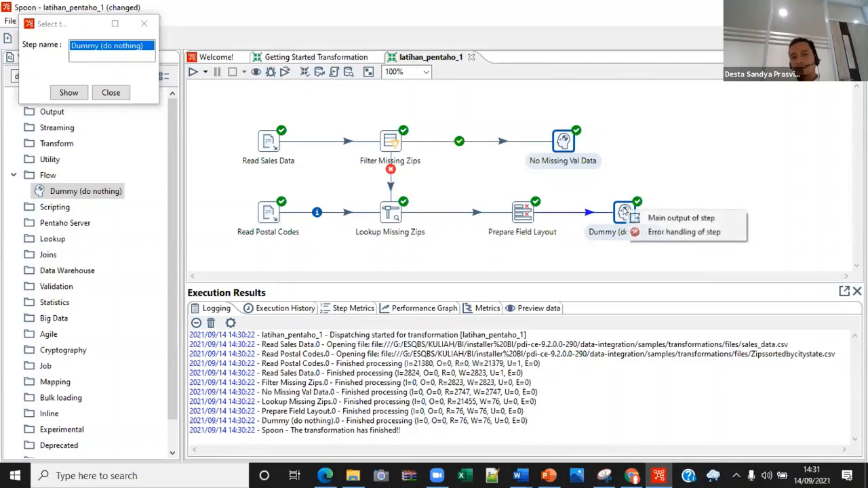
{"action": "left_click", "coordinate": [707, 218]}
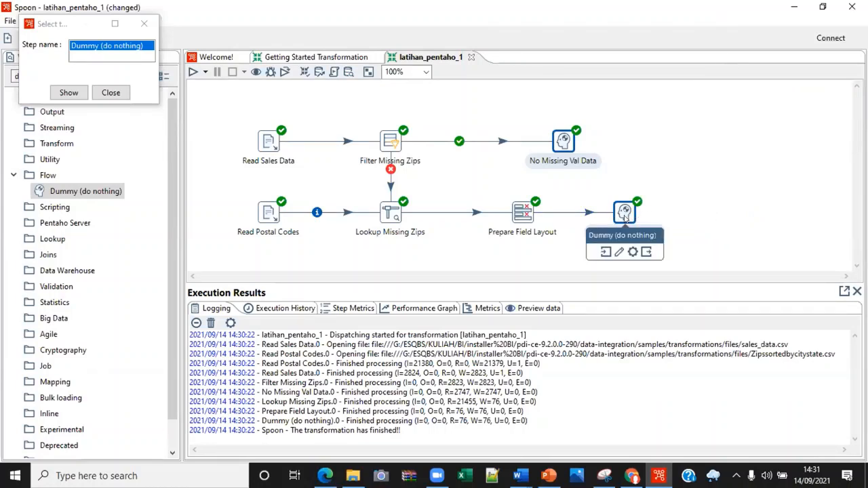
Close the step selection dialog and delete the Dummy (do nothing) and No Missing Val Data steps from the canvas
{"action": "left_click", "coordinate": [146, 24]}
{"action": "left_click", "coordinate": [146, 25]}
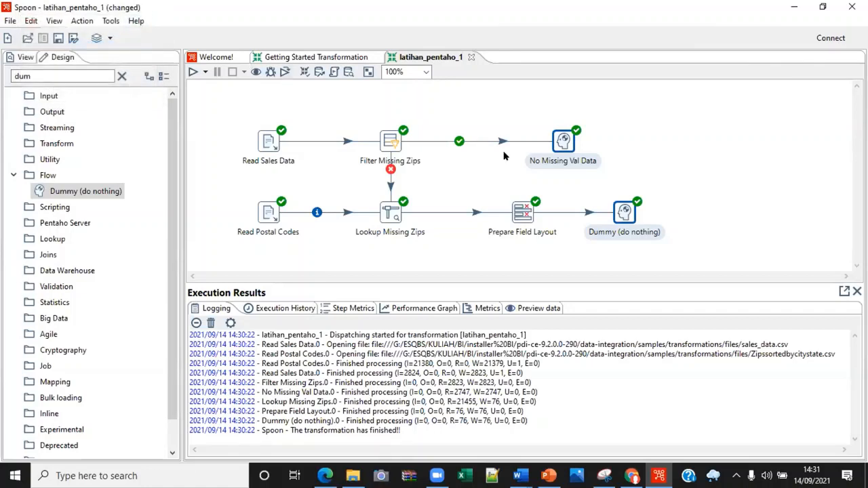
{"action": "left_click", "coordinate": [623, 213]}
{"action": "key", "text": "Delete"}
{"action": "left_click", "coordinate": [563, 141]}
{"action": "key", "text": "Delete"}
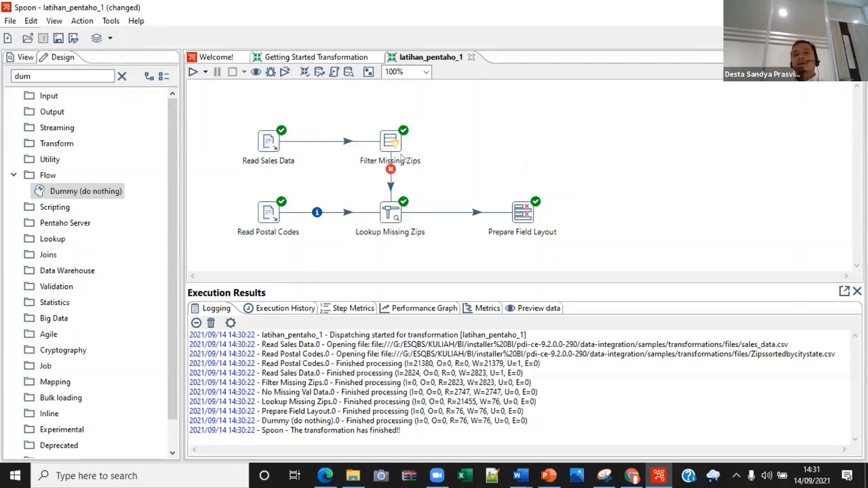
Clear the step search and add a Microsoft Excel output step to the canvas, in line with Filter Missing Zips
{"action": "left_click_drag", "start_coordinate": [46, 76], "coordinate": [1, 76]}
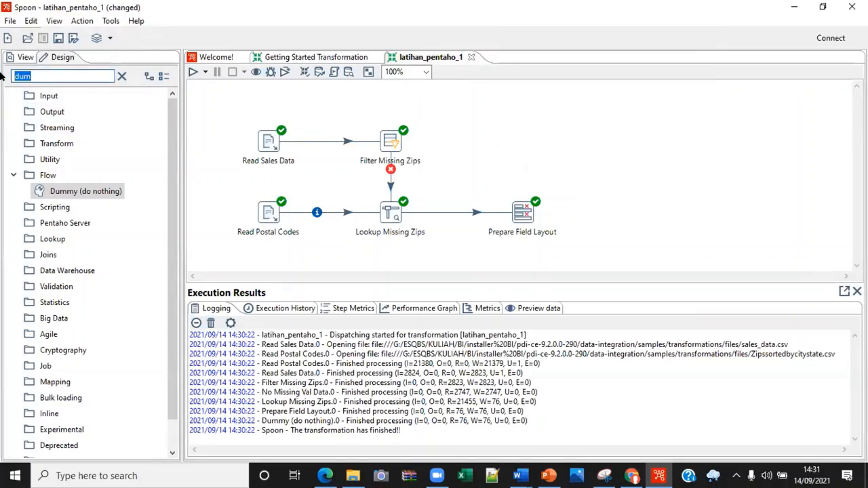
{"action": "type", "text": "tab"}
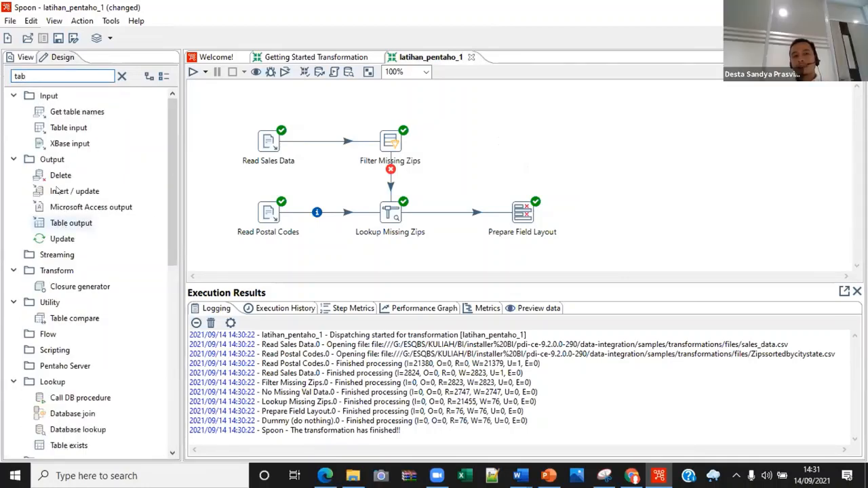
{"action": "double_click", "coordinate": [36, 74]}
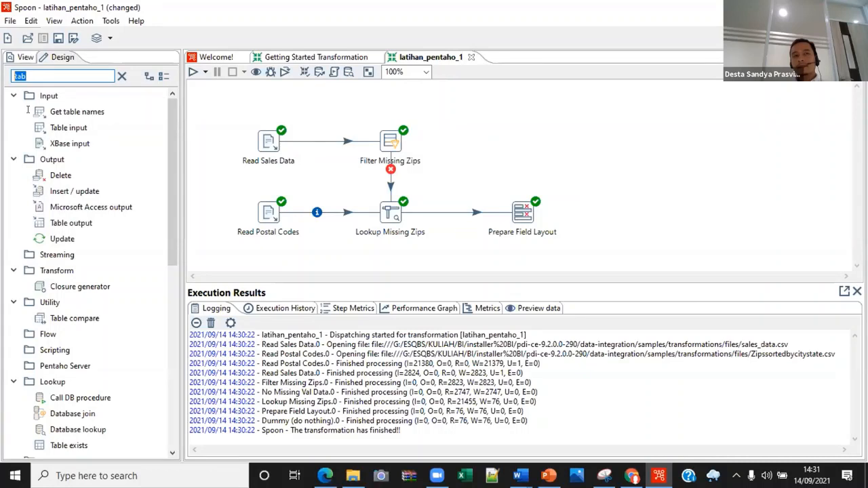
{"action": "key", "text": "BackSpace"}
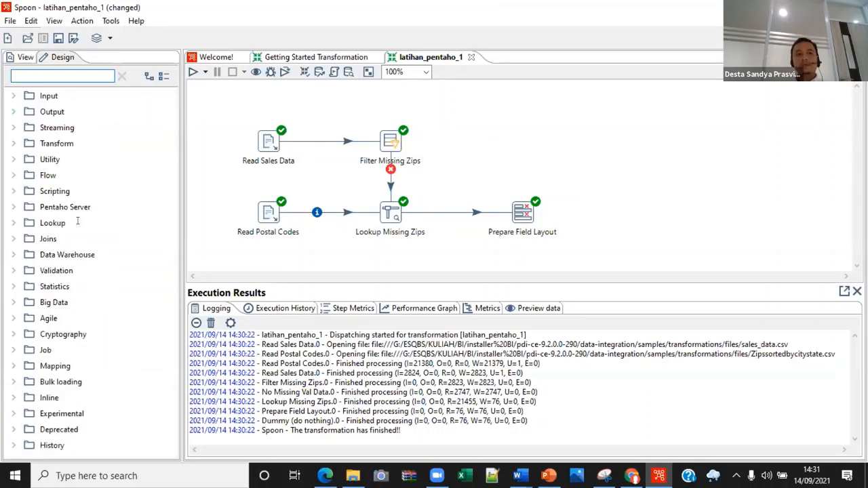
{"action": "left_click_drag", "start_coordinate": [155, 210], "coordinate": [652, 144]}
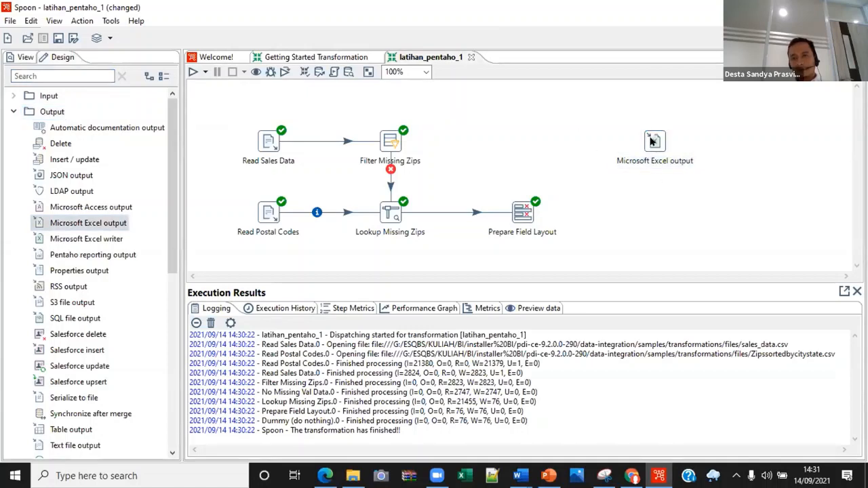
Rename the Microsoft Excel output step to Output
{"action": "double_click", "coordinate": [660, 161]}
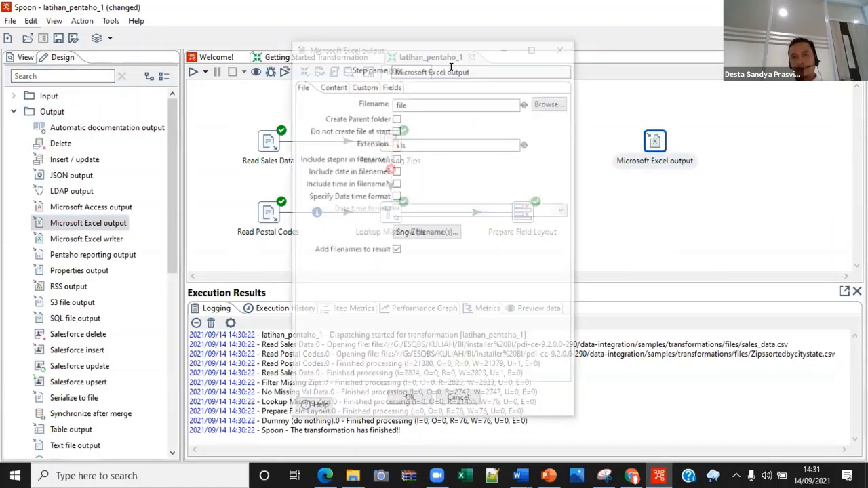
{"action": "left_click_drag", "start_coordinate": [447, 67], "coordinate": [186, 45]}
{"action": "key", "text": "BackSpace"}
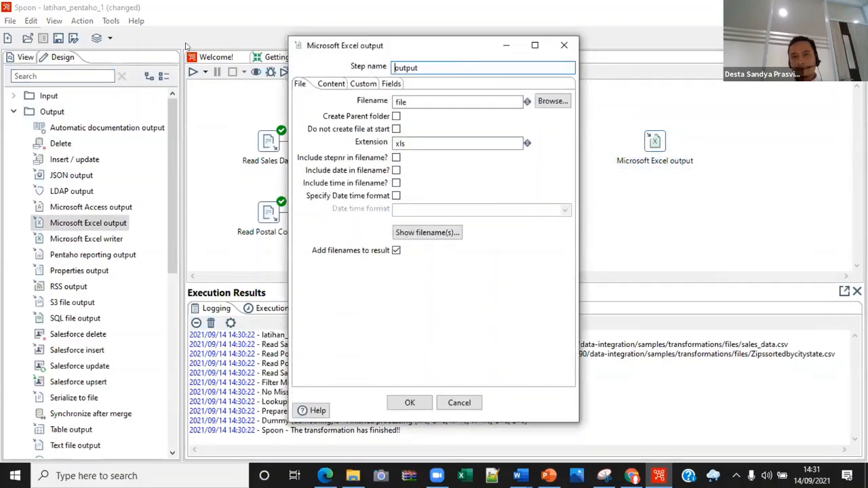
{"action": "left_click", "coordinate": [410, 403]}
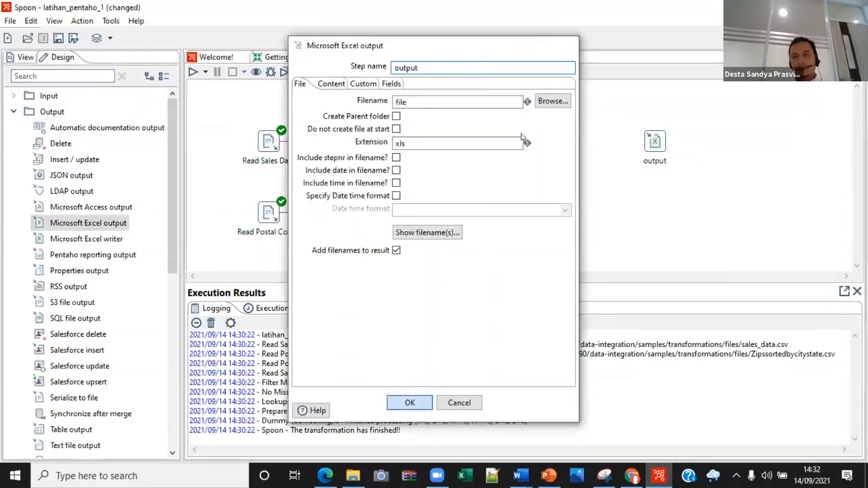
{"action": "left_click", "coordinate": [403, 404]}
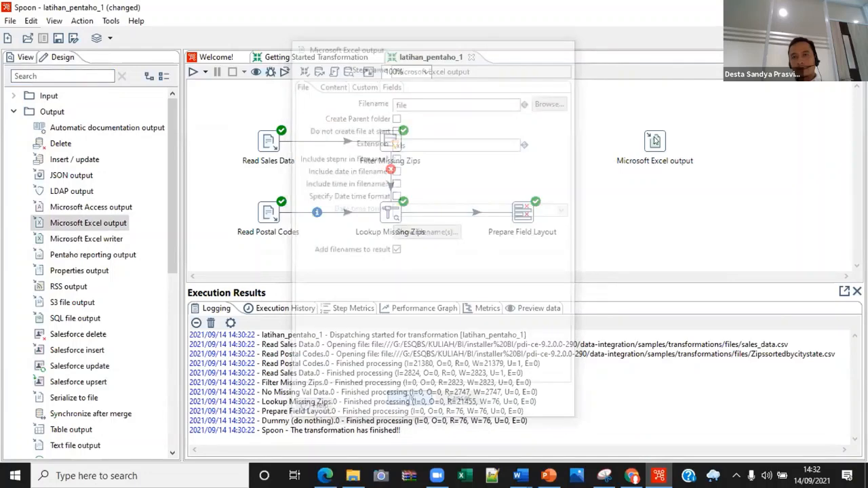
{"action": "double_click", "coordinate": [655, 142]}
{"action": "type", "text": "Output"}
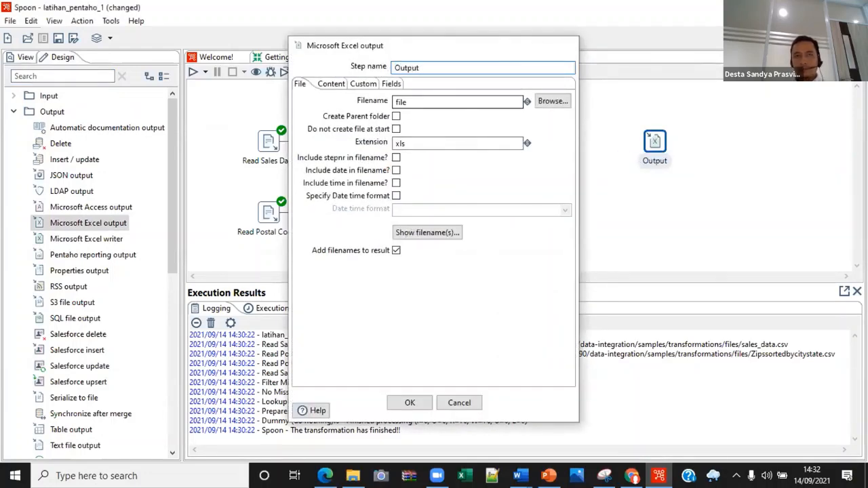
{"action": "key", "text": "Return"}
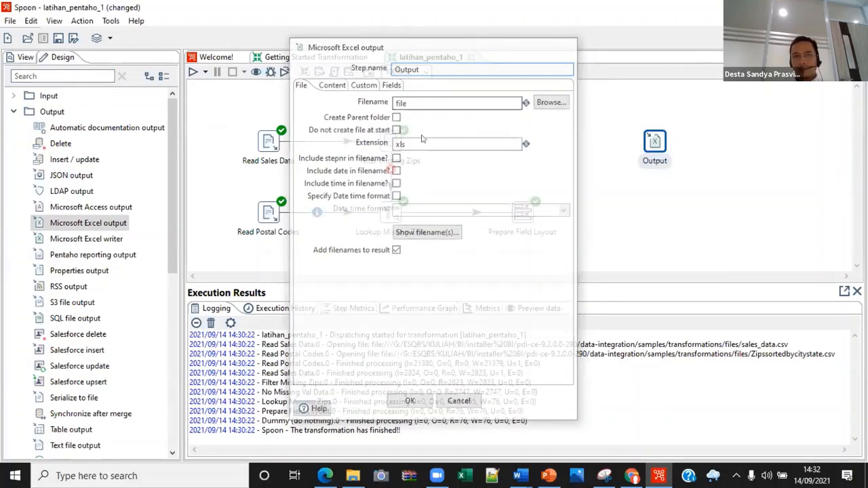
Connect Filter Missing Zips to Output with Result is TRUE, and Prepare Field Layout to Output as main output of step
{"action": "mouse_move", "coordinate": [391, 140]}
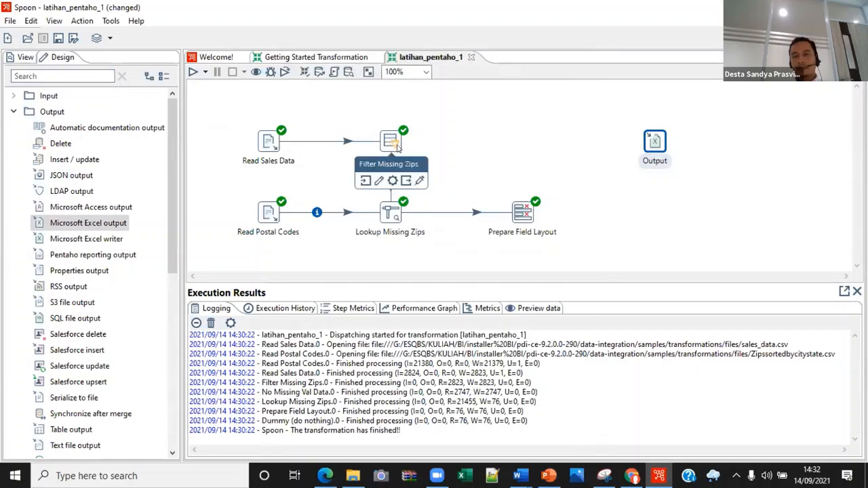
{"action": "left_click_drag", "start_coordinate": [406, 181], "coordinate": [655, 140]}
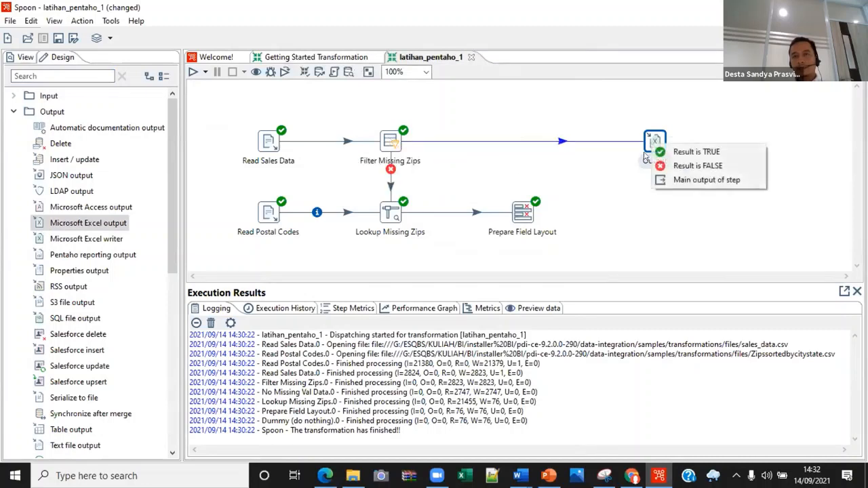
{"action": "left_click", "coordinate": [667, 151]}
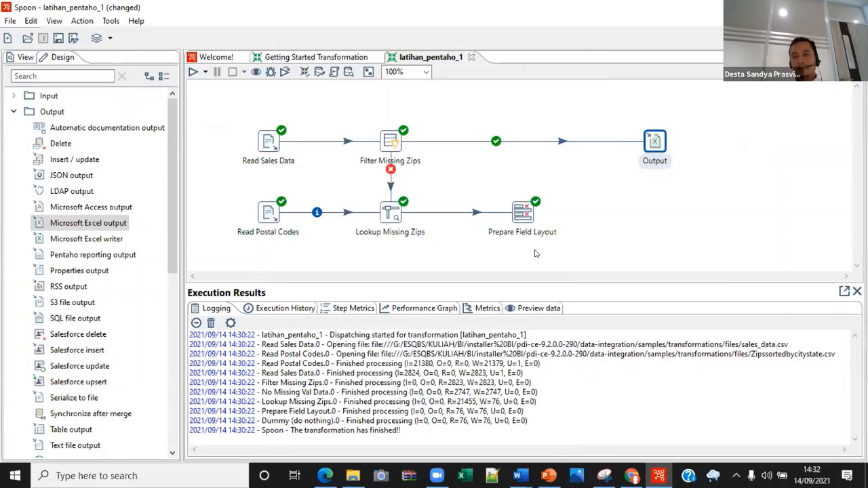
{"action": "mouse_move", "coordinate": [535, 254]}
{"action": "left_click_drag", "start_coordinate": [535, 254], "coordinate": [656, 144]}
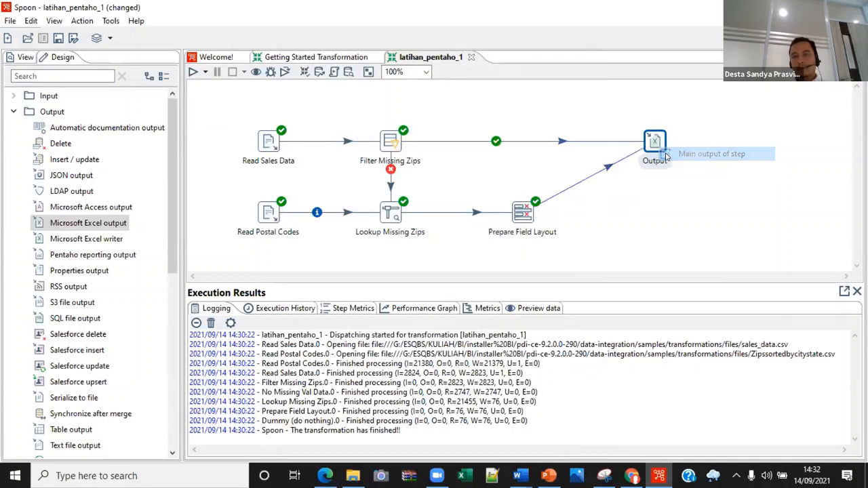
{"action": "left_click", "coordinate": [667, 155]}
Set the Output step to write to the Excel file outputKu on Local Disk (G:), and accept its settings
{"action": "double_click", "coordinate": [656, 141]}
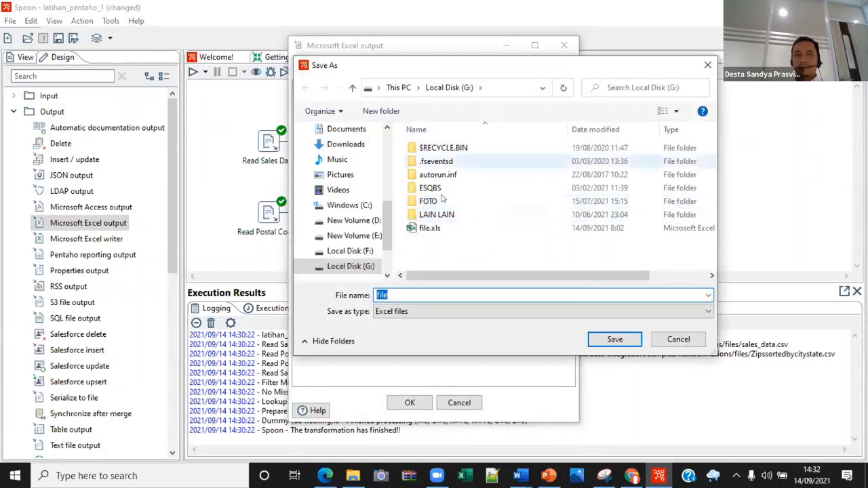
{"action": "type", "text": "outputKu"}
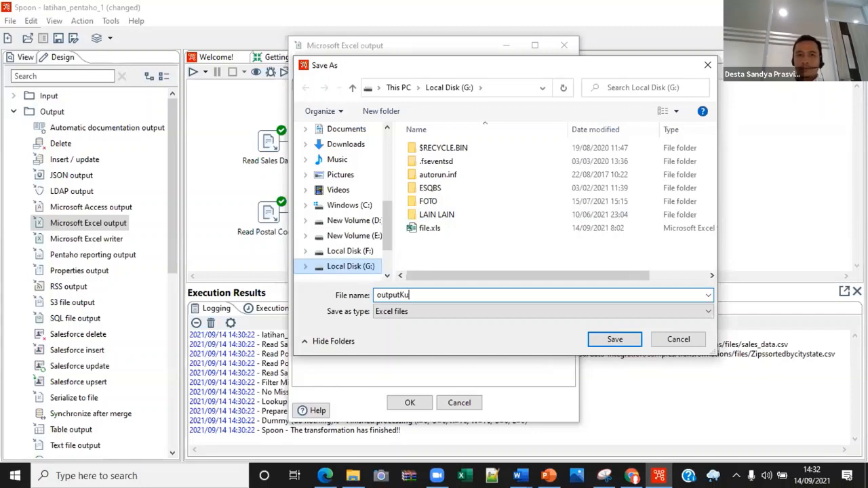
{"action": "left_click", "coordinate": [615, 340]}
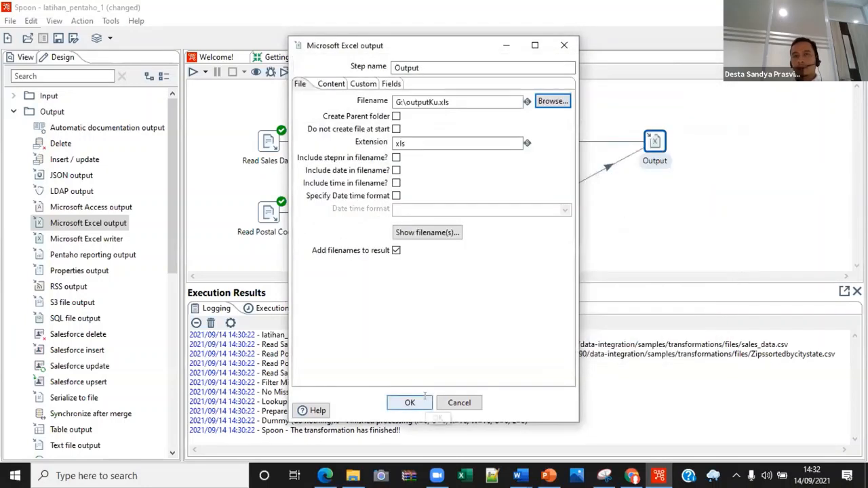
{"action": "left_click", "coordinate": [410, 402]}
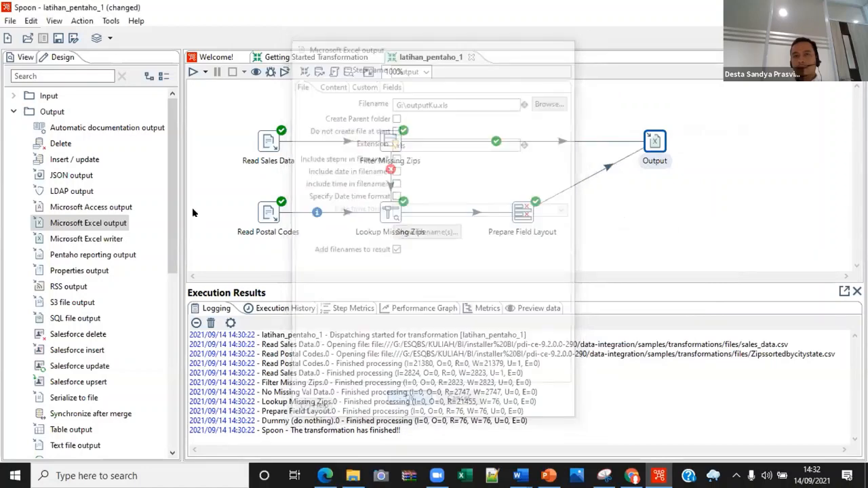
Run the transformation with the Pentaho local configuration, saving the changed file first, and show the step metrics
{"action": "left_click", "coordinate": [194, 72]}
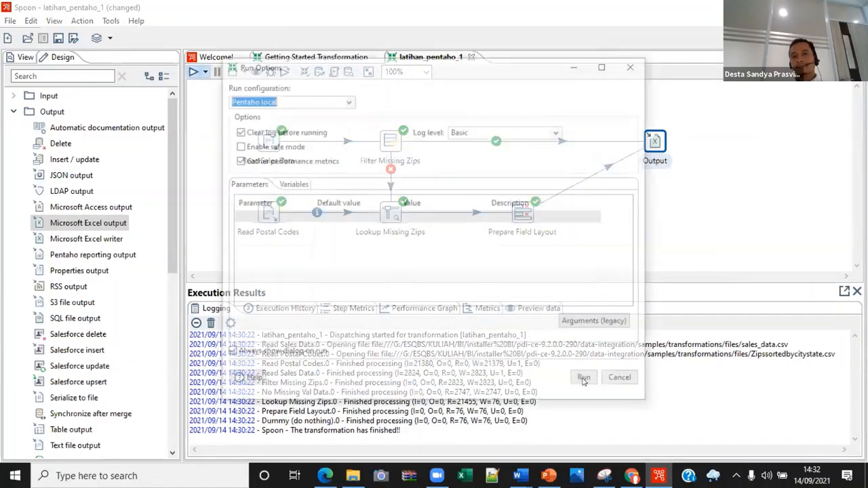
{"action": "left_click", "coordinate": [583, 377]}
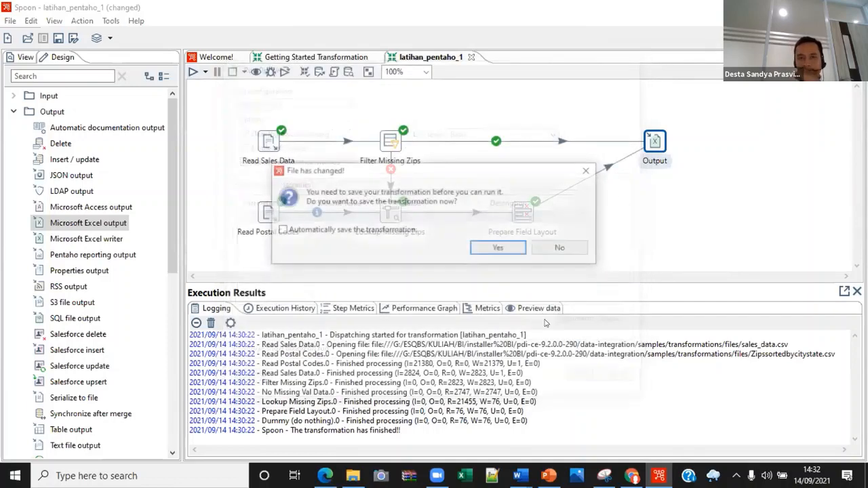
{"action": "left_click", "coordinate": [502, 247]}
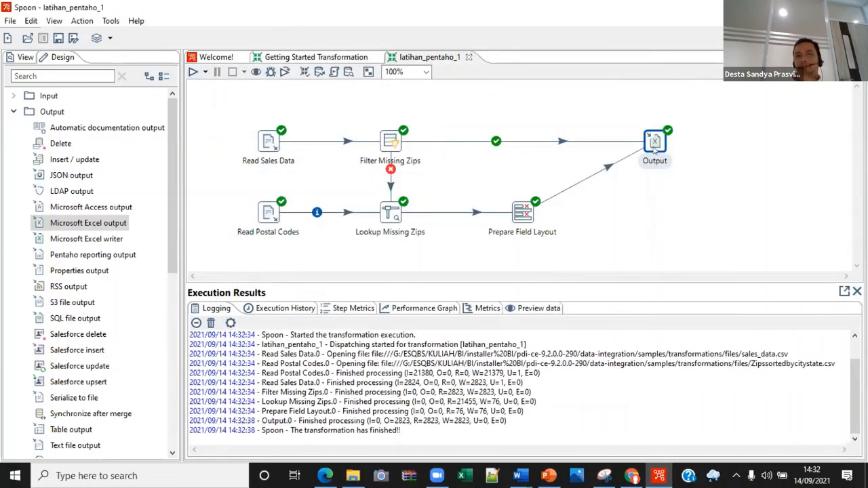
{"action": "left_click", "coordinate": [349, 310]}
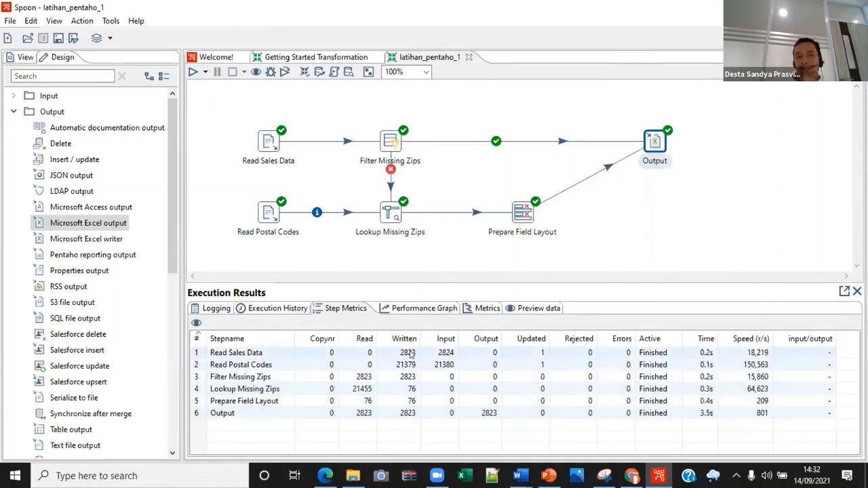
Open outputKu.xls from Local Disk (G:) in Excel, examine its POSTALCODE column, and return to the transformation in Spoon
{"action": "left_click", "coordinate": [354, 476]}
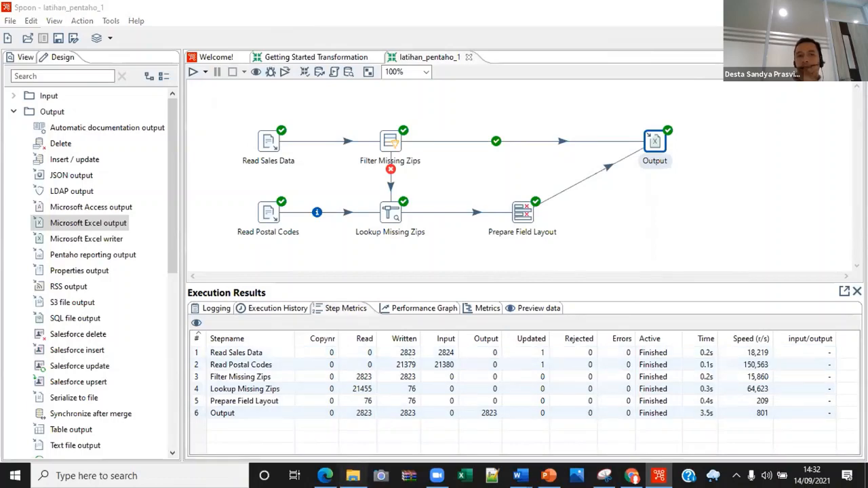
{"action": "left_click", "coordinate": [94, 414]}
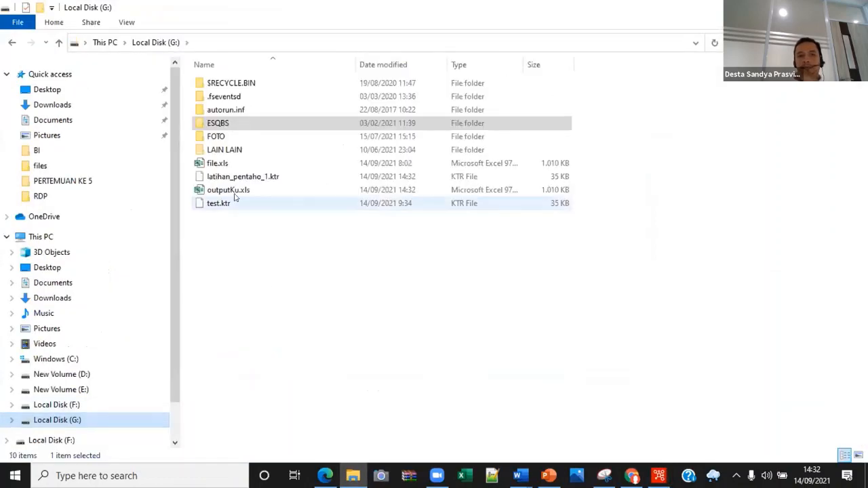
{"action": "left_click", "coordinate": [227, 192]}
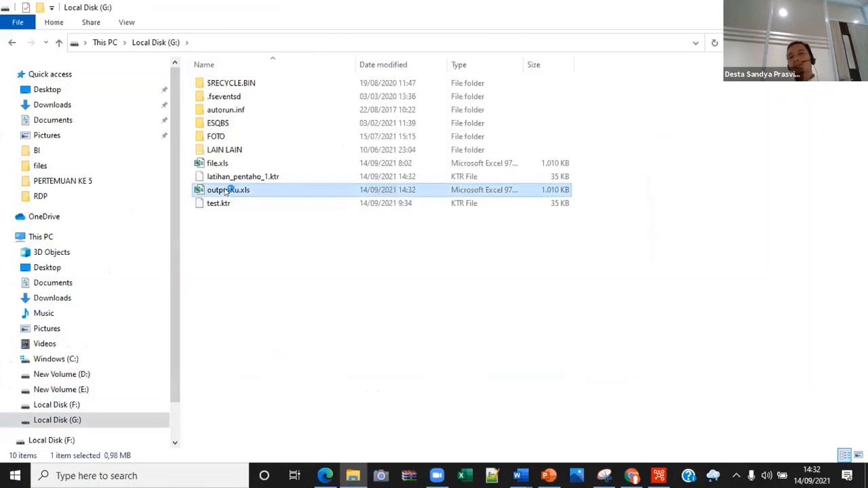
{"action": "double_click", "coordinate": [226, 190]}
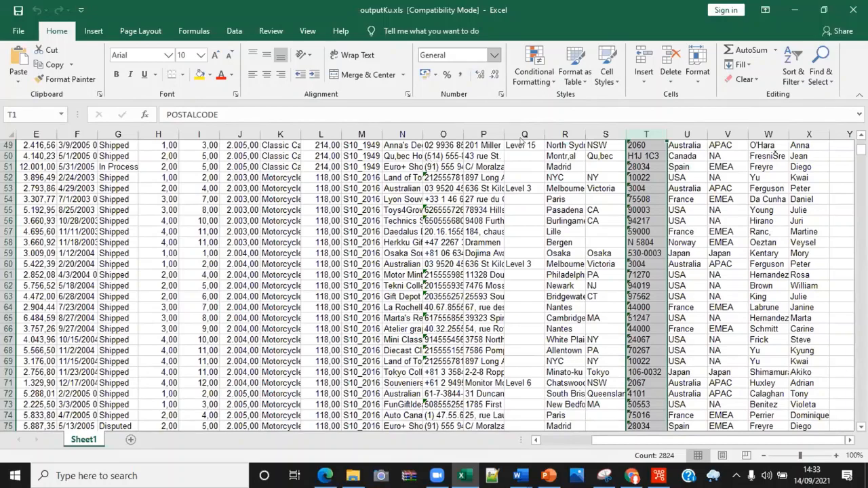
{"action": "key", "text": "alt+Tab"}
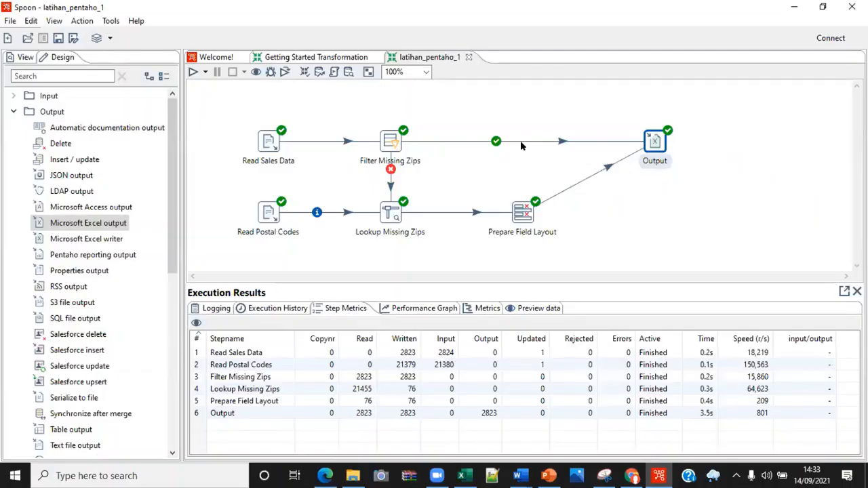
{"action": "left_click", "coordinate": [642, 103]}
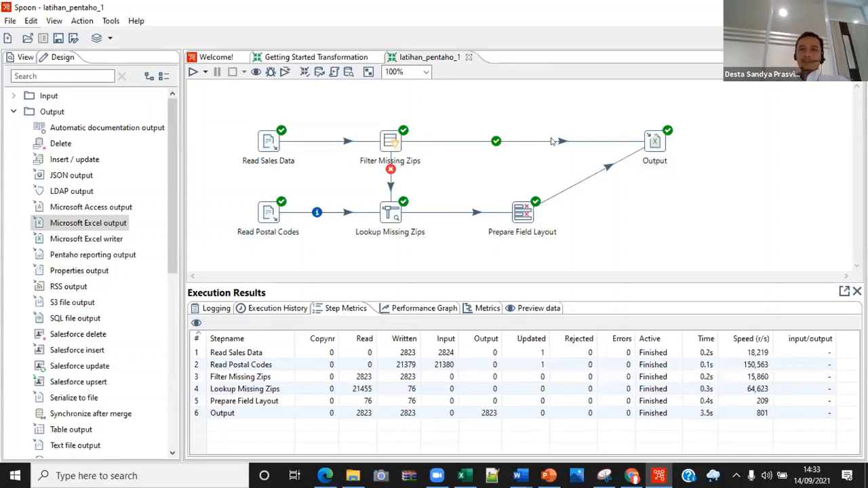
{"action": "mouse_move", "coordinate": [389, 217]}
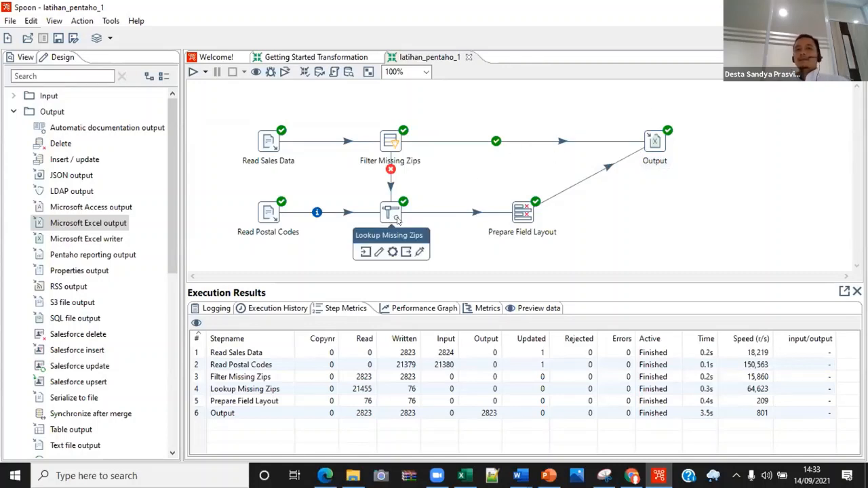